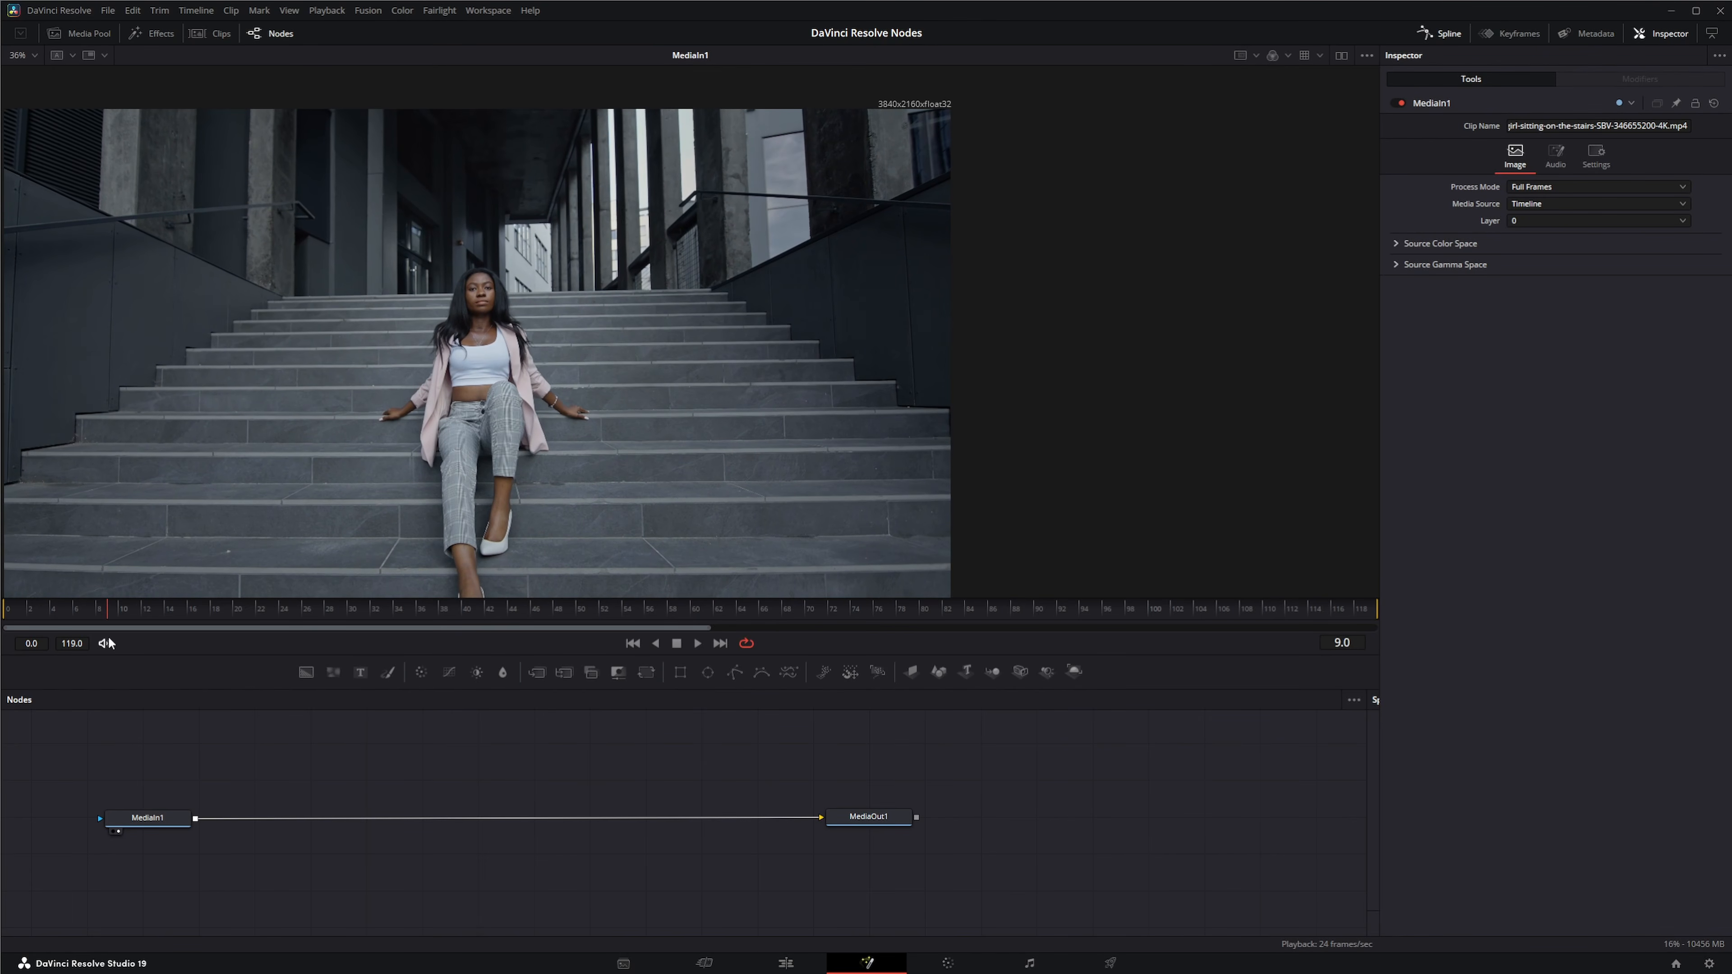
# Scrub back through the opening frames of the clip and park the playhead on frame 0.
pyautogui.moveTo(338, 629); pyautogui.dragTo(18, 647)
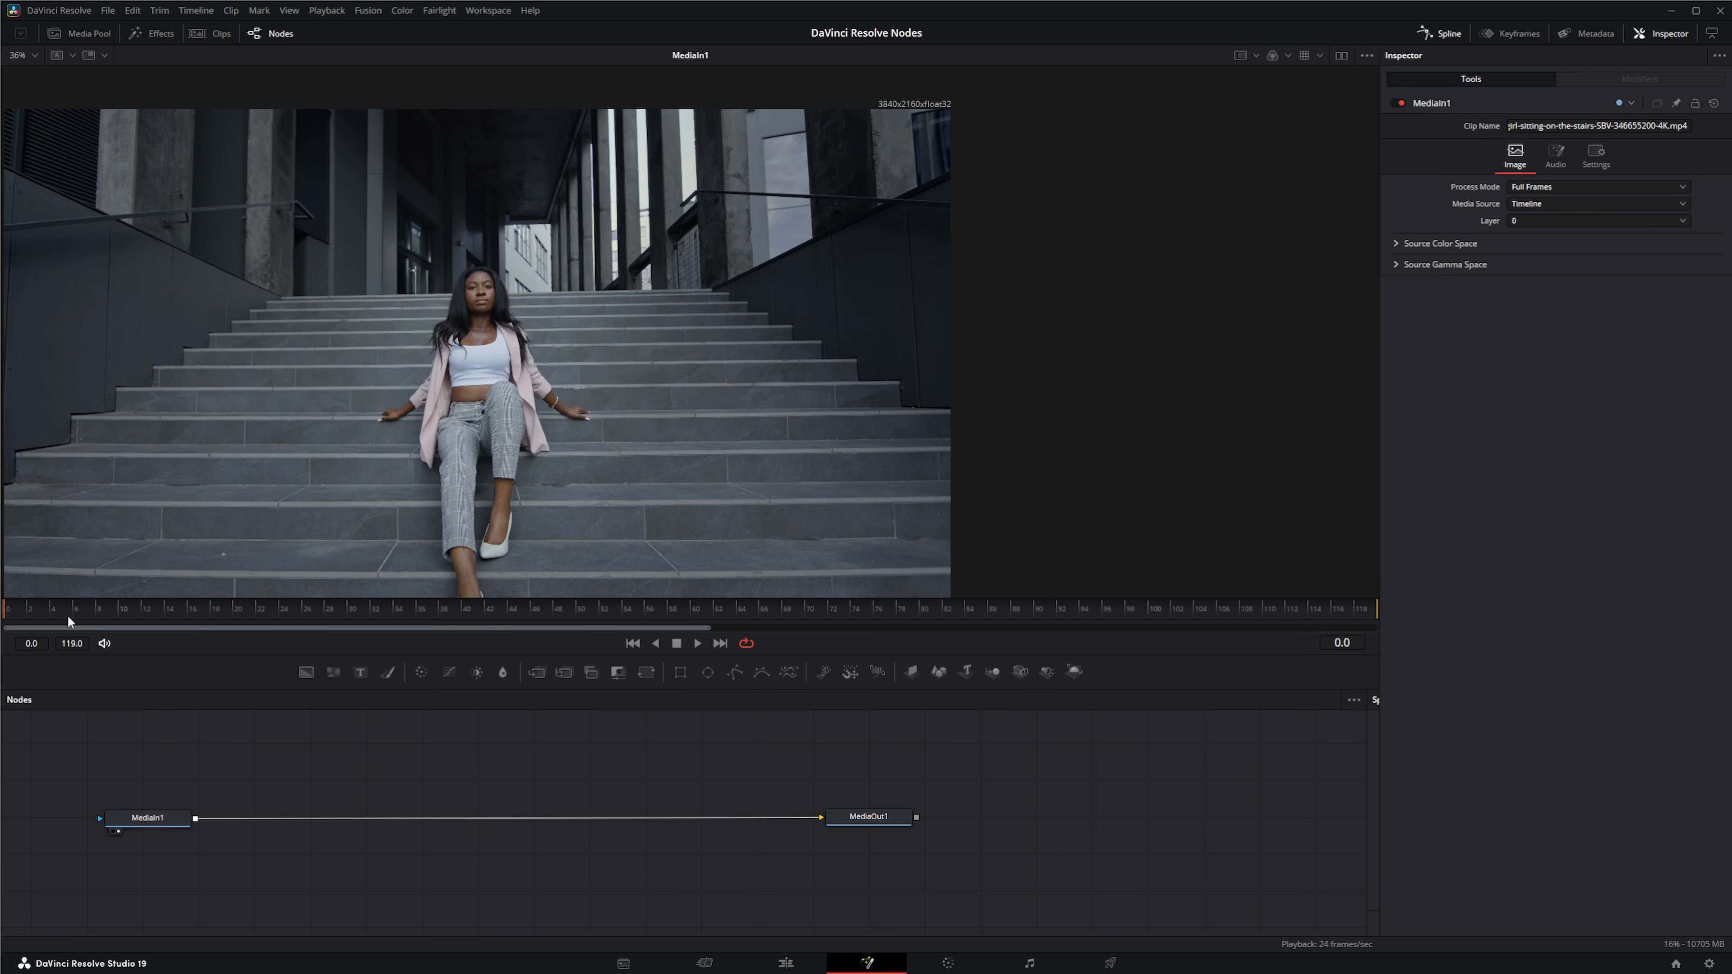
pyautogui.moveTo(27, 617)
pyautogui.mouseDown()
pyautogui.moveTo(1325, 619)
pyautogui.moveTo(2, 637)
pyautogui.mouseUp()
pyautogui.moveTo(58, 610); pyautogui.dragTo(1, 622)
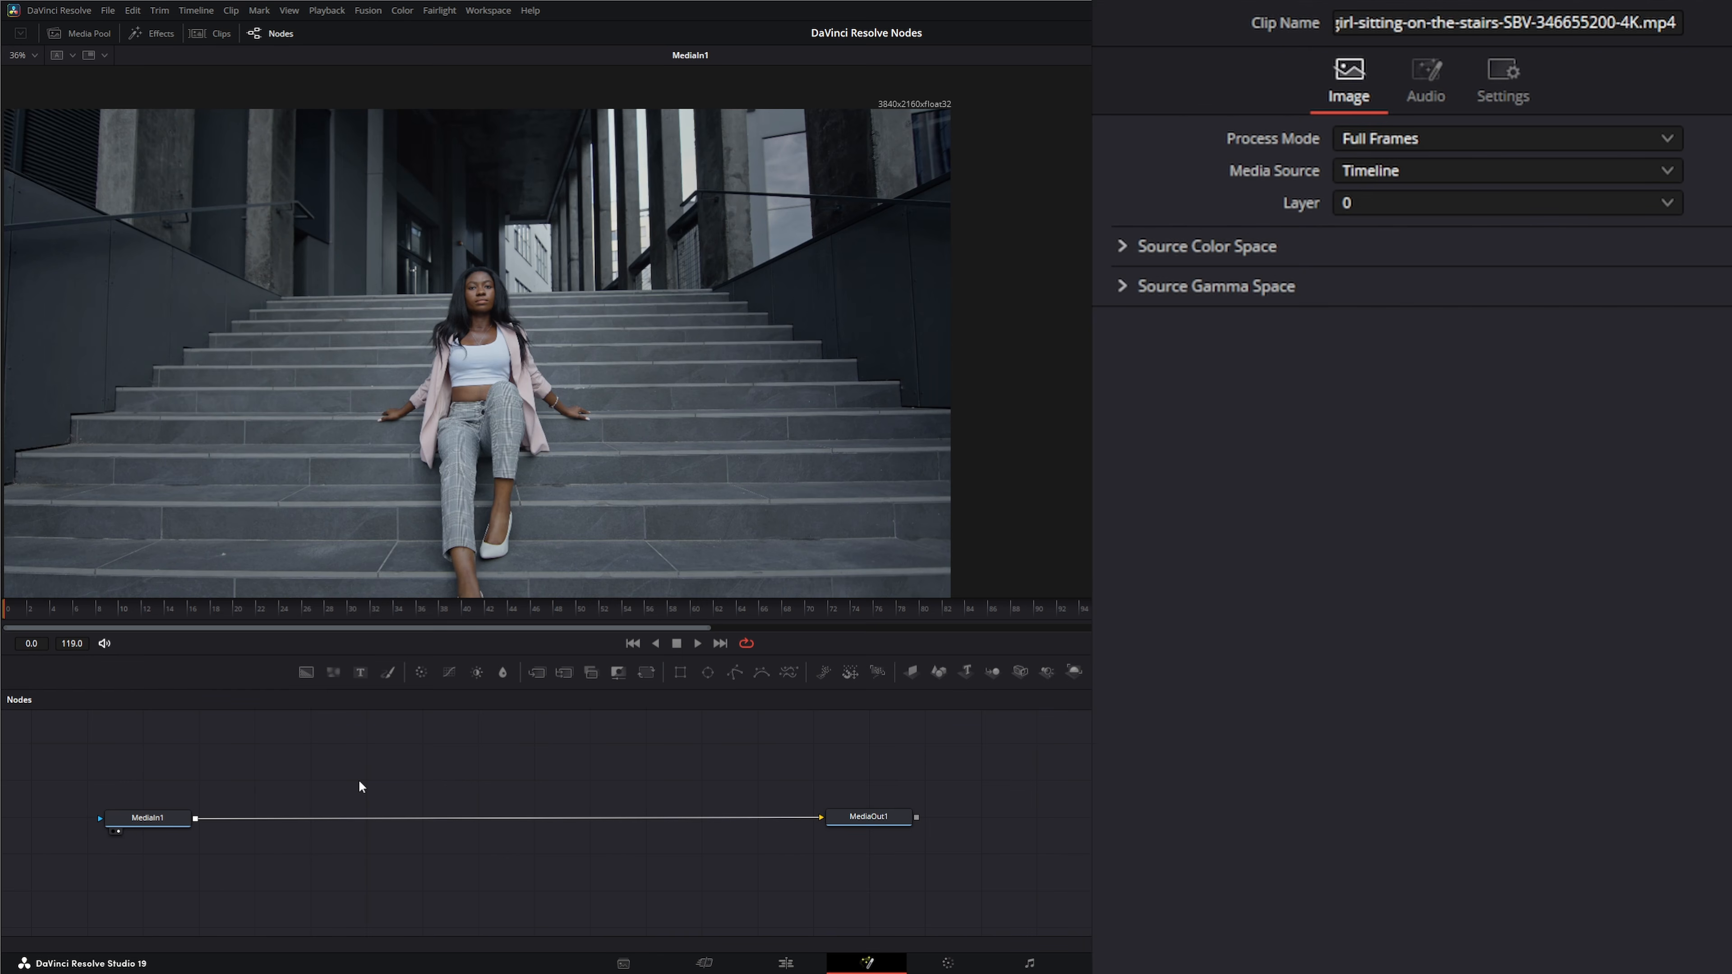
# Find the Camera Tracker tool by searching for "cam" and add it to the node graph.
pyautogui.hotkey('shift', 'space')
pyautogui.write('Camera Tracker')
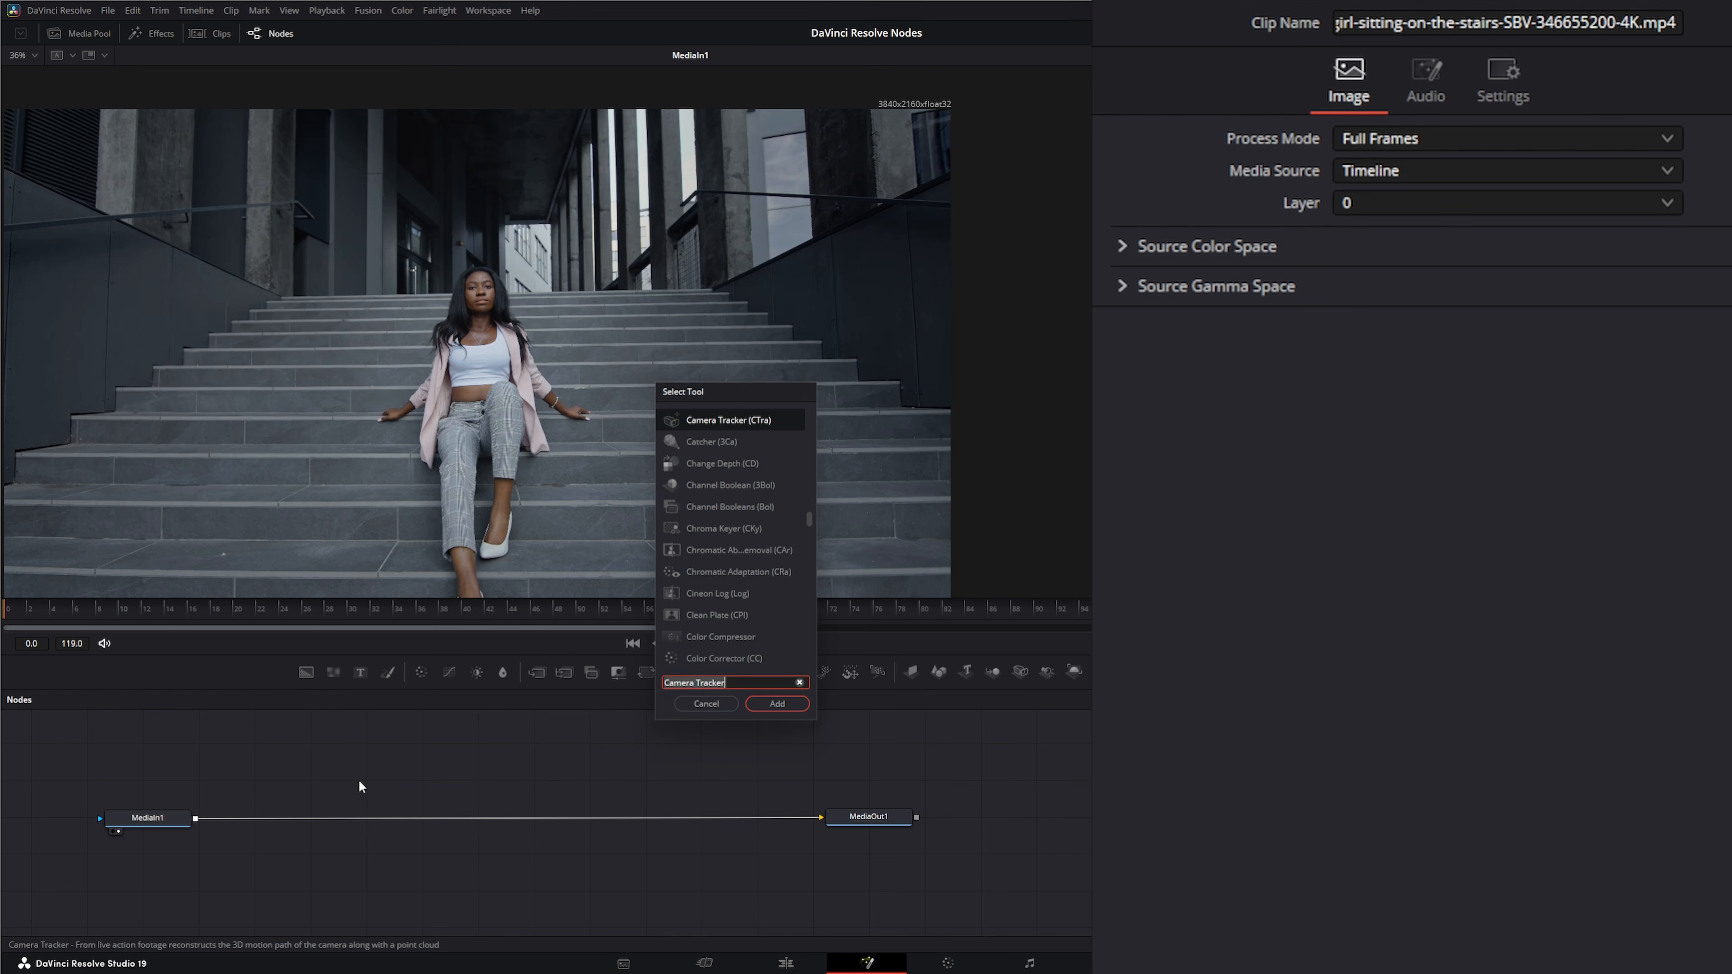
pyautogui.write('cam')
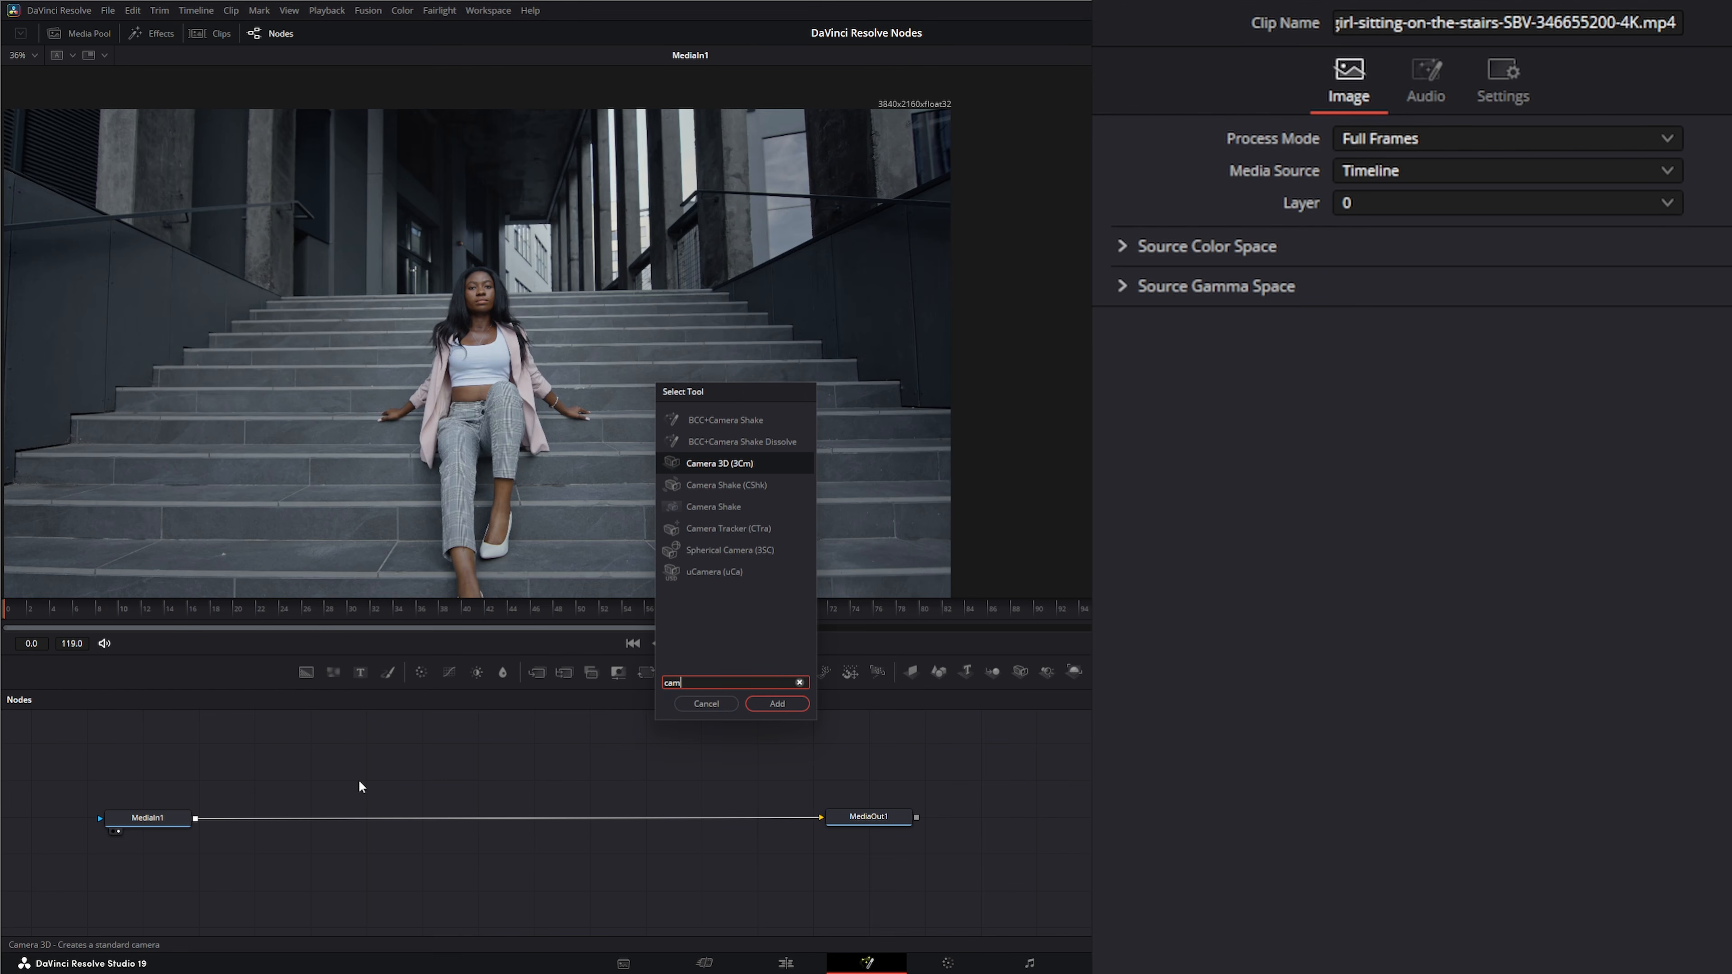
pyautogui.click(723, 528)
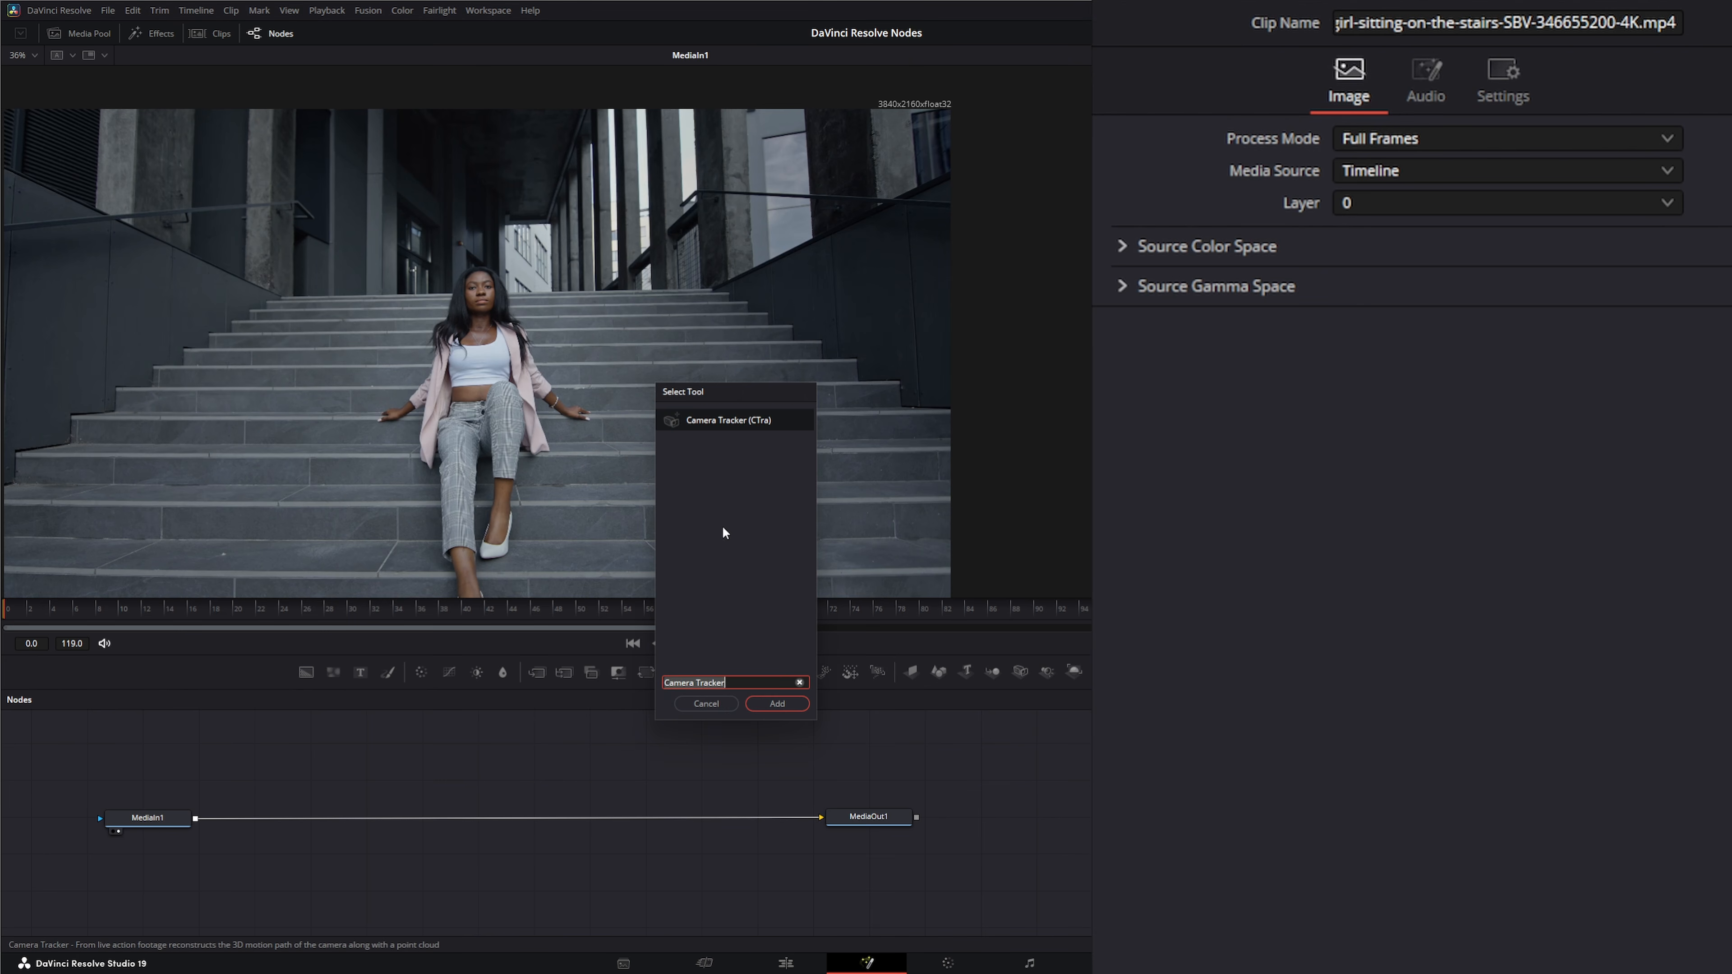
pyautogui.click(778, 703)
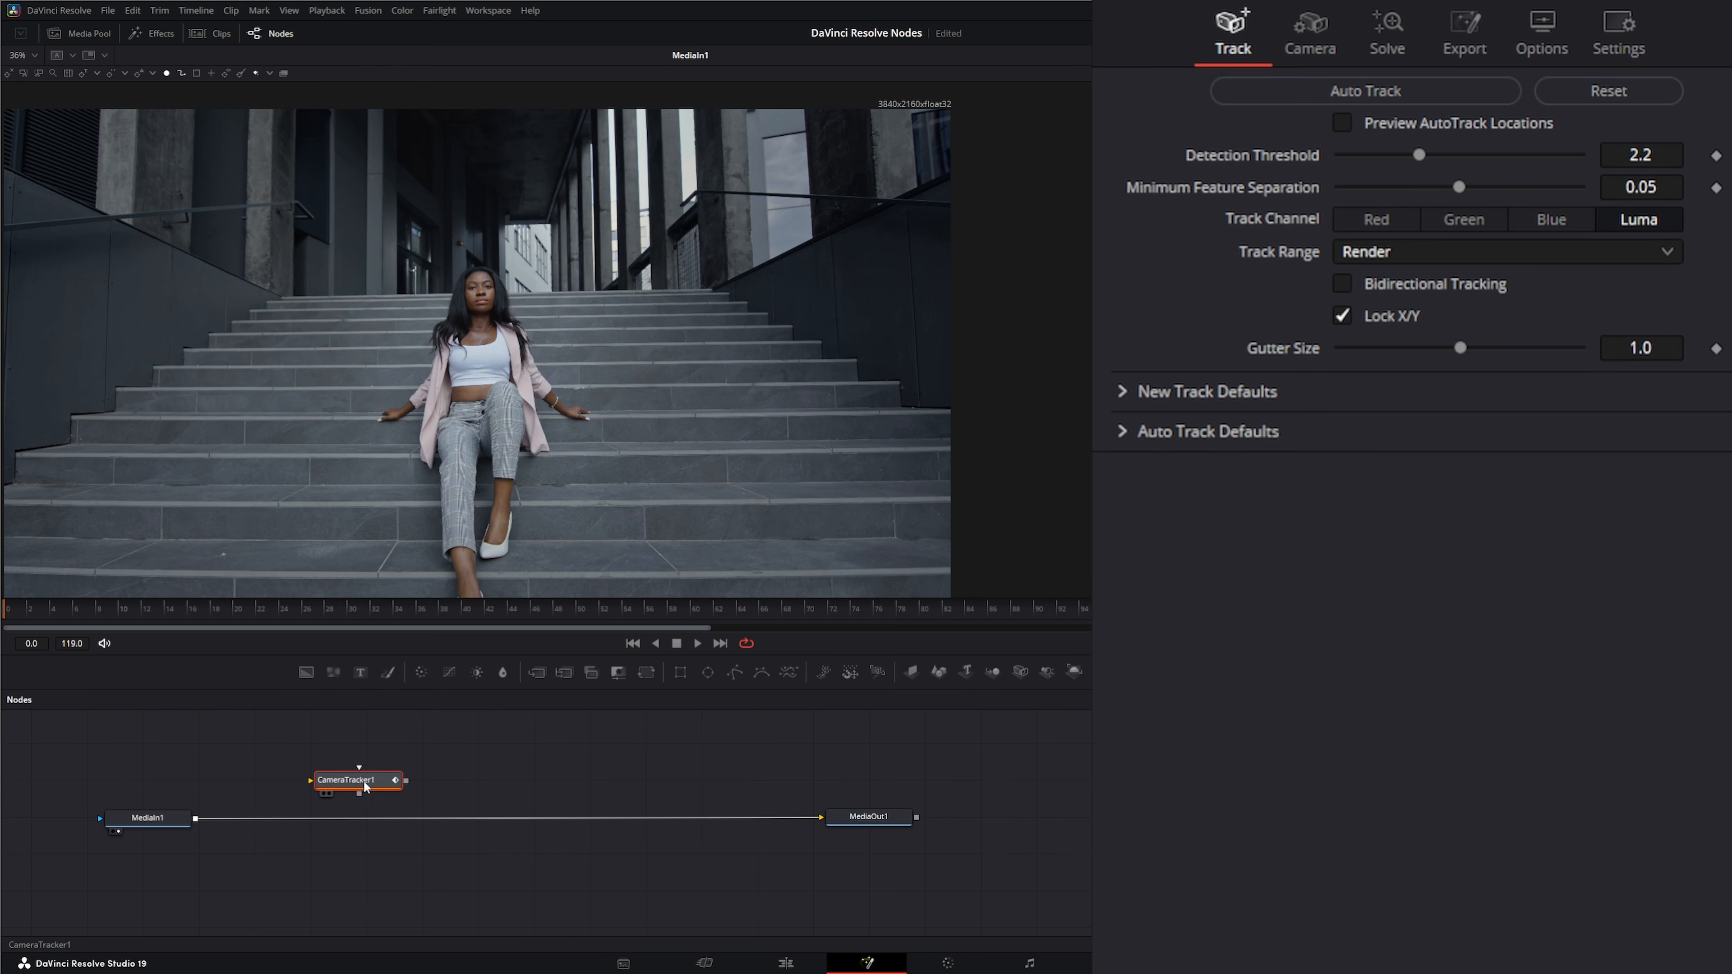
pyautogui.moveTo(359, 792); pyautogui.dragTo(413, 775)
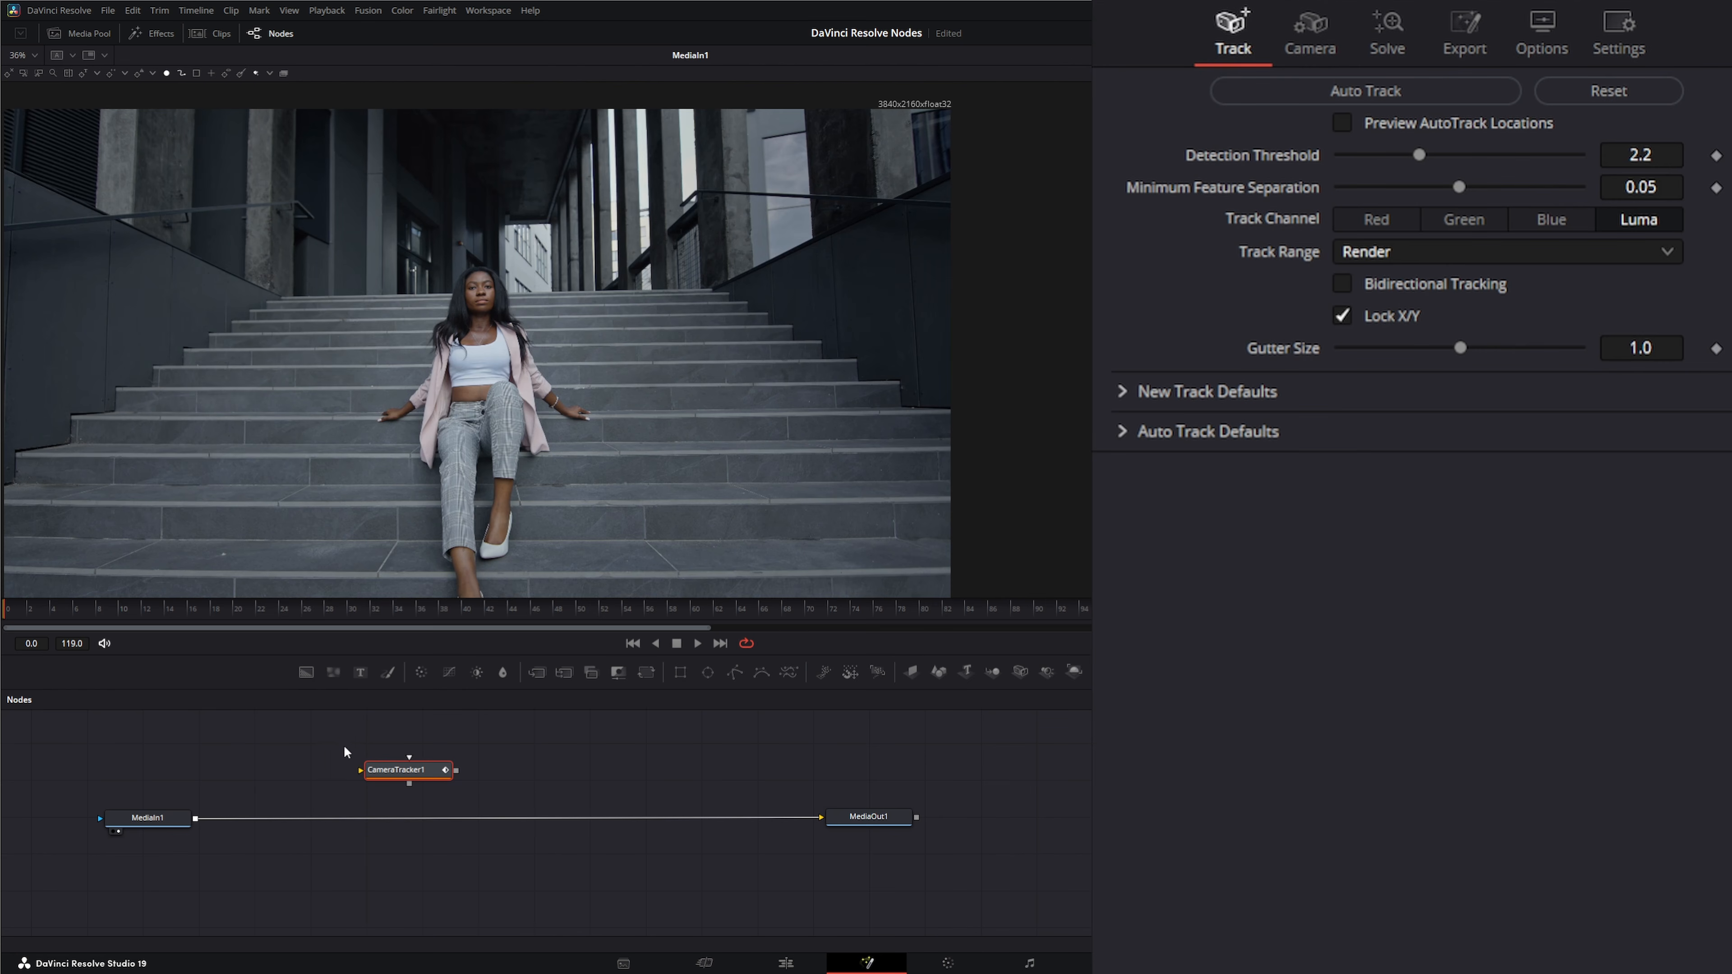
pyautogui.moveTo(323, 746); pyautogui.dragTo(408, 773)
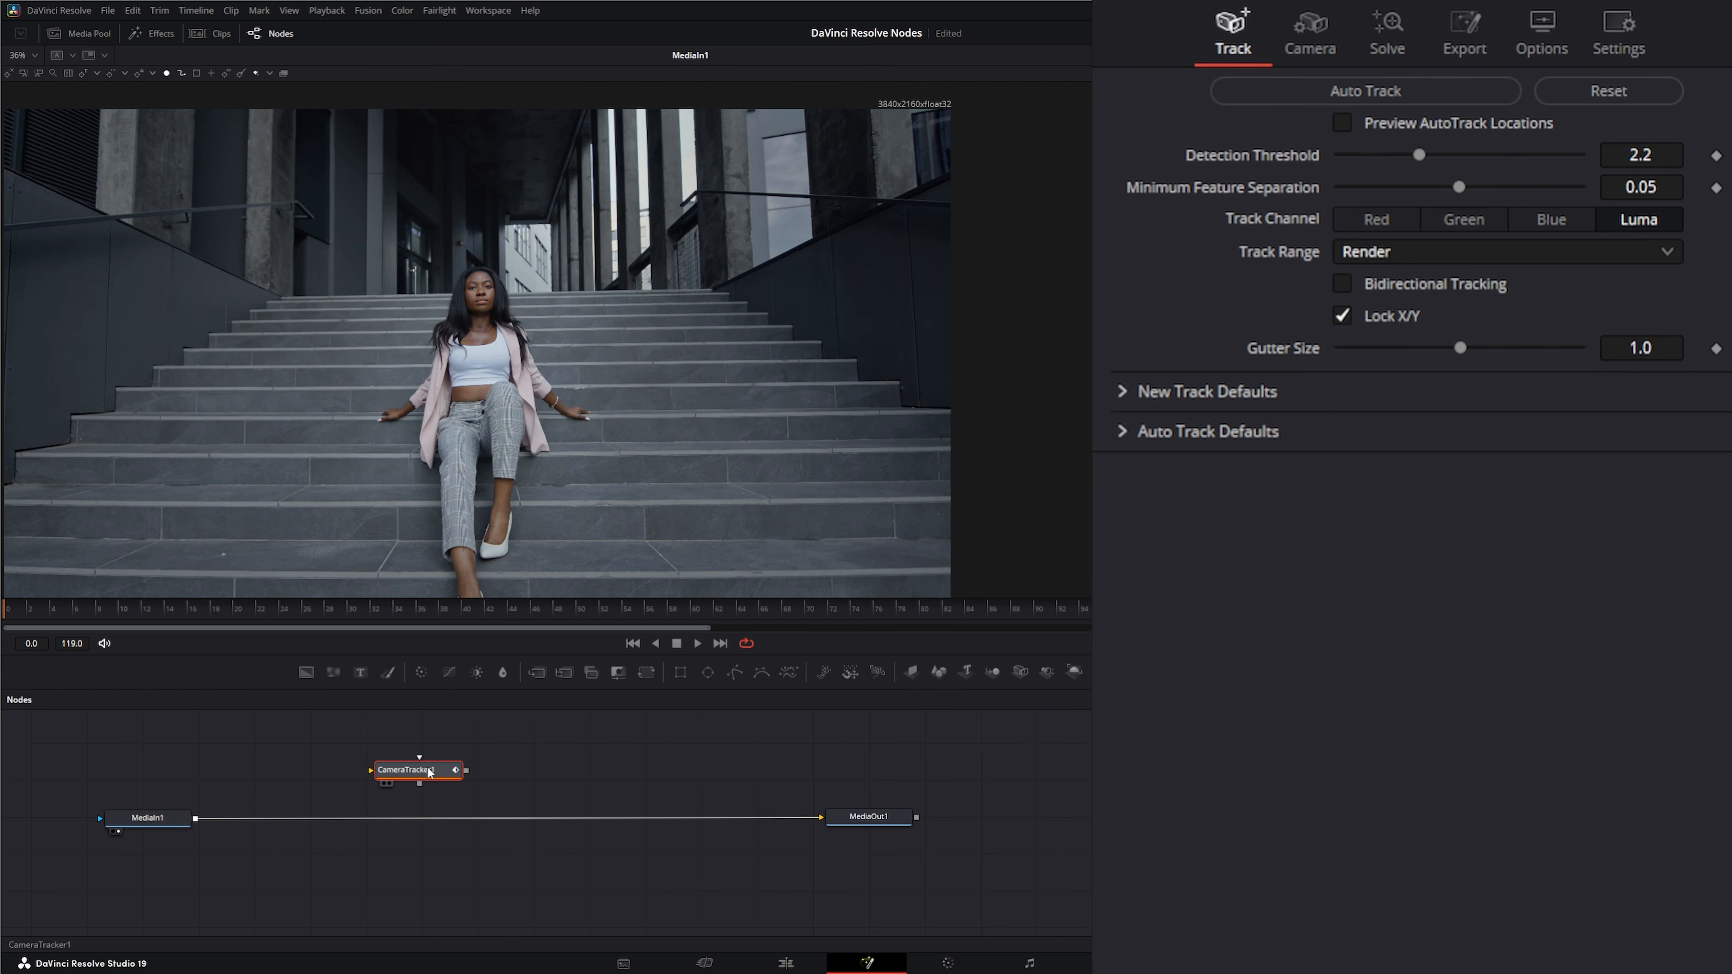
pyautogui.moveTo(418, 774); pyautogui.dragTo(412, 777)
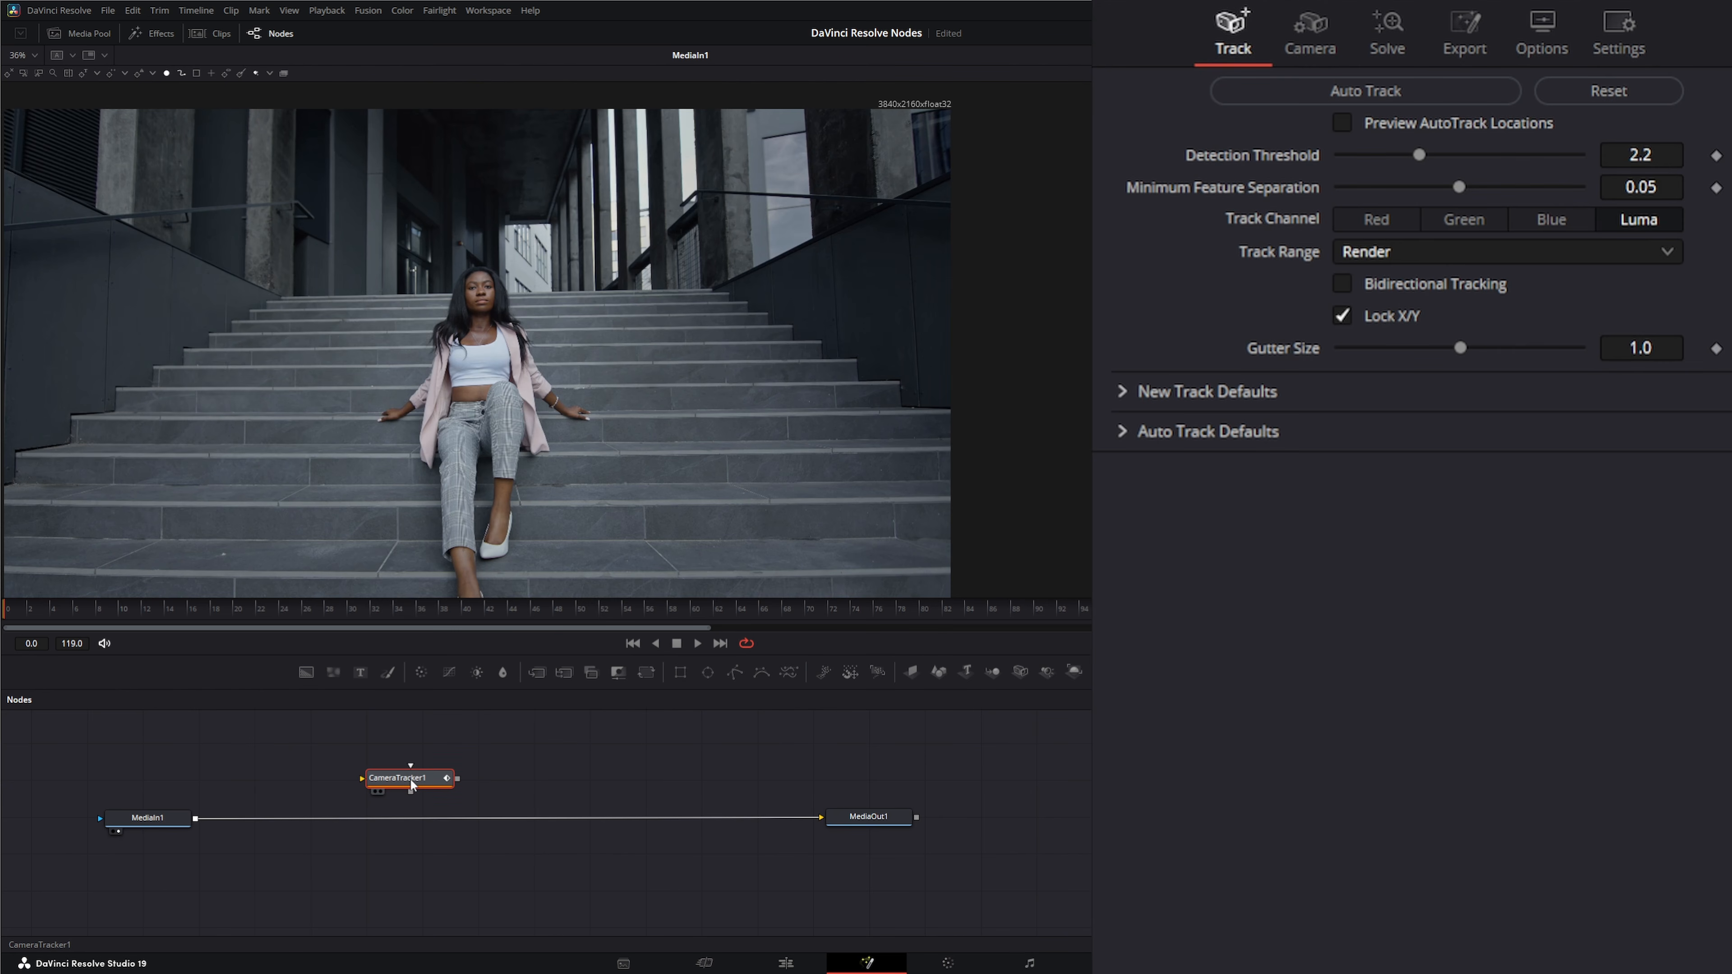
pyautogui.moveTo(410, 779); pyautogui.dragTo(503, 783)
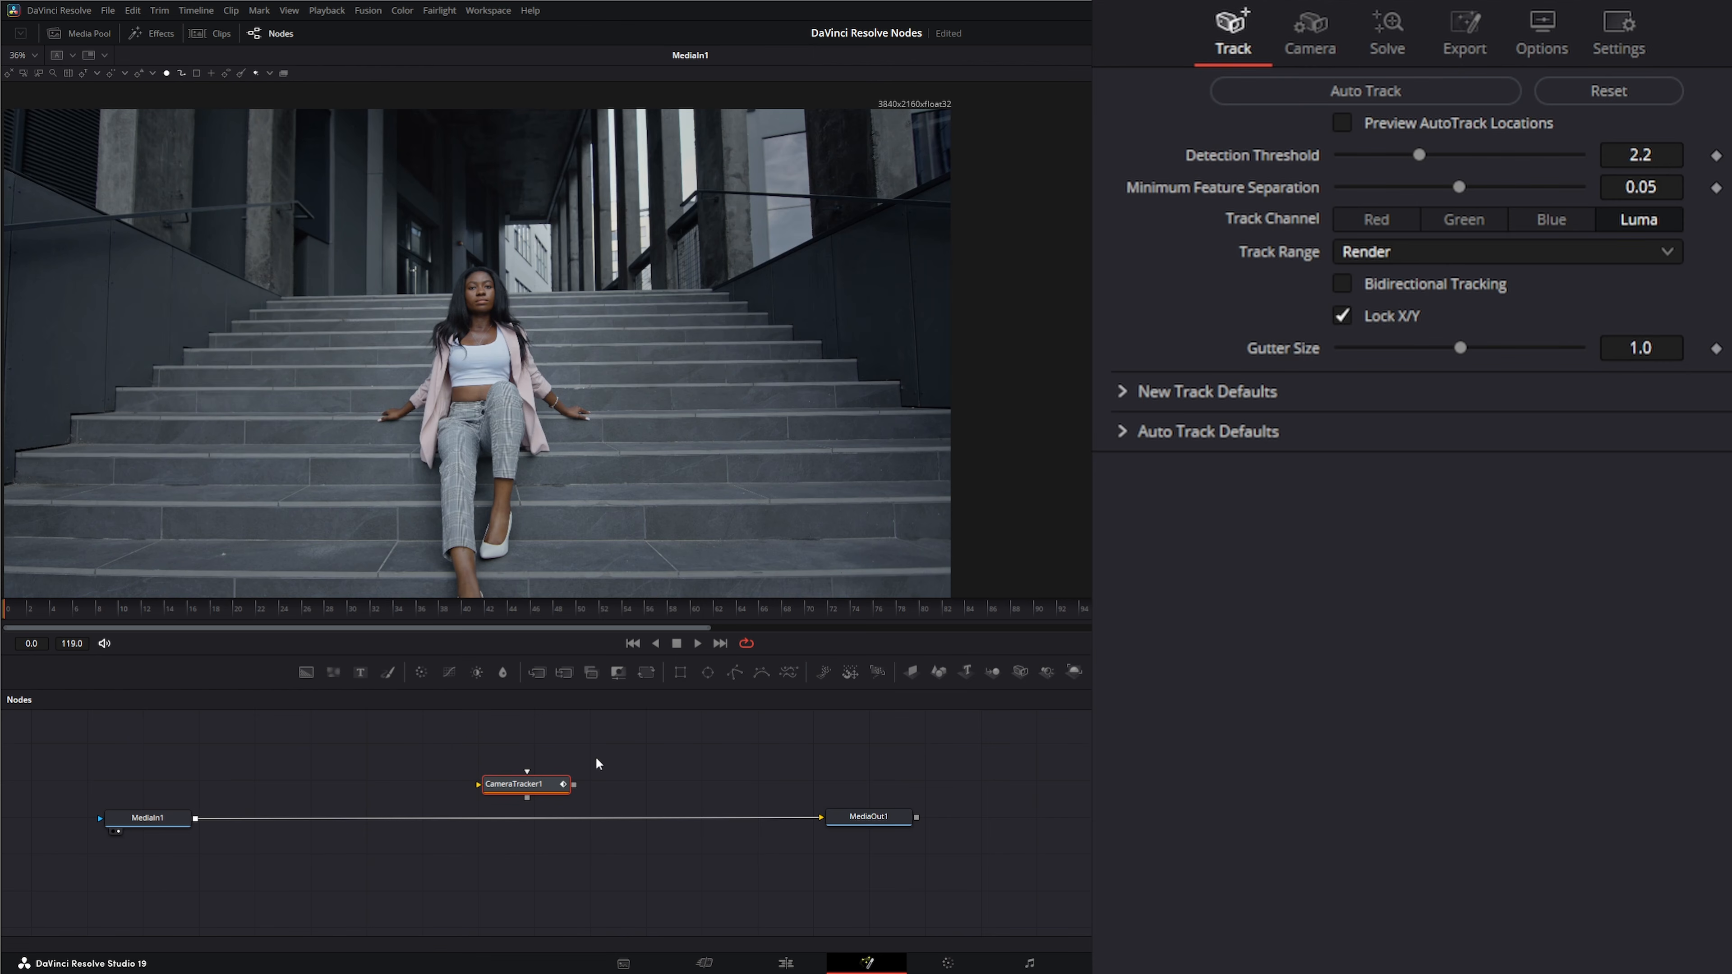
pyautogui.moveTo(528, 819)
pyautogui.mouseDown()
pyautogui.moveTo(509, 869)
pyautogui.moveTo(518, 817)
pyautogui.mouseUp()
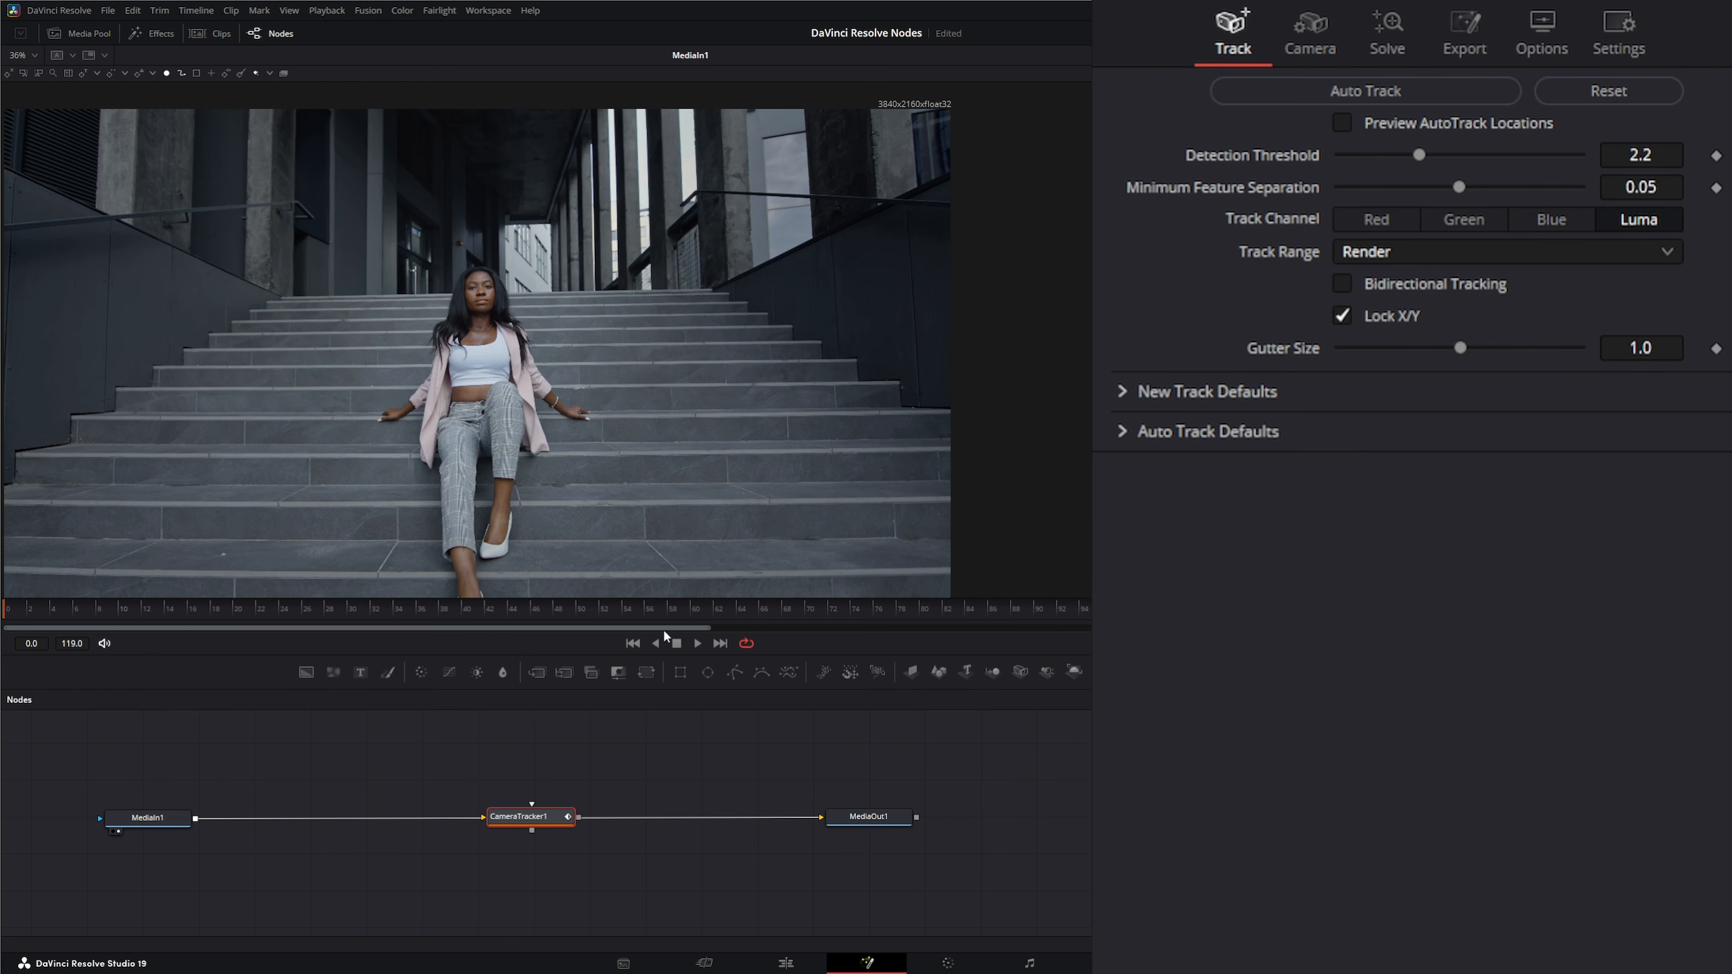
pyautogui.moveTo(534, 818)
pyautogui.mouseDown()
pyautogui.moveTo(514, 818)
pyautogui.moveTo(529, 818)
pyautogui.mouseUp()
pyautogui.moveTo(513, 817)
pyautogui.mouseDown()
pyautogui.moveTo(479, 768)
pyautogui.moveTo(523, 792)
pyautogui.moveTo(506, 847)
pyautogui.moveTo(524, 805)
pyautogui.moveTo(535, 820)
pyautogui.mouseUp()
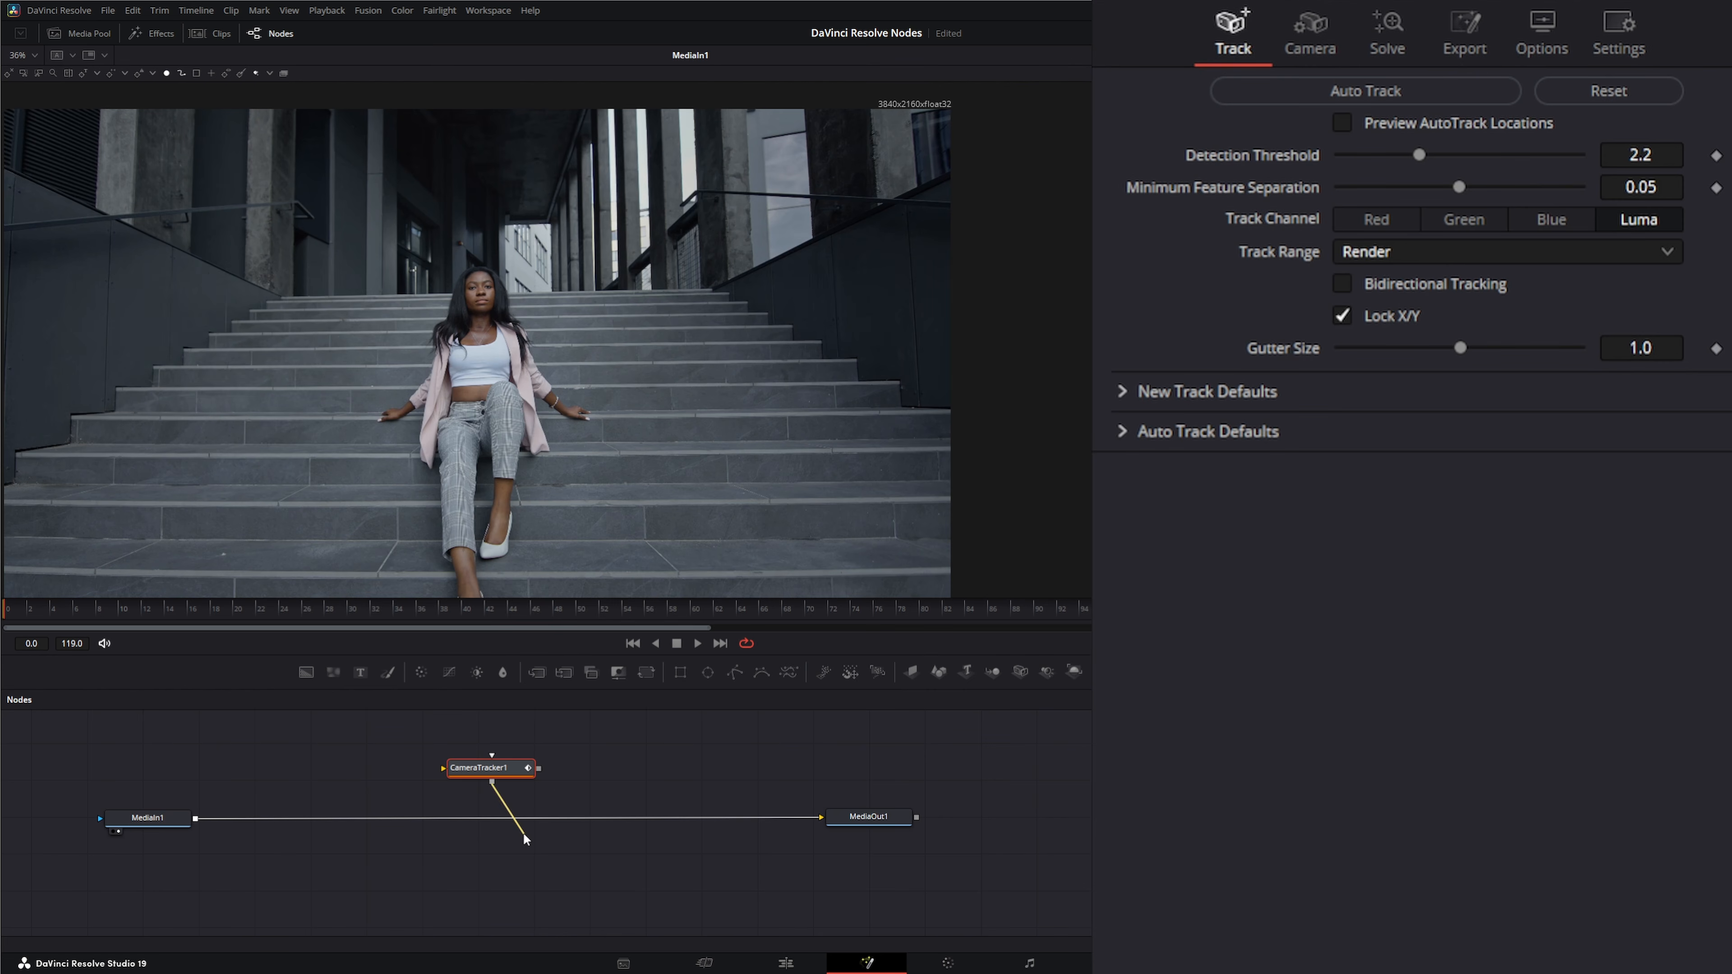
pyautogui.moveTo(494, 772); pyautogui.dragTo(513, 779)
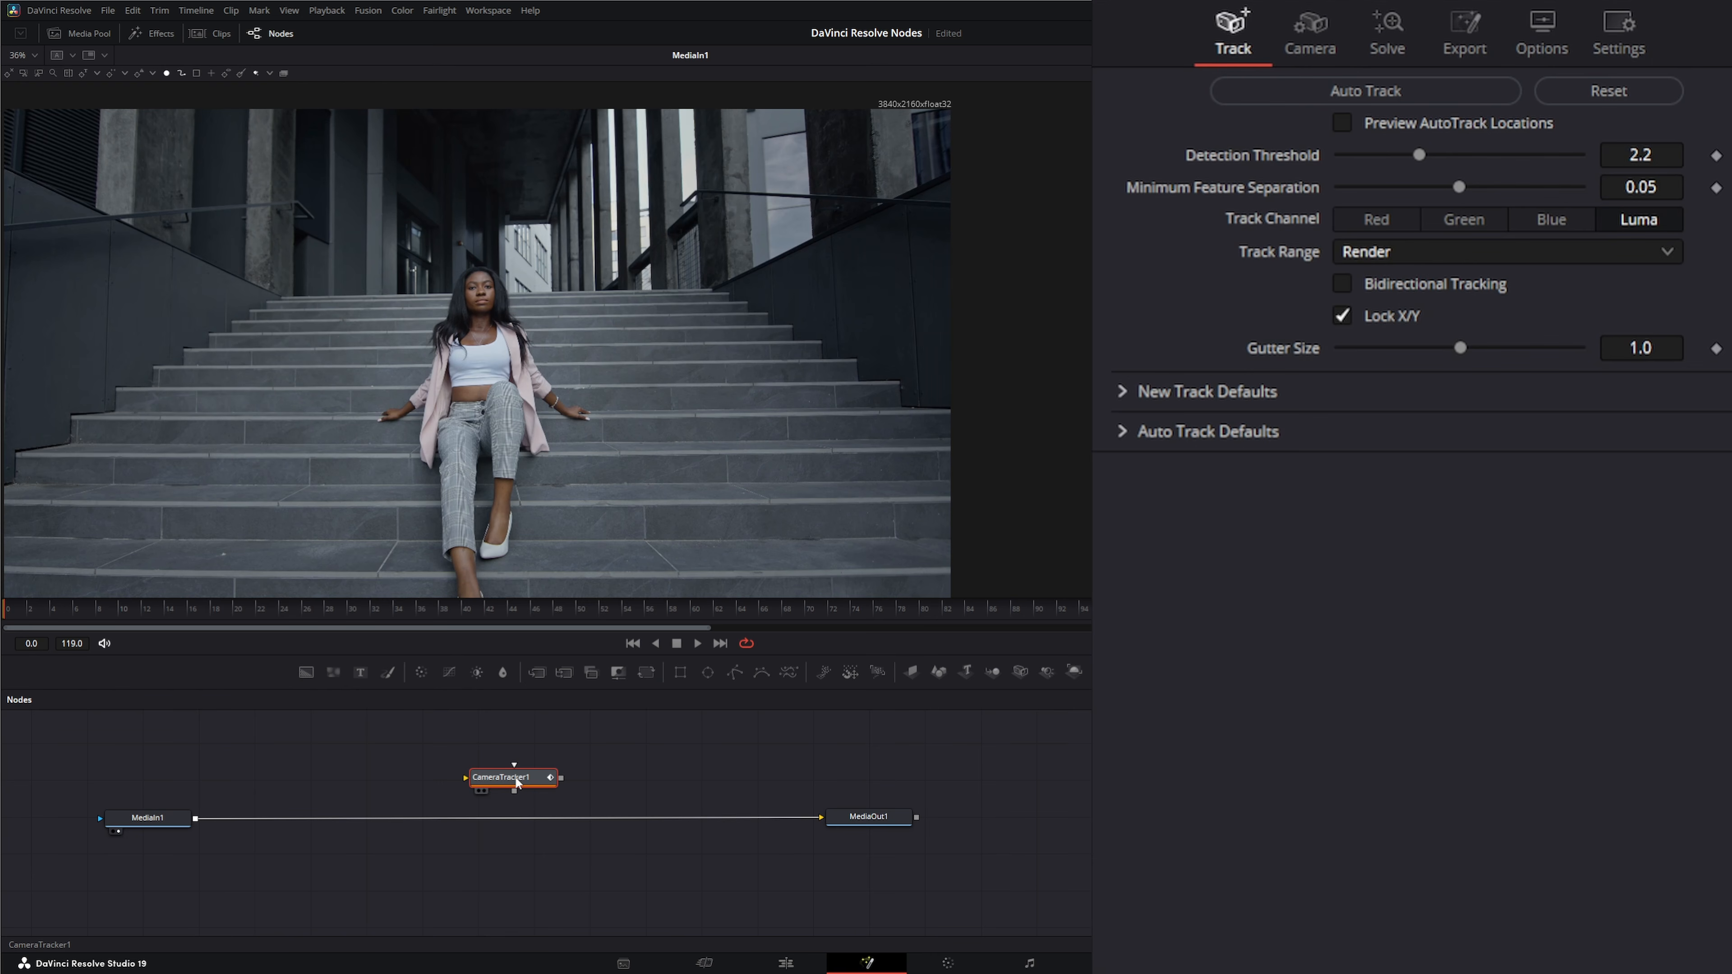
pyautogui.moveTo(514, 782); pyautogui.dragTo(352, 782)
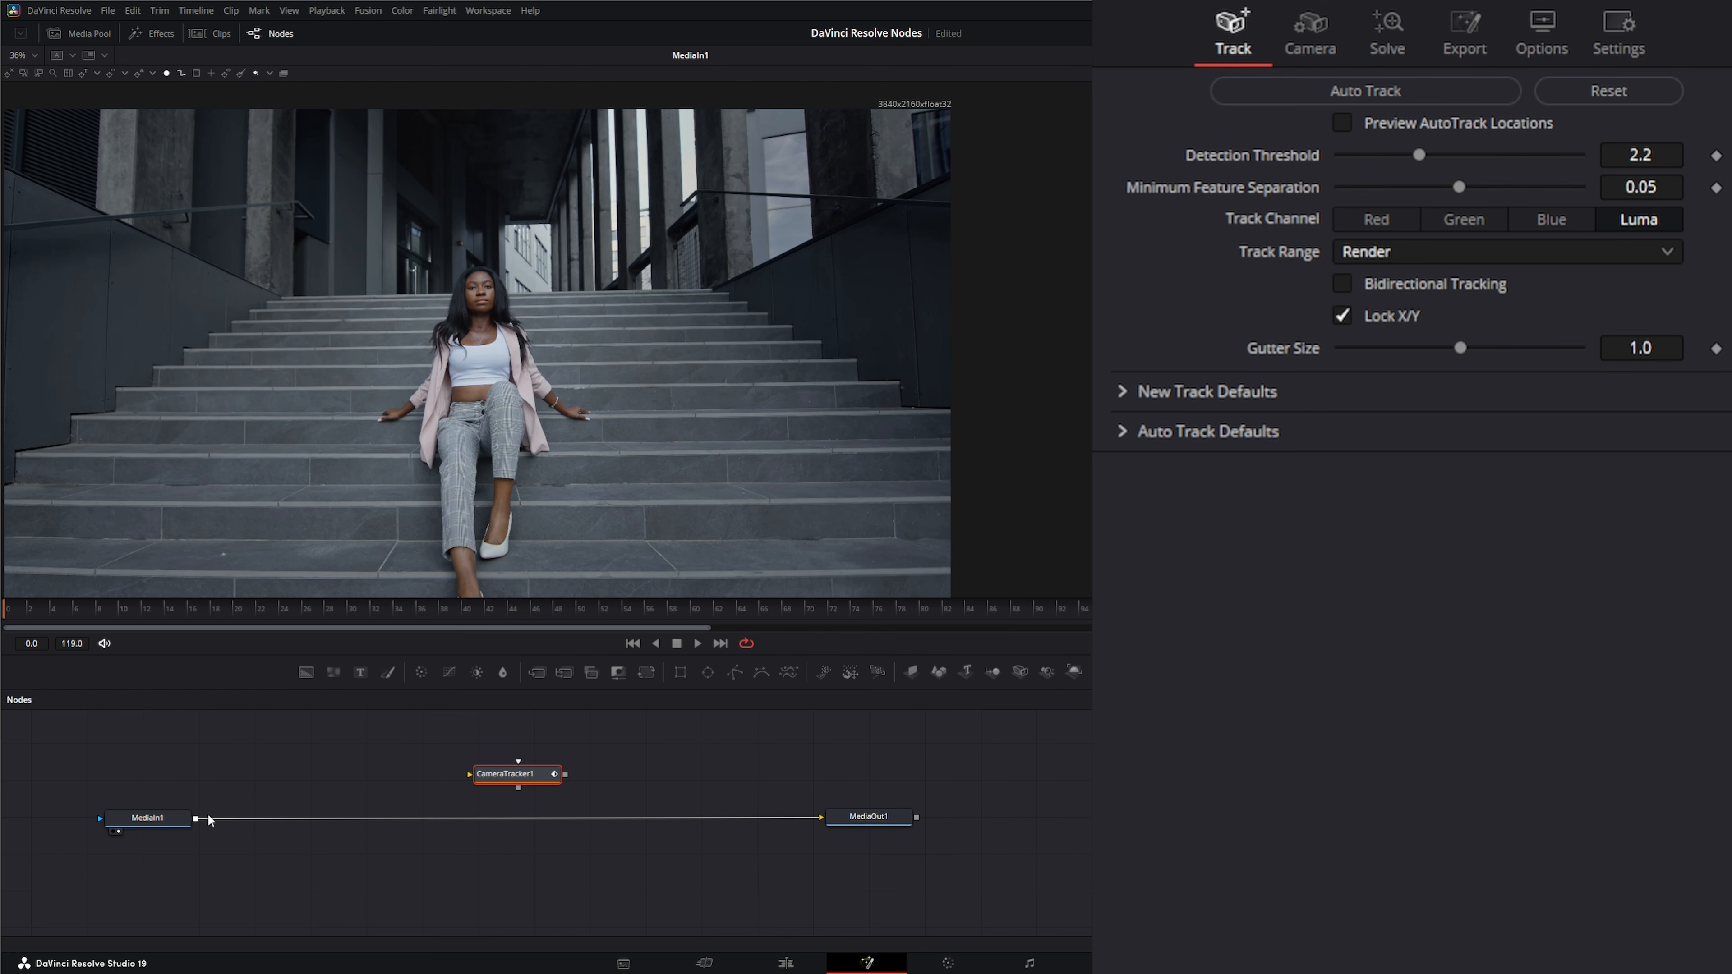
# Connect CameraTracker1 between MediaIn1 and MediaOut1 and align it in the row with them.
pyautogui.moveTo(196, 818); pyautogui.dragTo(822, 819)
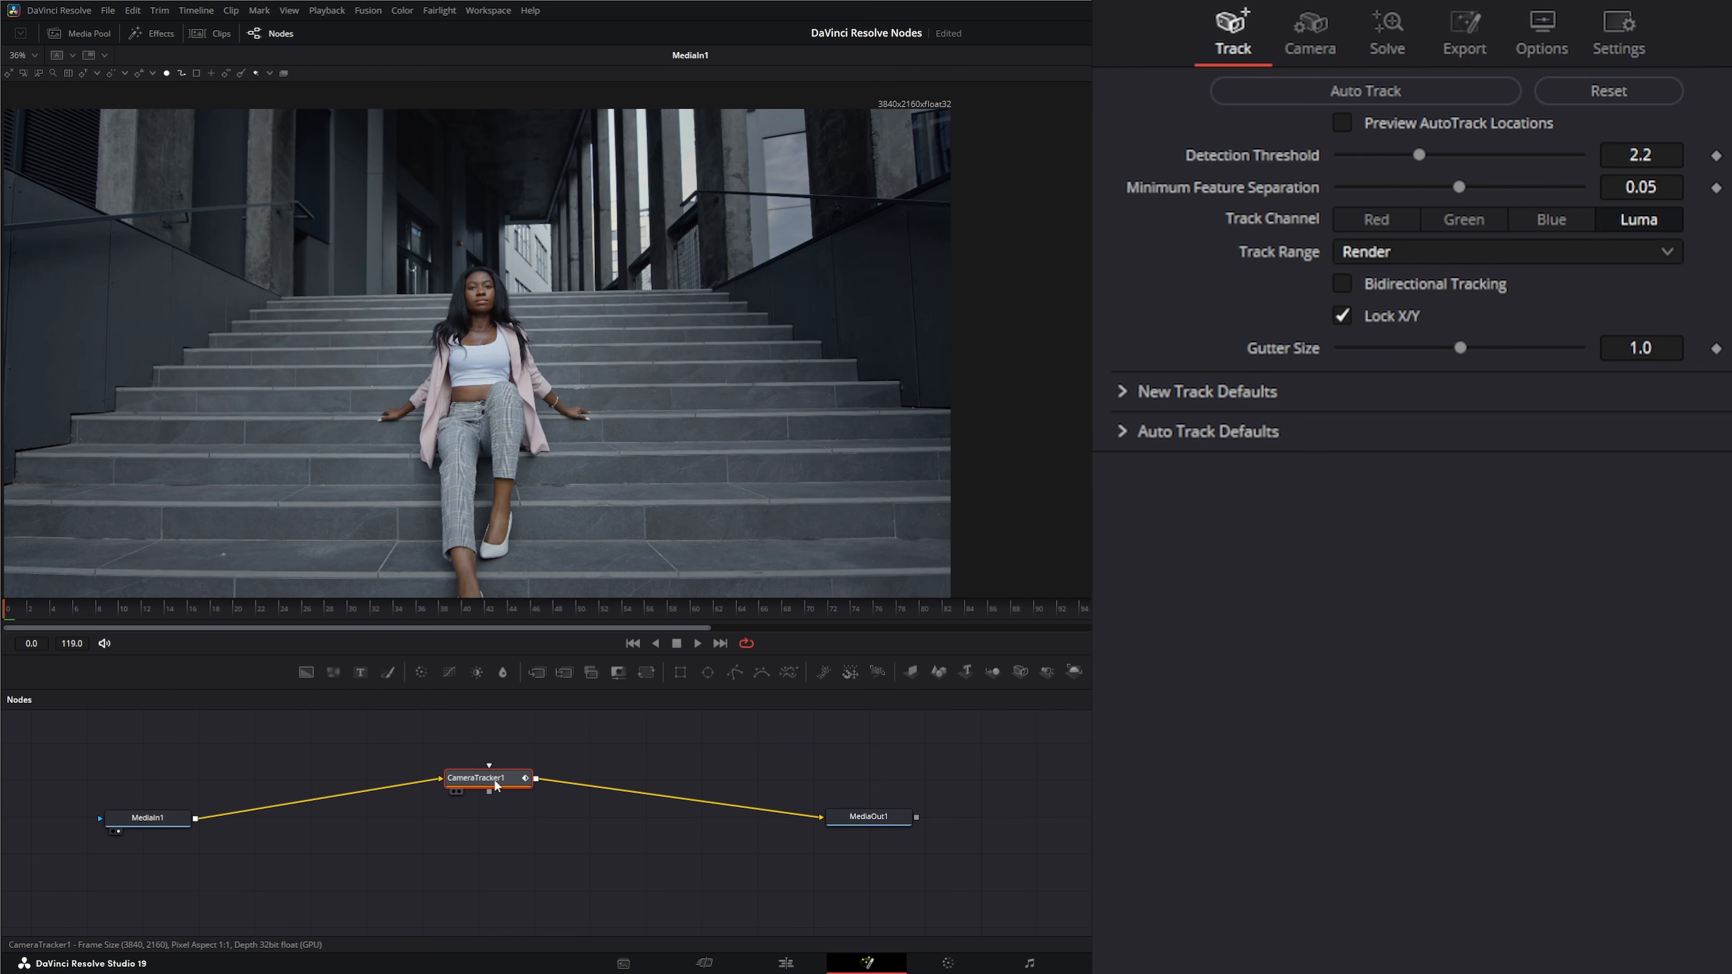
pyautogui.moveTo(496, 777); pyautogui.dragTo(499, 784)
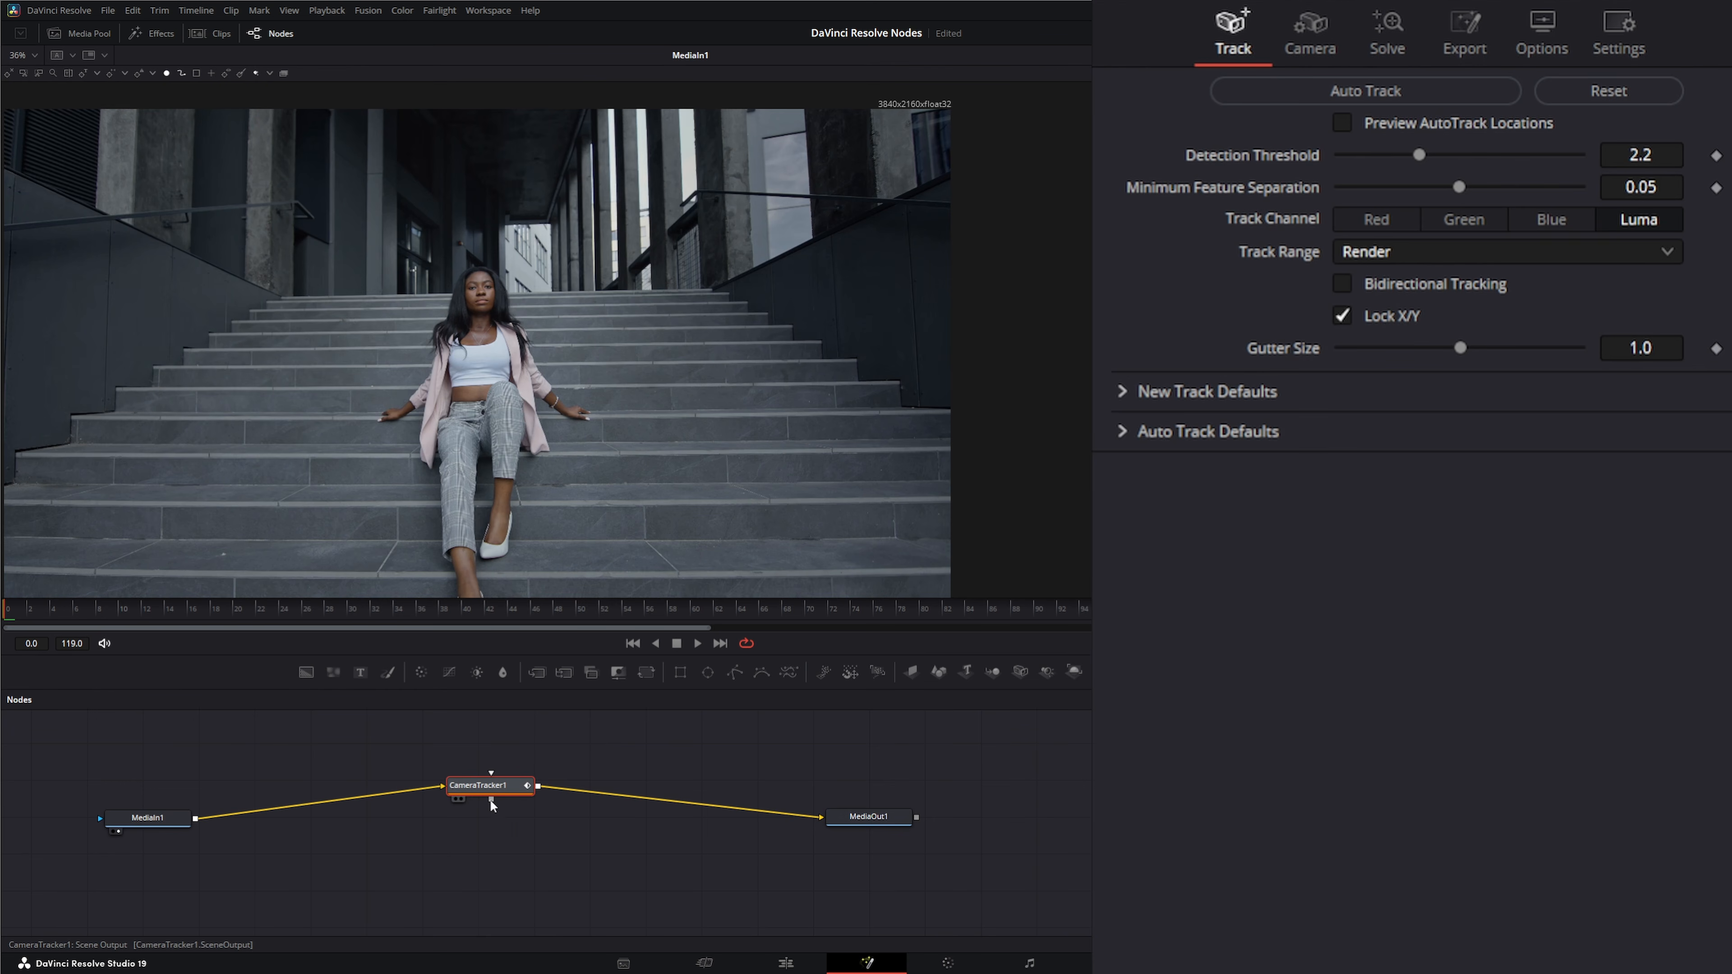
pyautogui.moveTo(489, 799)
pyautogui.mouseDown()
pyautogui.moveTo(520, 843)
pyautogui.moveTo(476, 827)
pyautogui.moveTo(493, 829)
pyautogui.mouseUp()
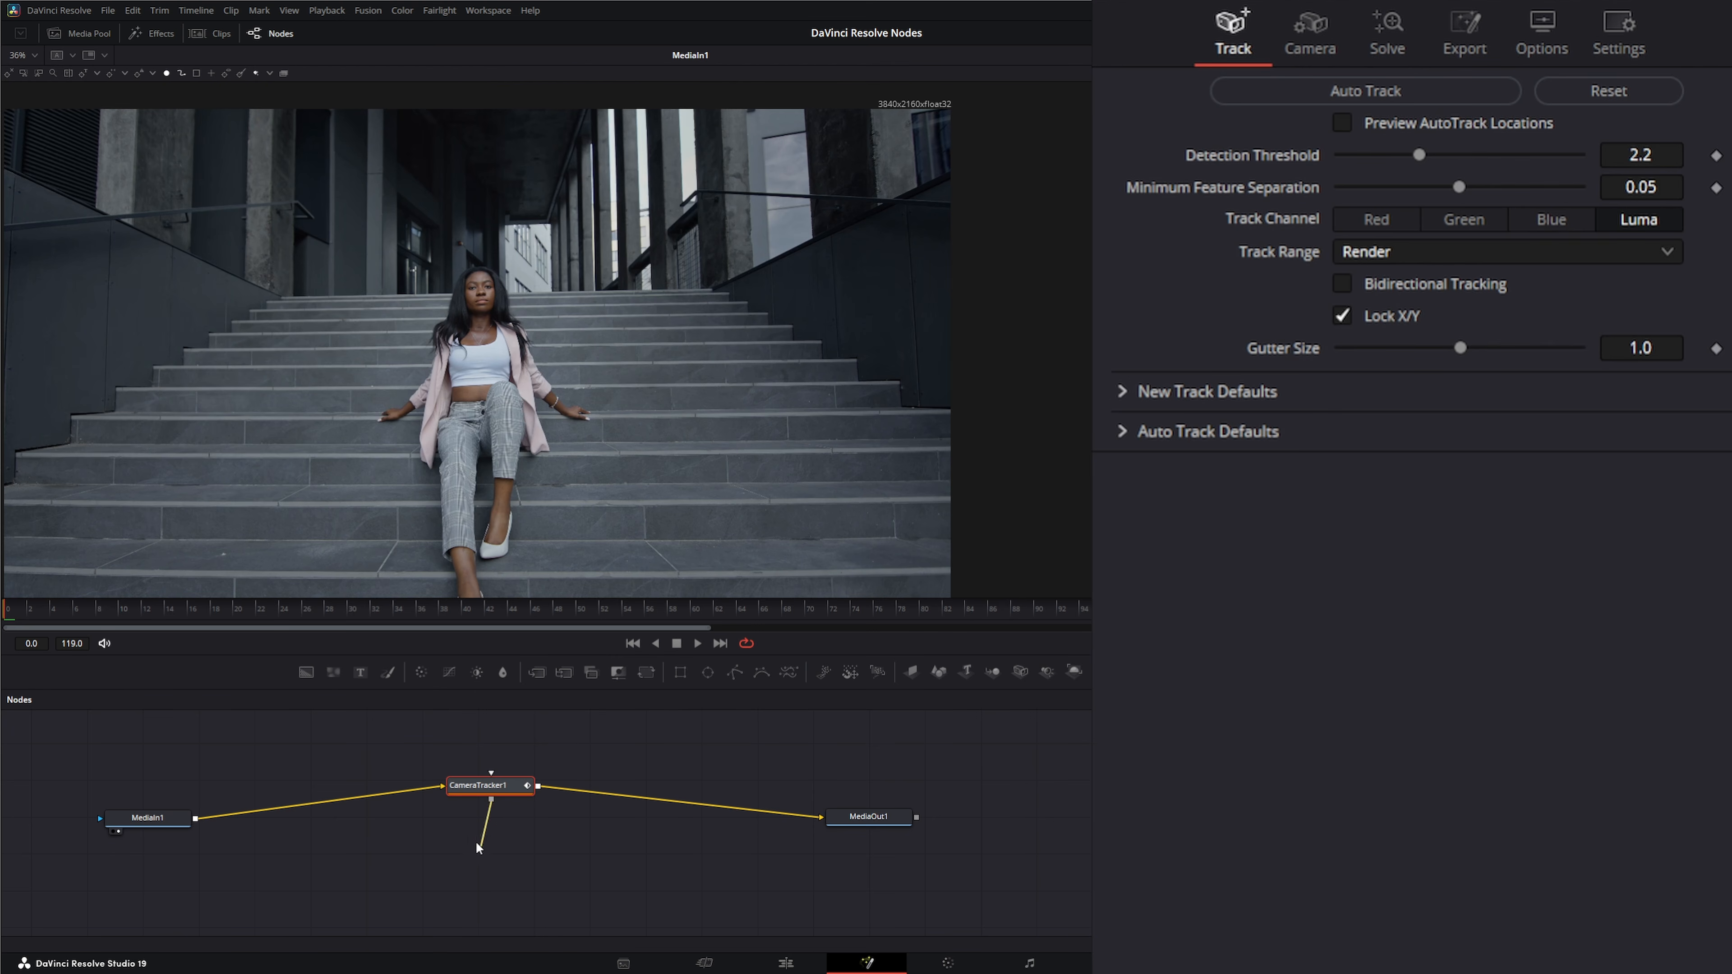
pyautogui.moveTo(508, 840); pyautogui.dragTo(497, 835)
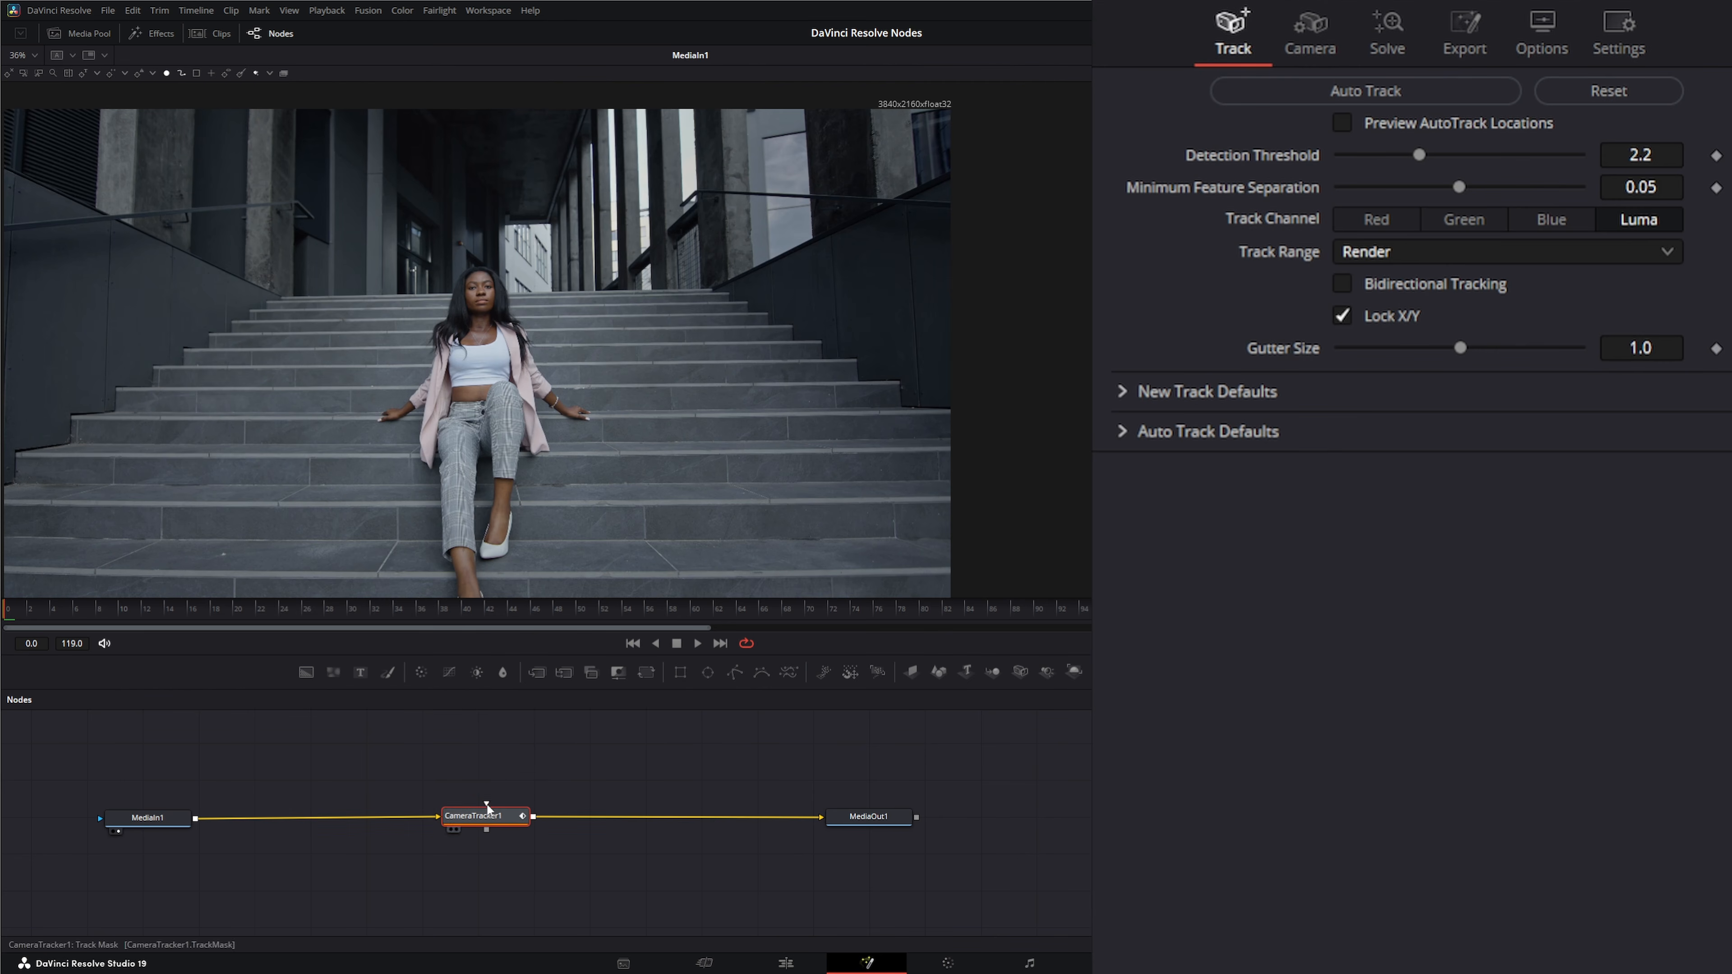
pyautogui.moveTo(486, 803); pyautogui.dragTo(482, 766)
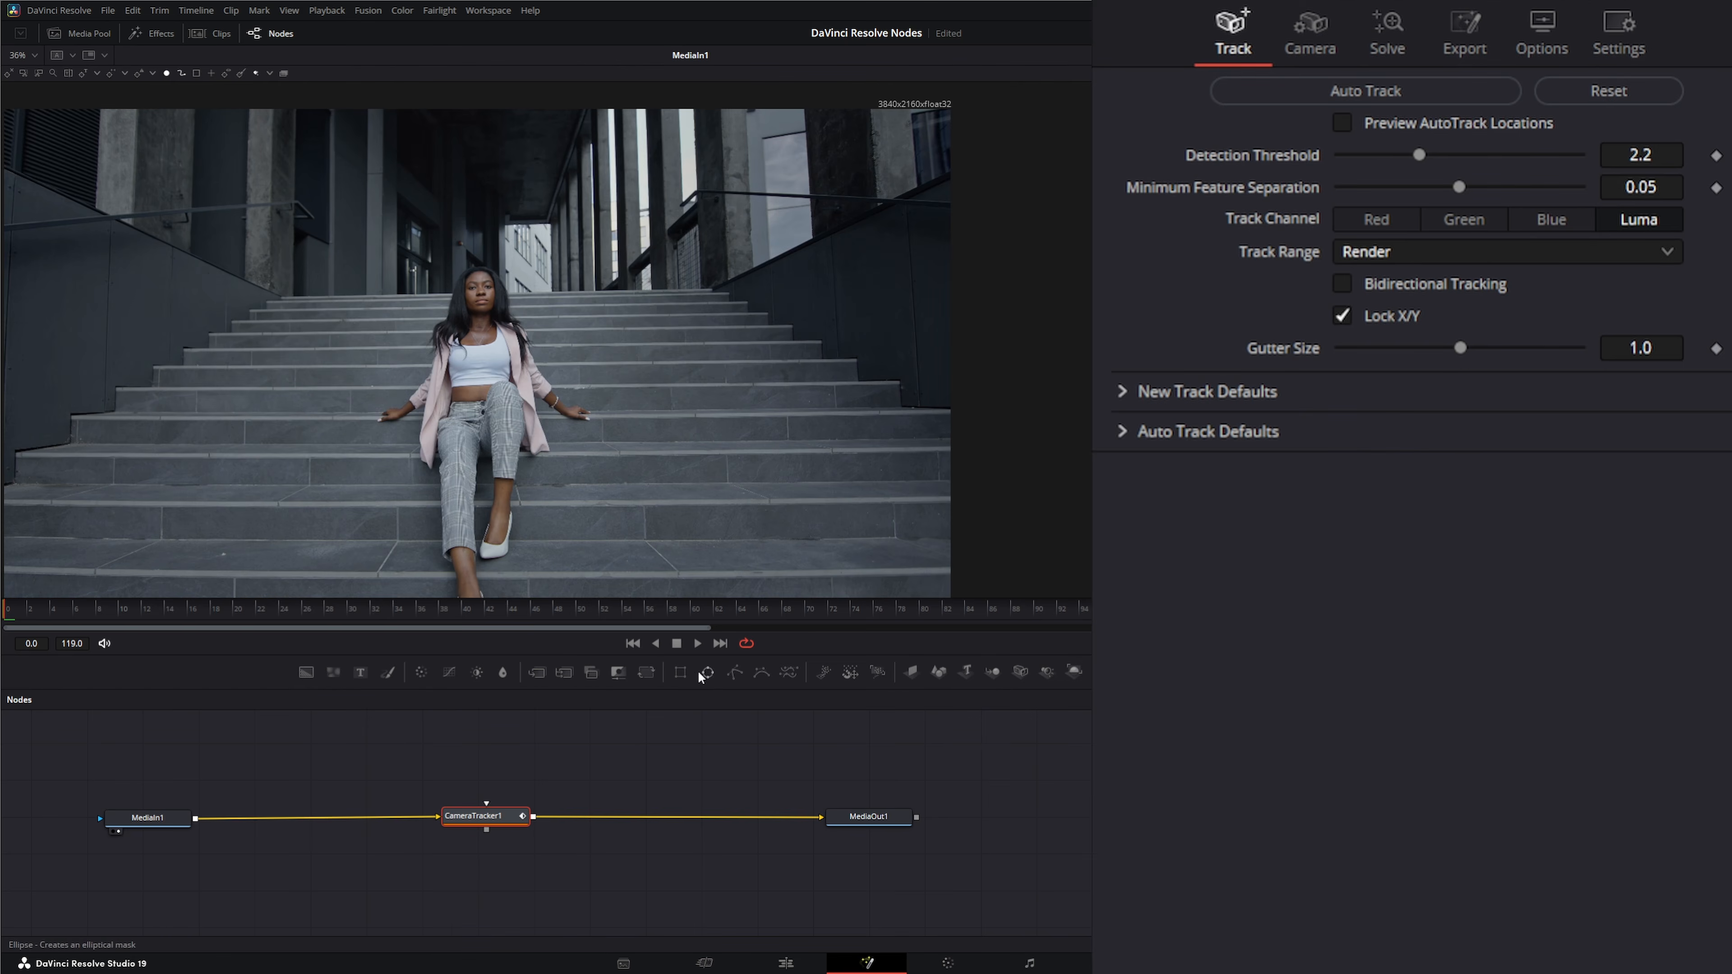
# Add a Rectangle mask node above the node row and narrow its shape around the woman to a width of about 0.17.
pyautogui.moveTo(678, 671); pyautogui.dragTo(488, 750)
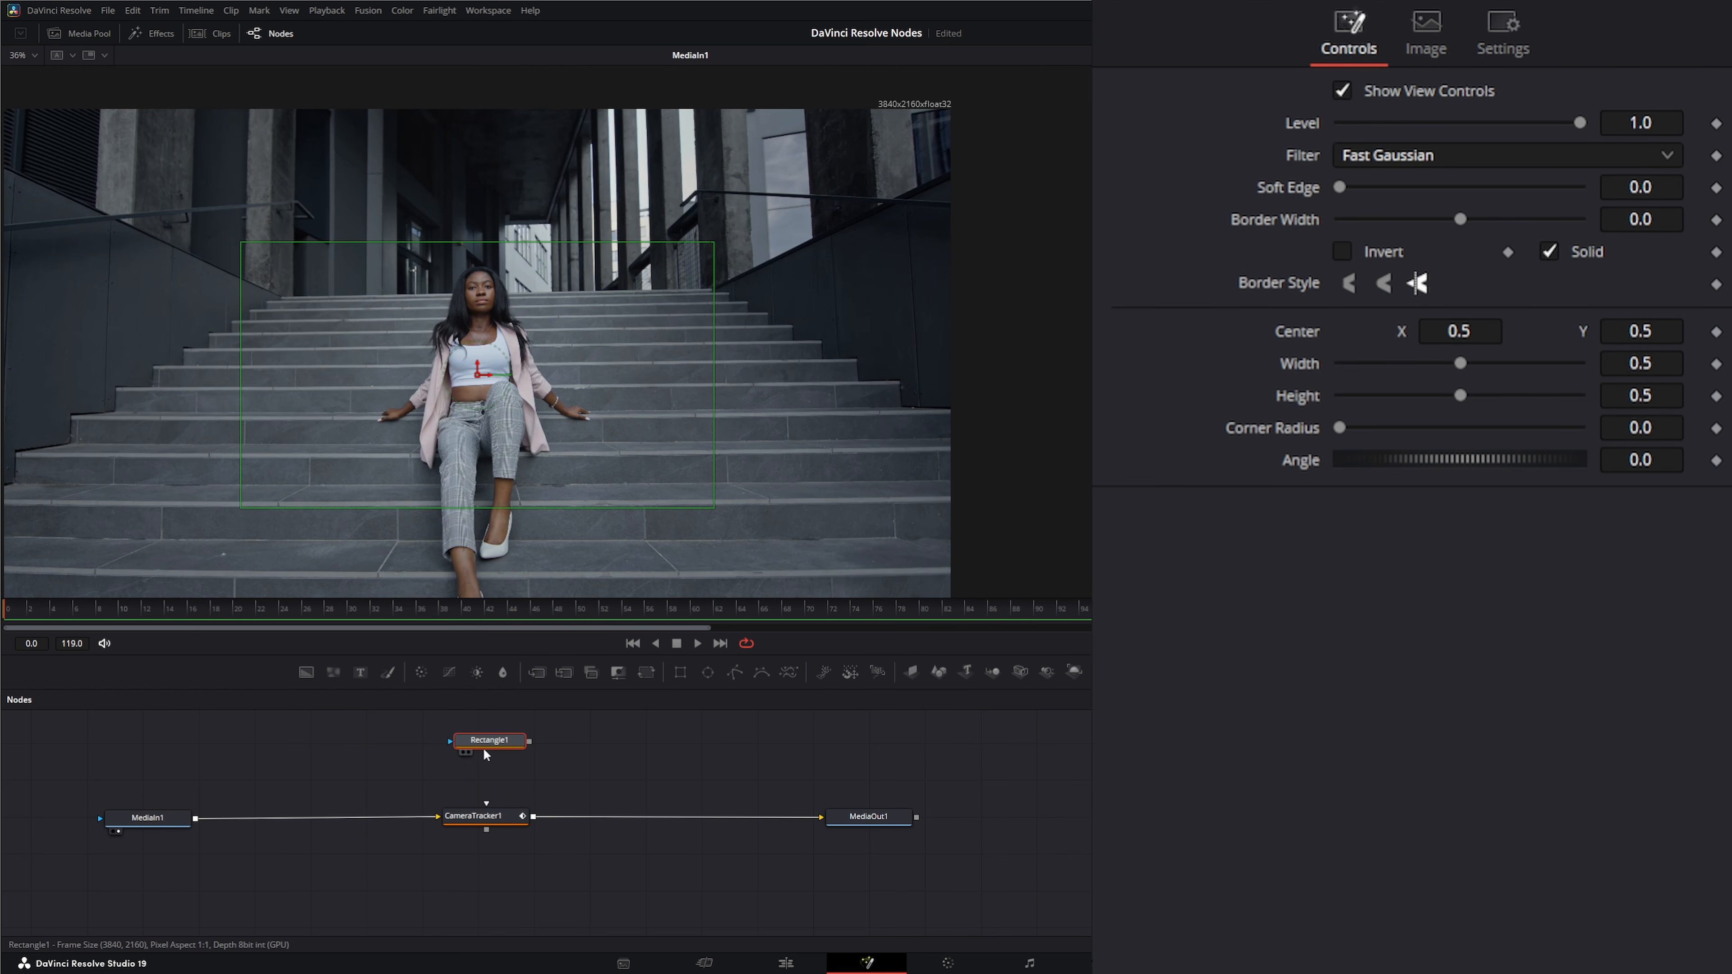
pyautogui.moveTo(495, 745); pyautogui.dragTo(363, 751)
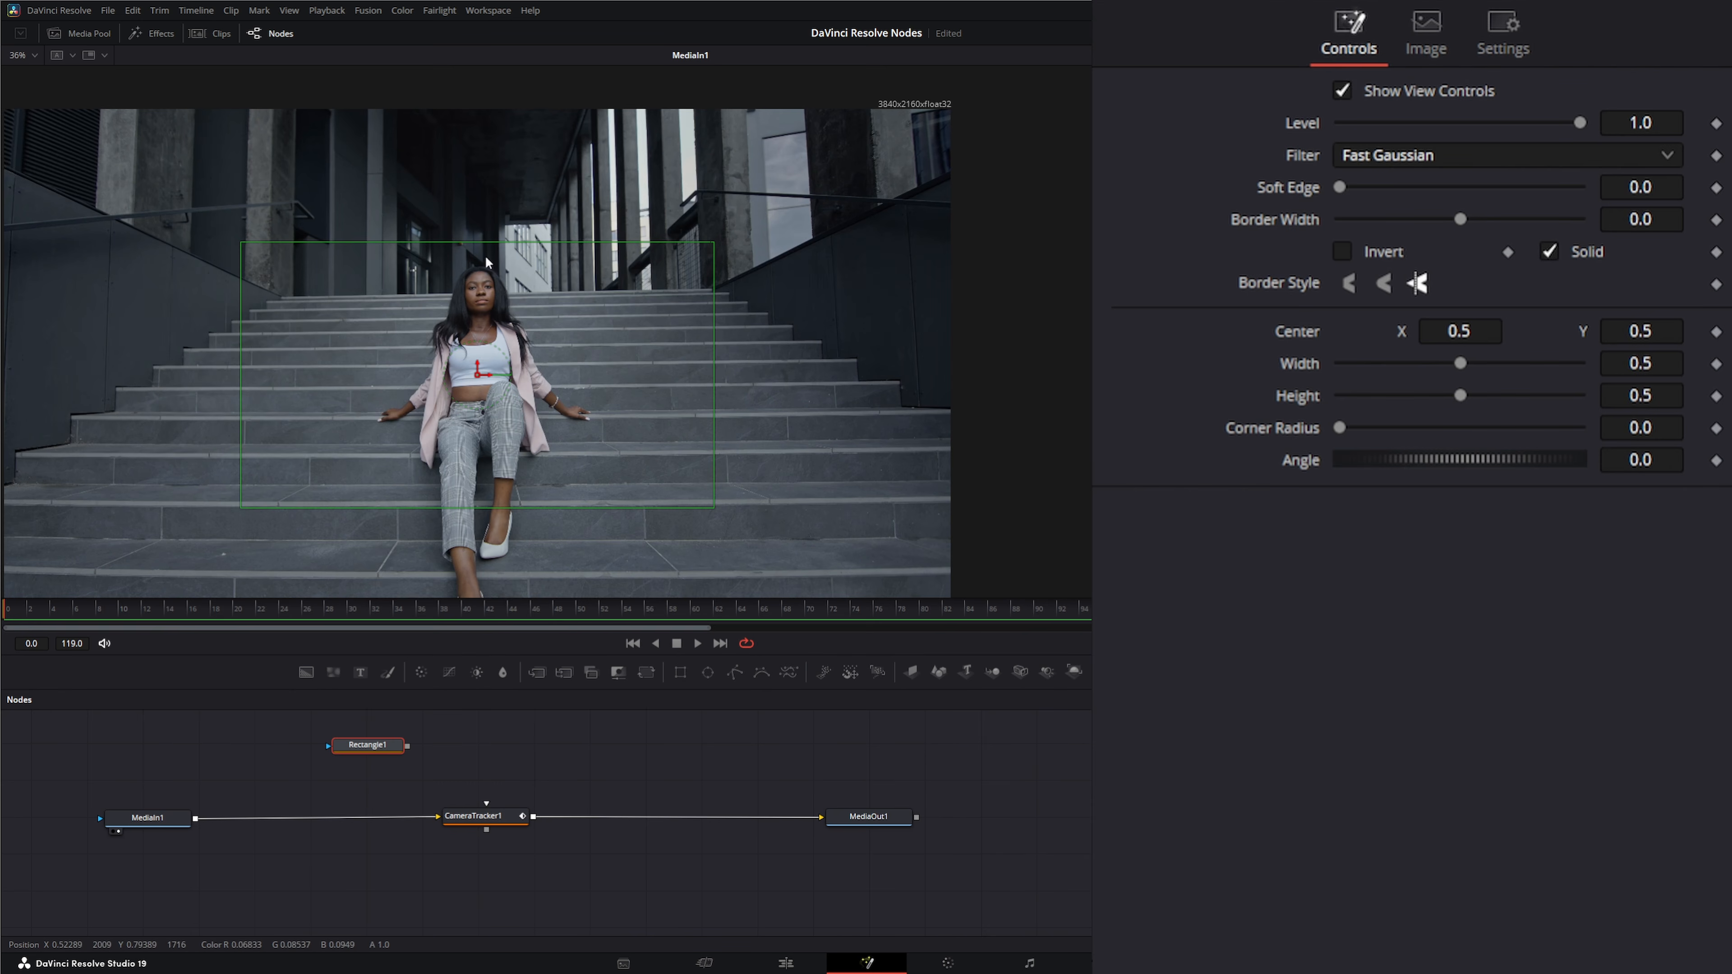
pyautogui.moveTo(242, 395); pyautogui.dragTo(398, 375)
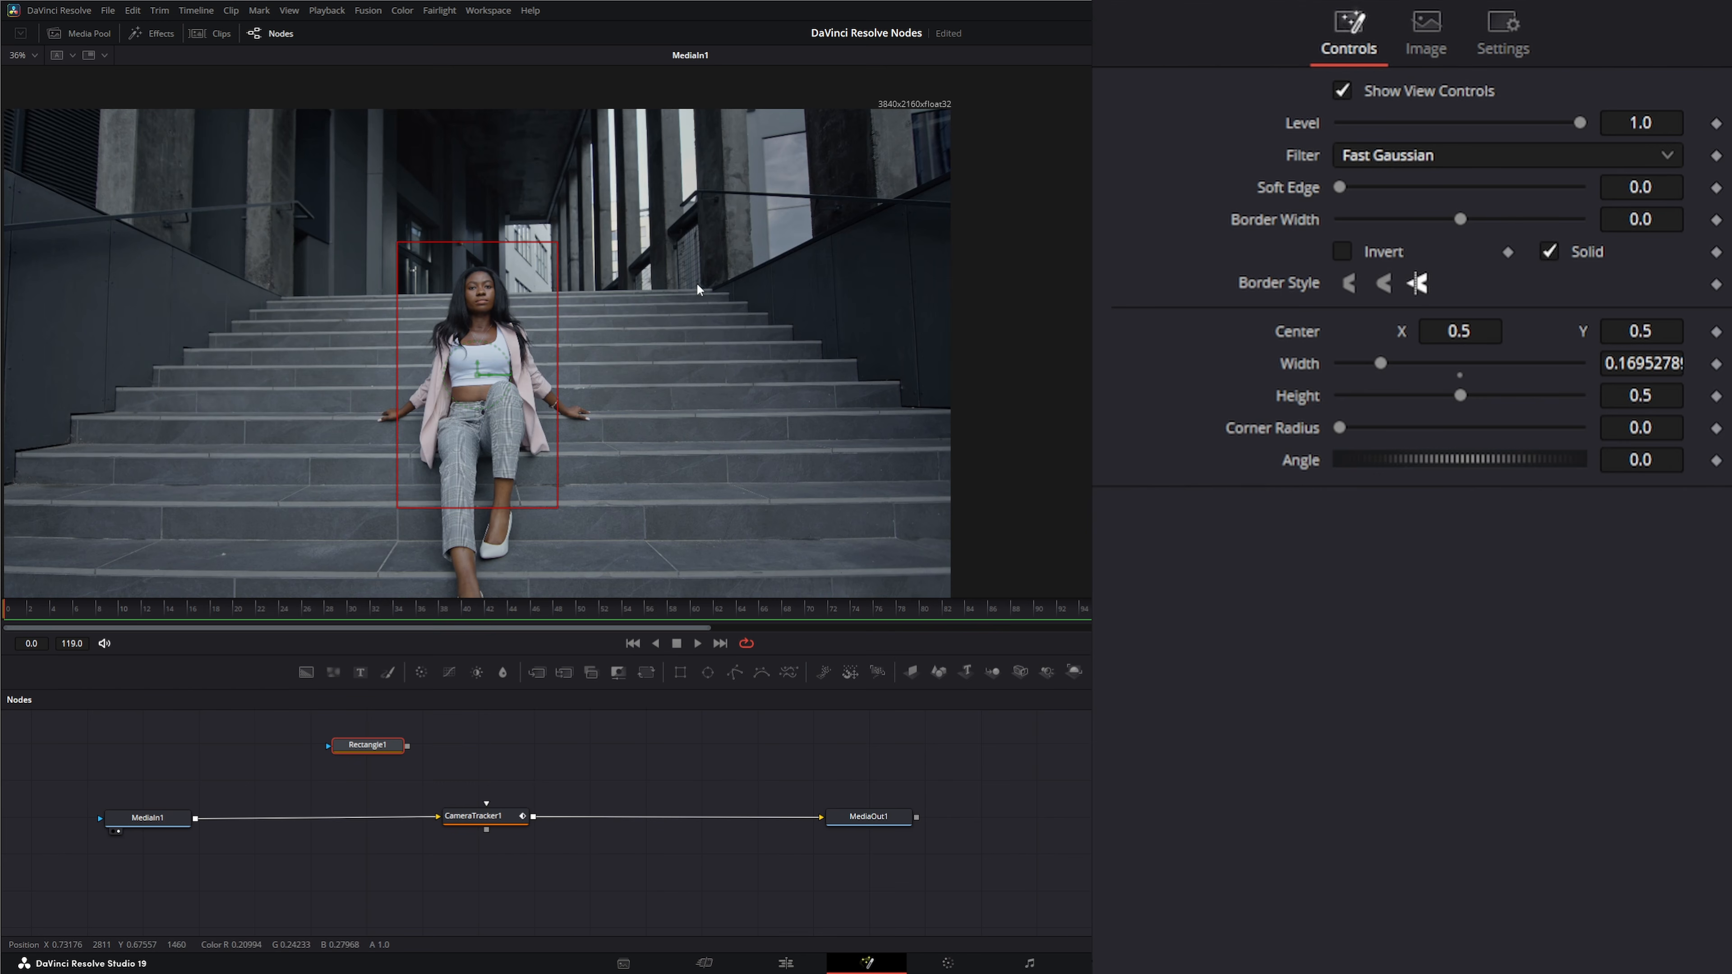
# Add a second Rectangle mask, about 0.11 wide and centred at about X 0.65, Y 0.77 over the background pillars.
pyautogui.moveTo(681, 673); pyautogui.dragTo(552, 742)
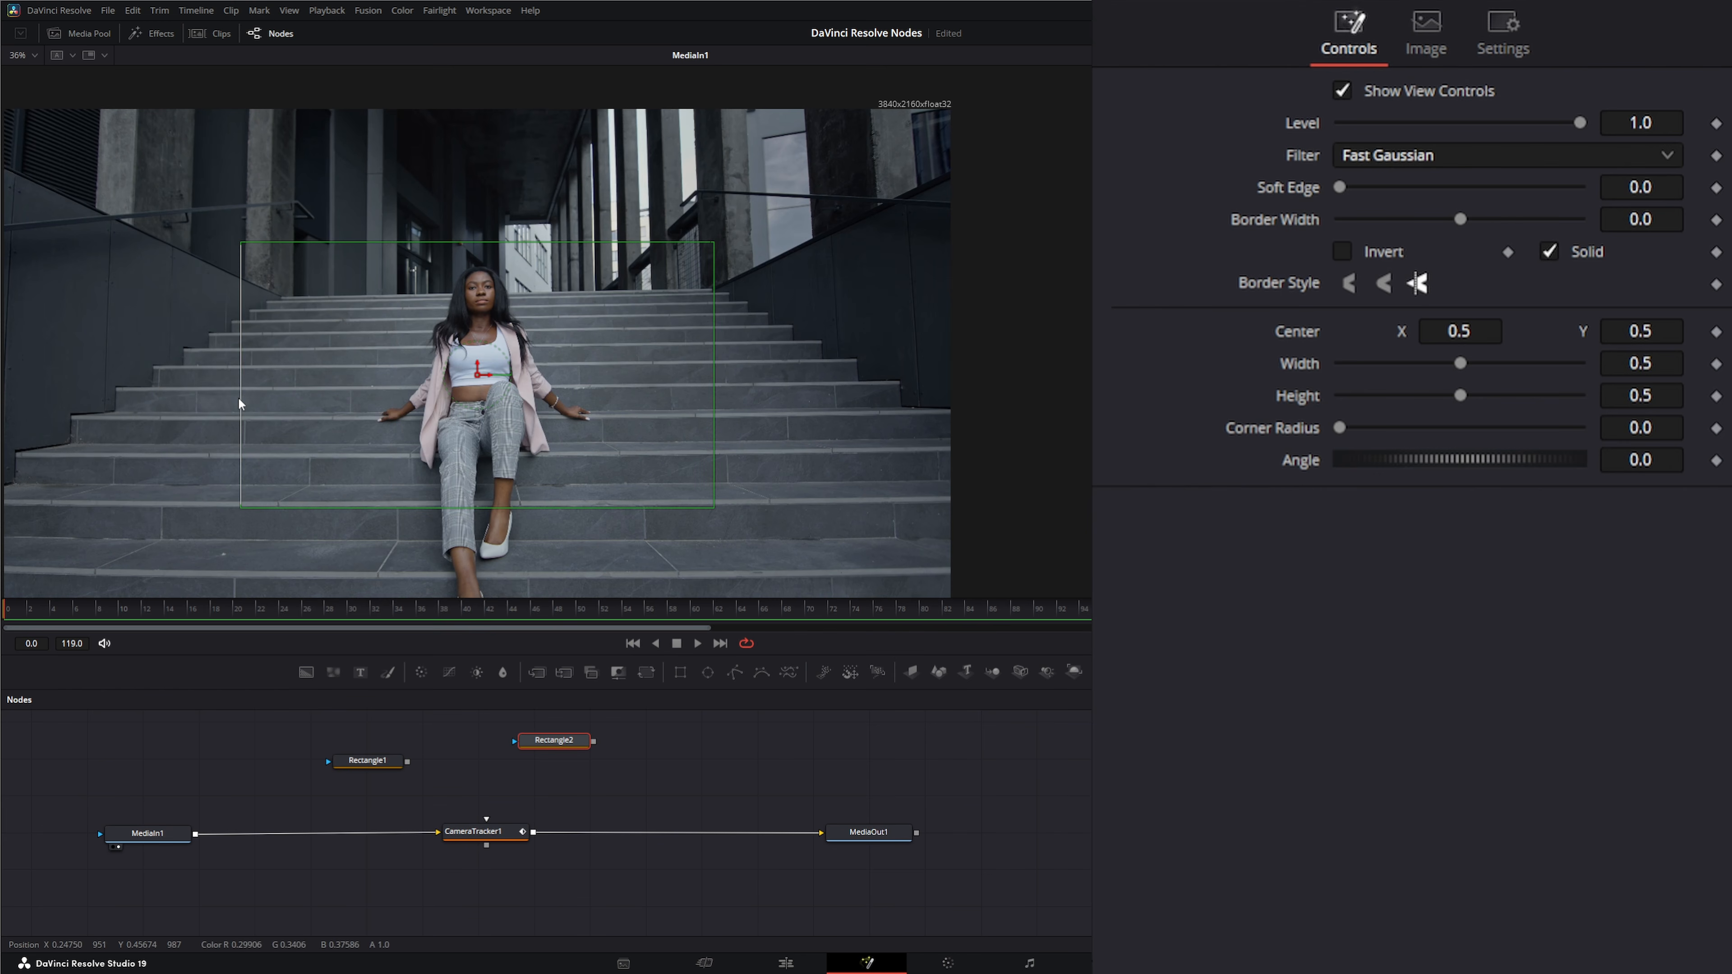
pyautogui.moveTo(241, 405); pyautogui.dragTo(621, 236)
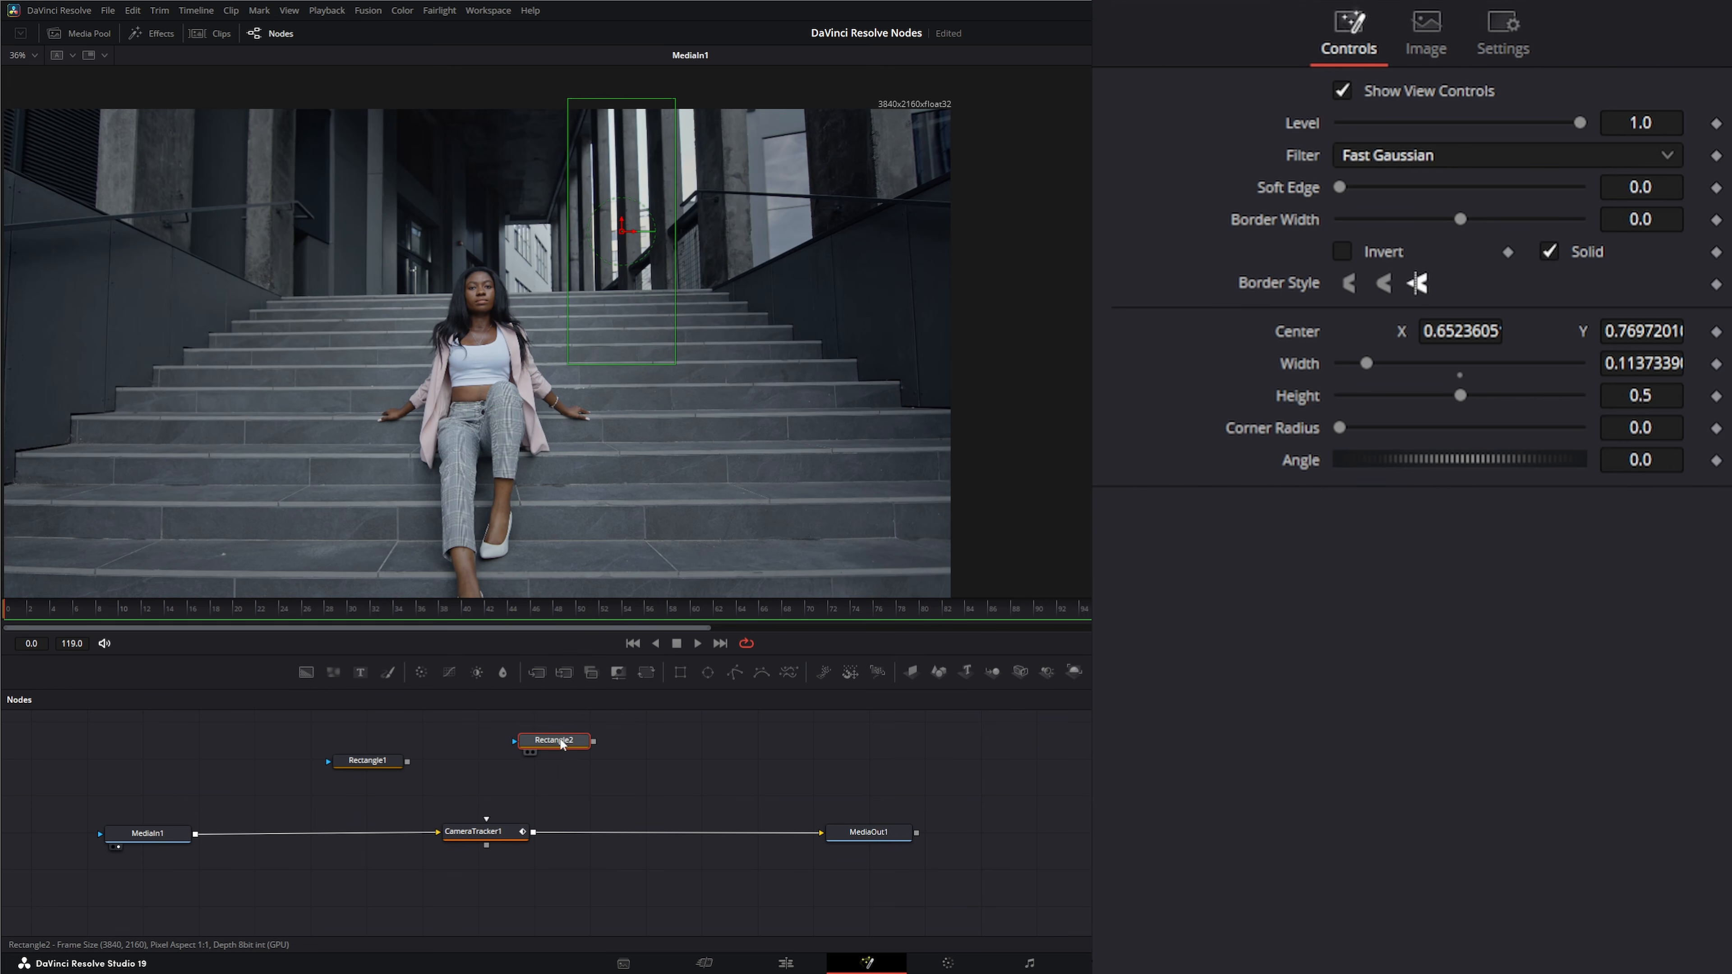
pyautogui.moveTo(561, 752)
pyautogui.mouseDown()
pyautogui.moveTo(539, 763)
pyautogui.moveTo(557, 765)
pyautogui.mouseUp()
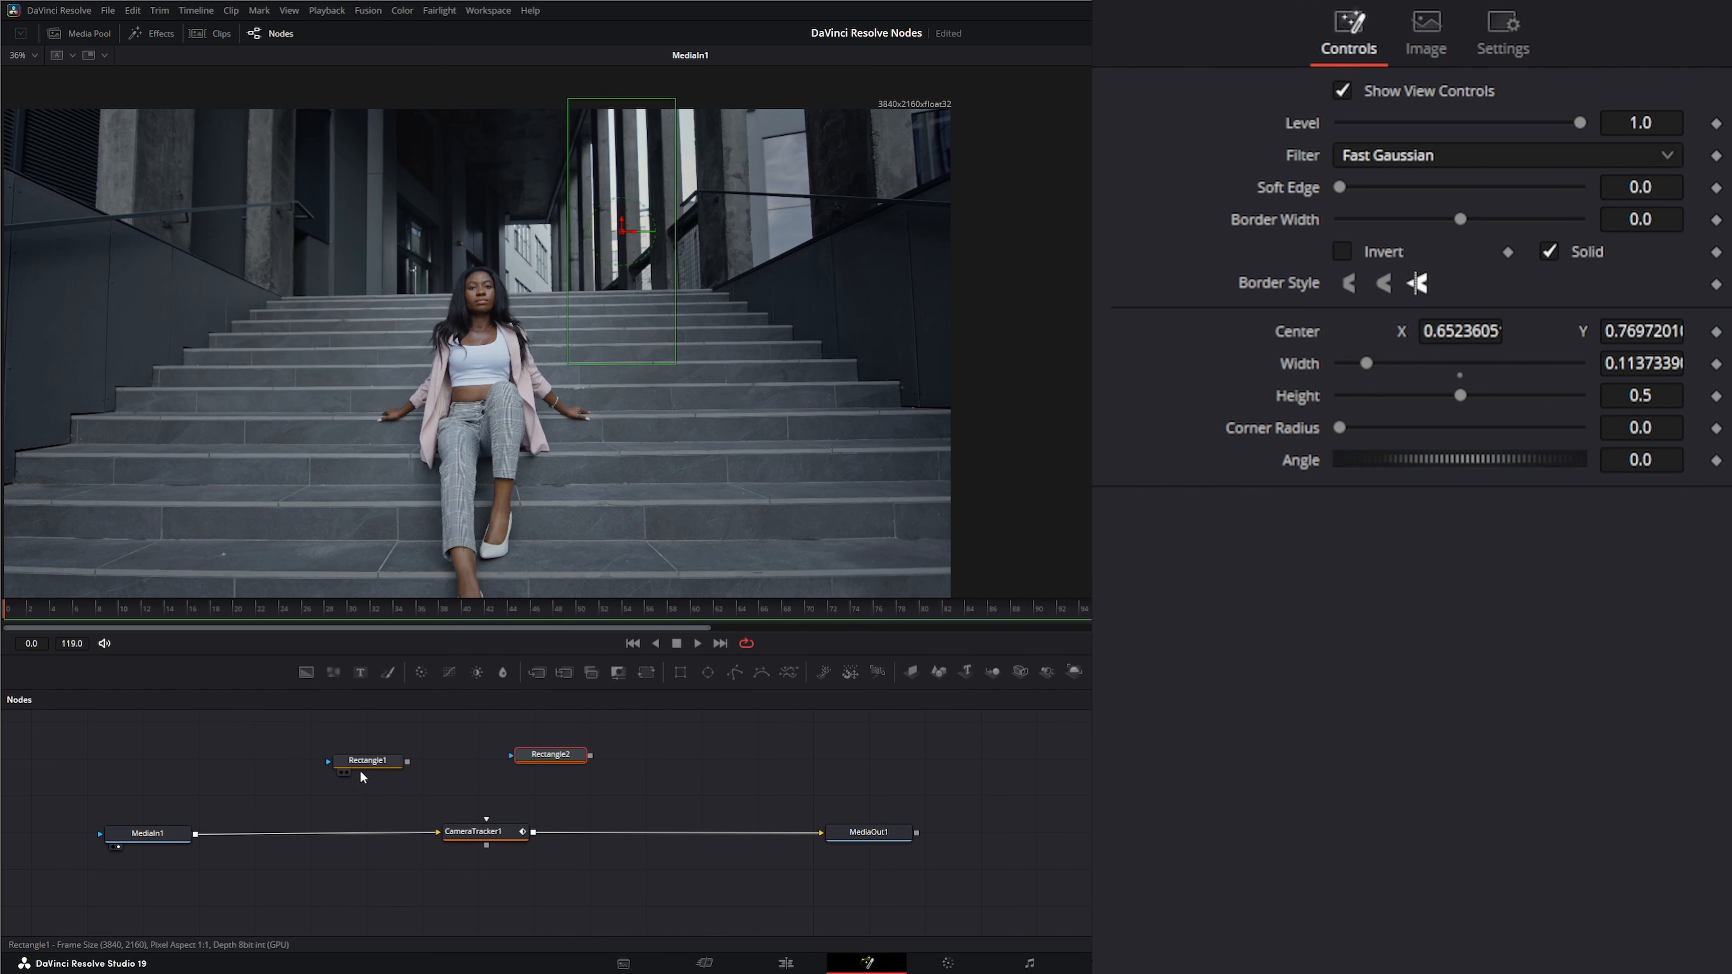
# Try to combine Rectangle1 and Rectangle2 through a new Merge node placed above CameraTracker1's track mask input.
pyautogui.moveTo(368, 766); pyautogui.dragTo(603, 783)
pyautogui.moveTo(537, 672); pyautogui.dragTo(442, 792)
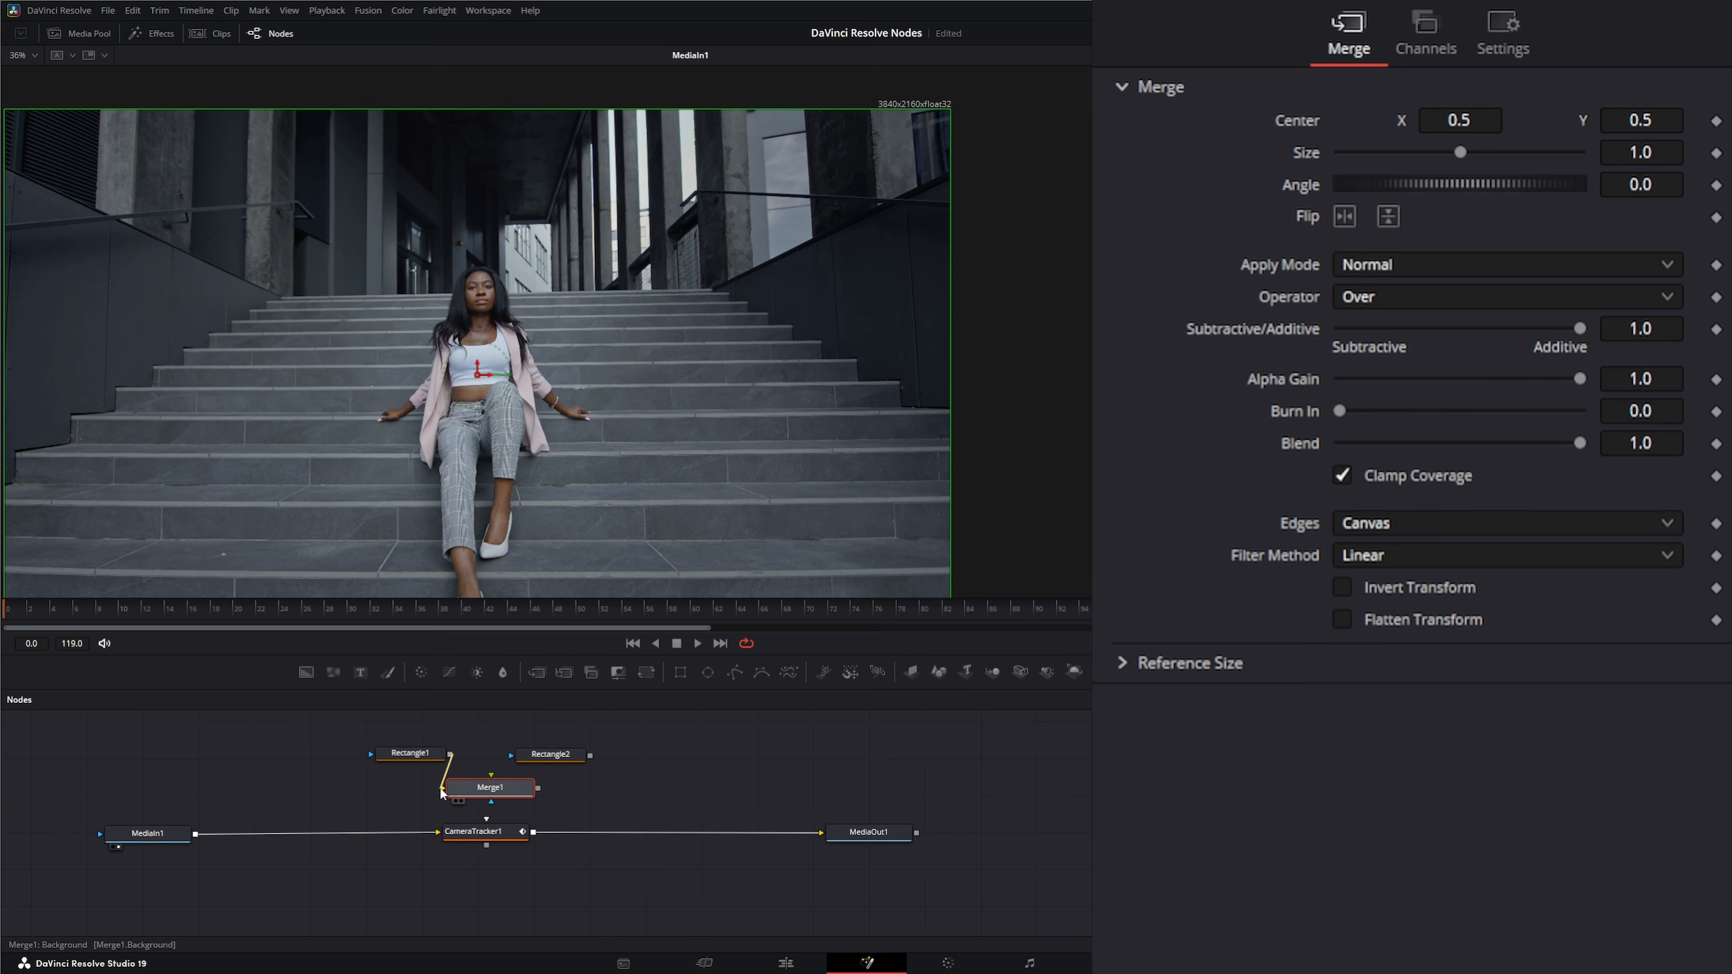
pyautogui.moveTo(591, 756); pyautogui.dragTo(485, 820)
pyautogui.moveTo(443, 789); pyautogui.dragTo(372, 796)
# Delete both Rectangle nodes and the Merge node above CameraTracker1.
pyautogui.moveTo(329, 725); pyautogui.dragTo(606, 805)
pyautogui.press('Delete')
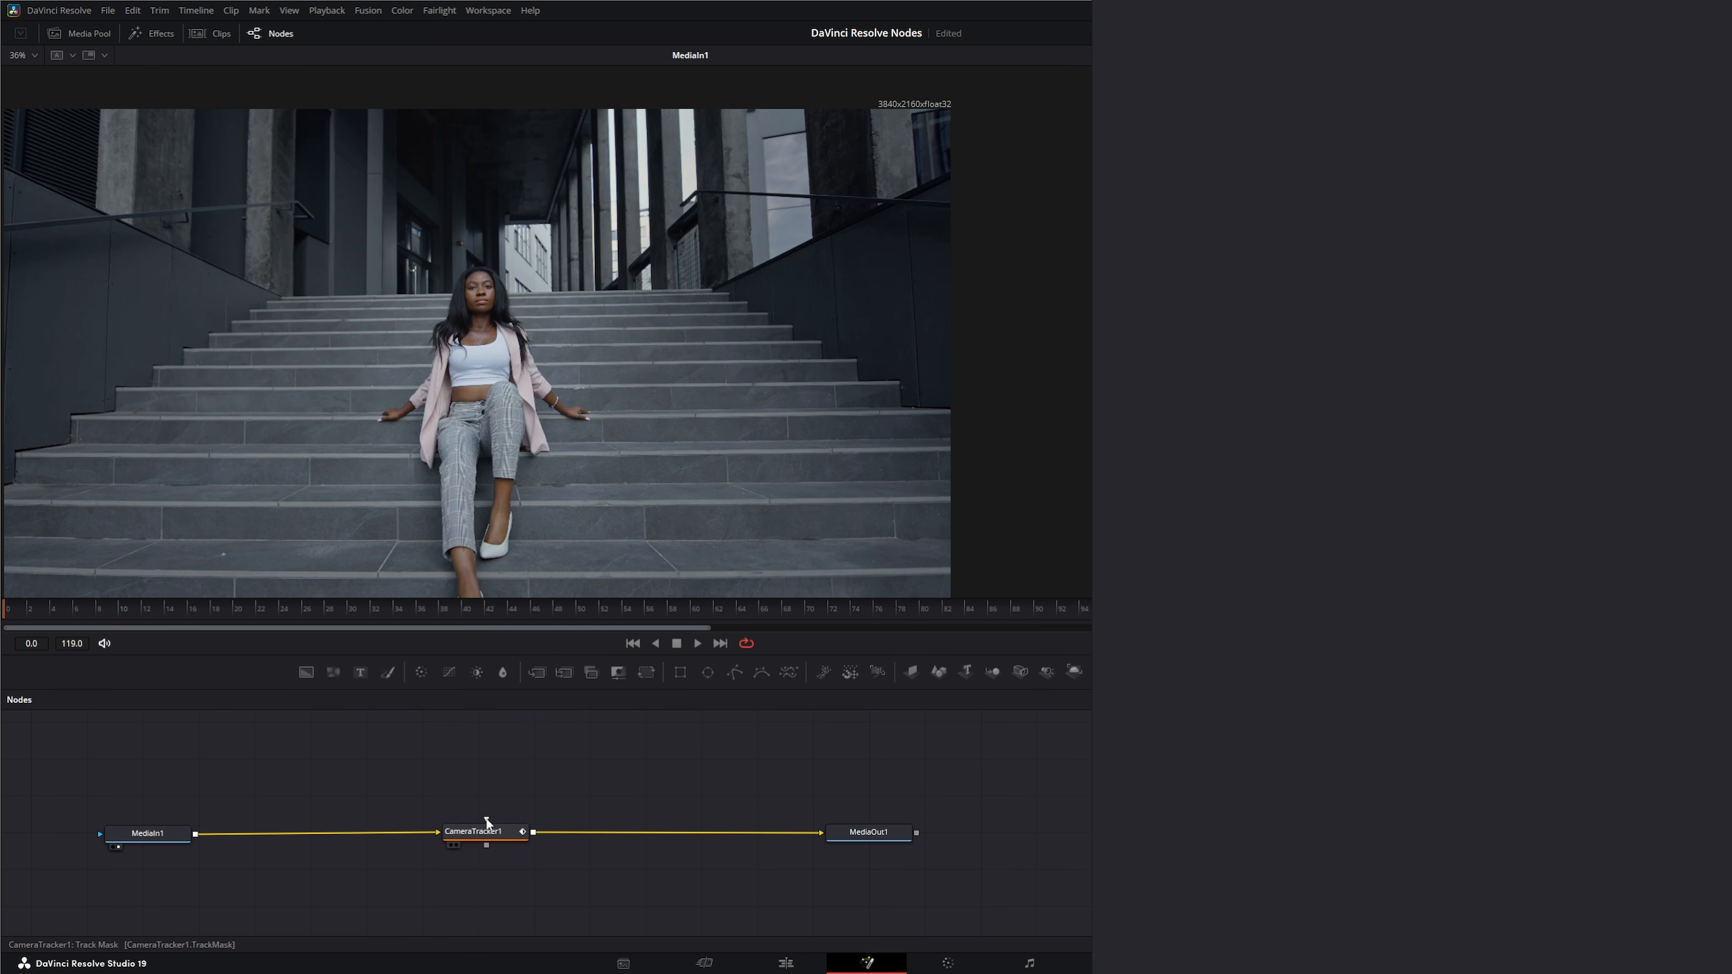
pyautogui.moveTo(488, 820); pyautogui.dragTo(479, 775)
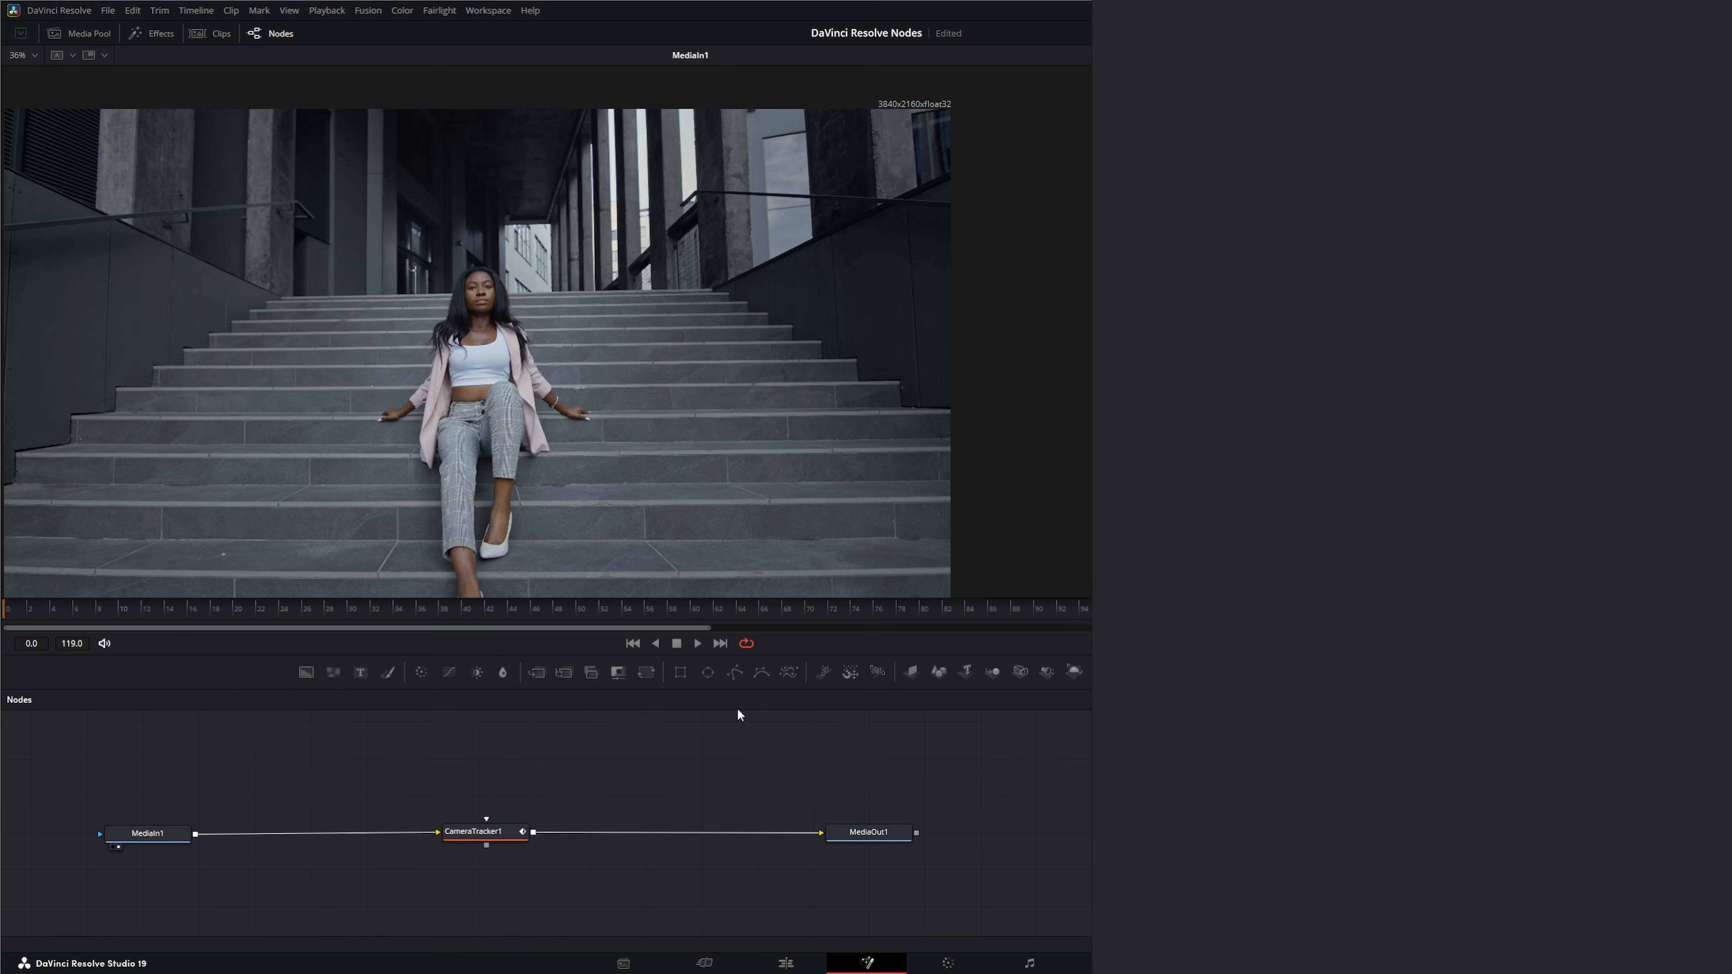
# Add a MultiPoly mask node above CameraTracker1 and connect it to the tracker's track mask input.
pyautogui.moveTo(793, 675); pyautogui.dragTo(491, 750)
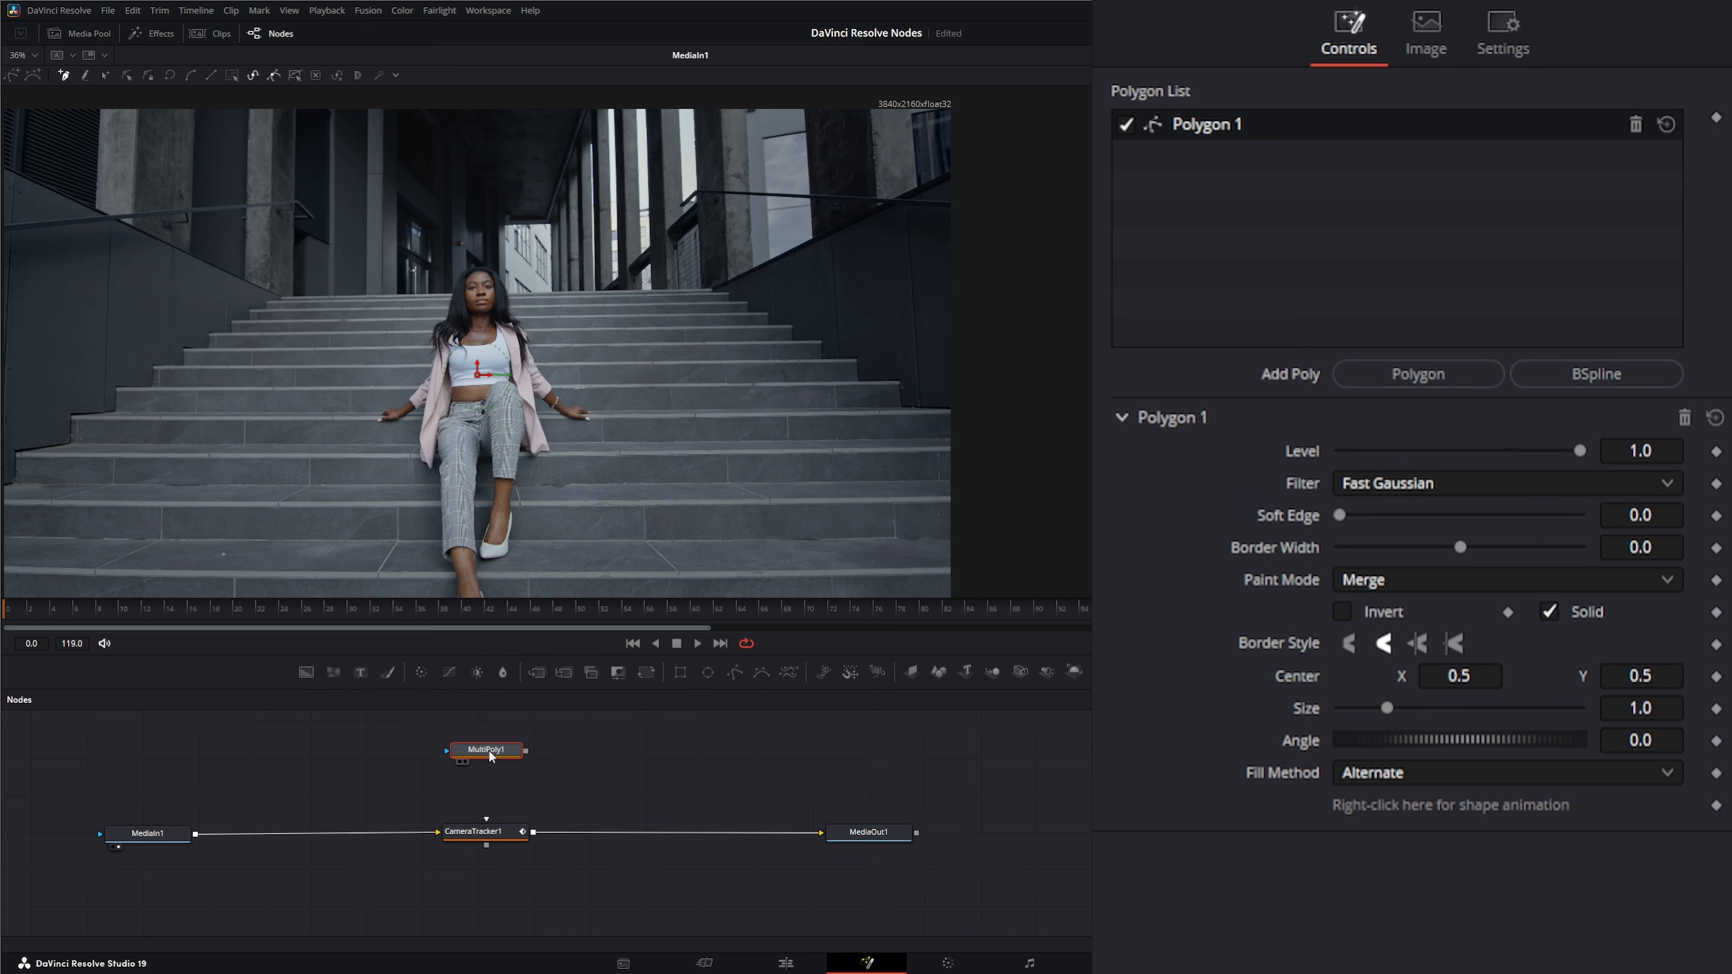
pyautogui.moveTo(484, 752); pyautogui.dragTo(486, 821)
pyautogui.moveTo(489, 751); pyautogui.dragTo(488, 755)
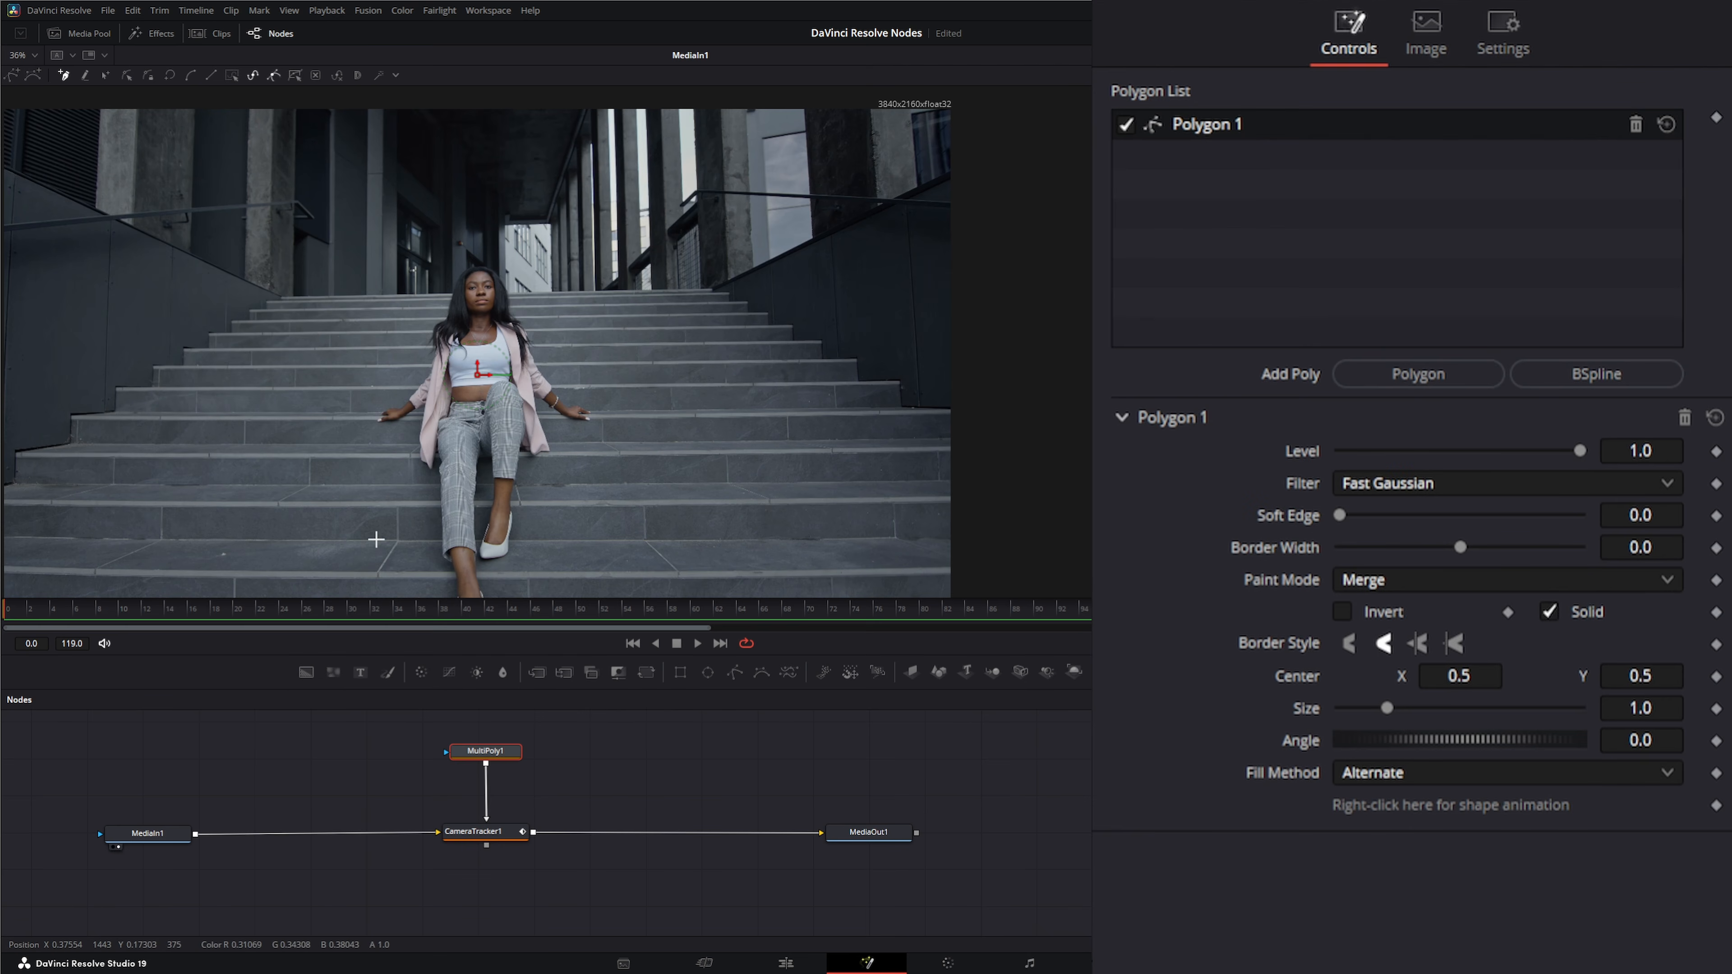
pyautogui.moveTo(418, 510); pyautogui.dragTo(402, 455)
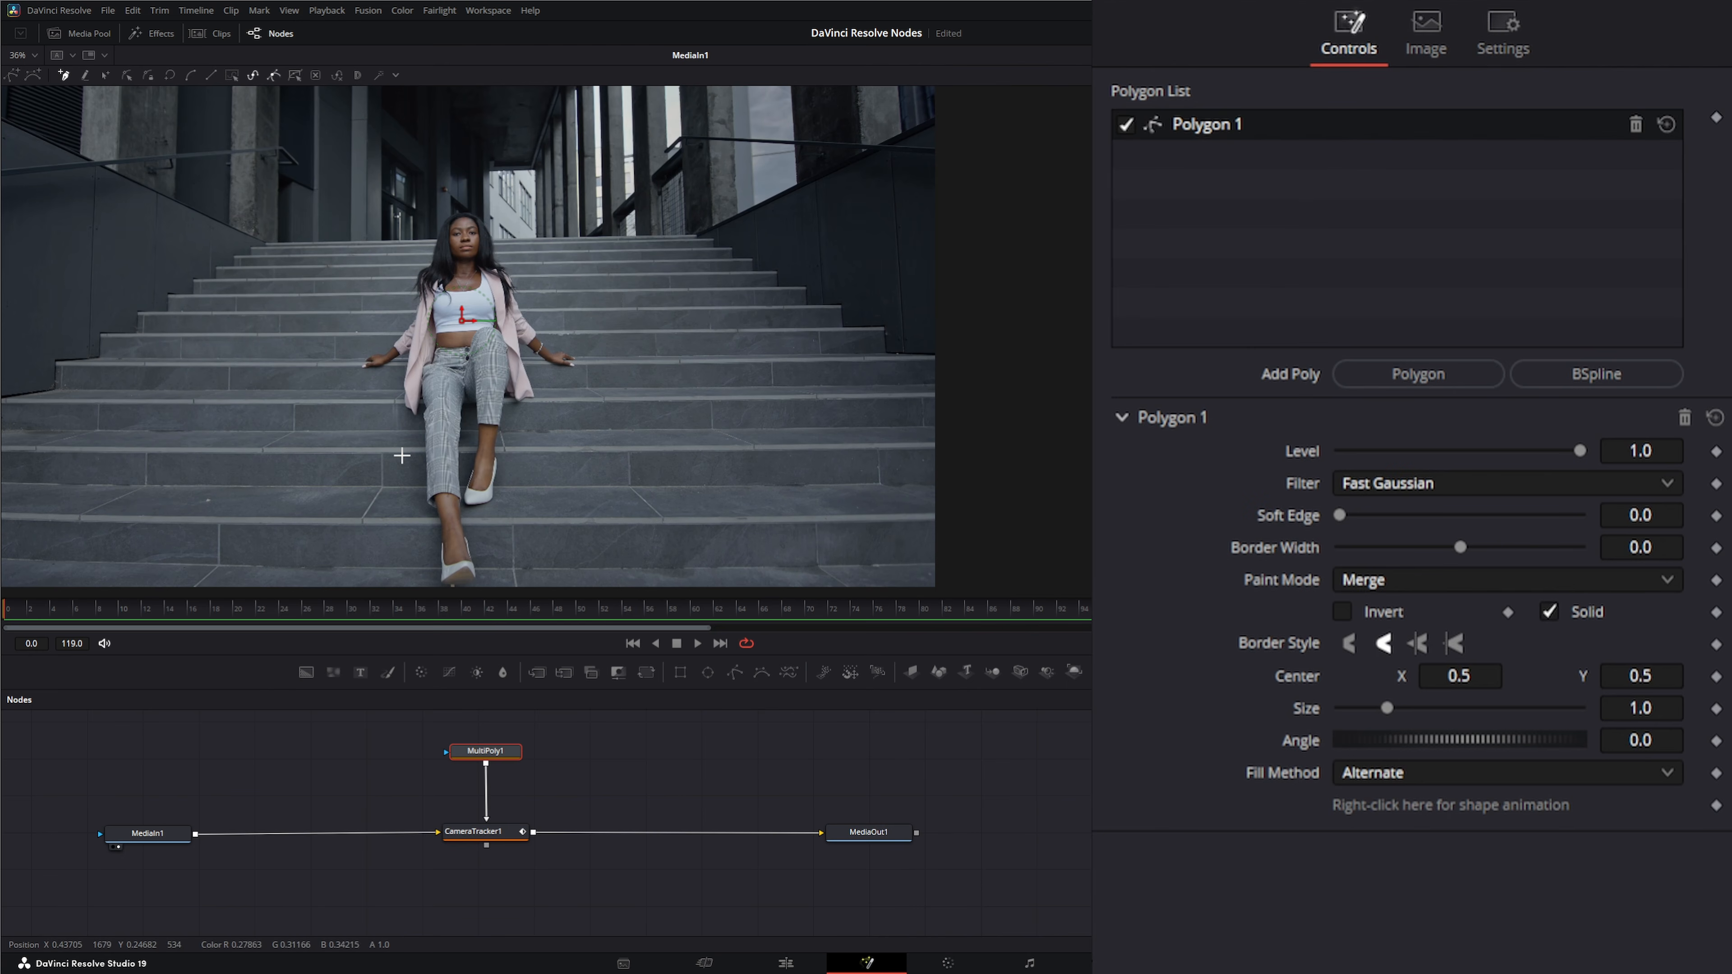
pyautogui.moveTo(9, 609); pyautogui.dragTo(2, 649)
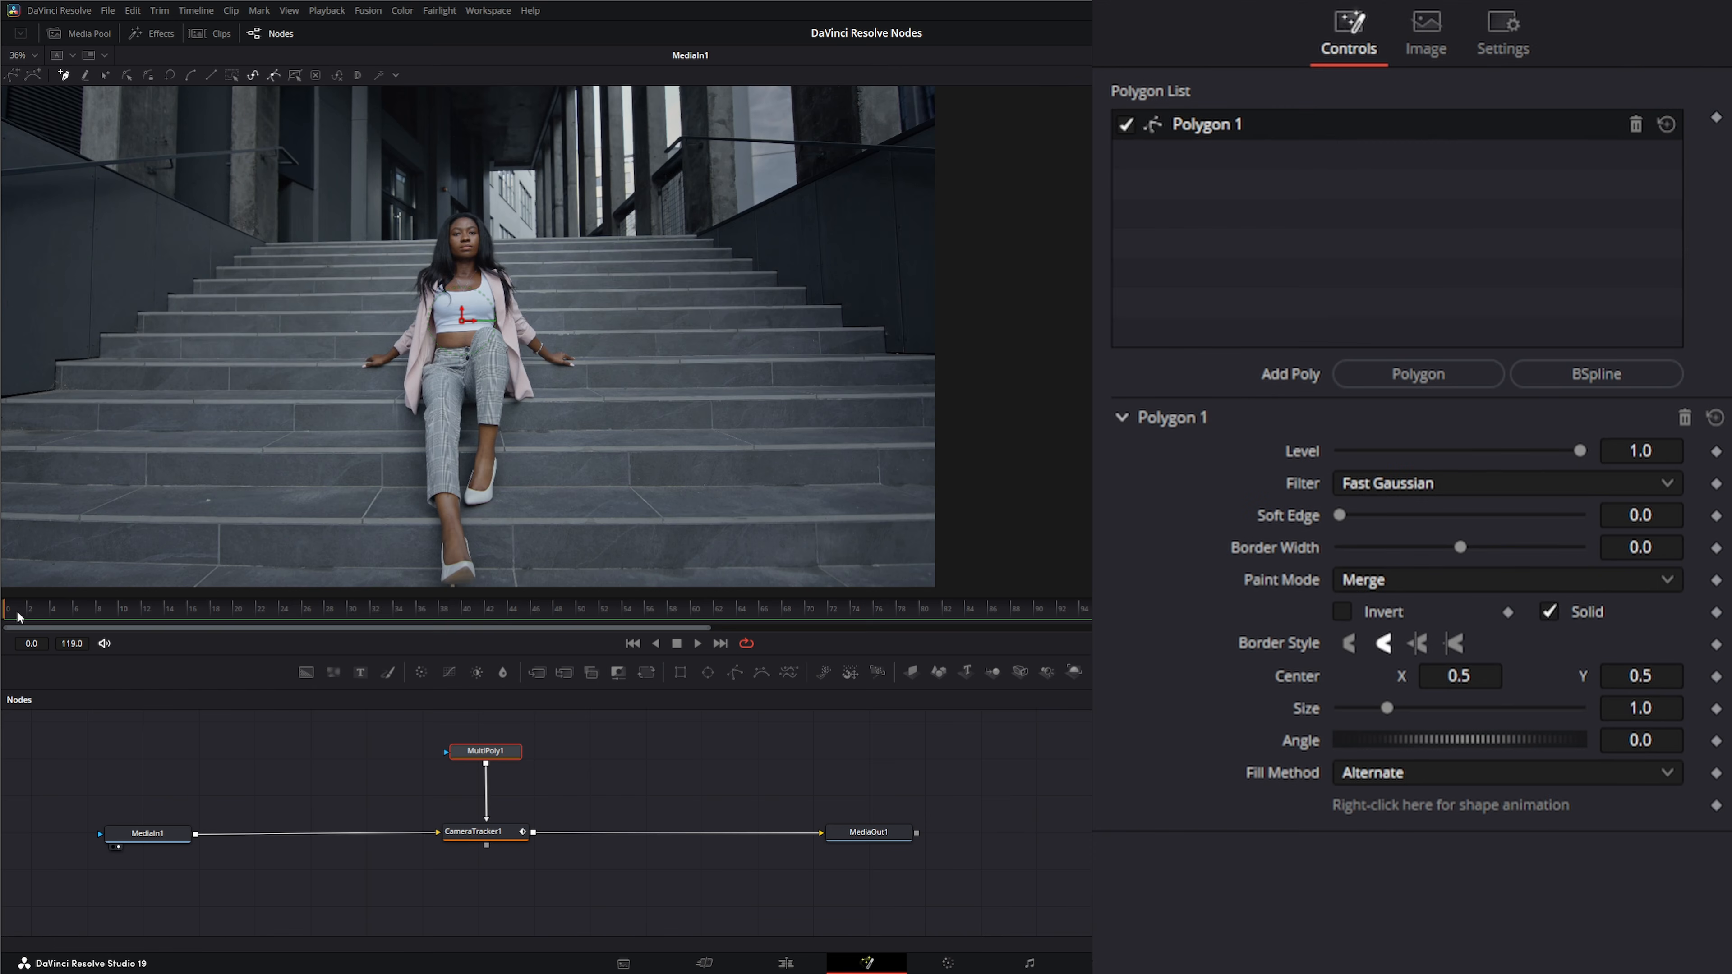
pyautogui.moveTo(17, 613)
pyautogui.mouseDown()
pyautogui.moveTo(1146, 624)
pyautogui.moveTo(5, 634)
pyautogui.mouseUp()
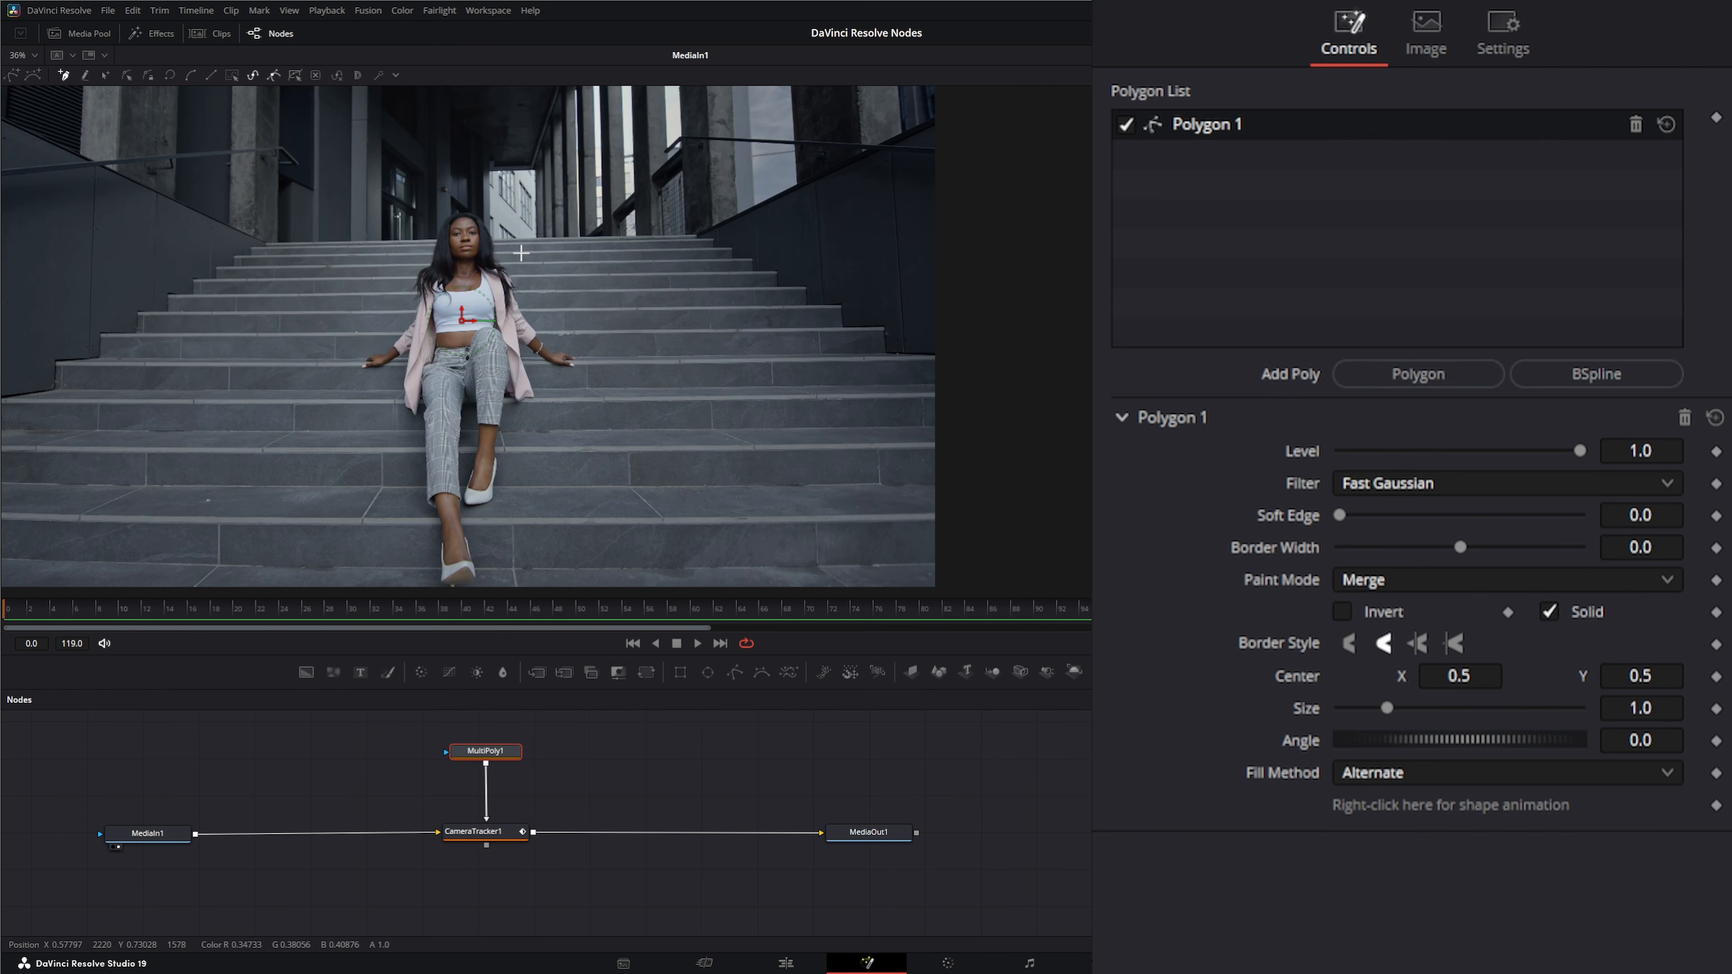
pyautogui.moveTo(707, 299); pyautogui.dragTo(541, 395)
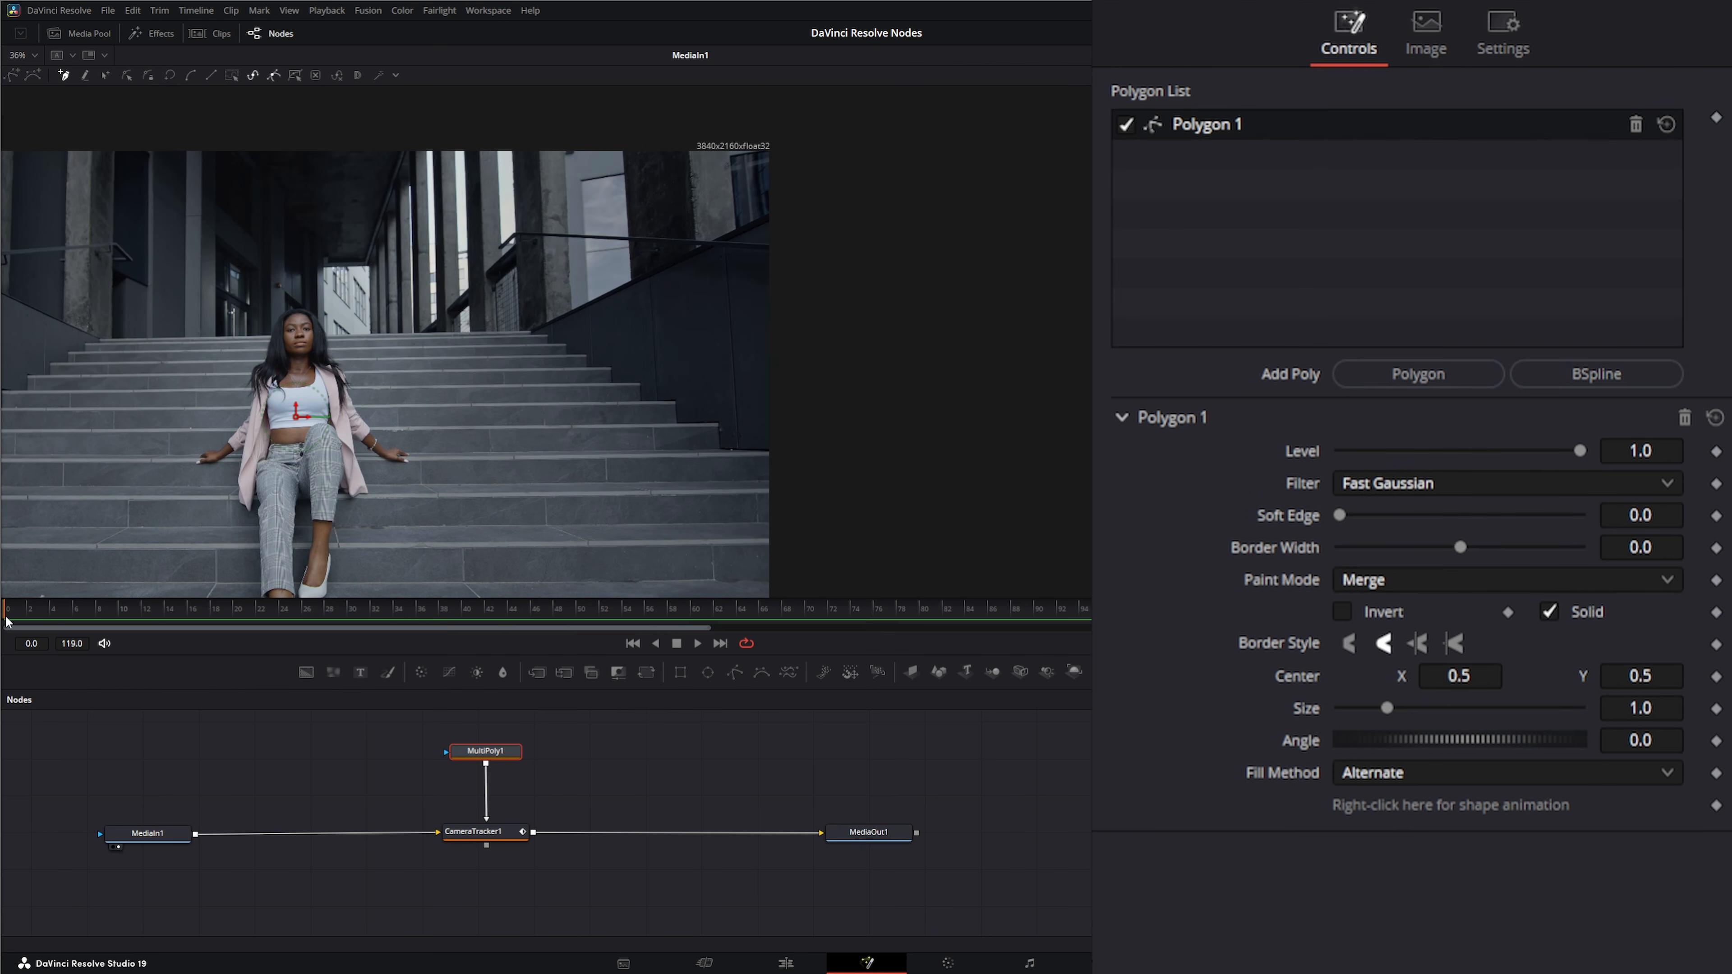
pyautogui.moveTo(21, 609)
pyautogui.mouseDown()
pyautogui.moveTo(1273, 668)
pyautogui.moveTo(5, 636)
pyautogui.mouseUp()
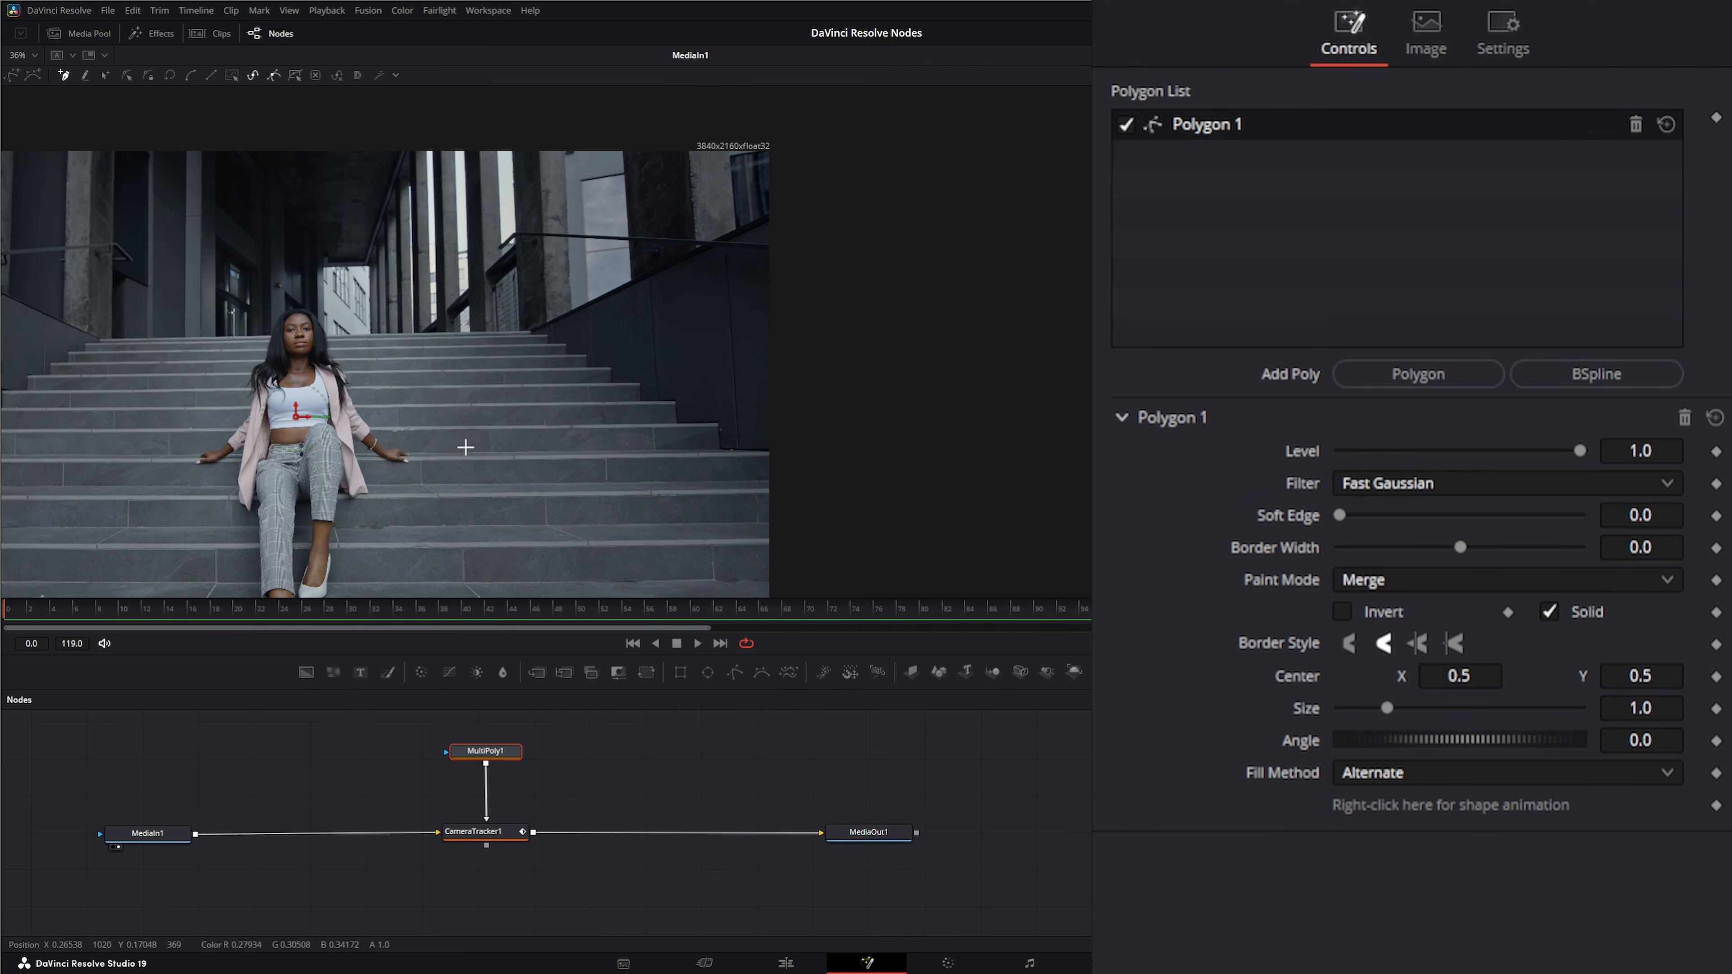
# Outline the woman's left-hand side in the frame with Polygon 1 points, from above her head around her hand to her foot.
pyautogui.moveTo(402, 421); pyautogui.dragTo(522, 351)
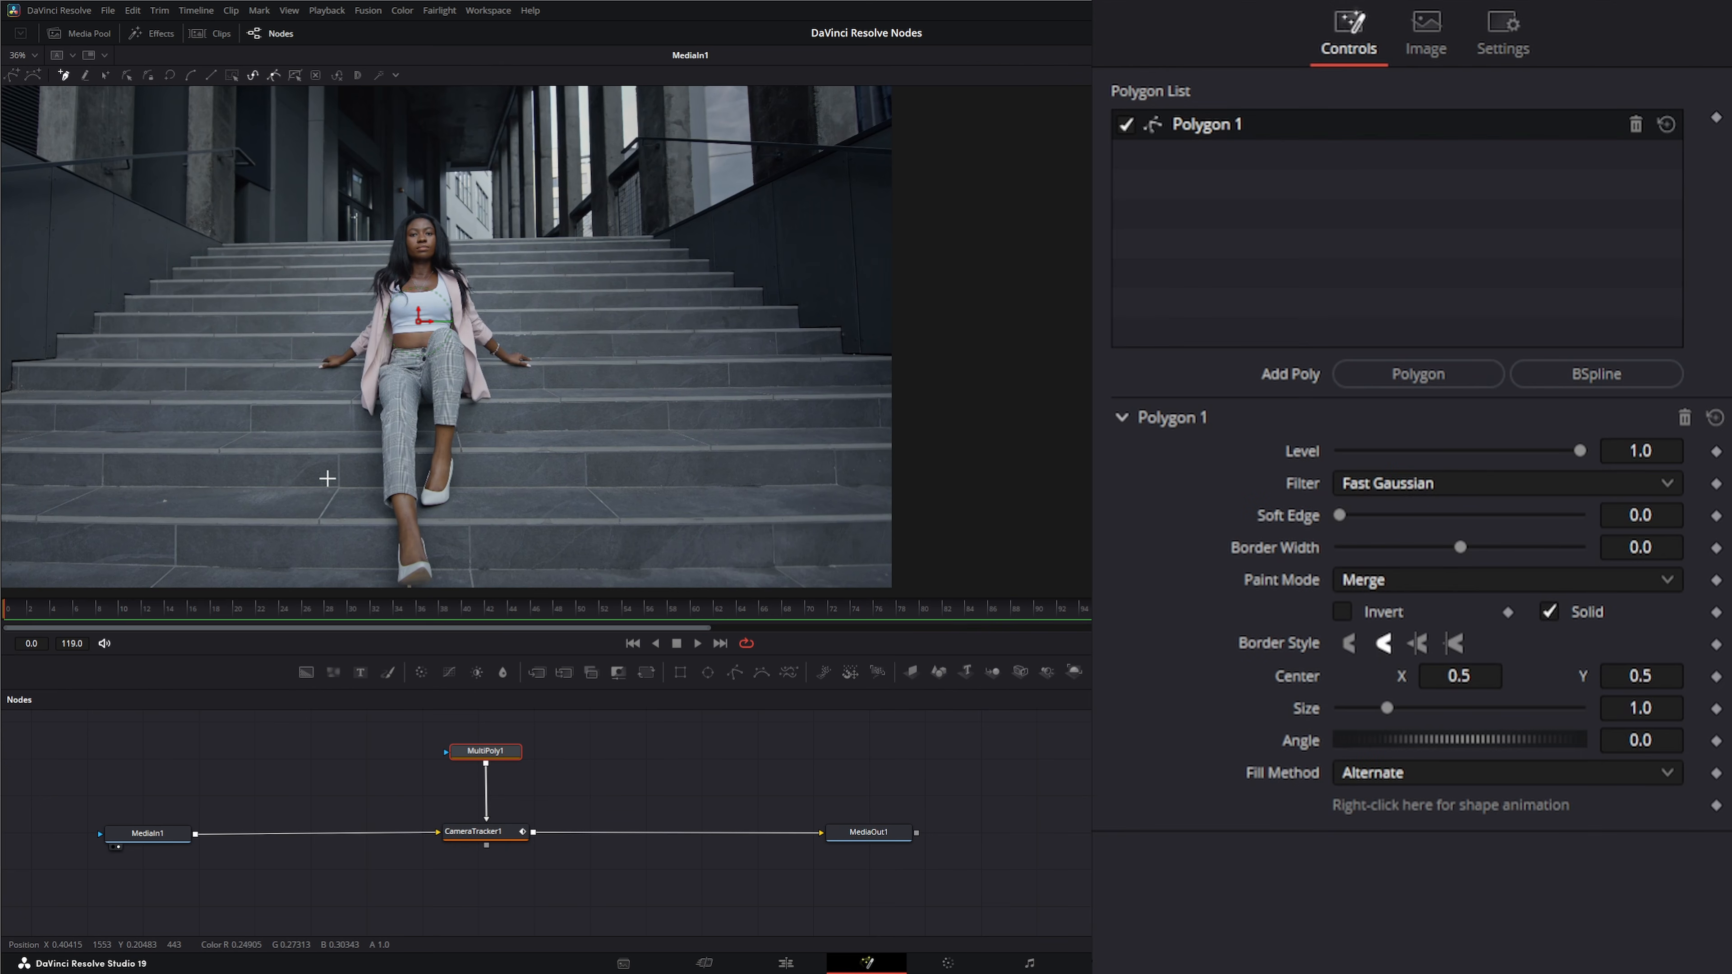
pyautogui.click(402, 200)
pyautogui.click(366, 242)
pyautogui.click(356, 272)
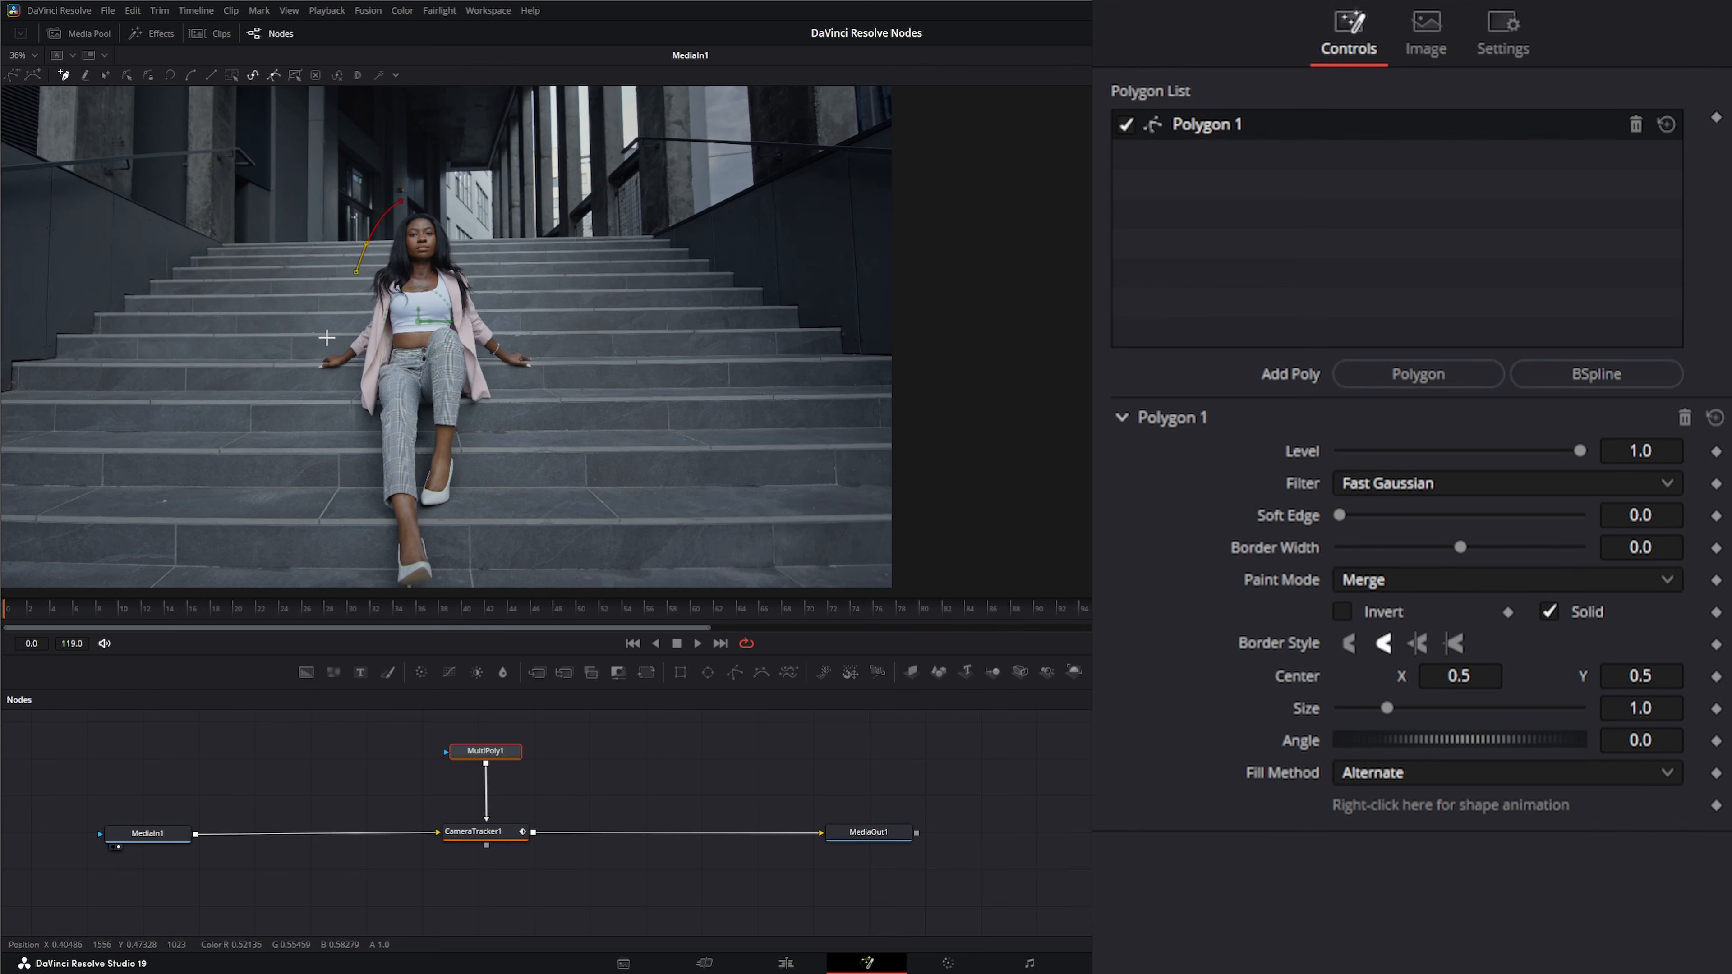
pyautogui.click(315, 346)
pyautogui.click(309, 399)
pyautogui.click(344, 449)
pyautogui.click(363, 471)
pyautogui.click(370, 569)
pyautogui.scroll(-2, 409, 491)
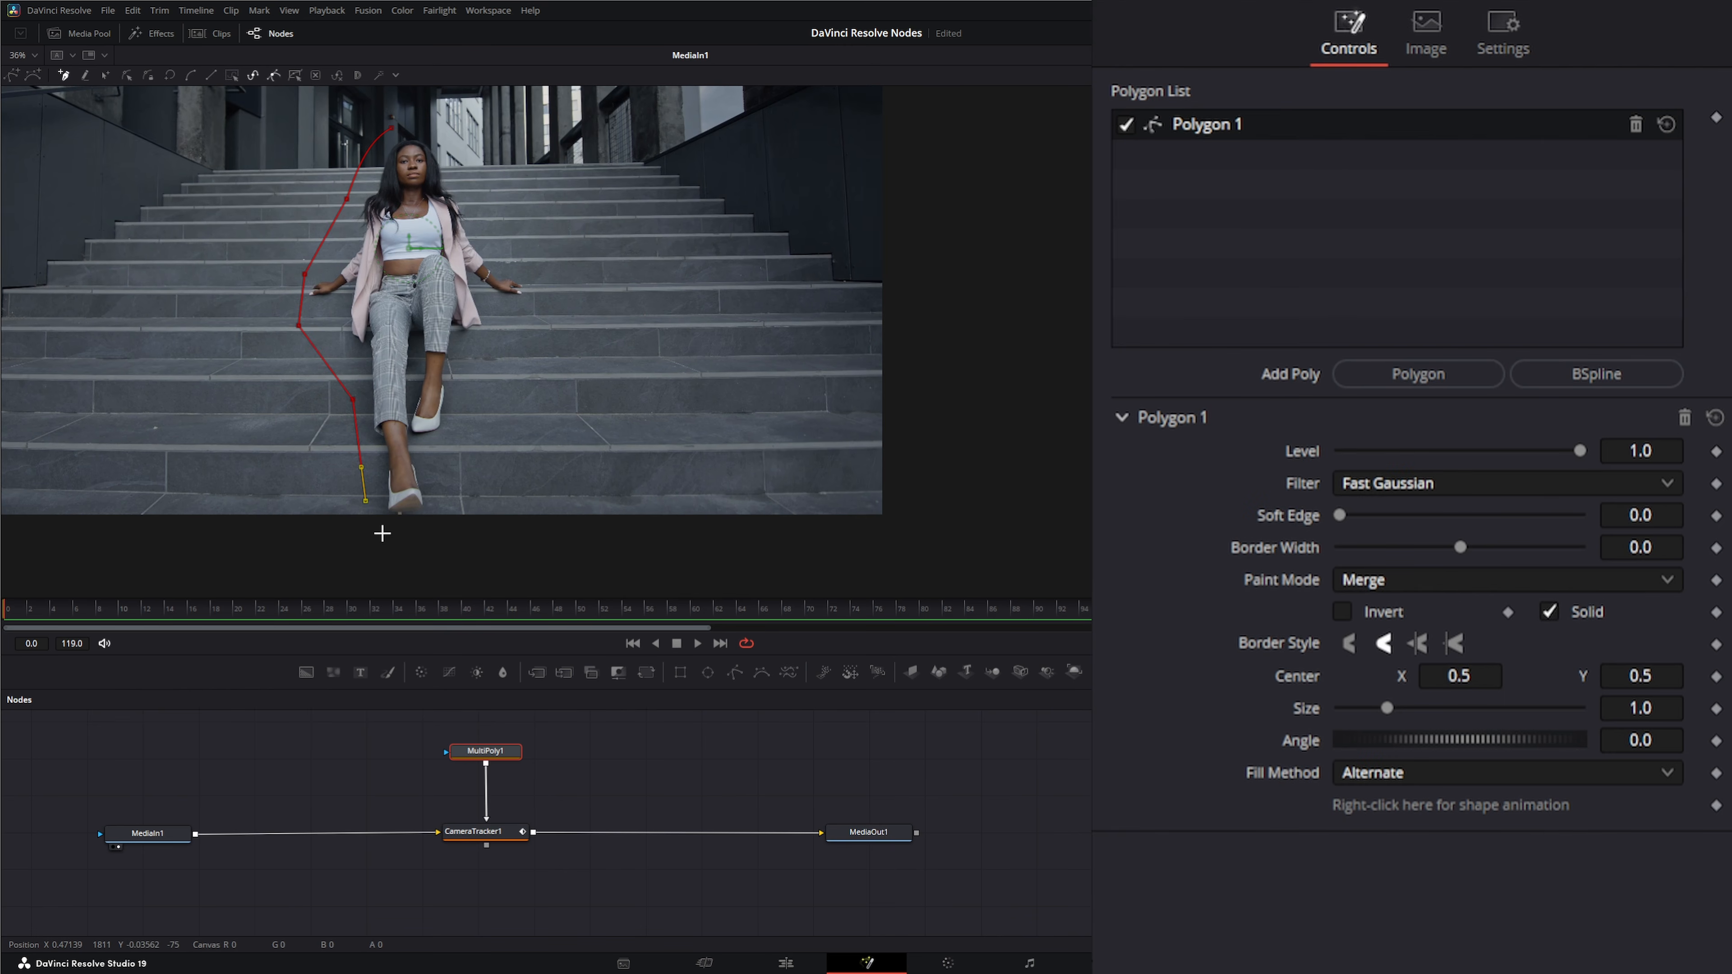
# Extend the outline below the frame's lower edge and up the woman's right-hand side, and close Polygon 1 above her head.
pyautogui.click(376, 530)
pyautogui.click(379, 543)
pyautogui.click(452, 537)
pyautogui.click(457, 452)
pyautogui.click(474, 398)
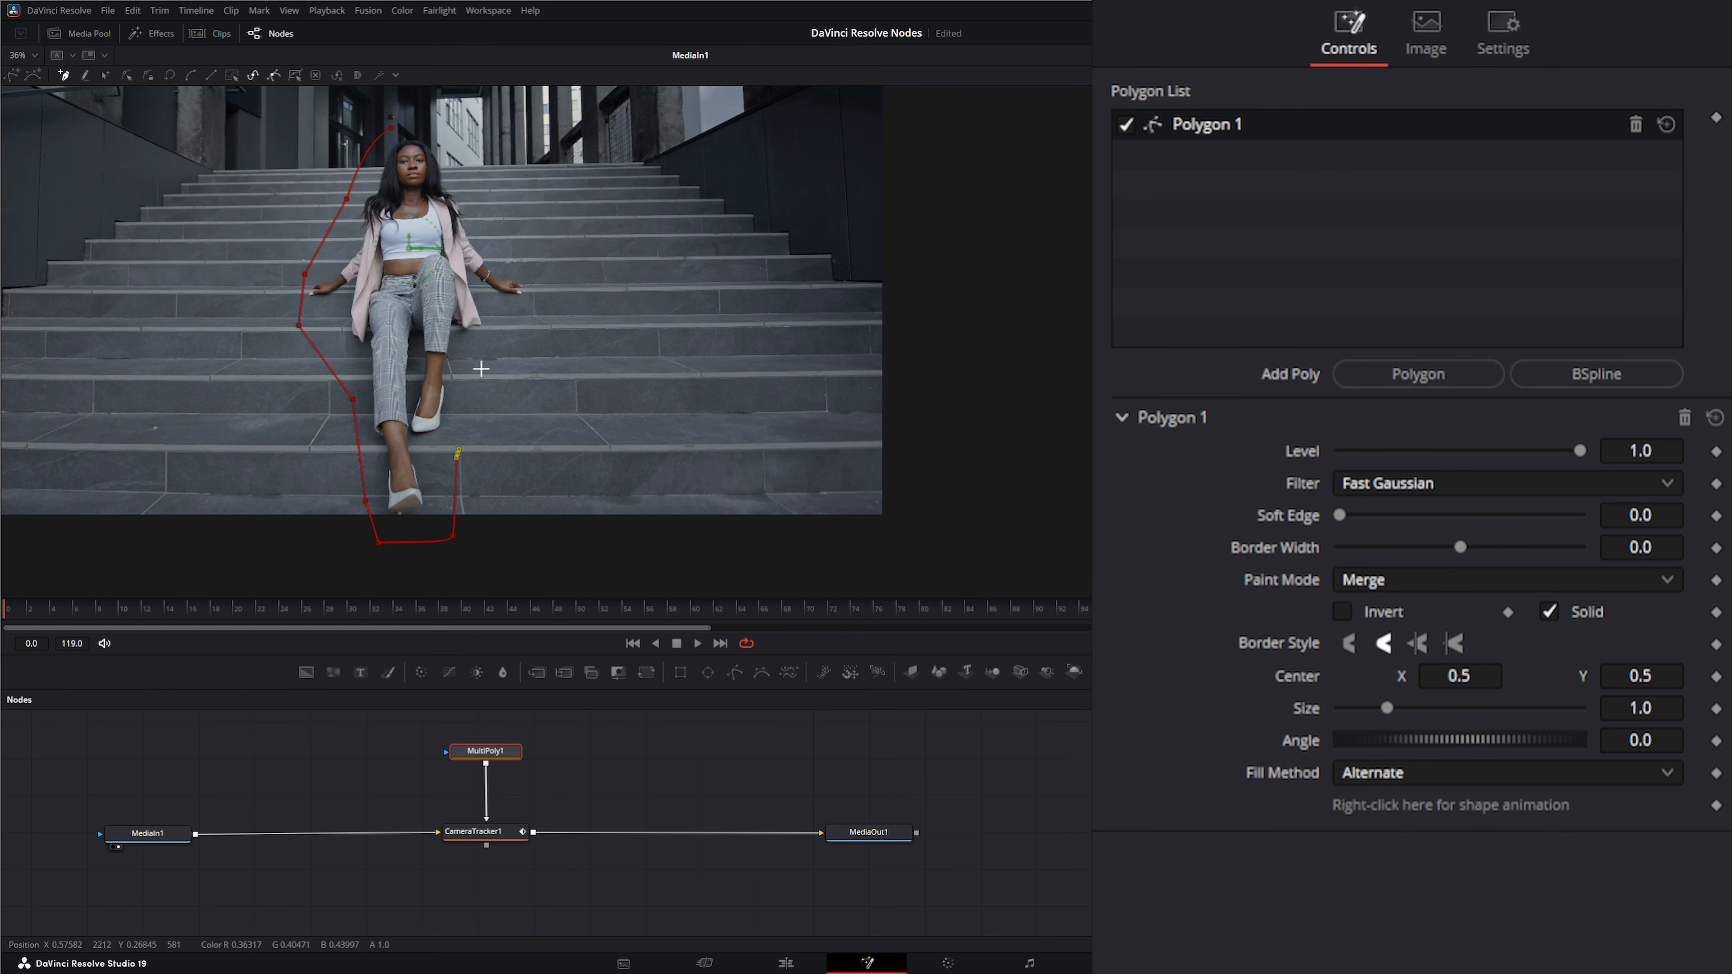
pyautogui.click(481, 369)
pyautogui.click(524, 316)
pyautogui.click(523, 260)
pyautogui.click(474, 200)
pyautogui.click(461, 159)
pyautogui.click(440, 128)
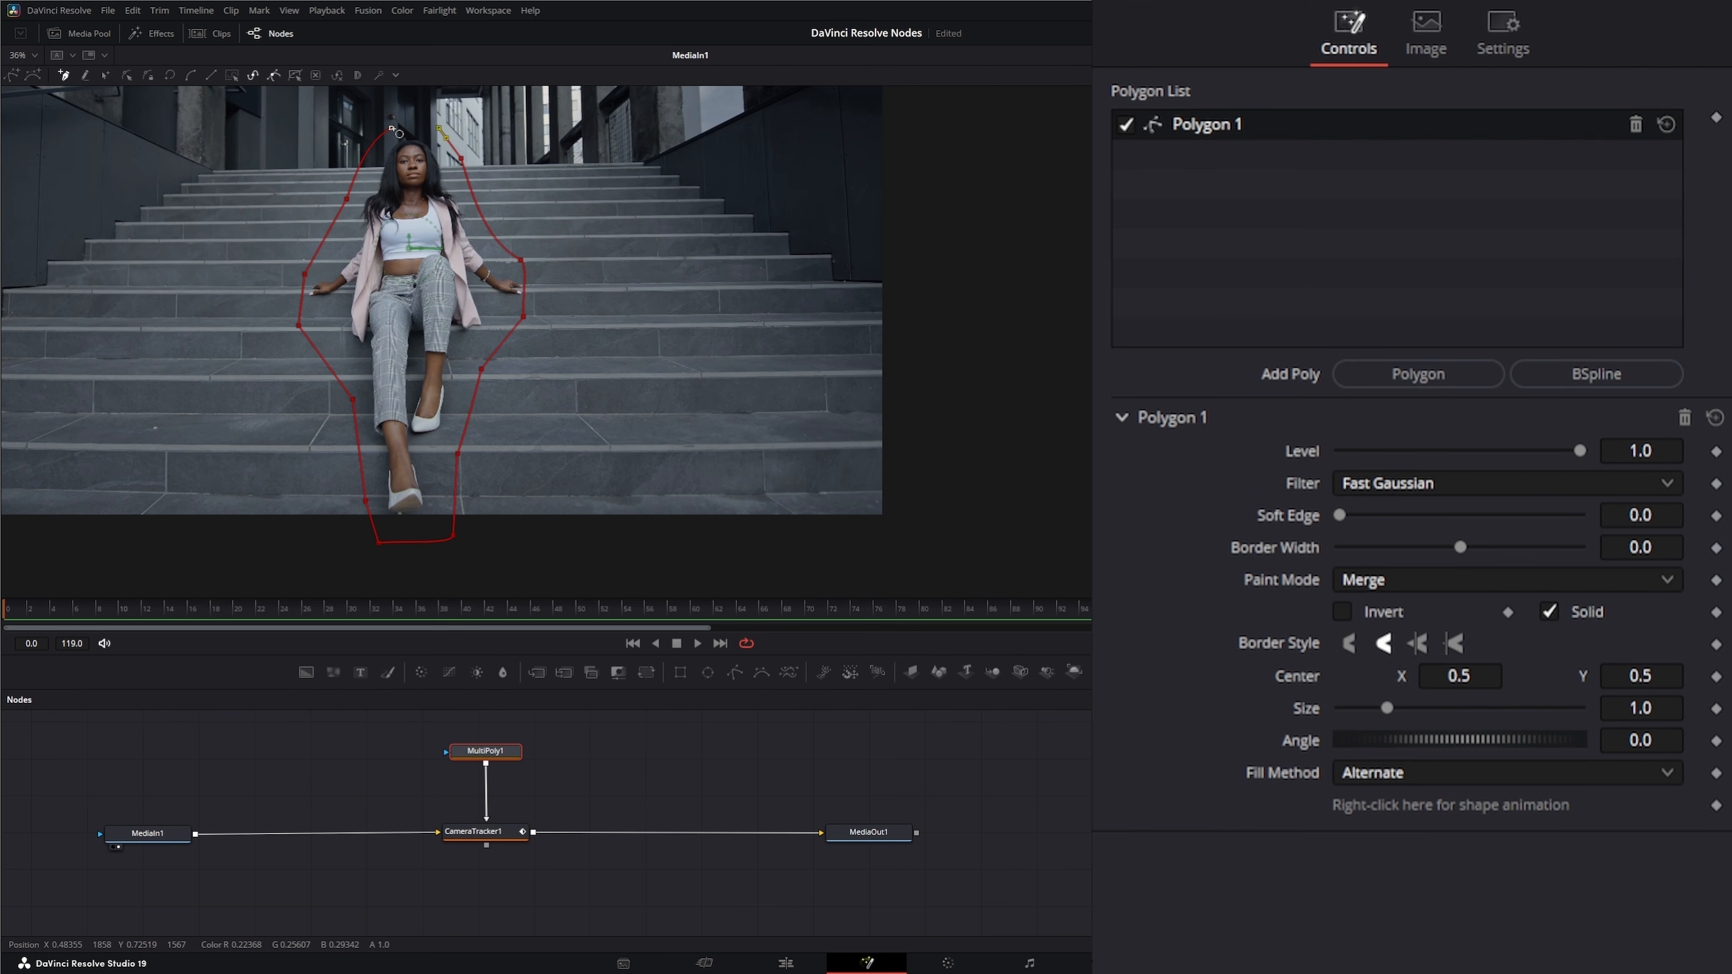
pyautogui.click(394, 129)
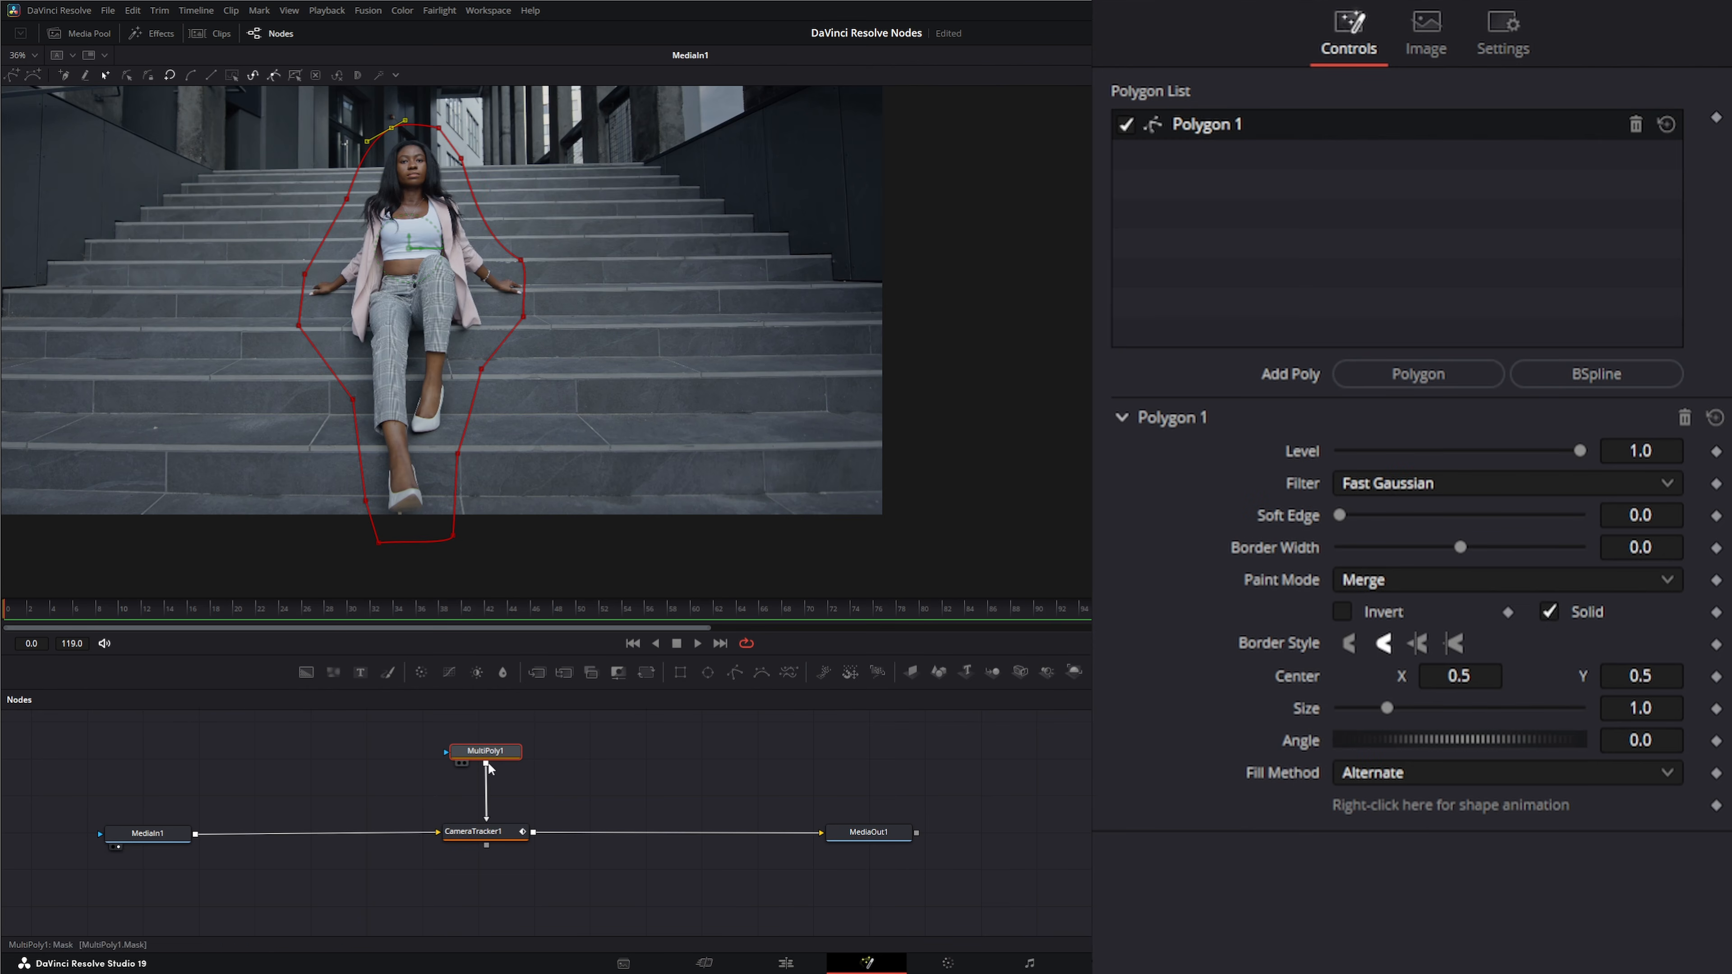
# Keyframe Polygon 1's shape on the first frame, and on the last frame pull its lower and right-hand points in around the woman.
pyautogui.click(1717, 807)
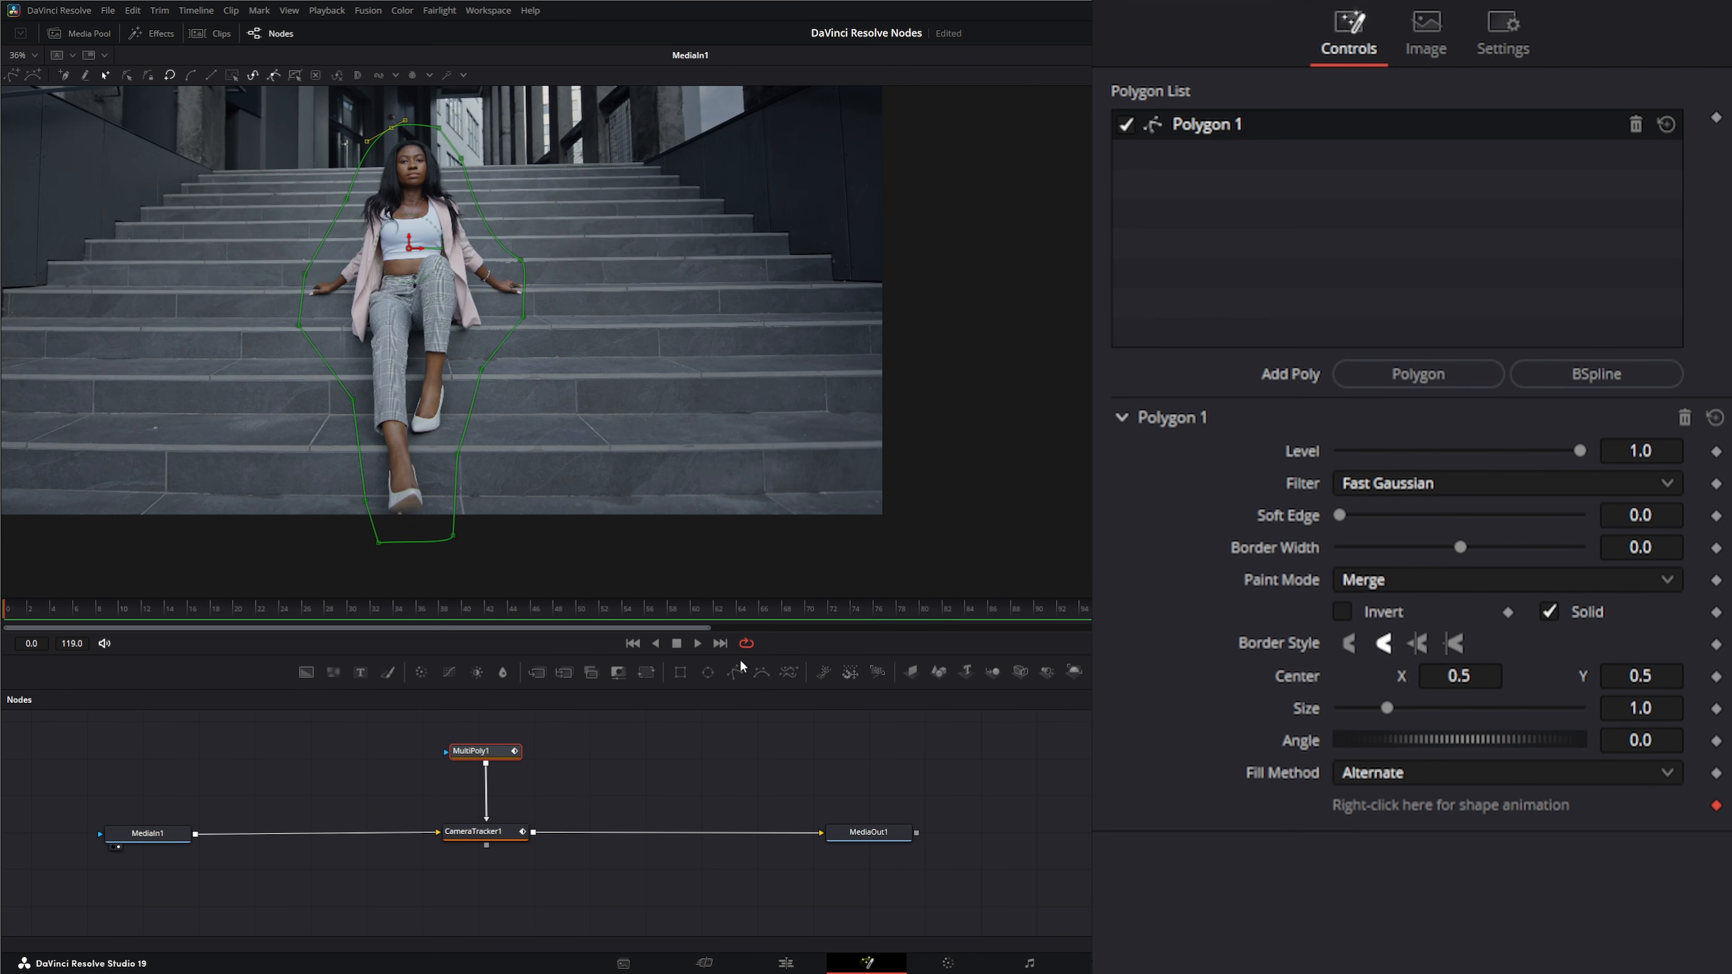
pyautogui.click(722, 643)
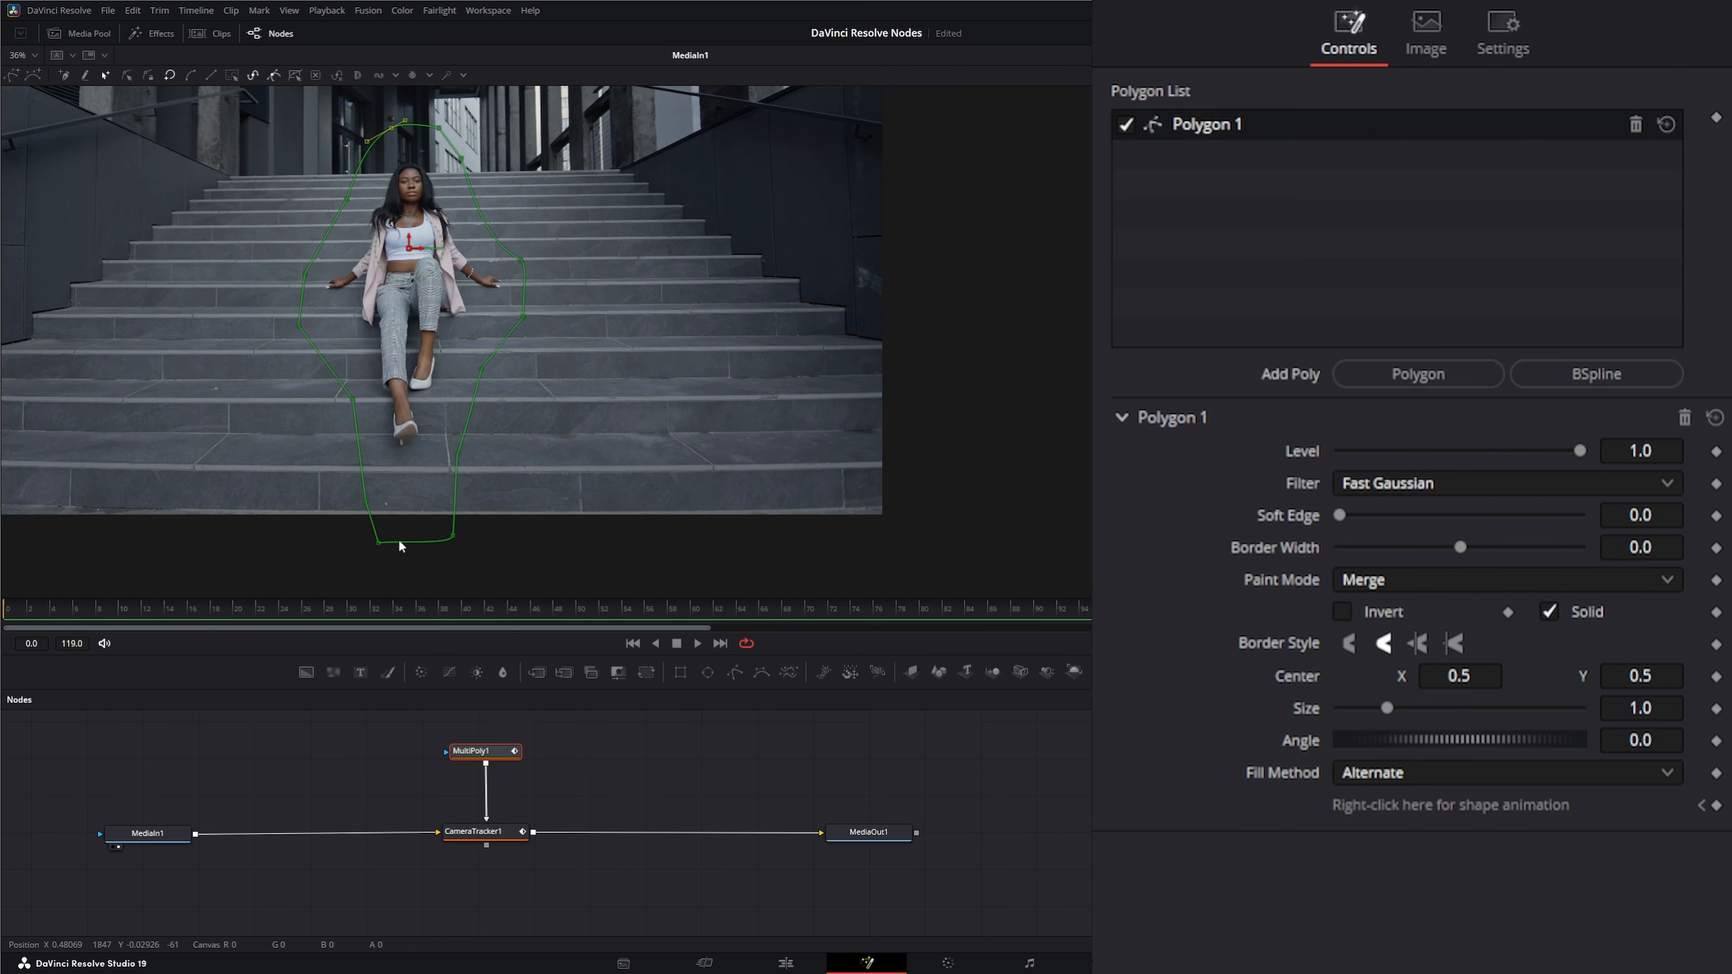
pyautogui.moveTo(392, 561); pyautogui.dragTo(529, 438)
pyautogui.moveTo(454, 539); pyautogui.dragTo(447, 458)
pyautogui.moveTo(479, 377); pyautogui.dragTo(502, 265)
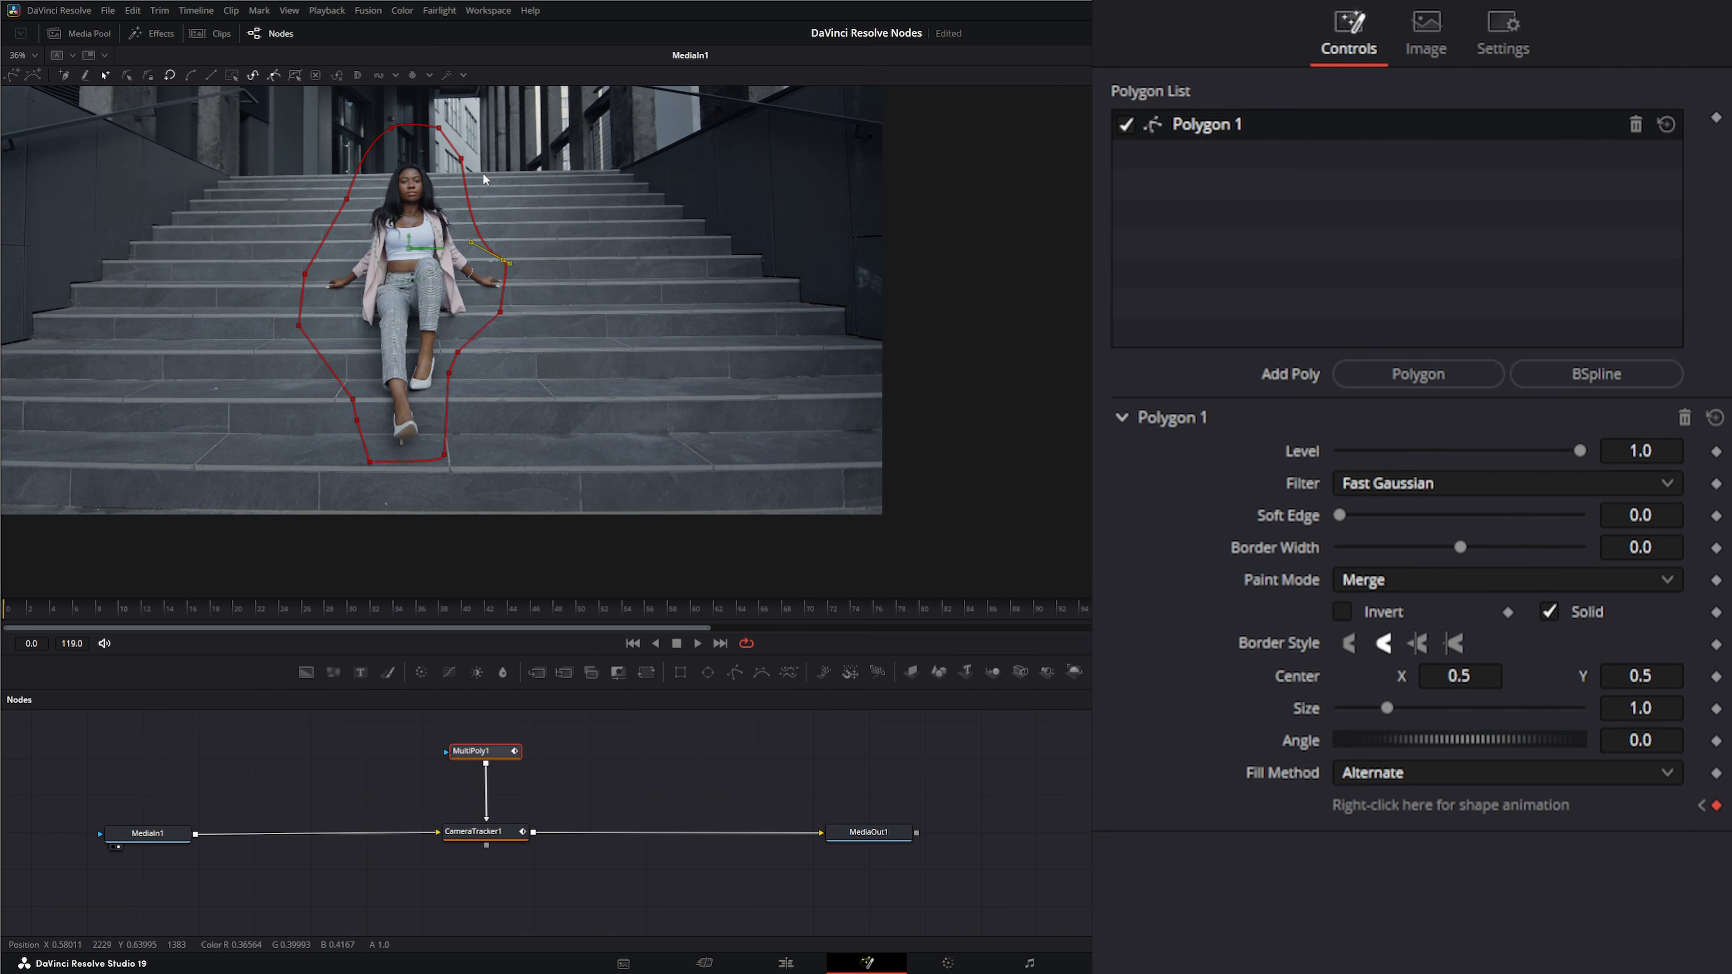
# Tighten Polygon 1's upper and left-hand points around the woman on the last frame, and check the mask back to the first frame.
pyautogui.moveTo(459, 157); pyautogui.dragTo(393, 164)
pyautogui.click(347, 198)
pyautogui.moveTo(310, 278); pyautogui.dragTo(317, 328)
pyautogui.moveTo(354, 403); pyautogui.dragTo(365, 394)
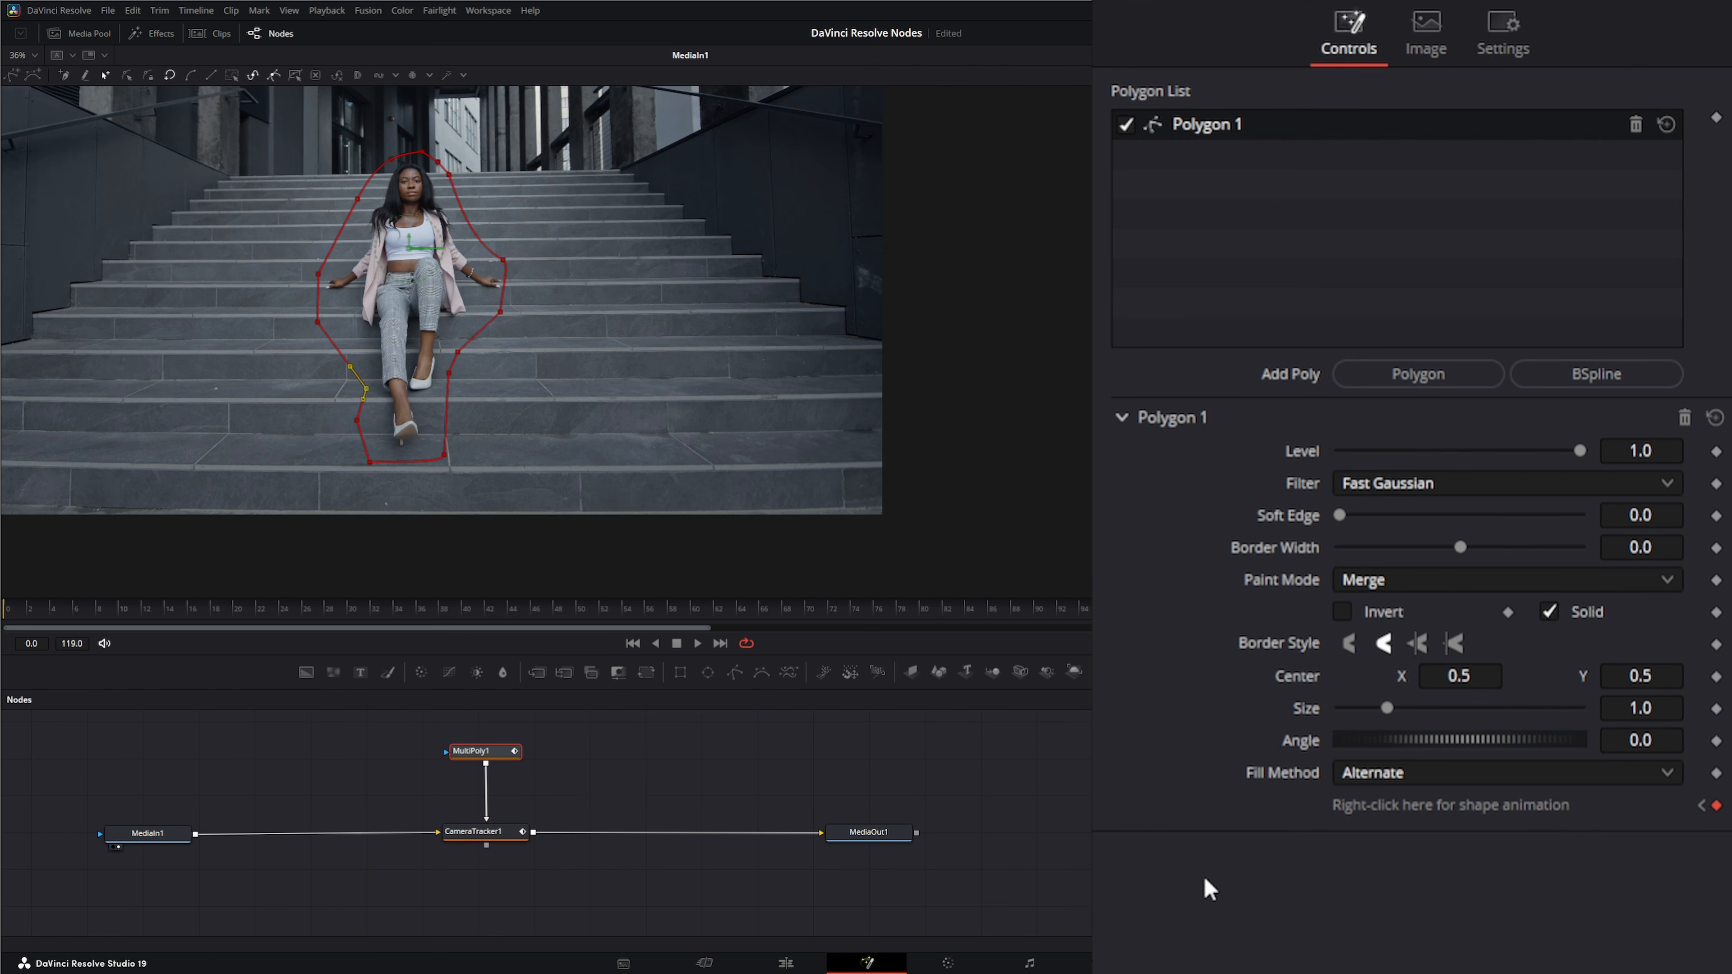
pyautogui.moveTo(1367, 617); pyautogui.dragTo(4, 655)
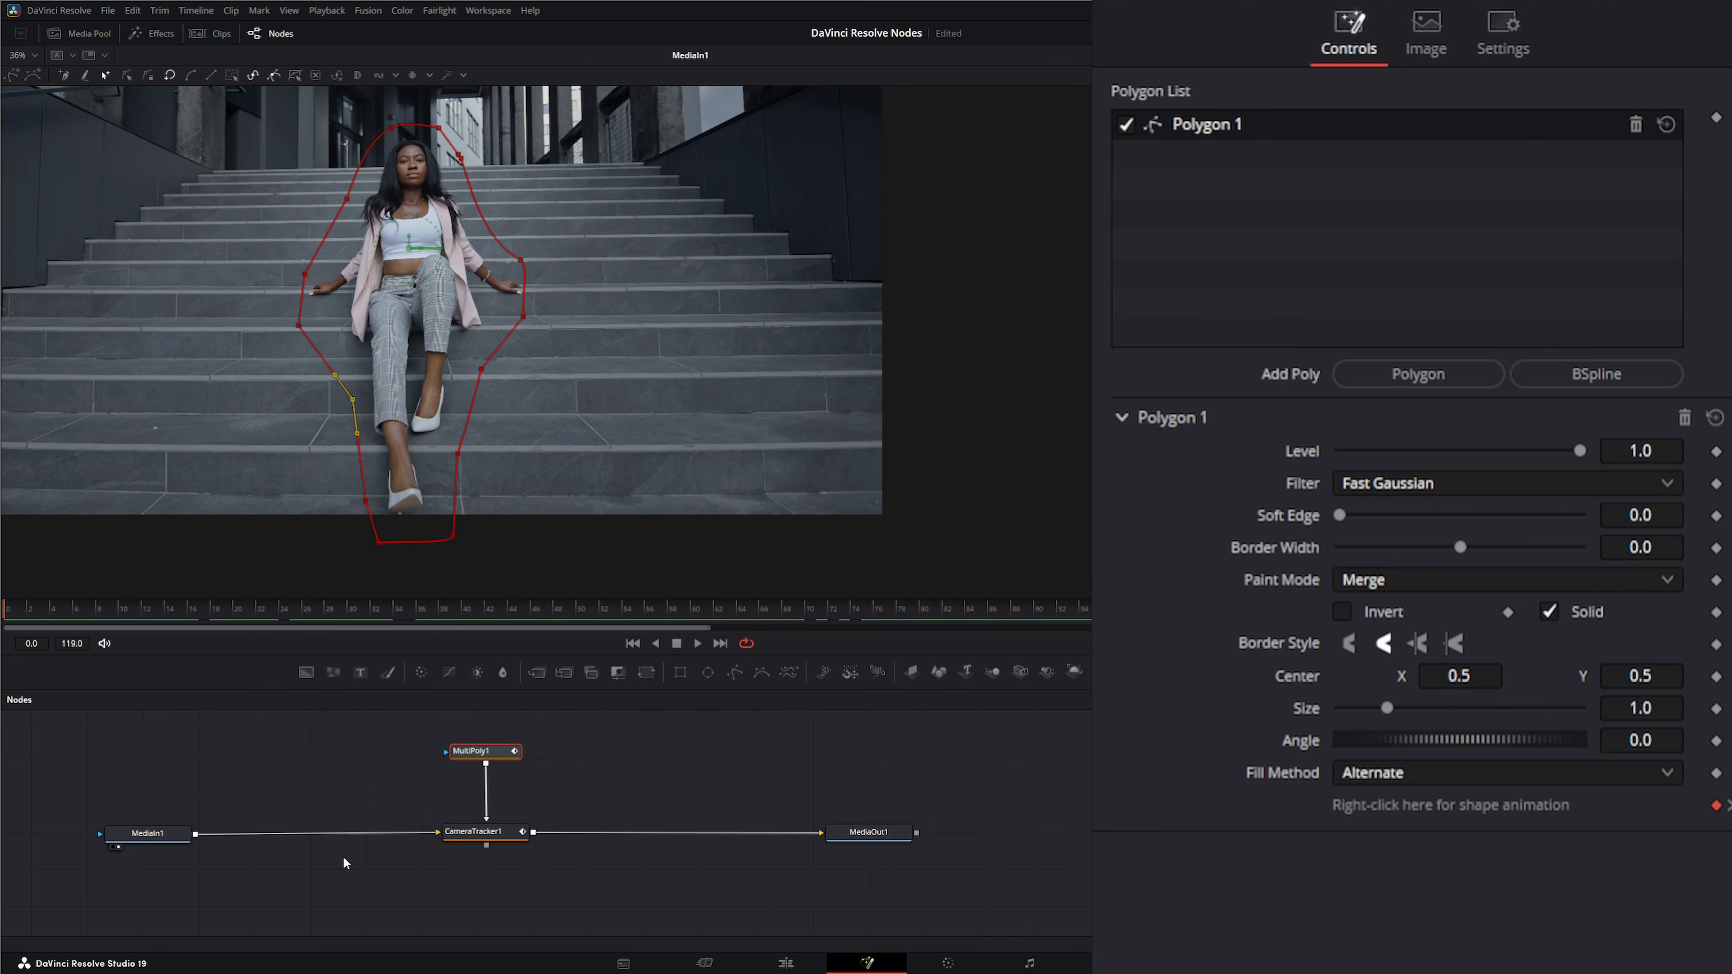
# Show CameraTracker1 in the viewer and run Auto Track on the clip.
pyautogui.moveTo(480, 755)
pyautogui.mouseDown()
pyautogui.moveTo(485, 738)
pyautogui.moveTo(476, 754)
pyautogui.mouseUp()
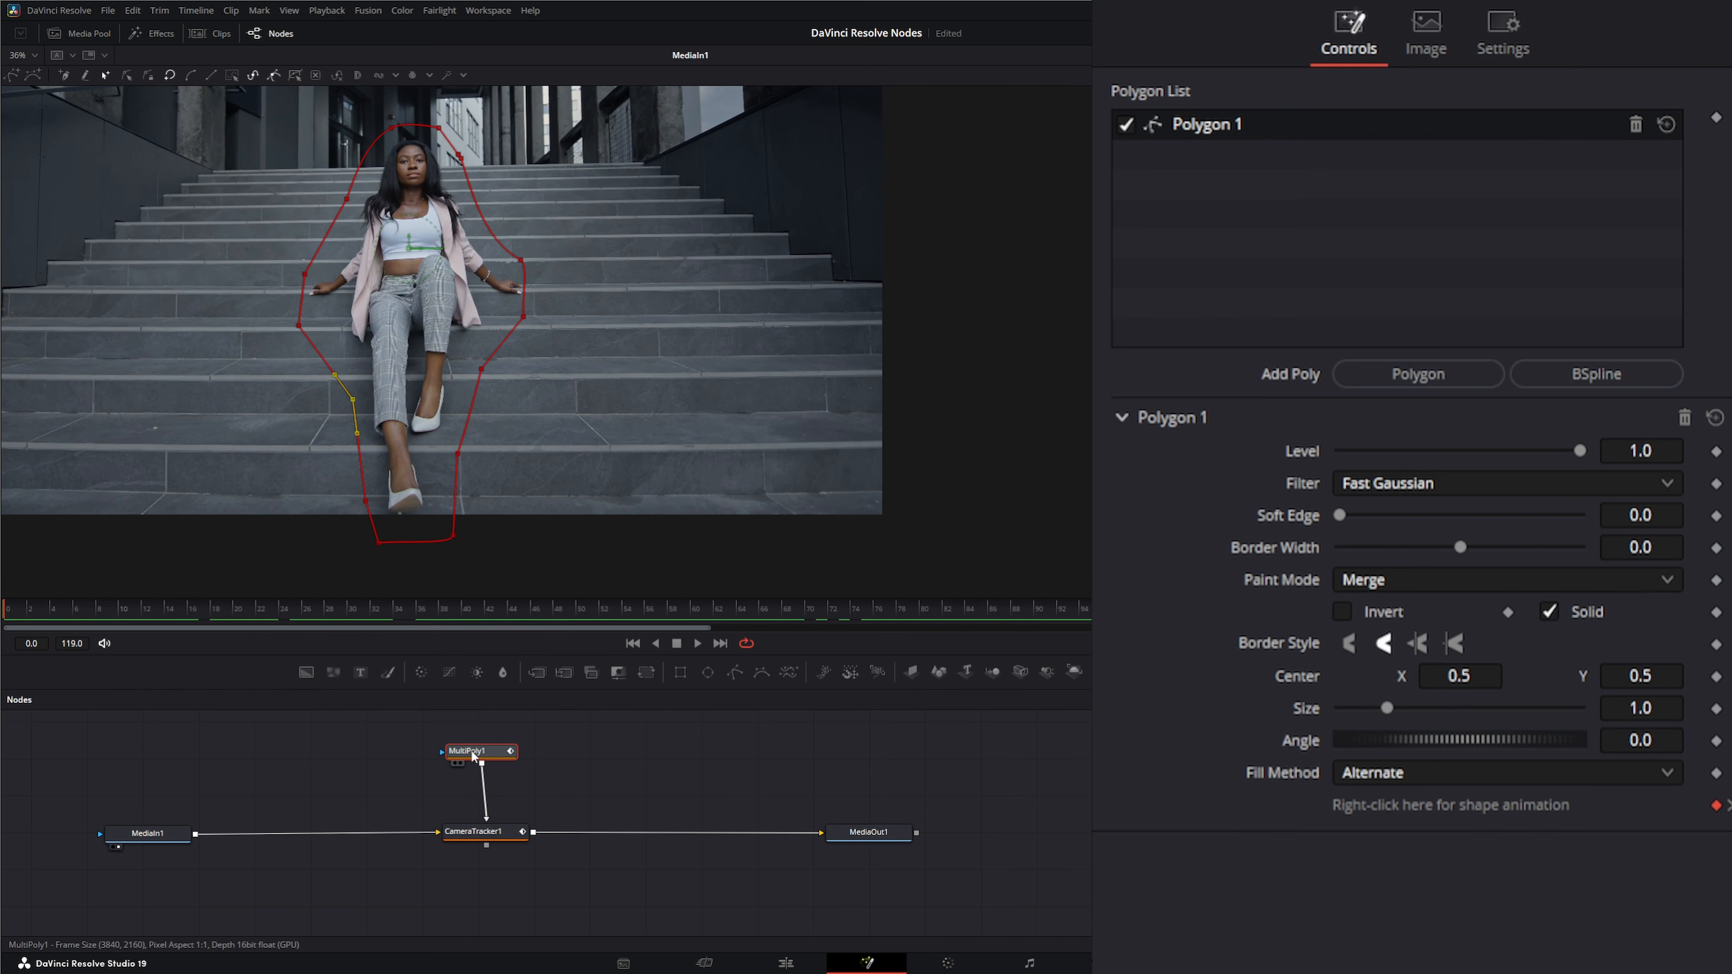
pyautogui.click(481, 838)
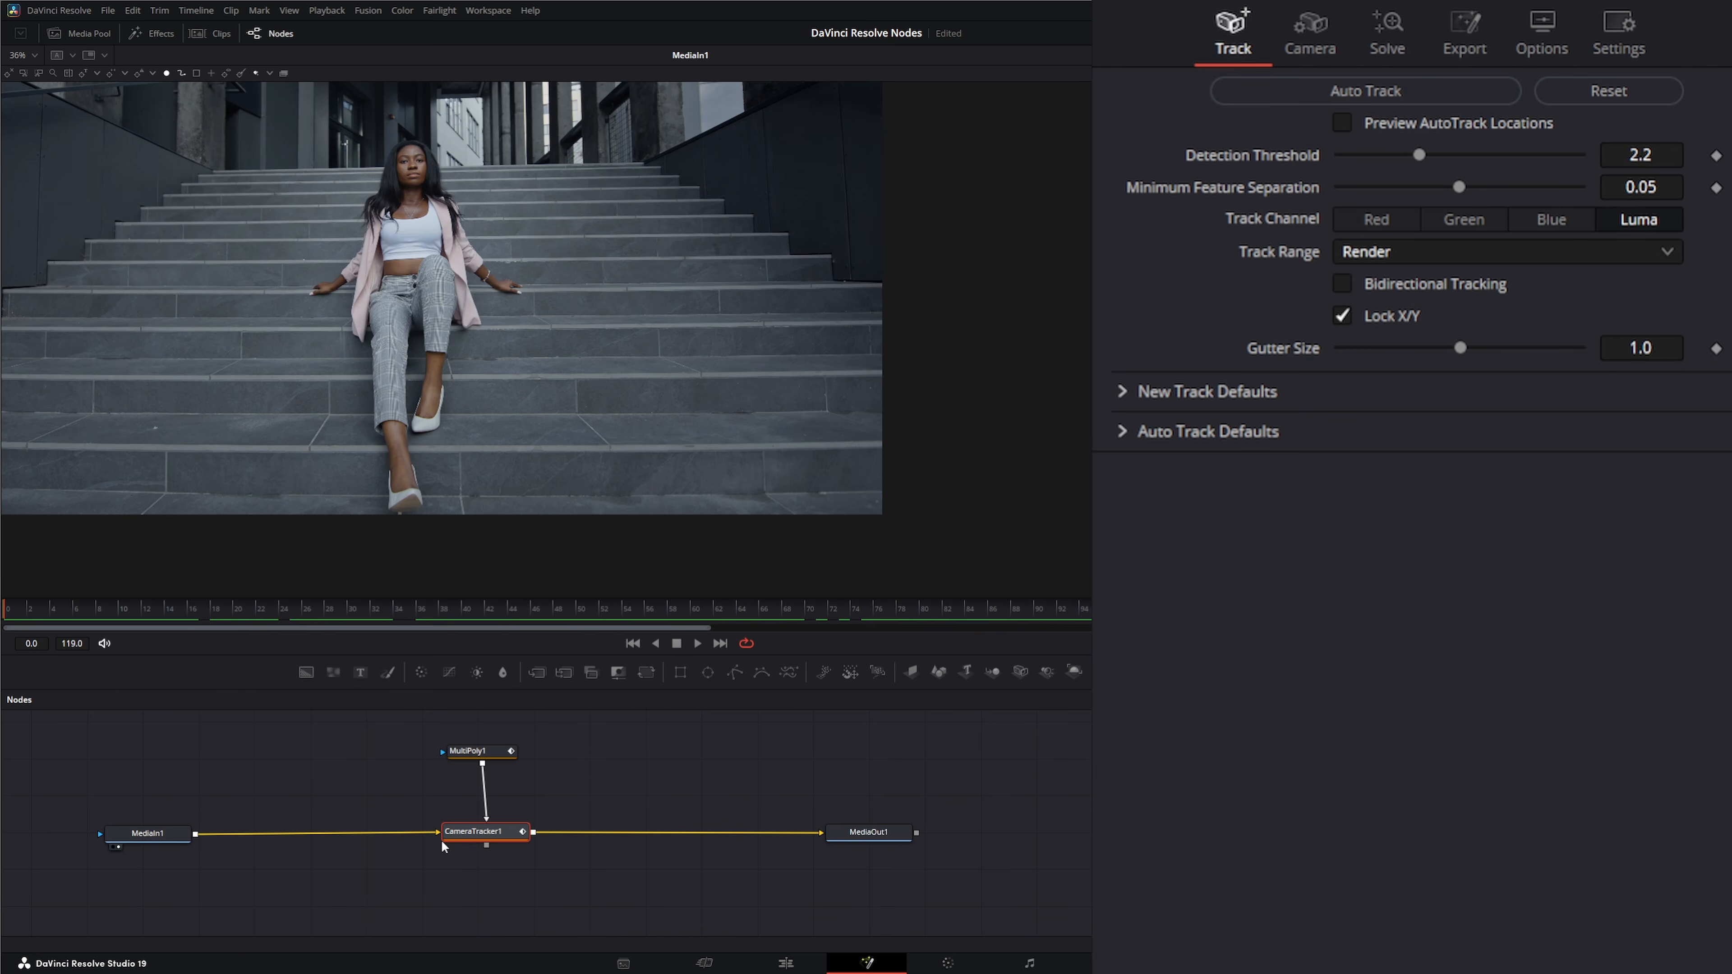
pyautogui.press('1')
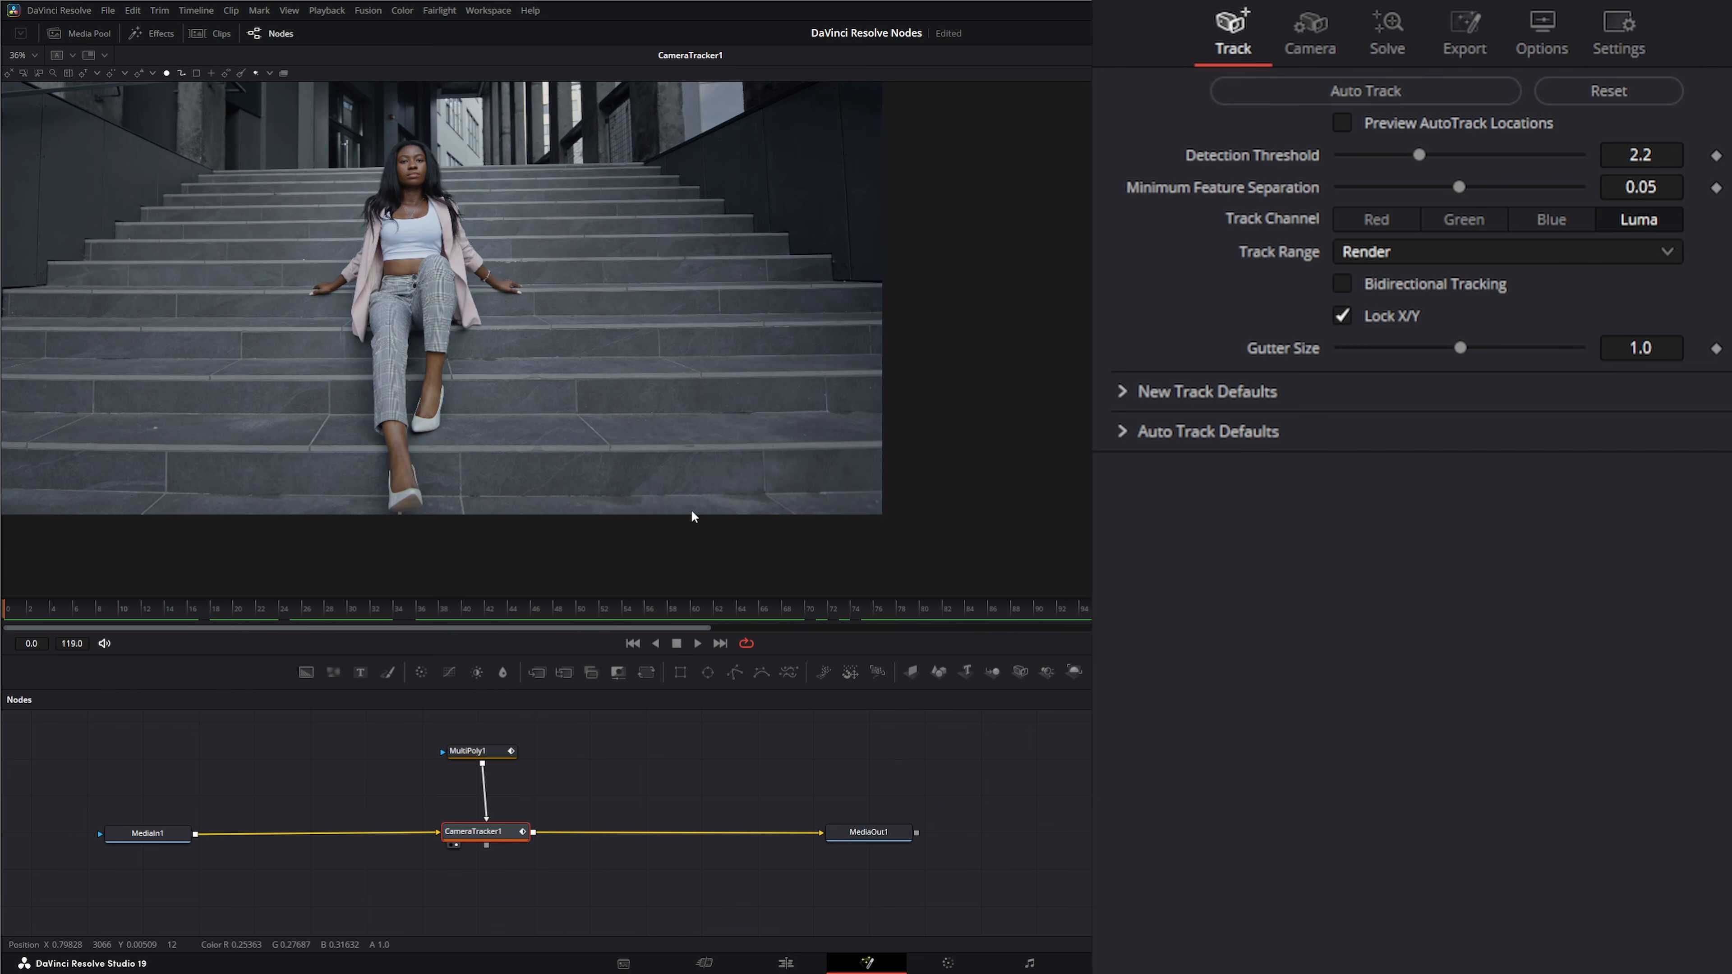
pyautogui.moveTo(691, 511); pyautogui.dragTo(715, 606)
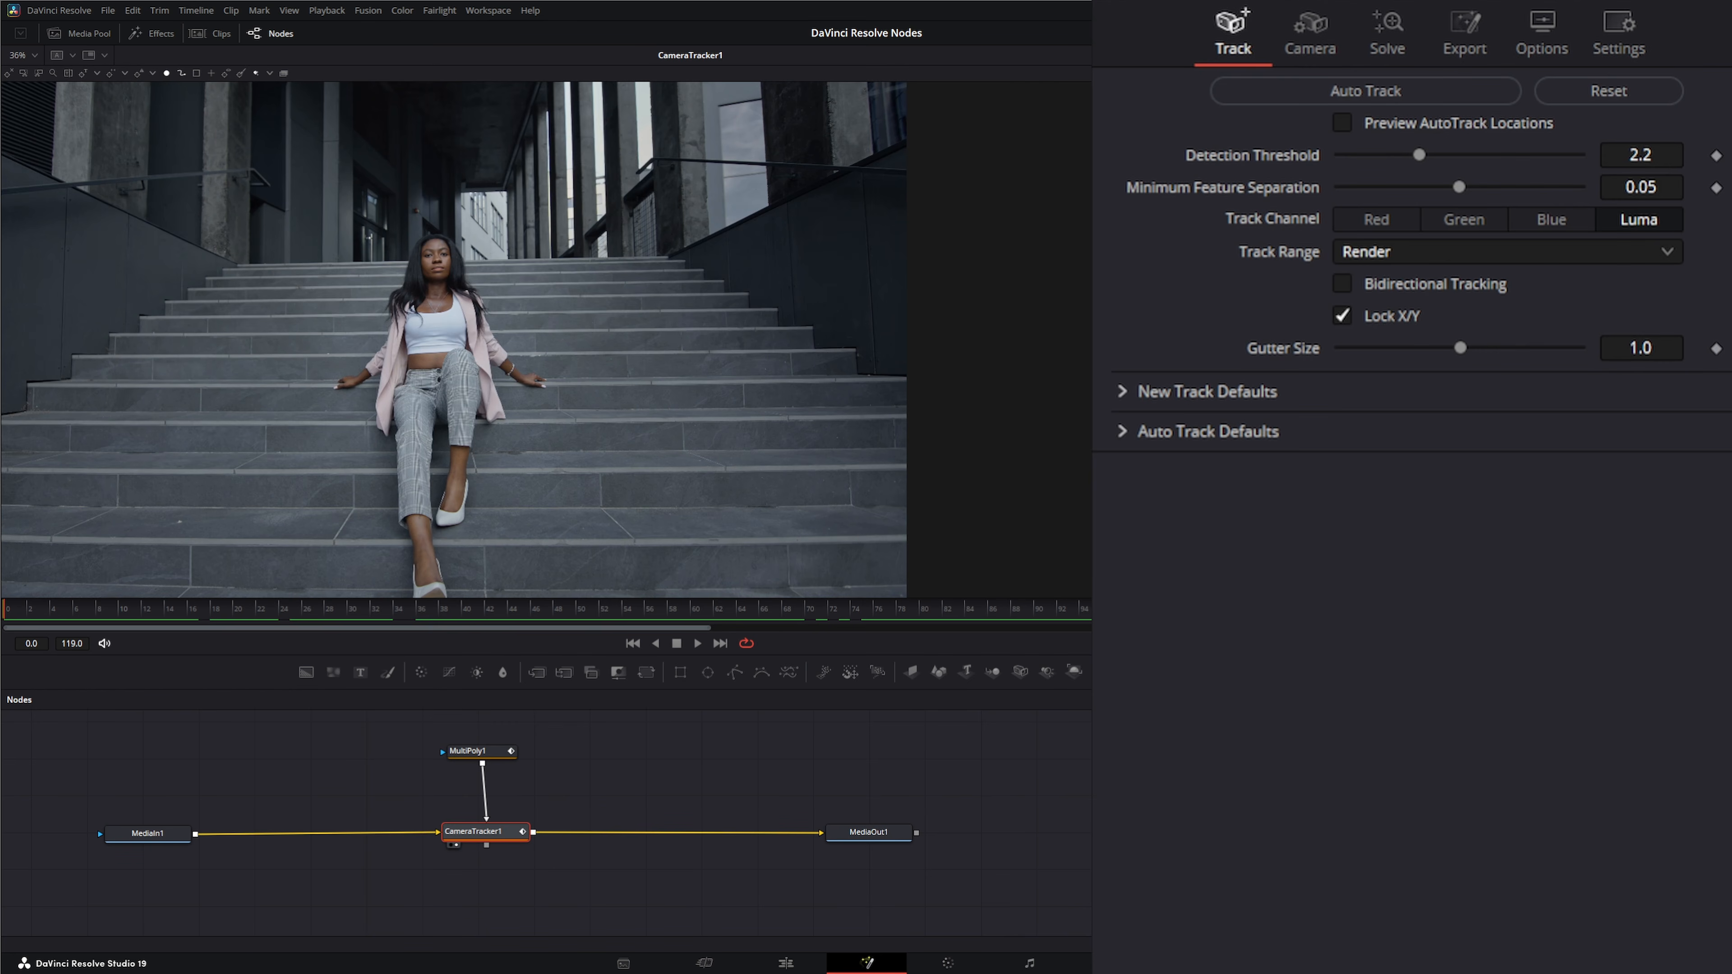
pyautogui.click(1356, 90)
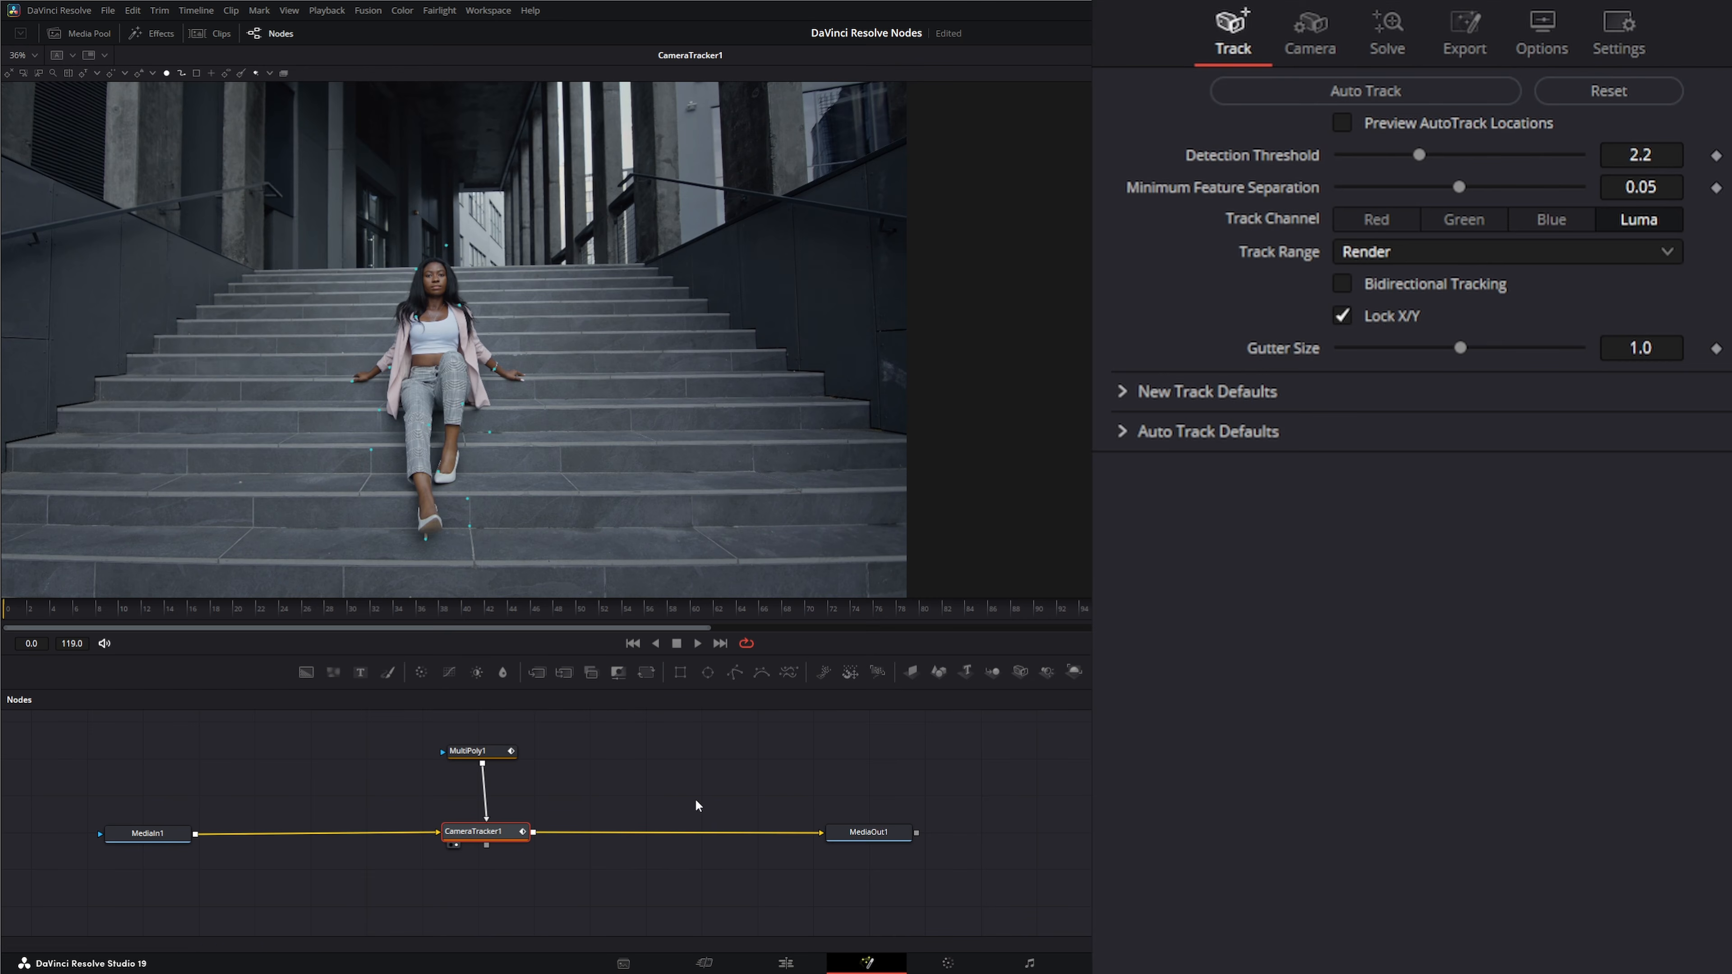
# Enable Invert on Polygon 1 of MultiPoly1 and go back to the first frame.
pyautogui.click(481, 756)
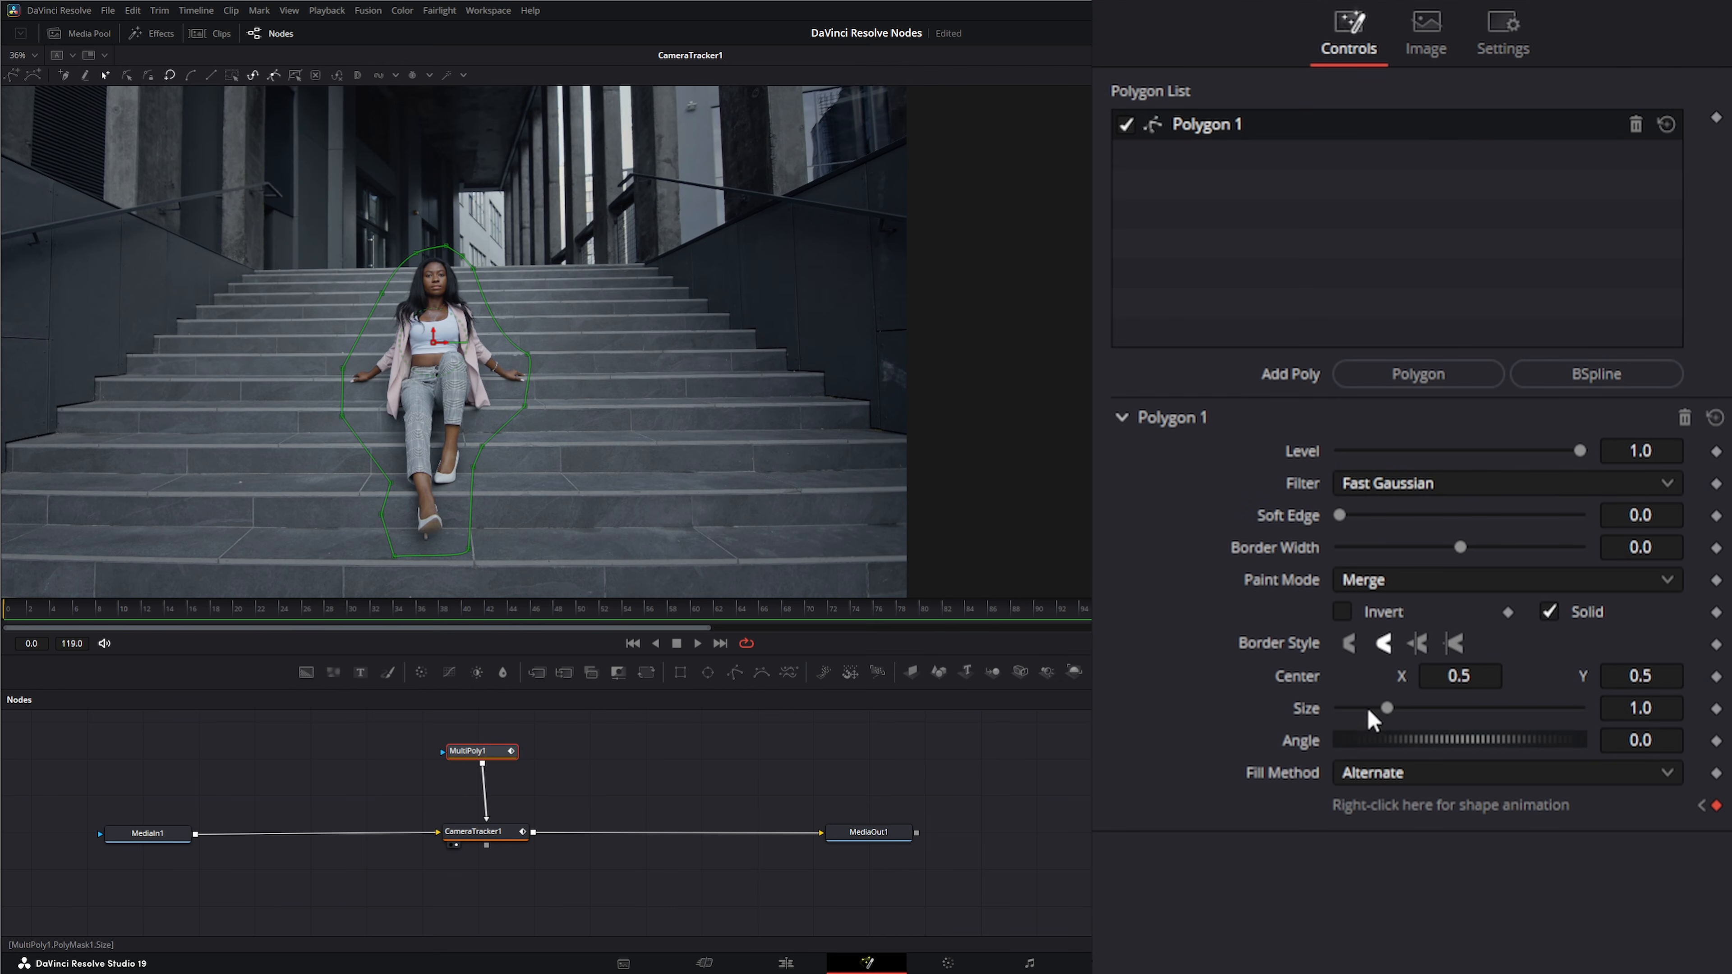
pyautogui.click(1342, 616)
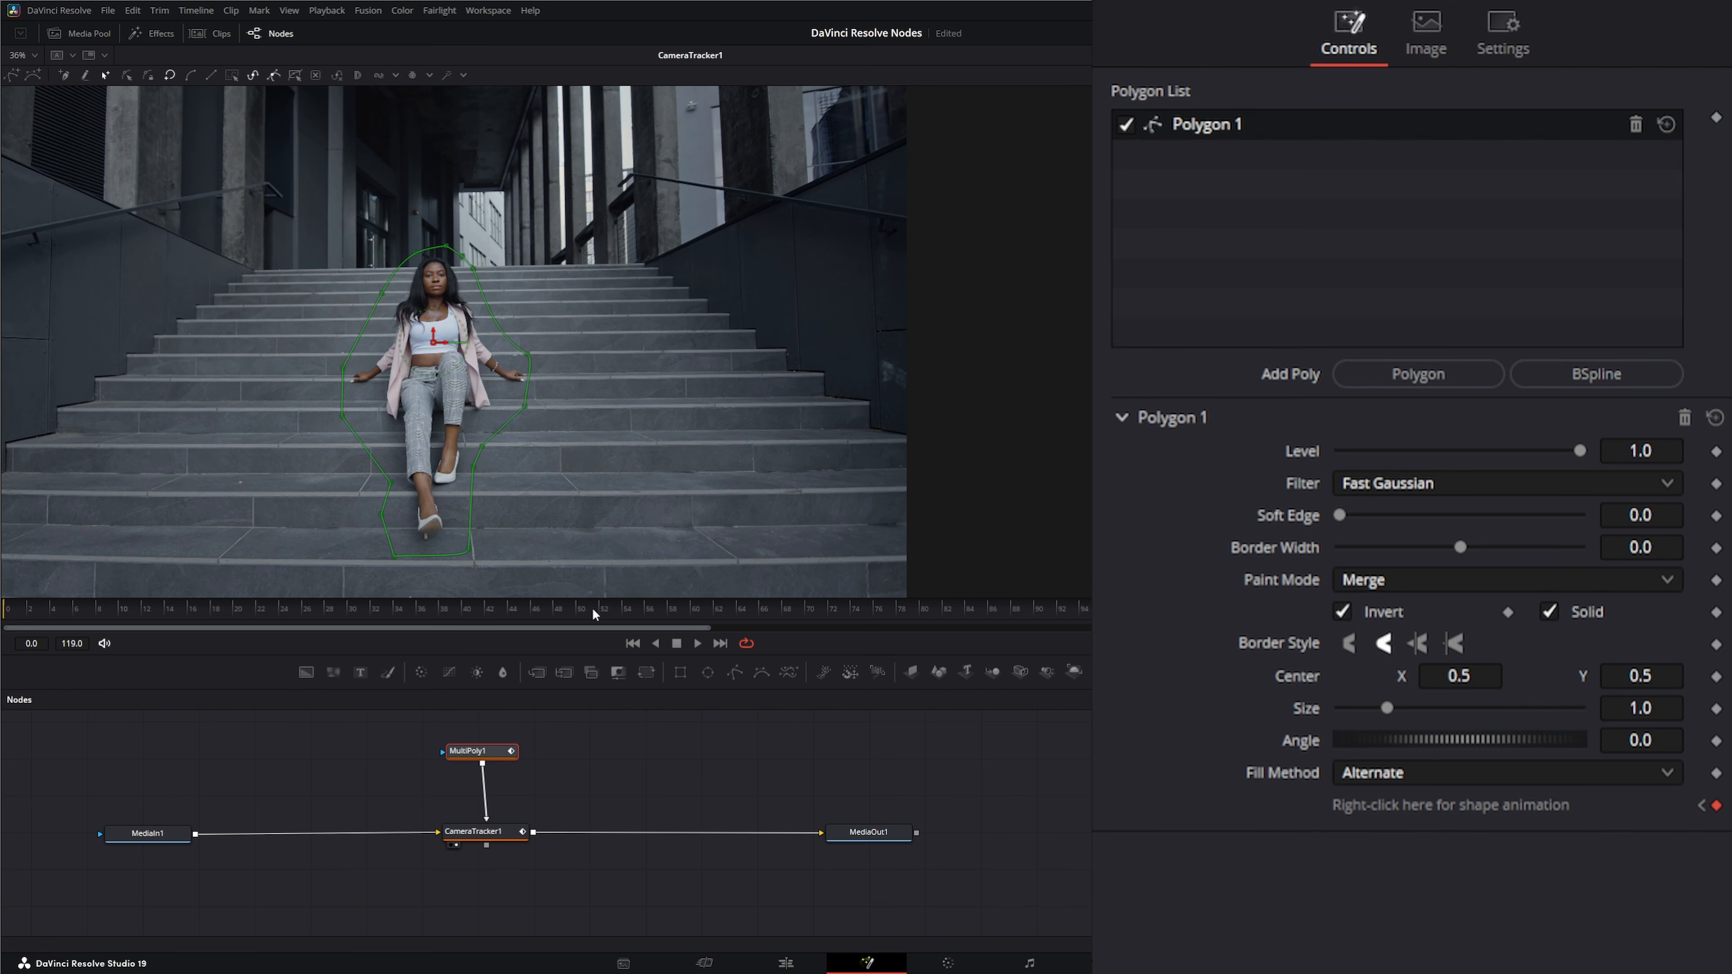
pyautogui.click(640, 646)
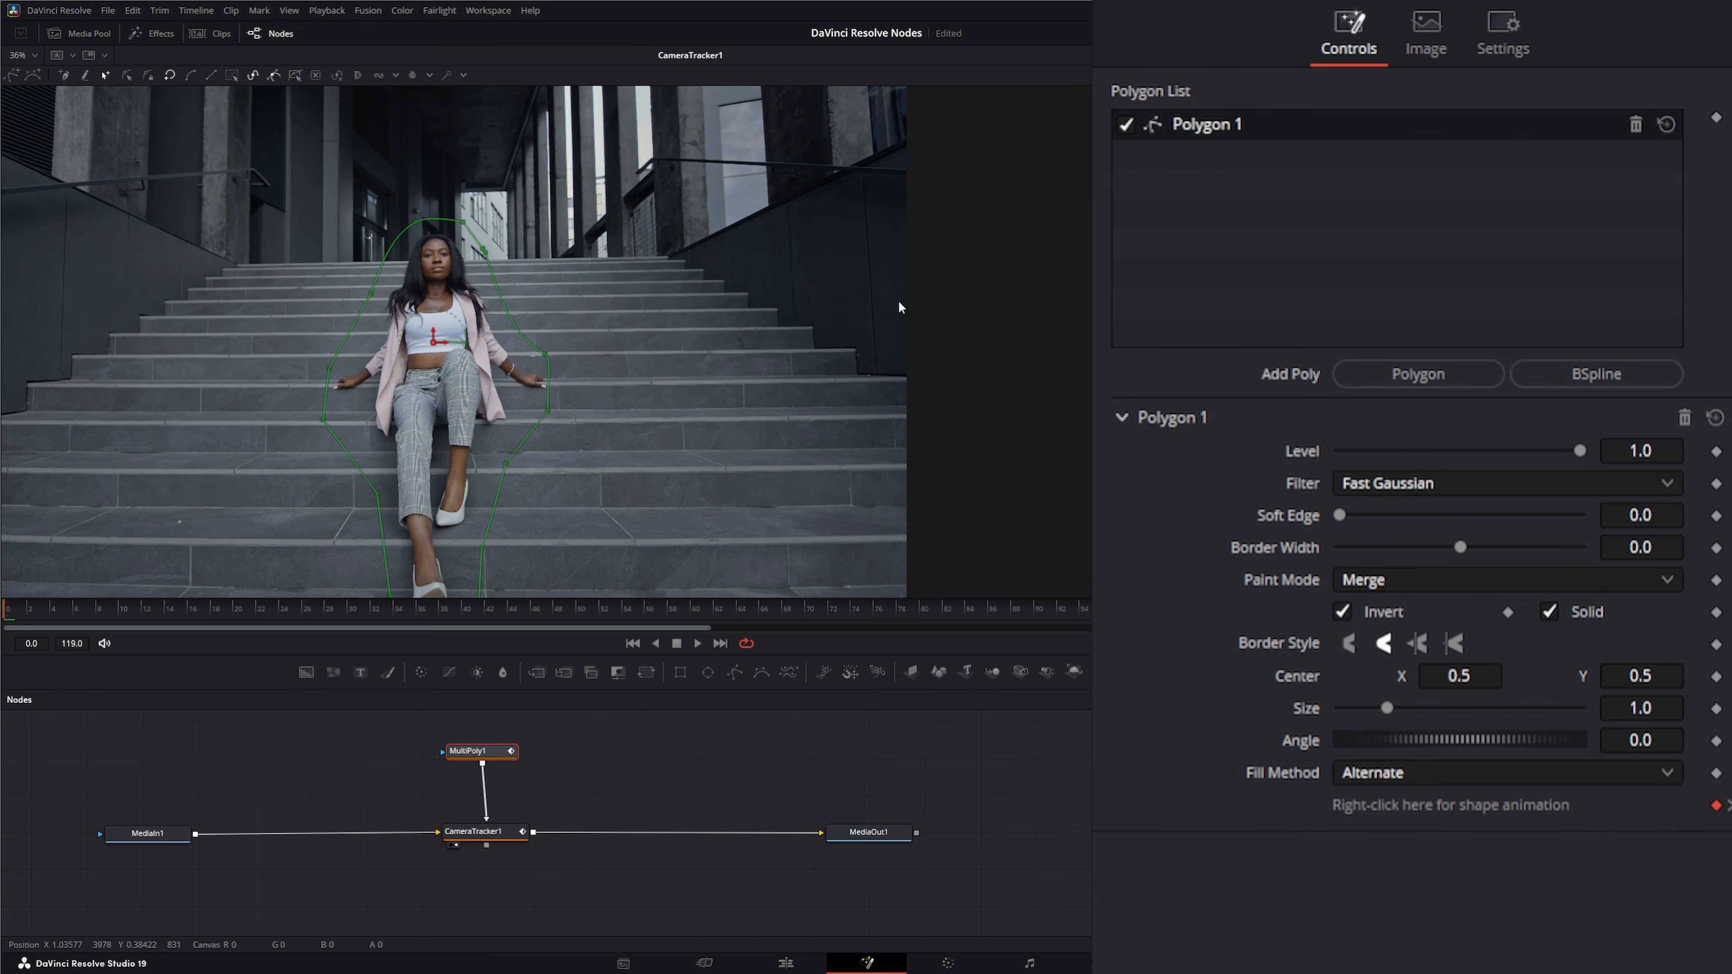
# Run Auto Track on CameraTracker1 again with Preview AutoTrack Locations enabled, and scrub back through the clip to review the points.
pyautogui.click(487, 838)
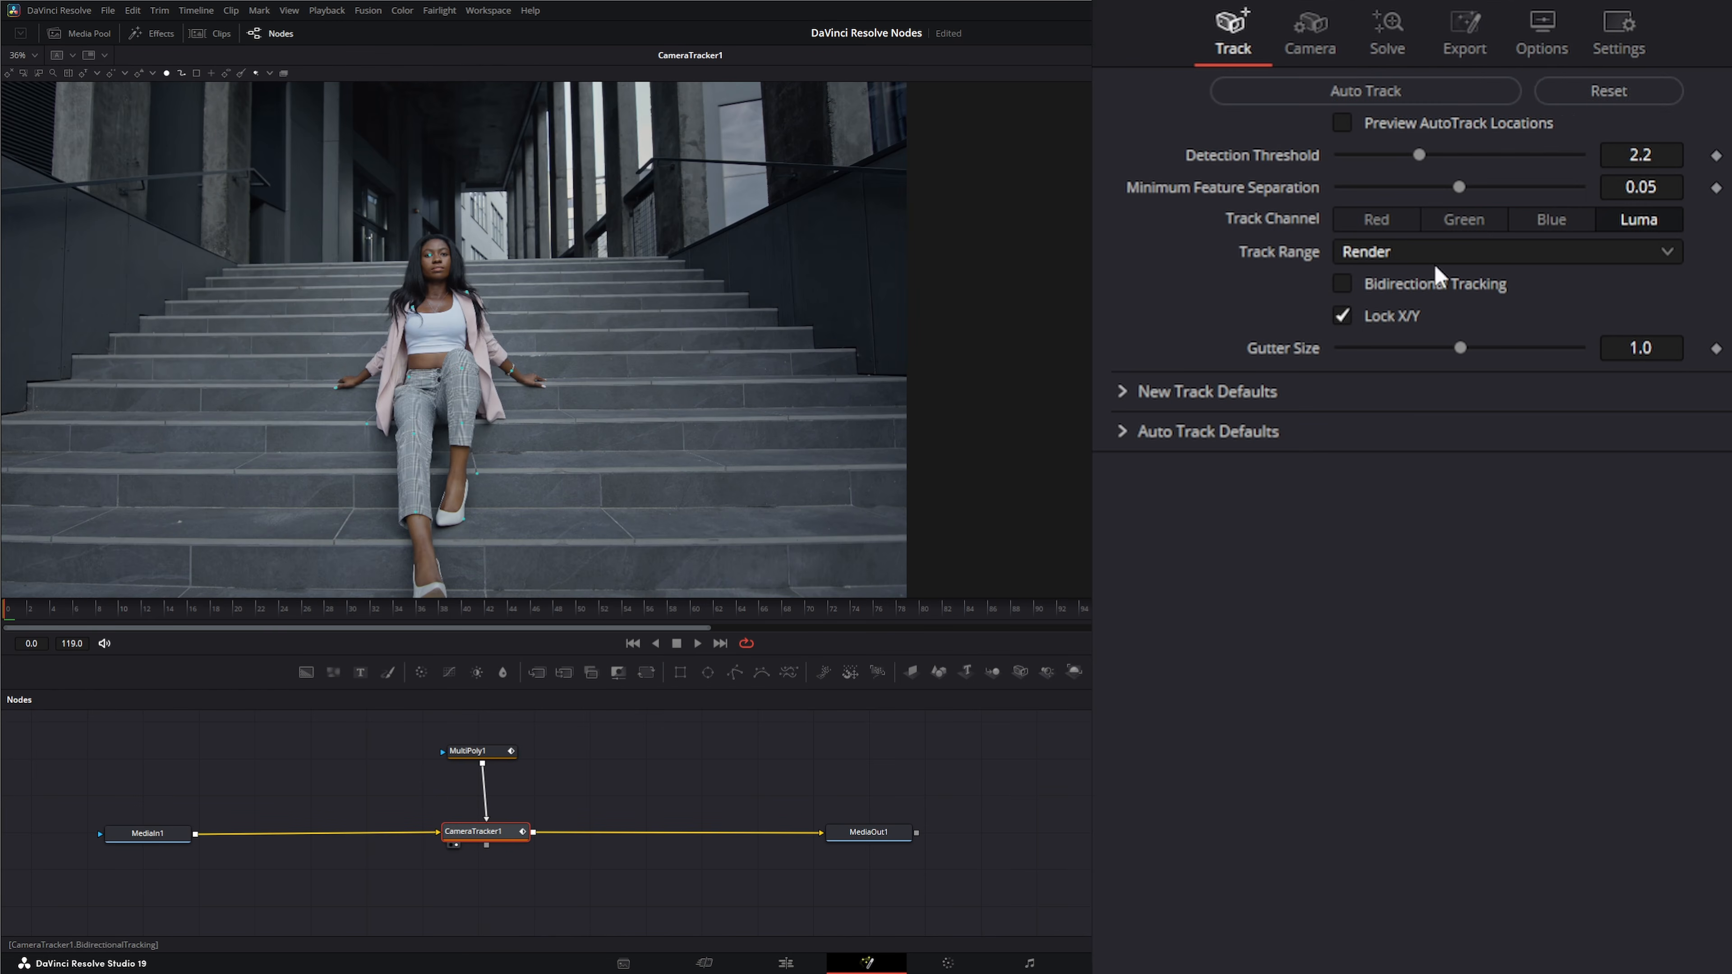
pyautogui.click(1359, 91)
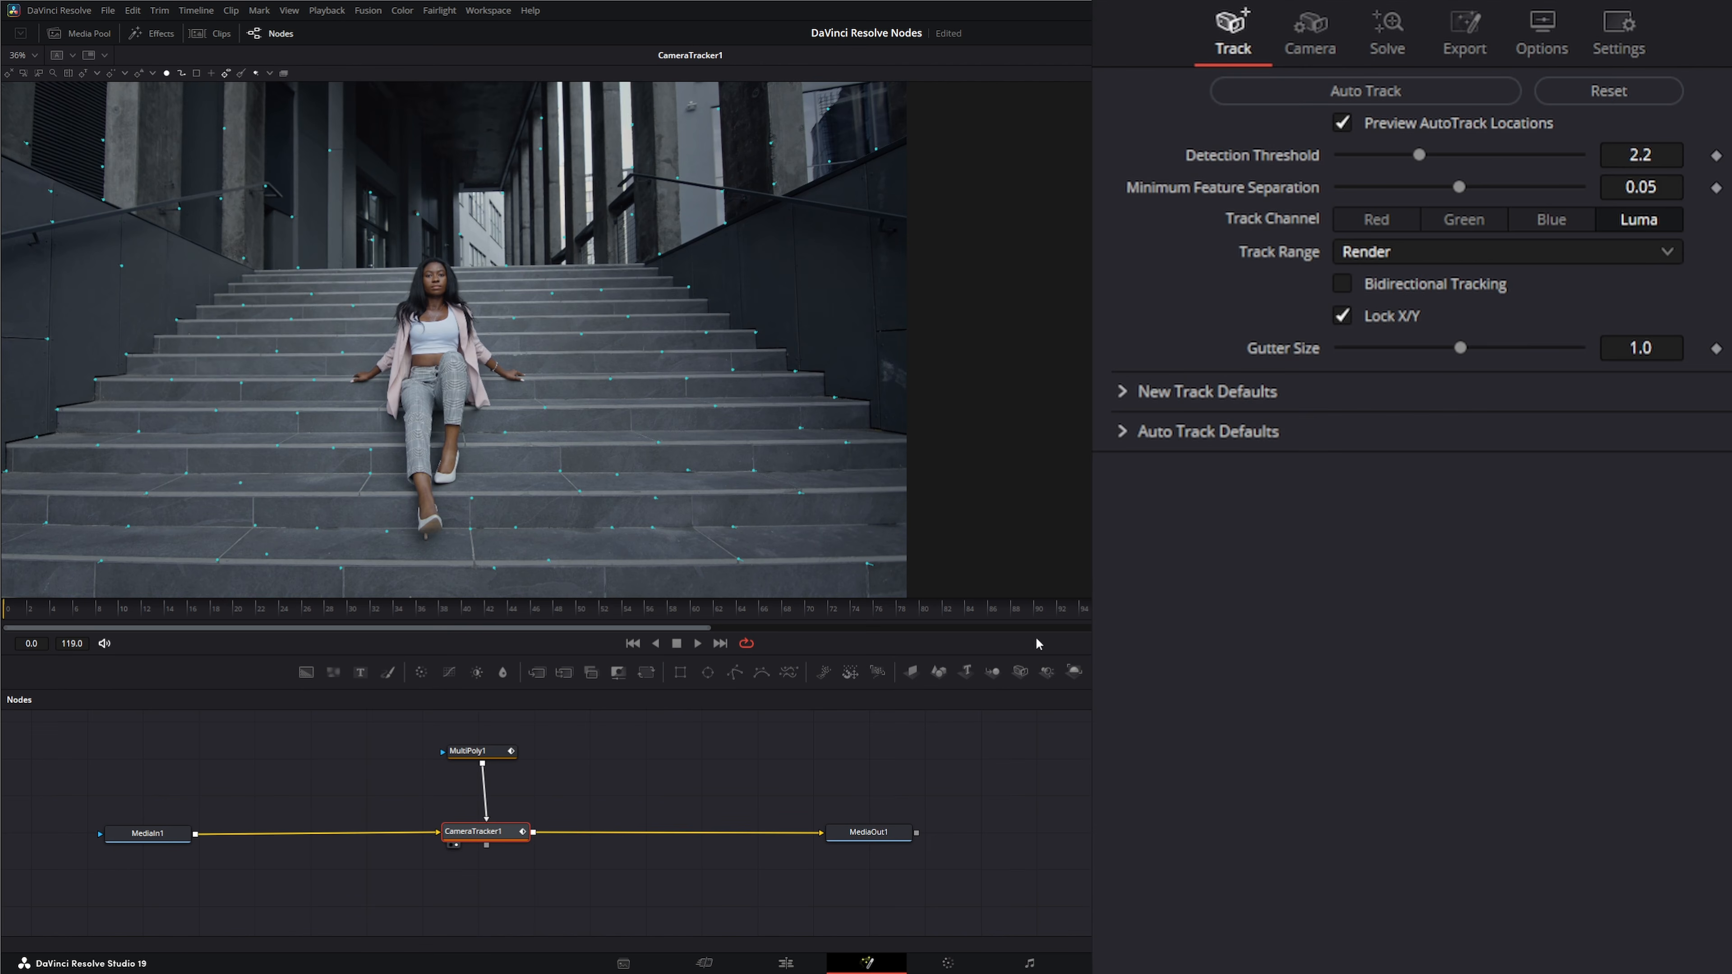
pyautogui.moveTo(1091, 613); pyautogui.dragTo(6, 619)
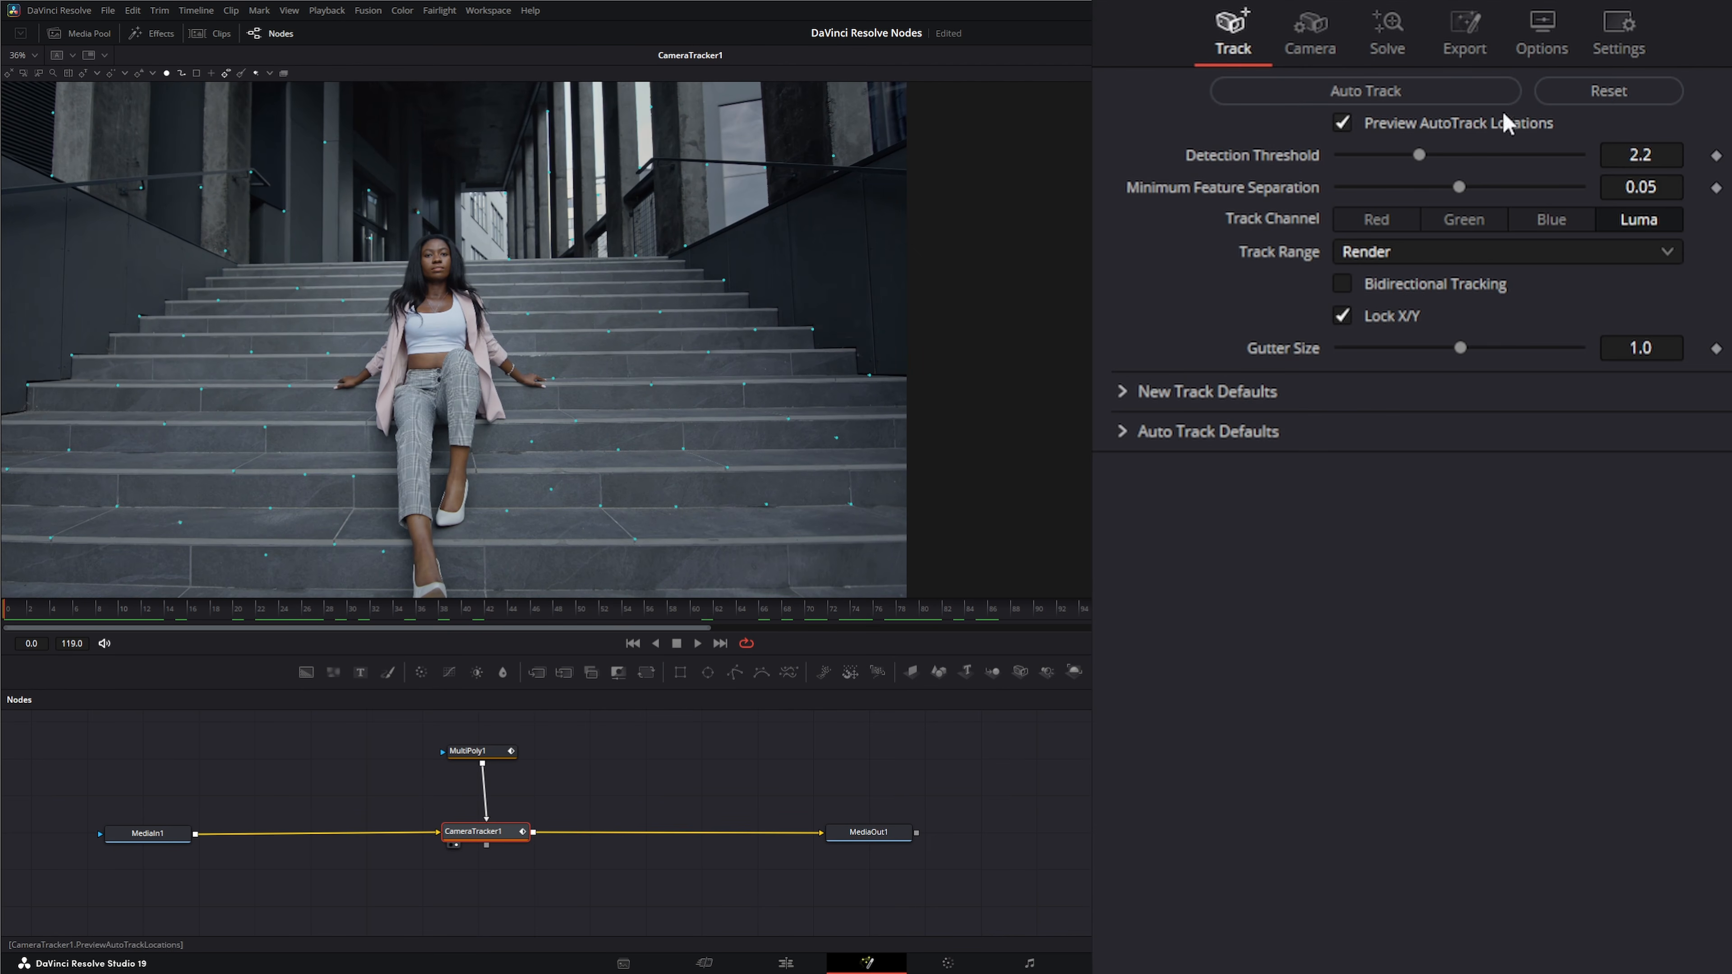
# Reset CameraTracker1's tracks, scrub the clip back to the first frame, and run Auto Track again.
pyautogui.click(1596, 102)
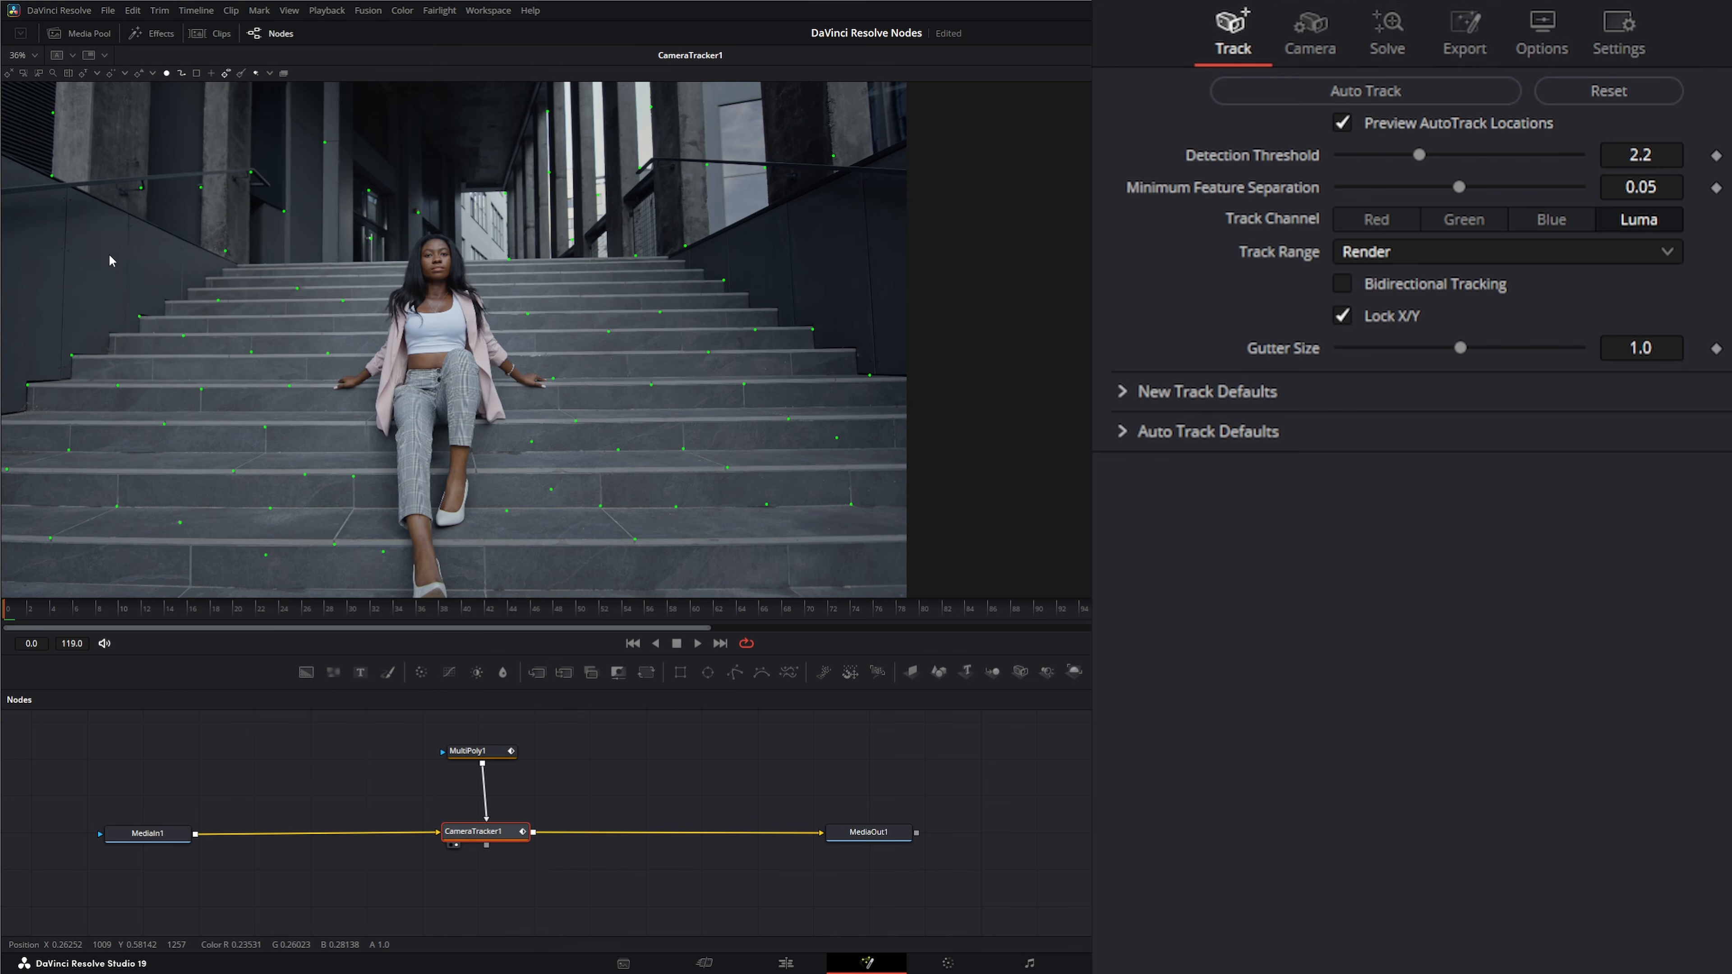
pyautogui.click(696, 641)
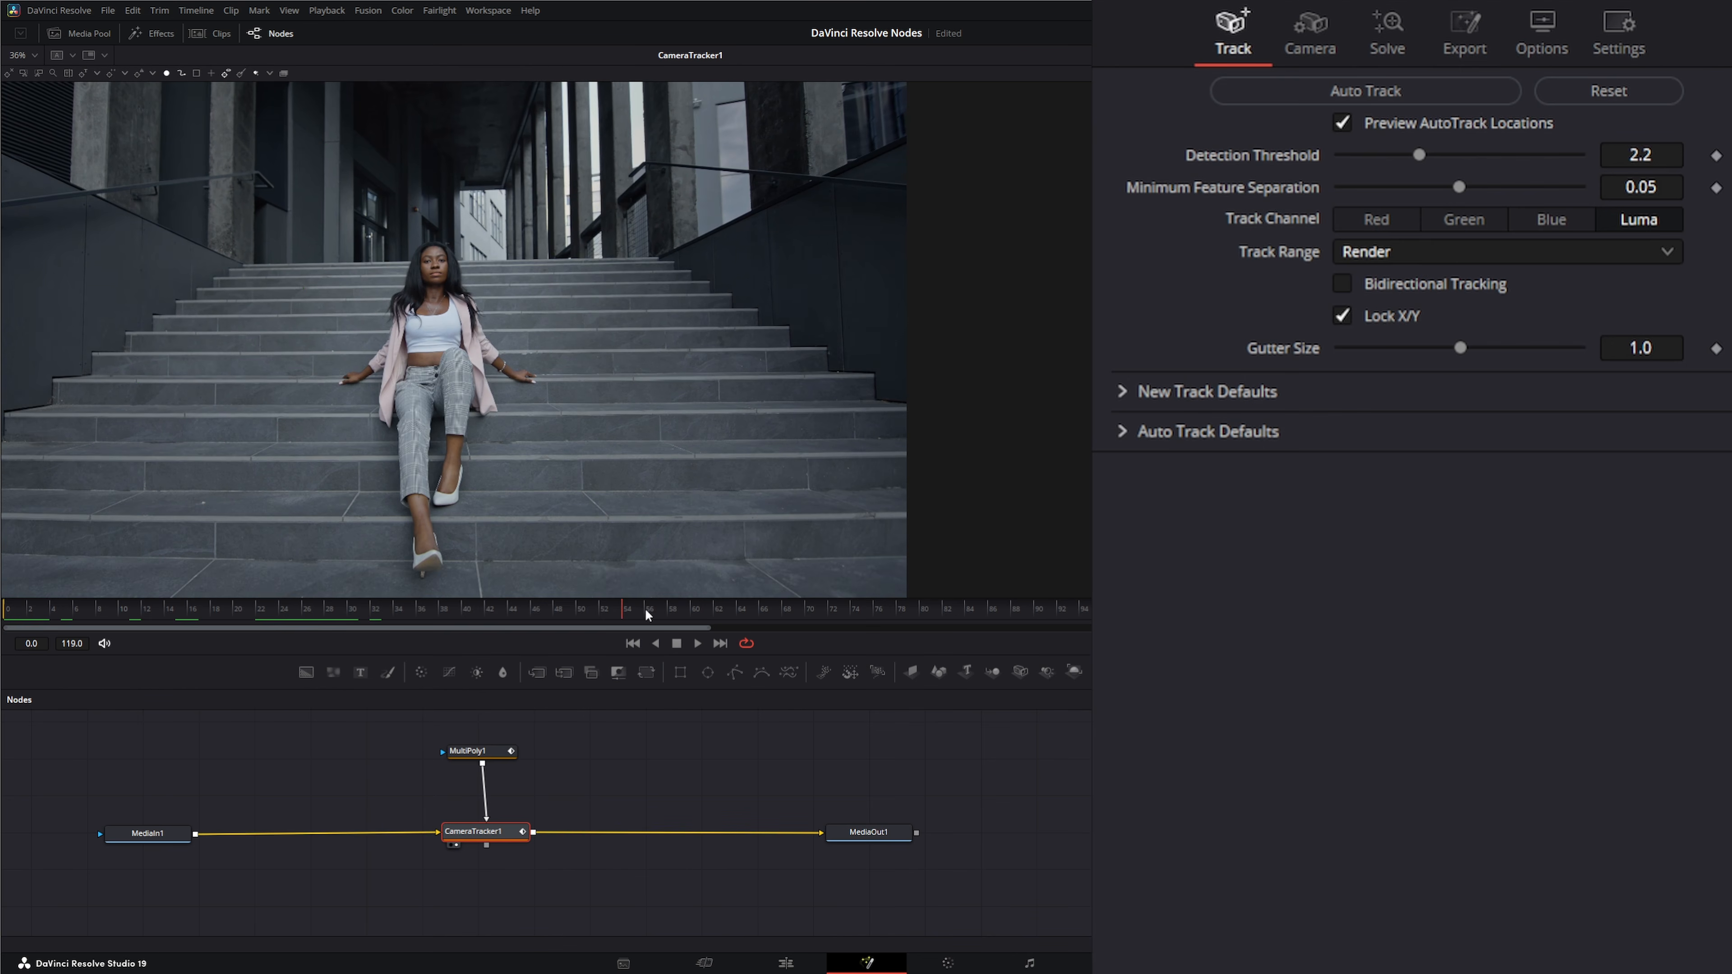
pyautogui.moveTo(1017, 619); pyautogui.dragTo(586, 618)
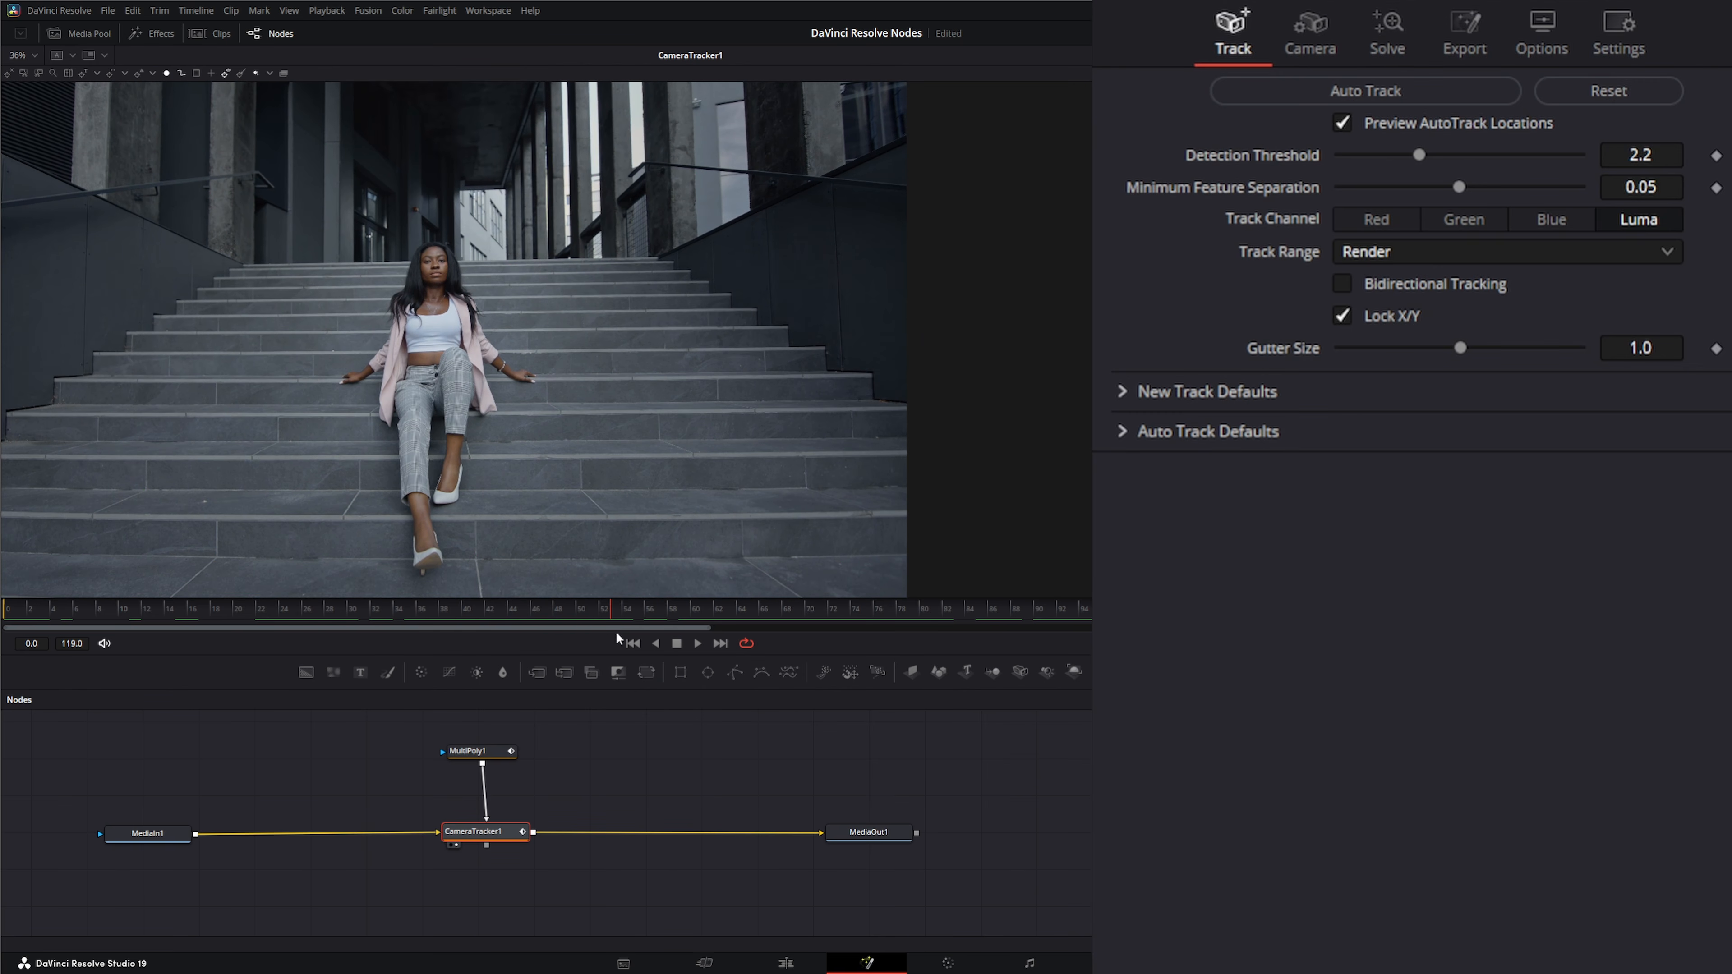
pyautogui.moveTo(614, 623); pyautogui.dragTo(6, 621)
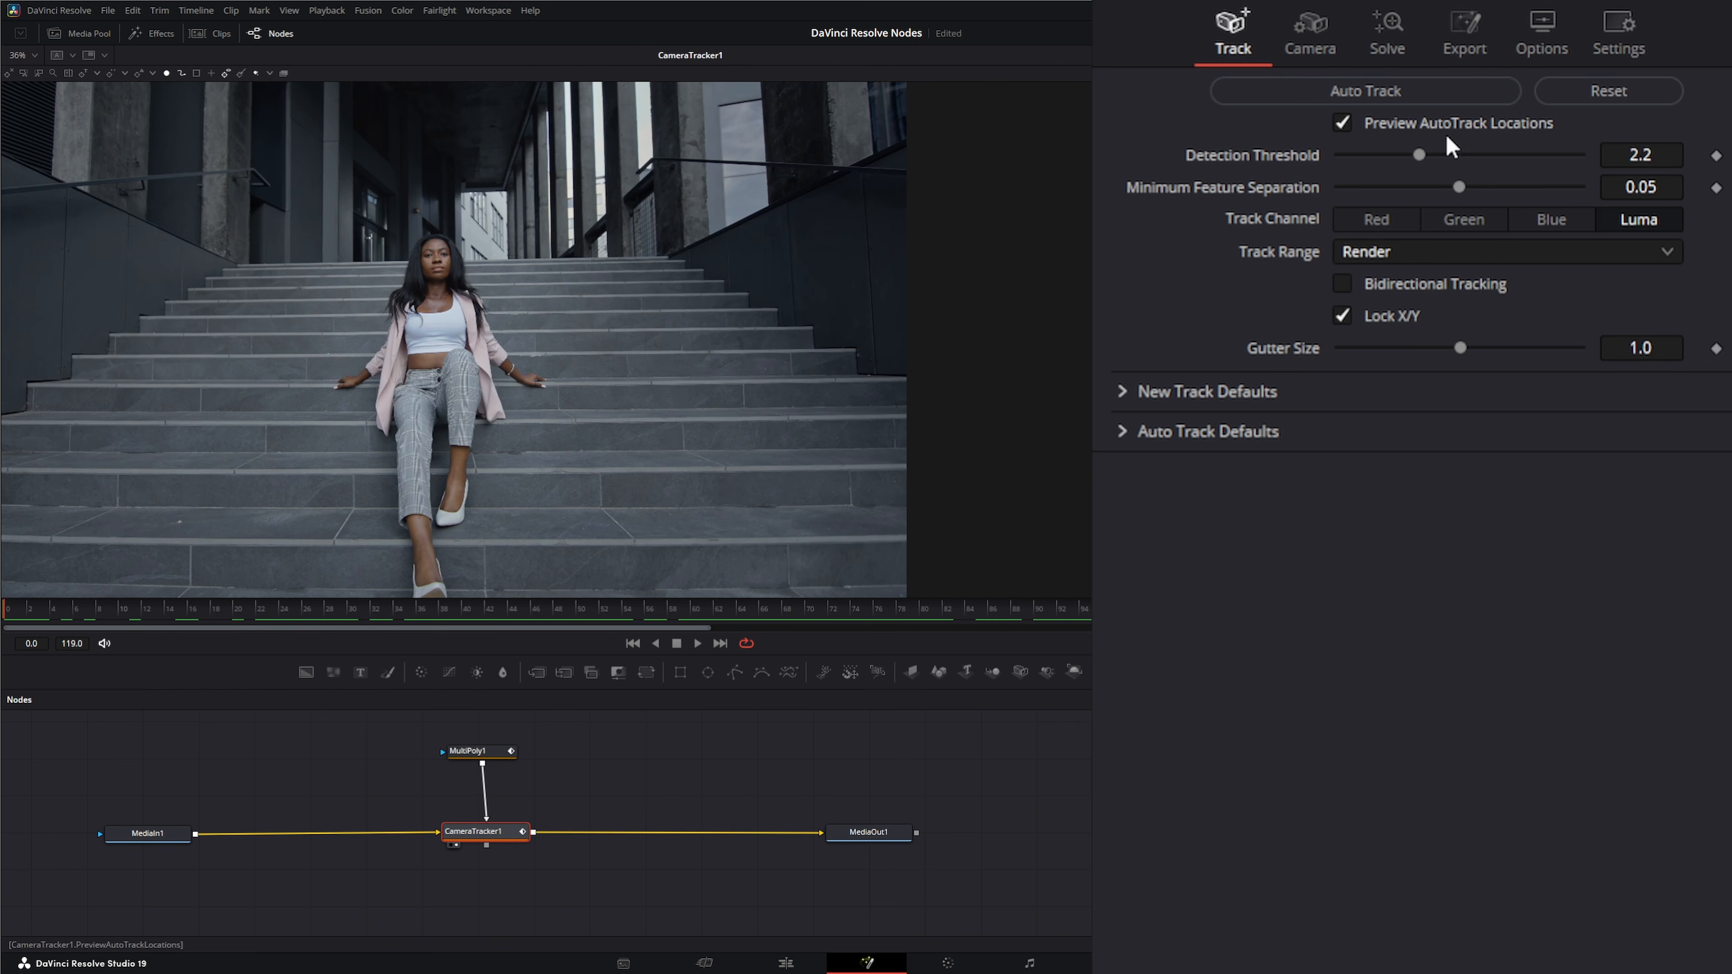
pyautogui.click(1395, 93)
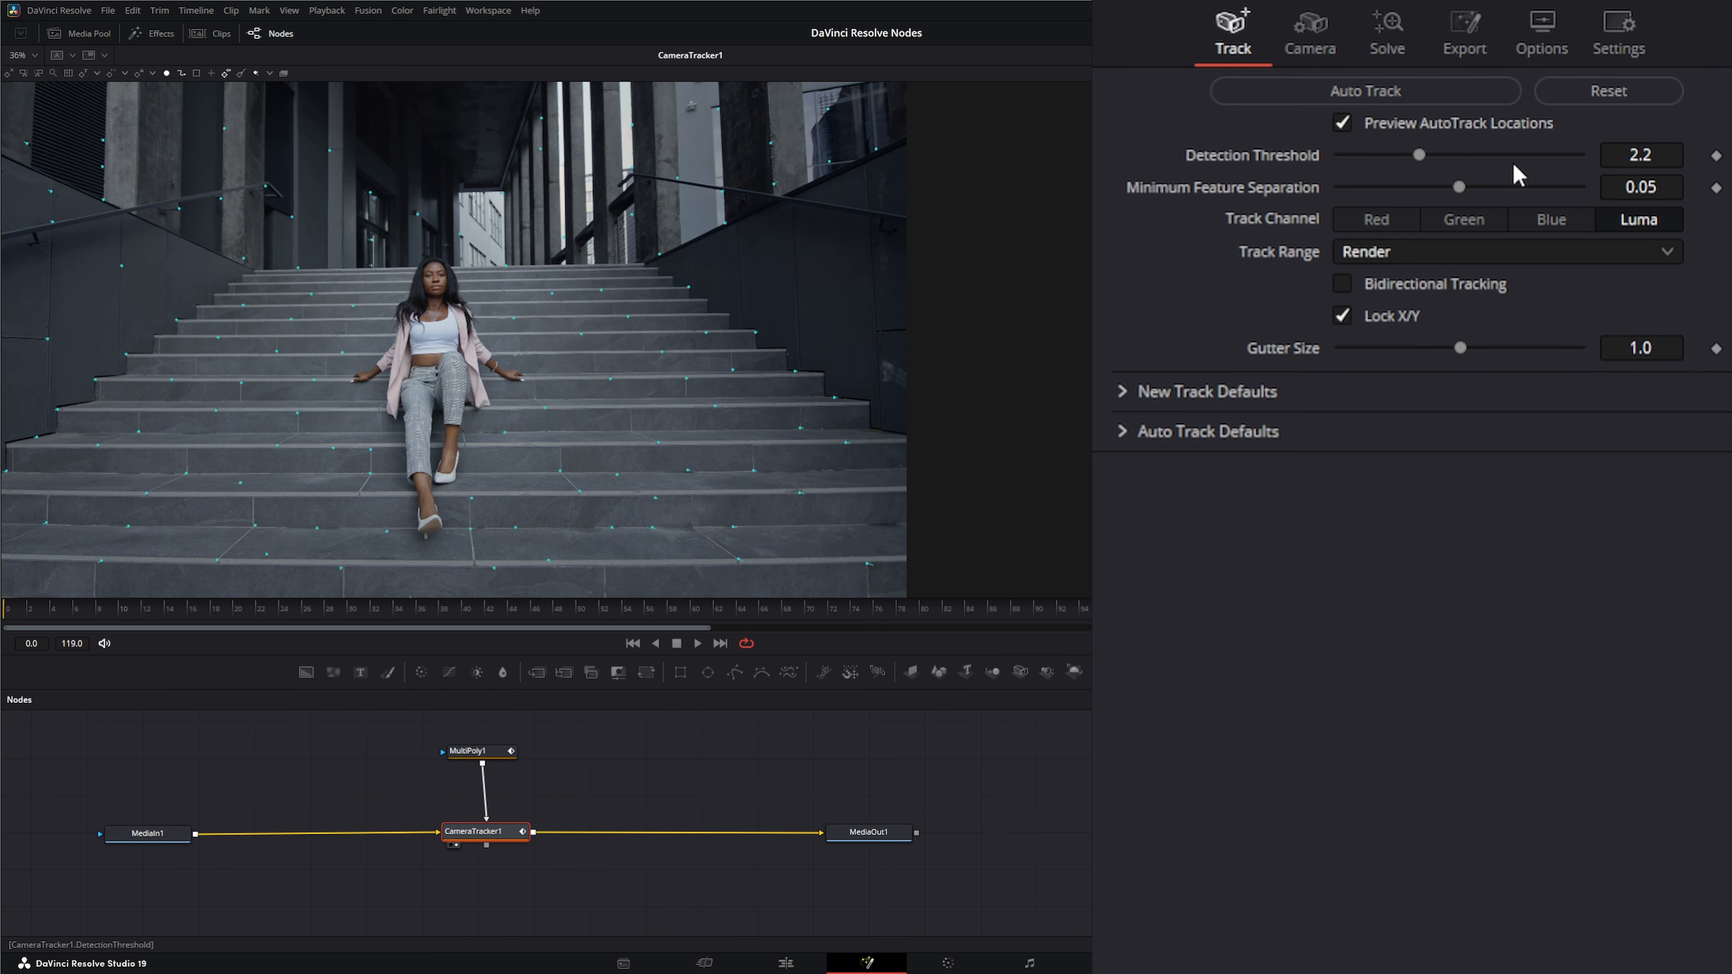
# Lower CameraTracker1's Detection Threshold to 1.96 and its Minimum Feature Separation to 0.0176.
pyautogui.moveTo(1419, 161); pyautogui.dragTo(1384, 157)
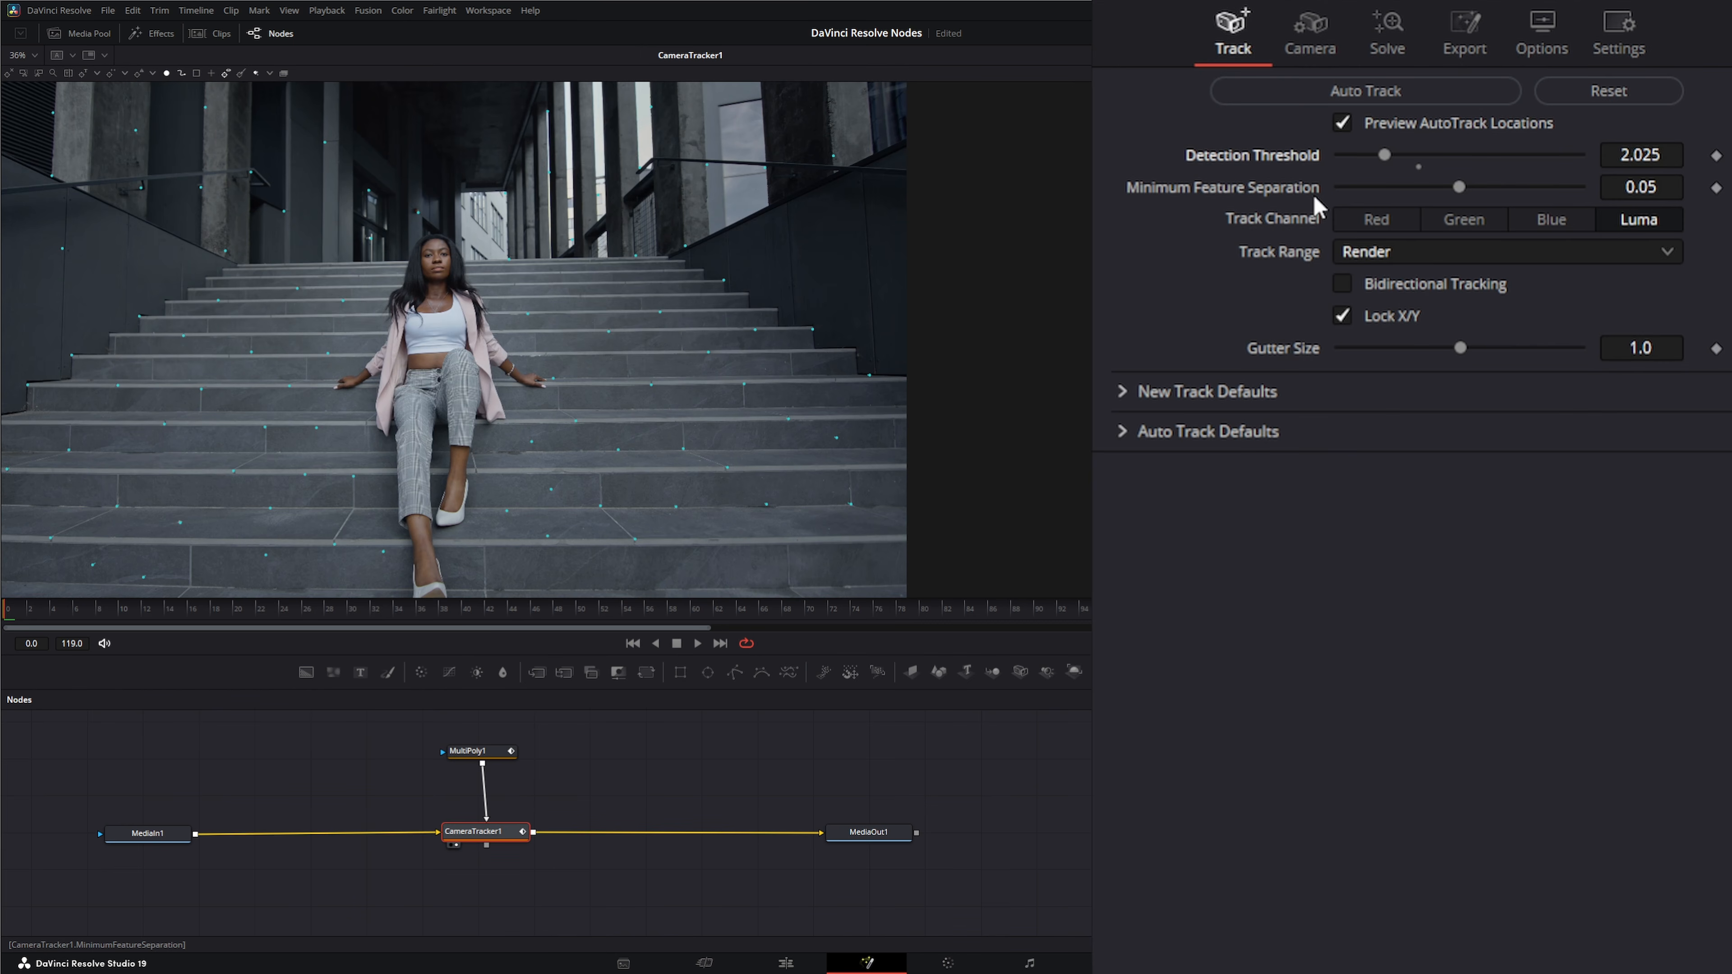
pyautogui.moveTo(1460, 187); pyautogui.dragTo(1372, 157)
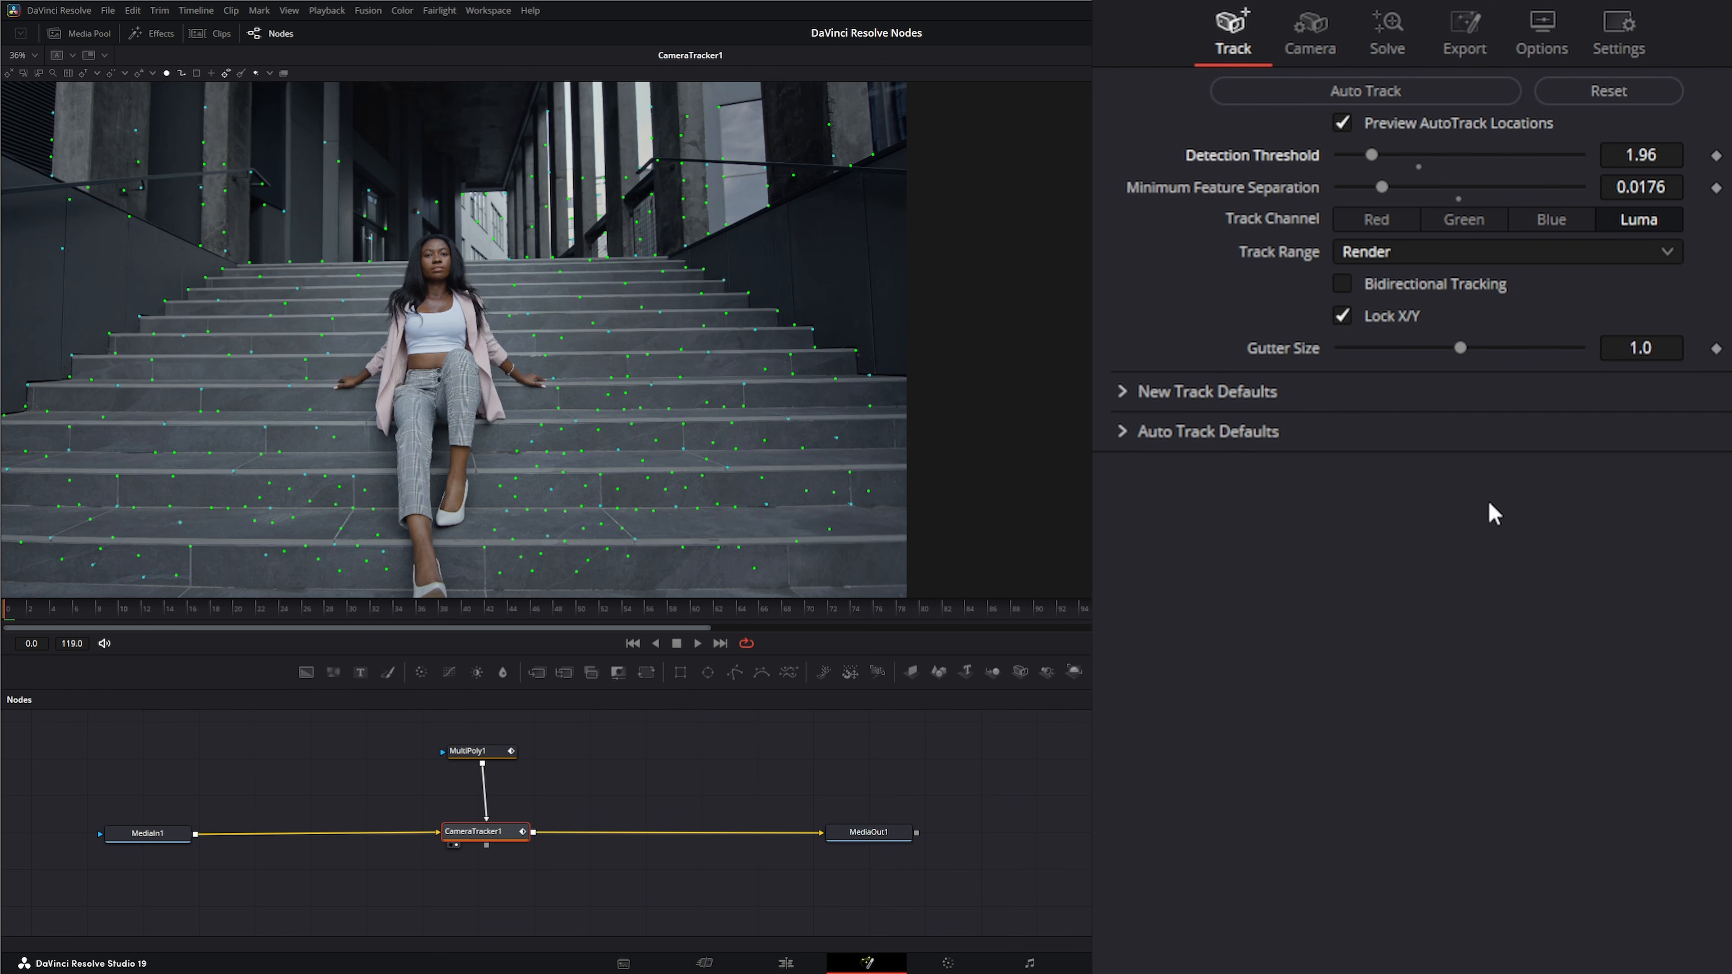
# Try the Global, Valid and Custom options for Track Range, and return it to Render.
pyautogui.click(1374, 256)
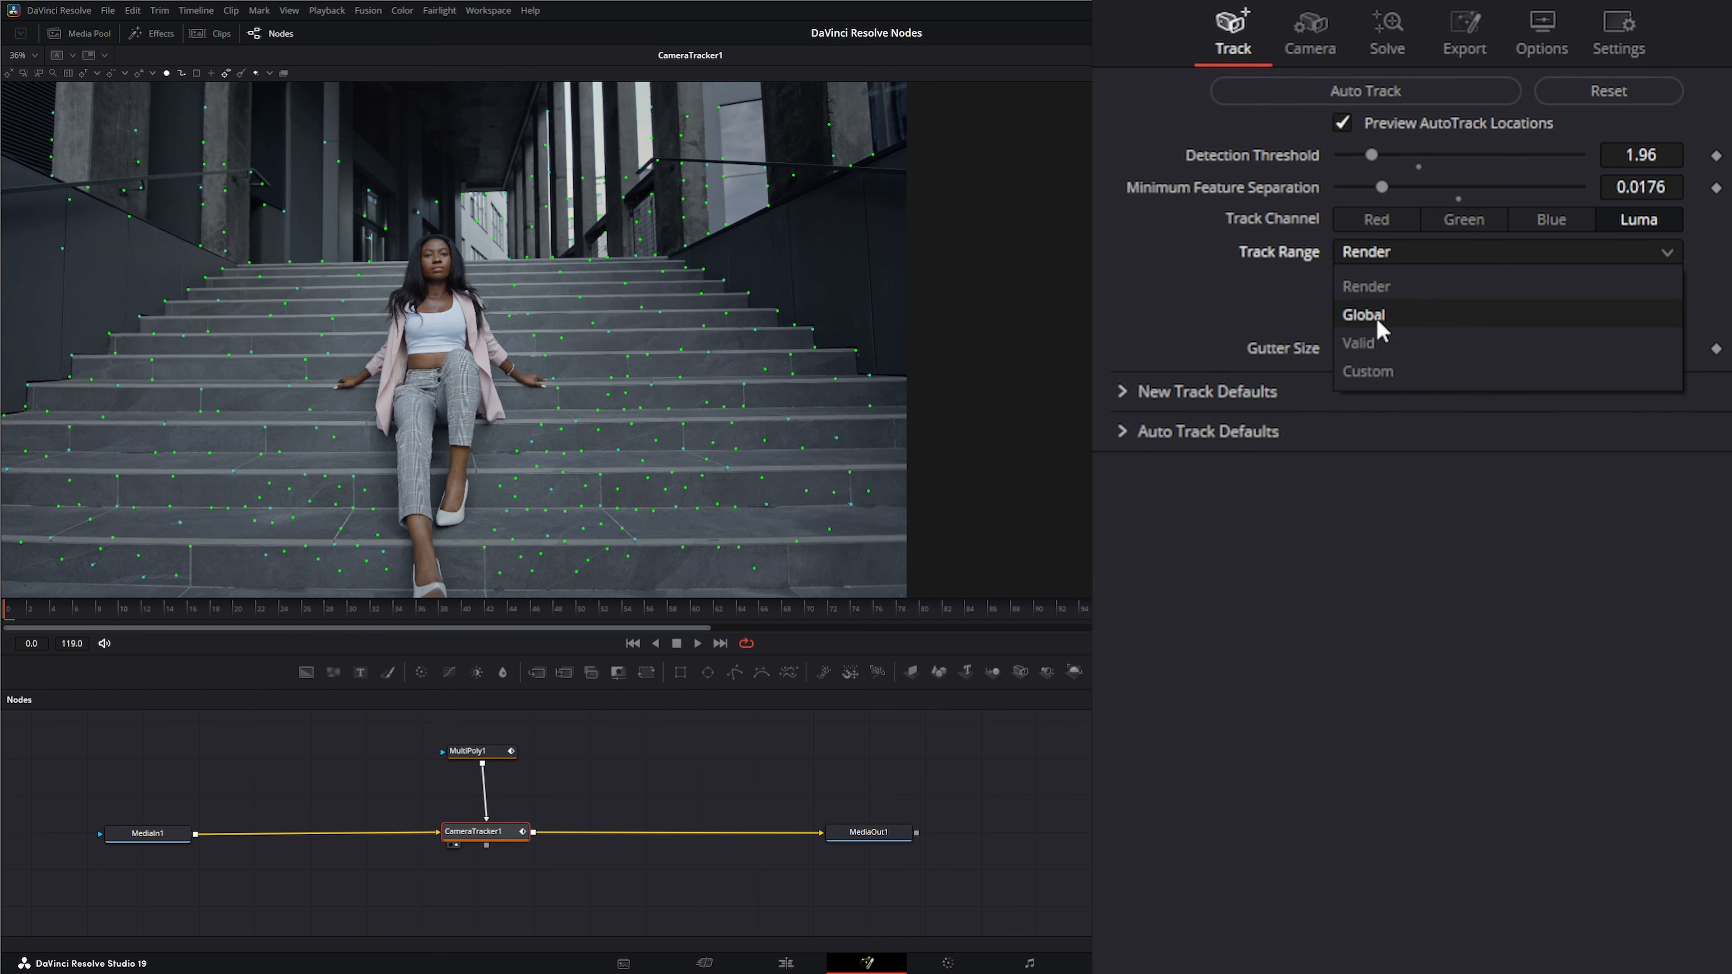
pyautogui.click(1380, 326)
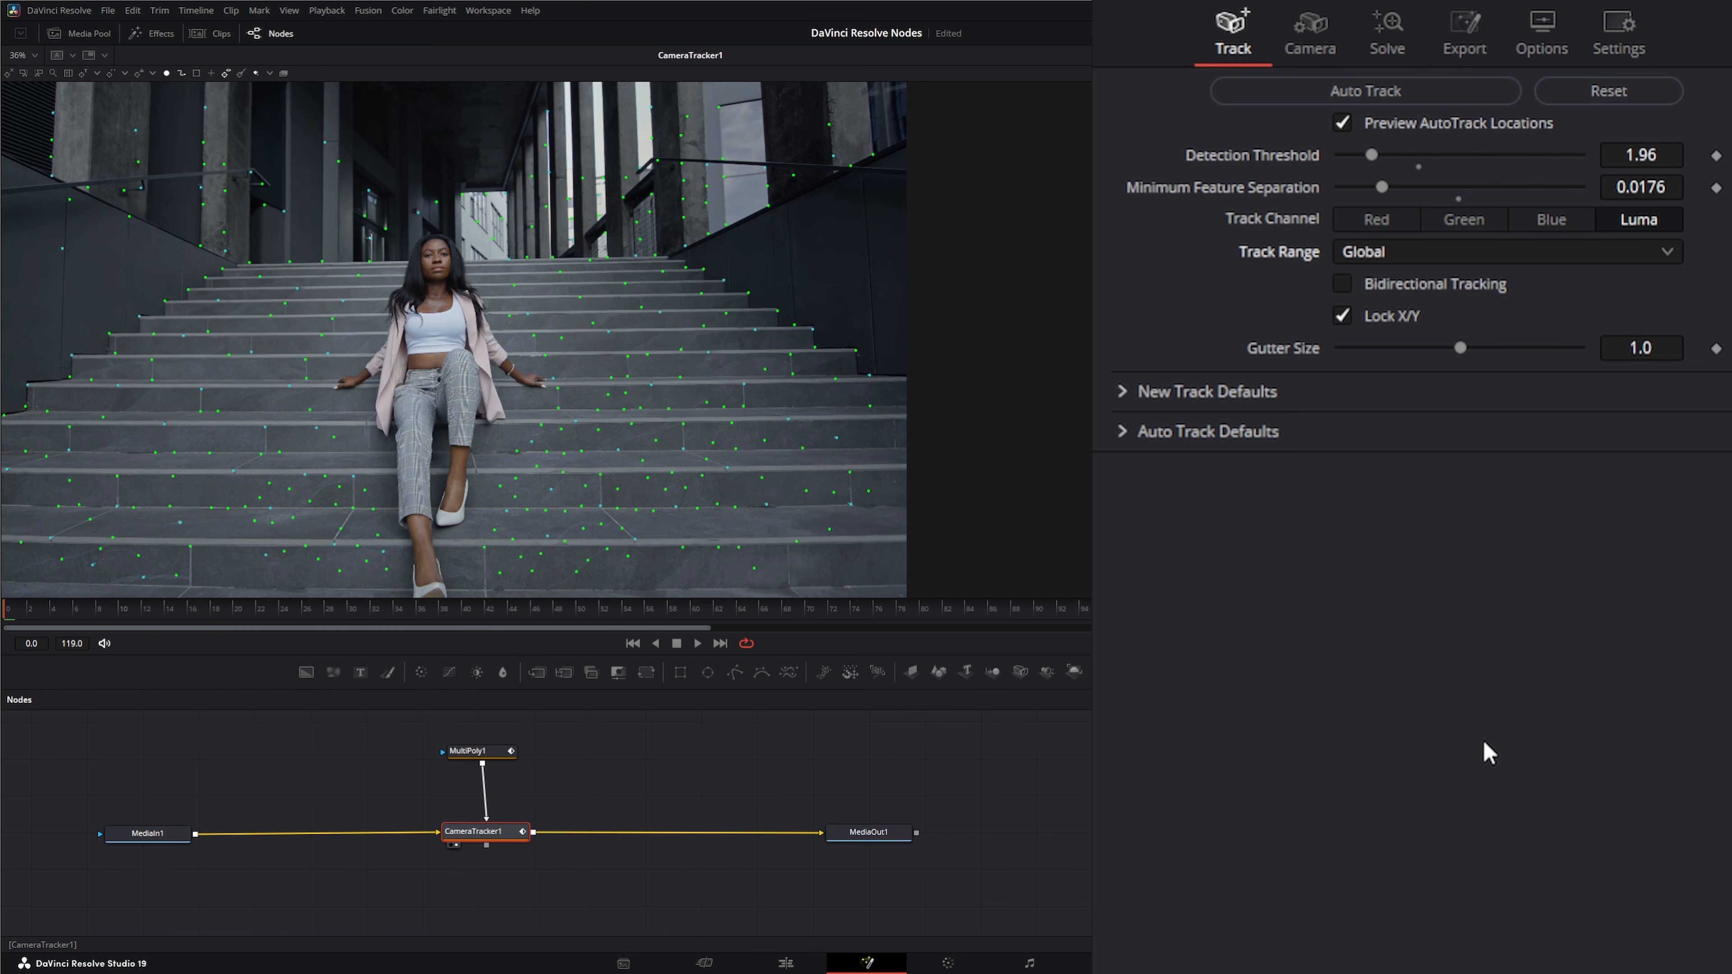
pyautogui.click(1384, 254)
pyautogui.click(1415, 349)
pyautogui.click(1379, 253)
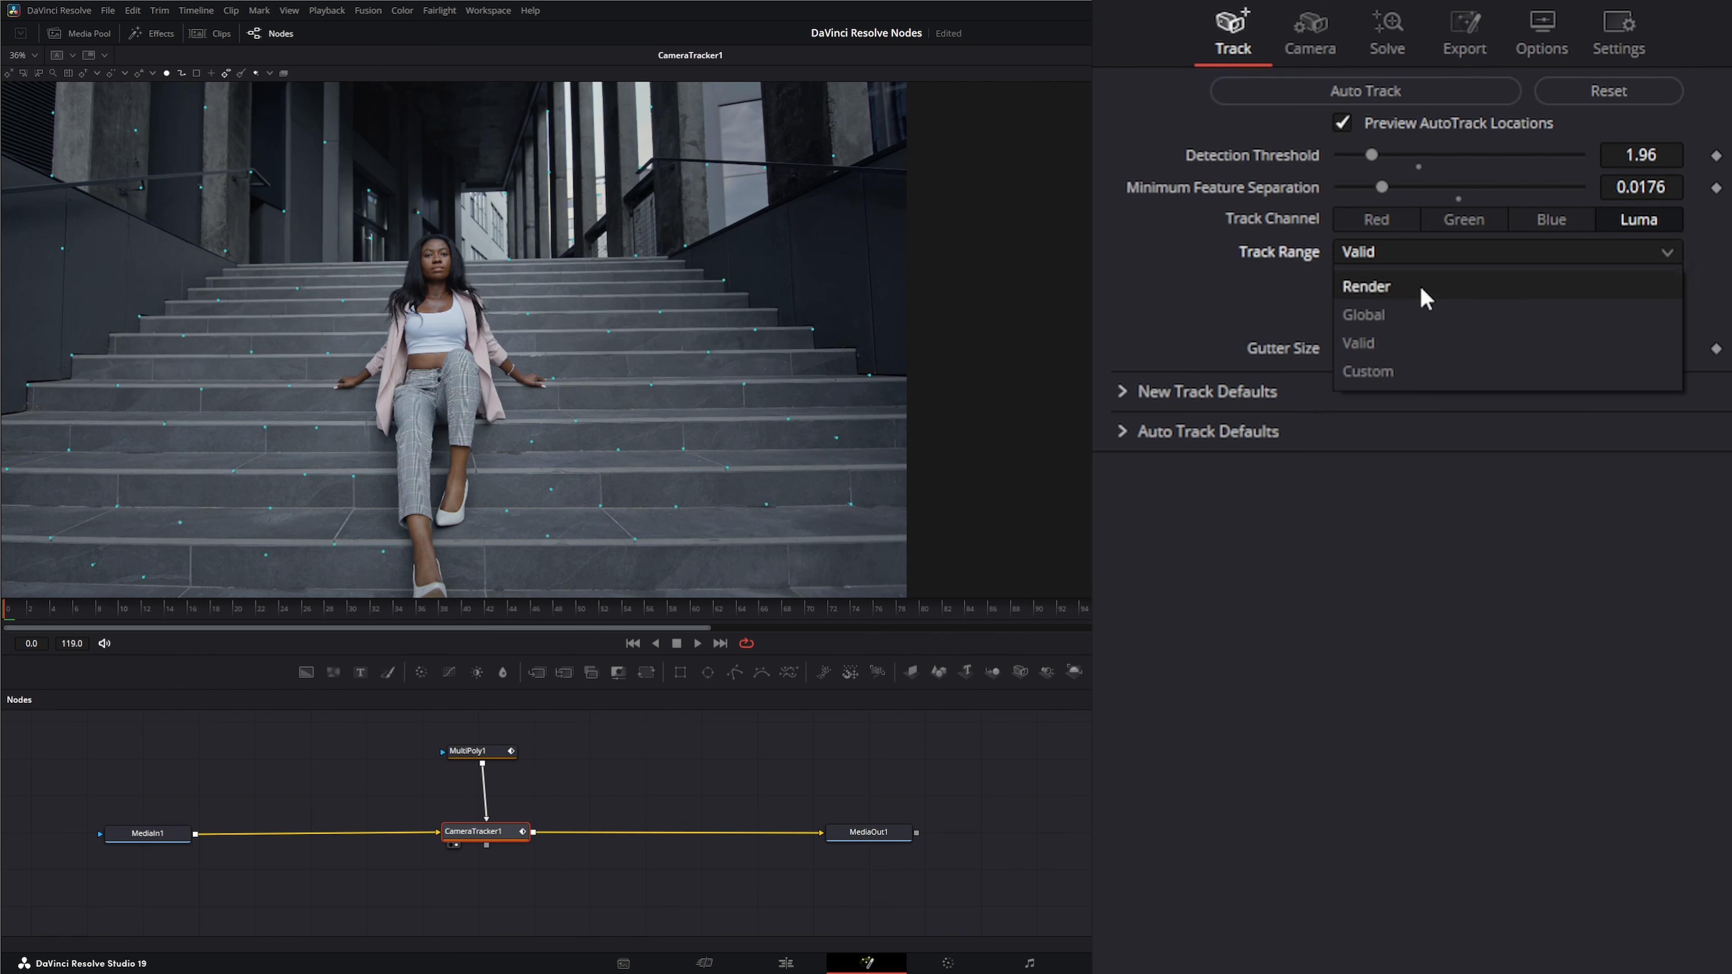
pyautogui.click(1391, 371)
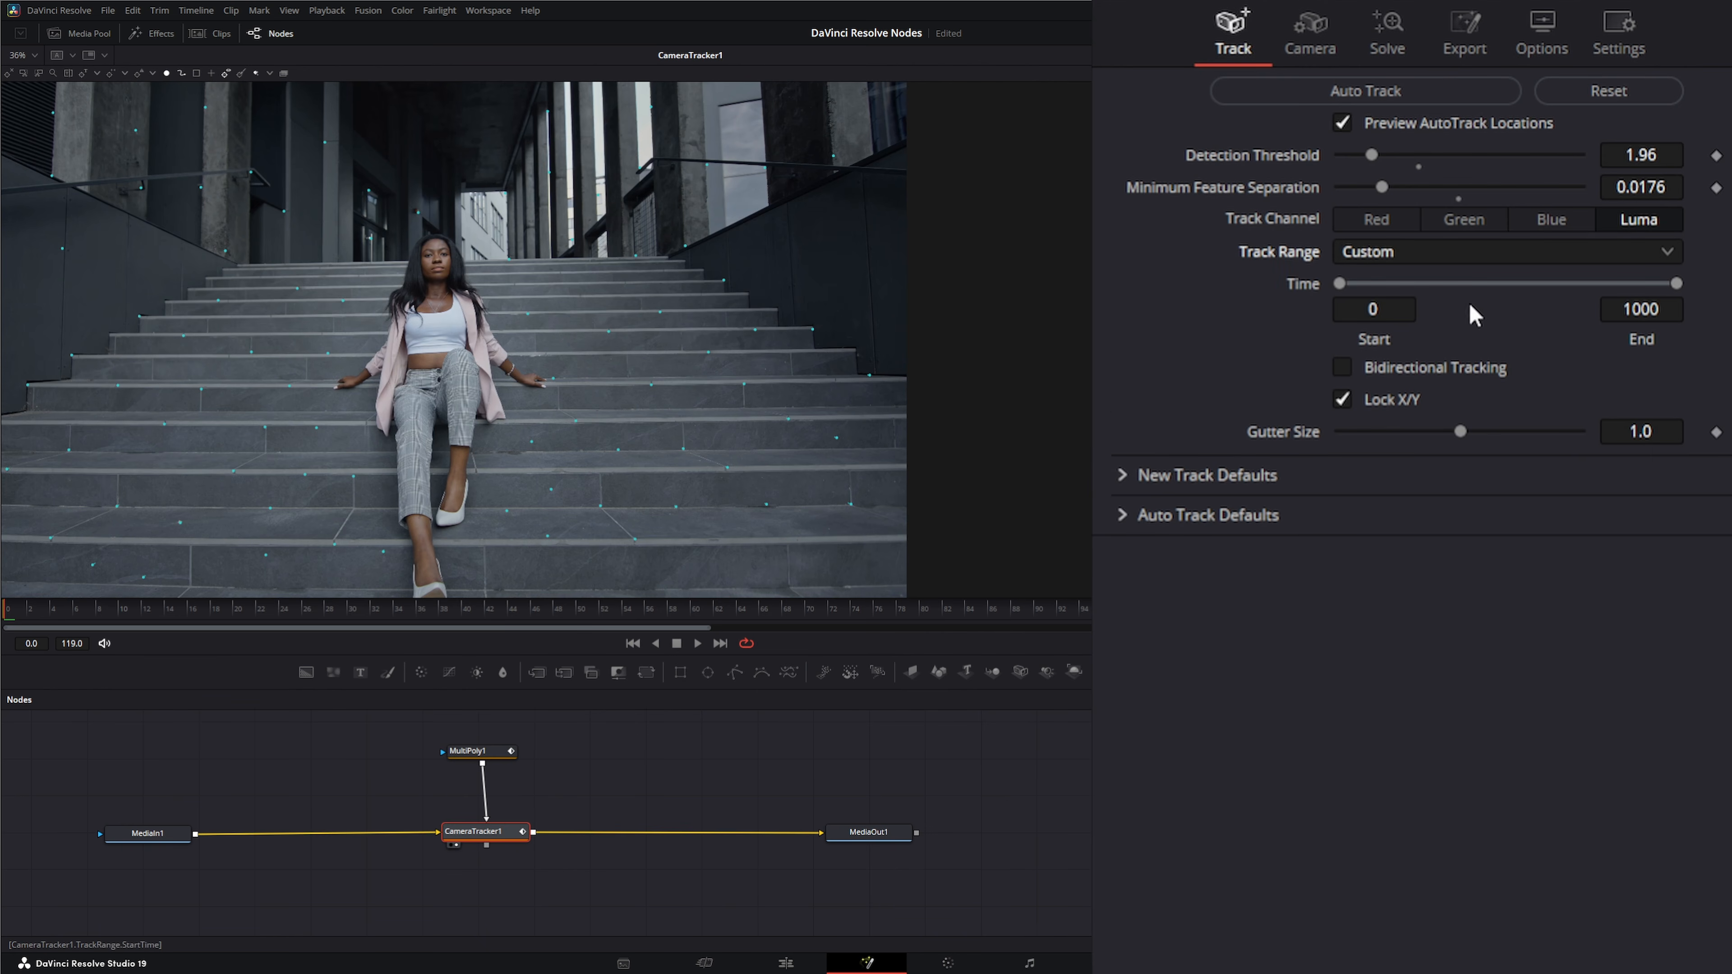
pyautogui.click(1375, 254)
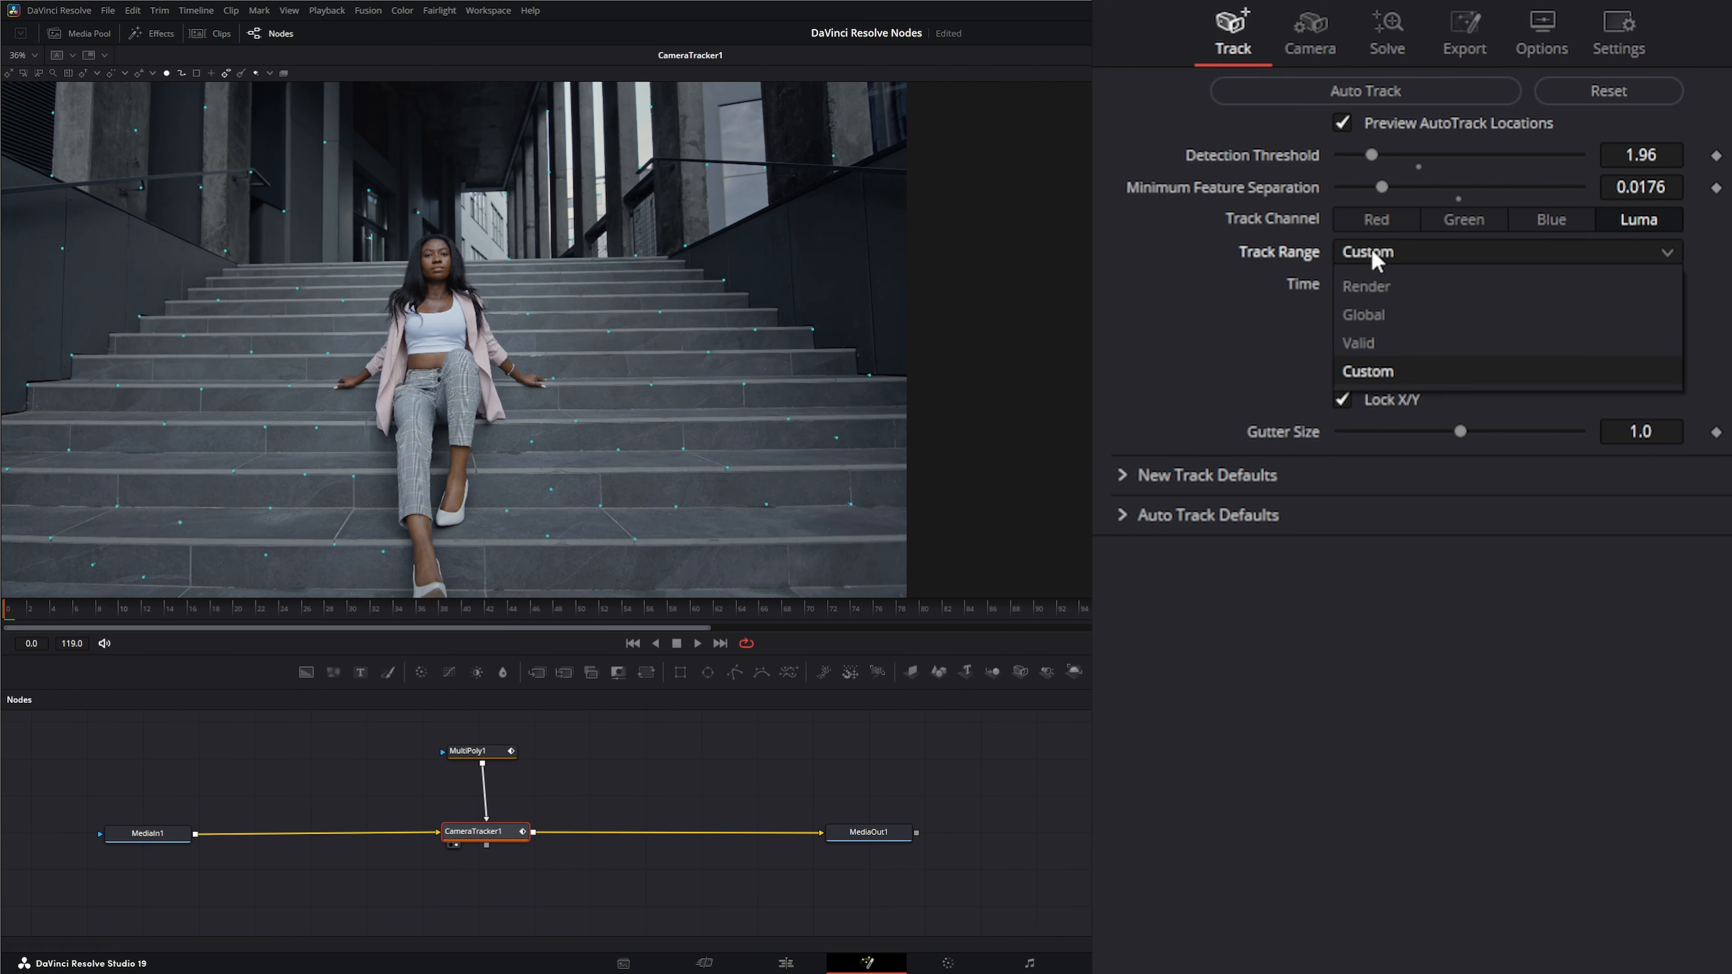
pyautogui.click(1397, 286)
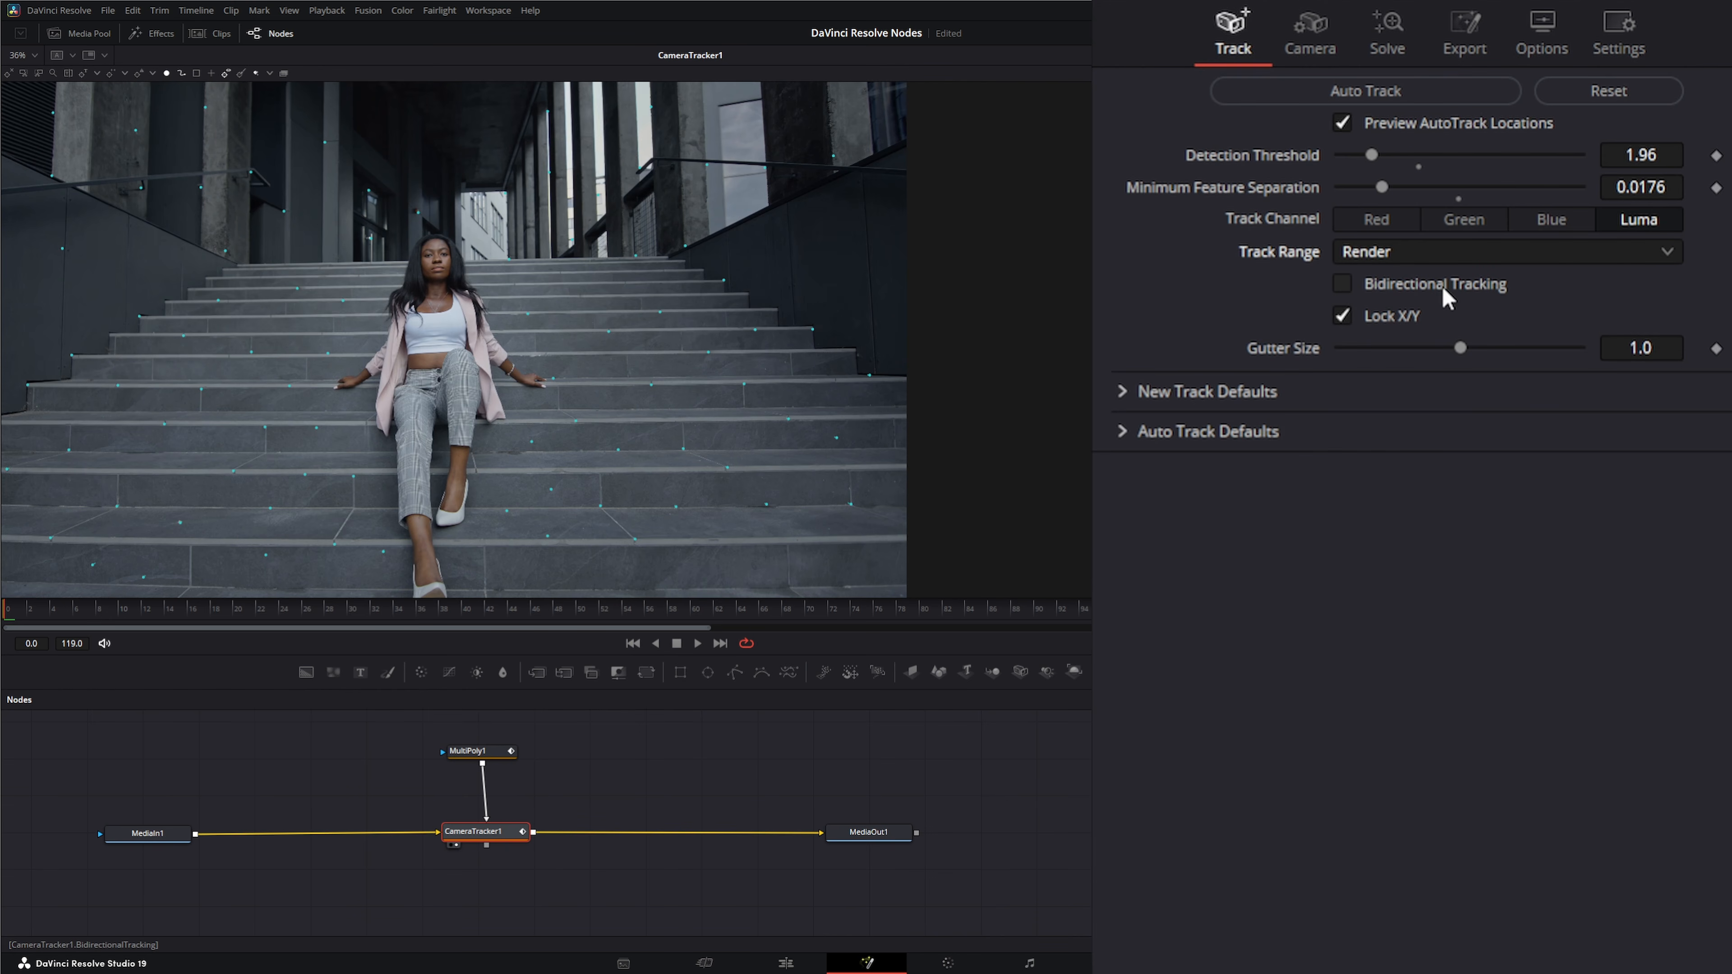
# Enable Bidirectional Tracking on CameraTracker1, and scrub and play through the clip to review the track points.
pyautogui.click(1343, 283)
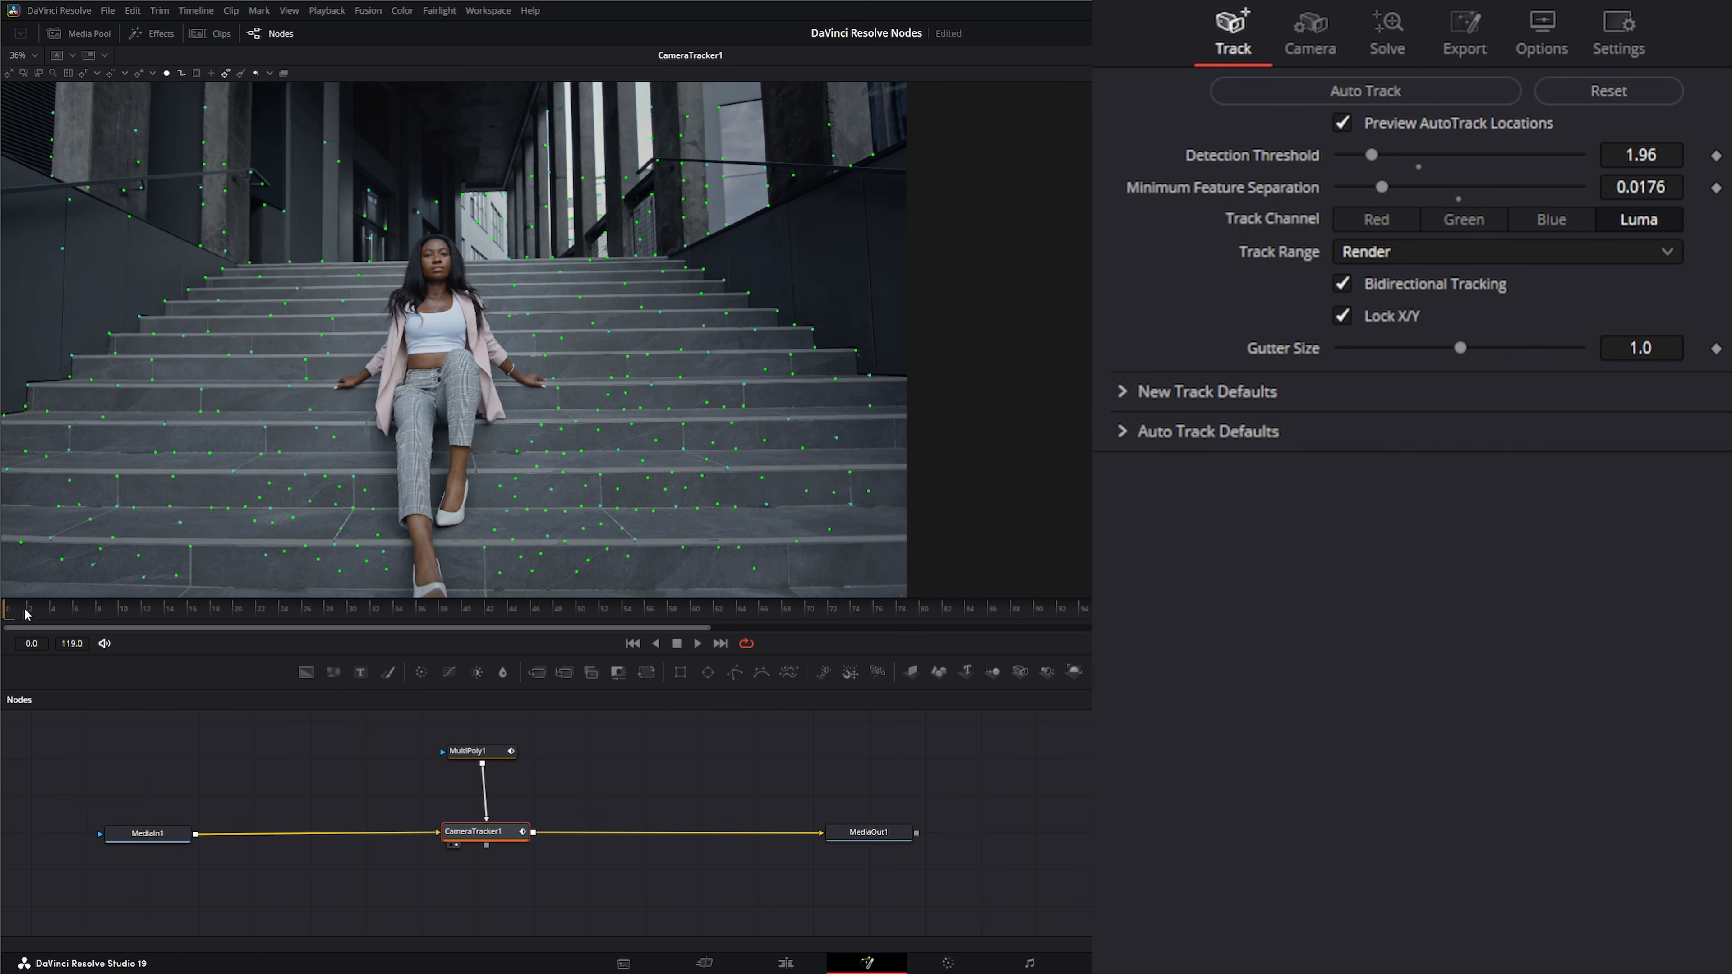
pyautogui.moveTo(27, 614); pyautogui.dragTo(495, 640)
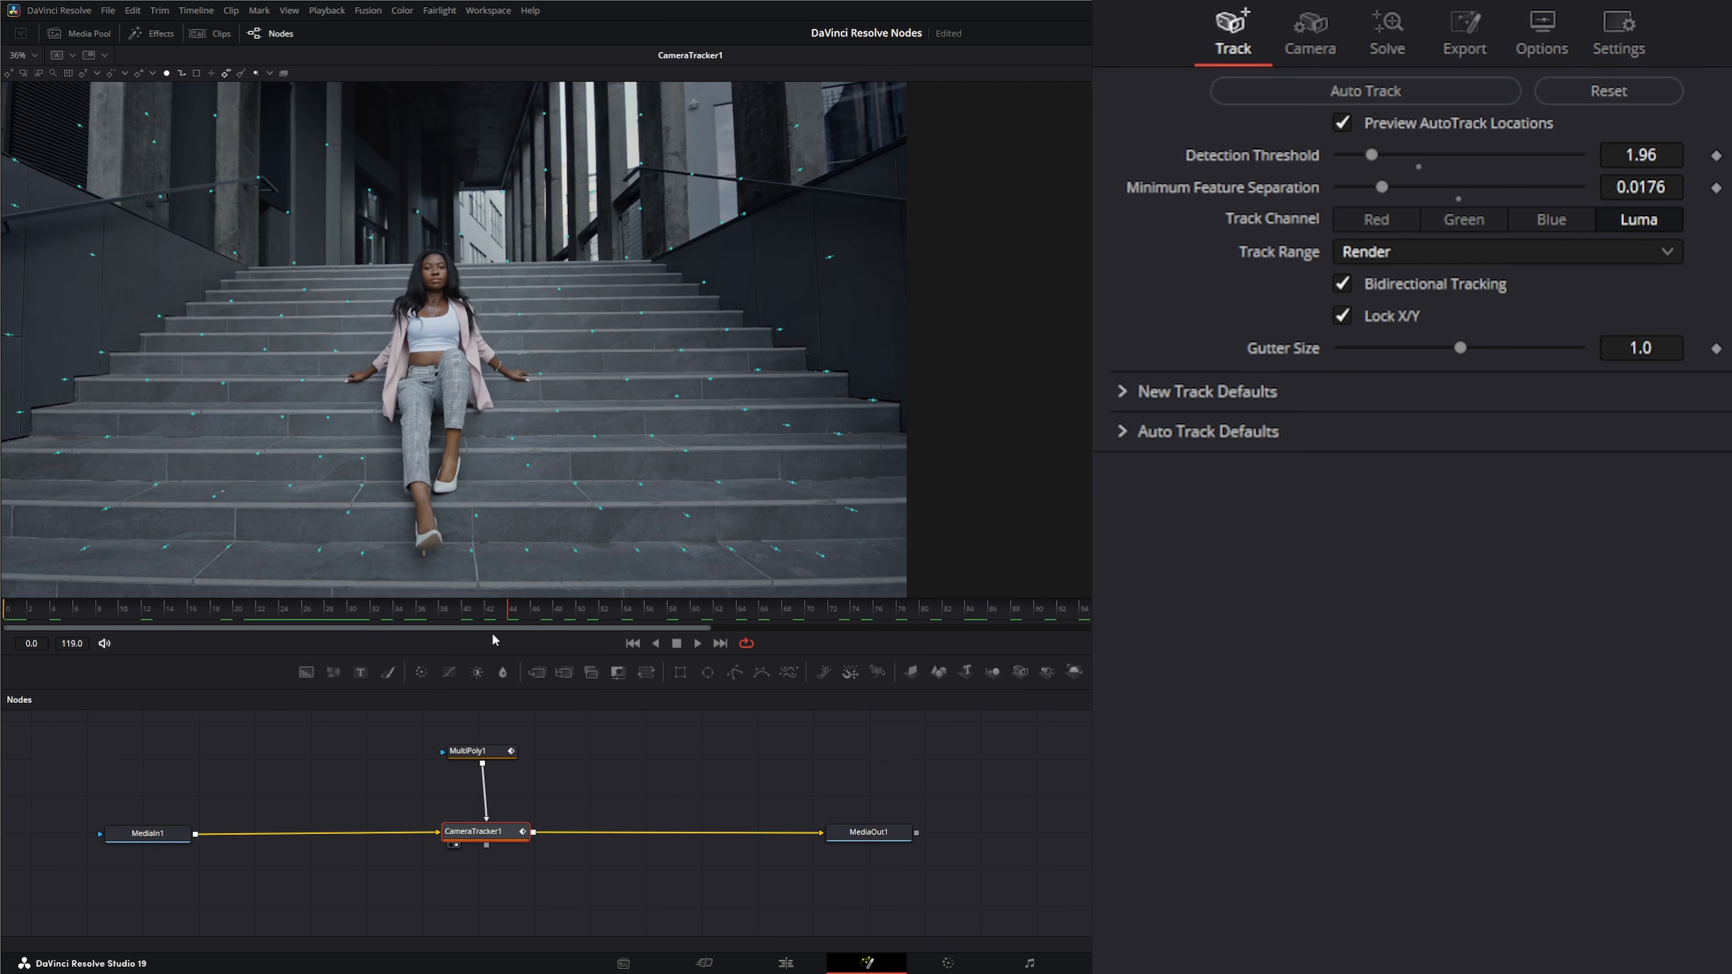
pyautogui.click(544, 611)
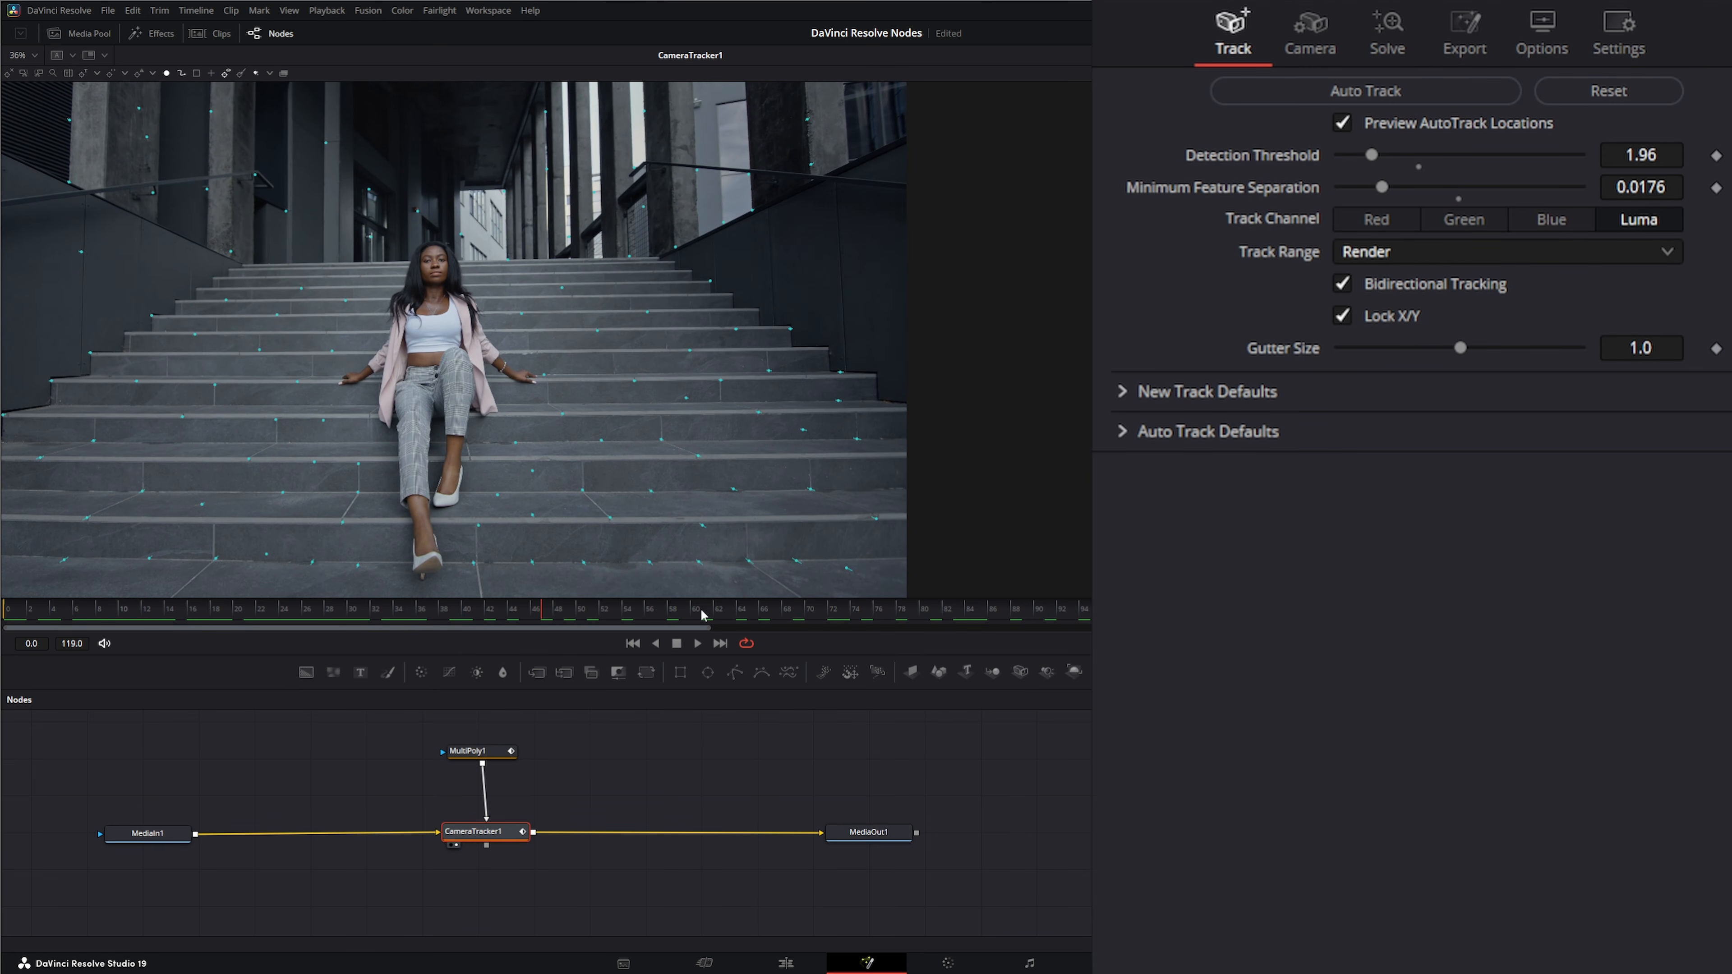
pyautogui.press('space')
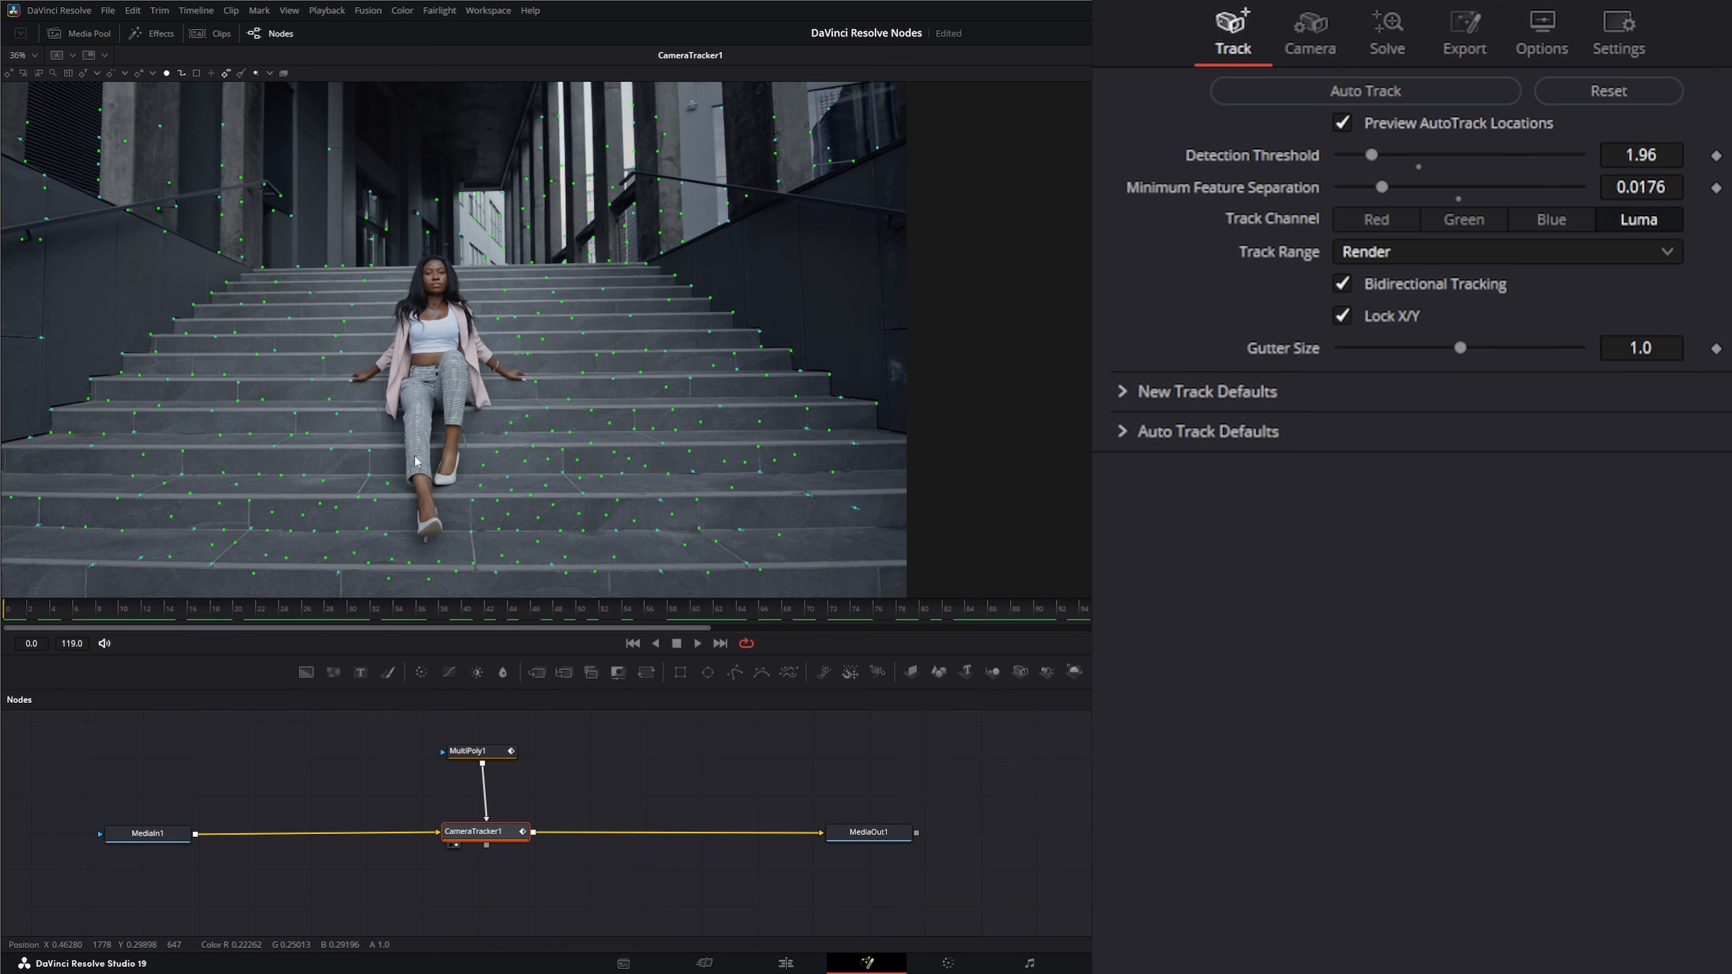
pyautogui.moveTo(539, 505); pyautogui.dragTo(578, 483)
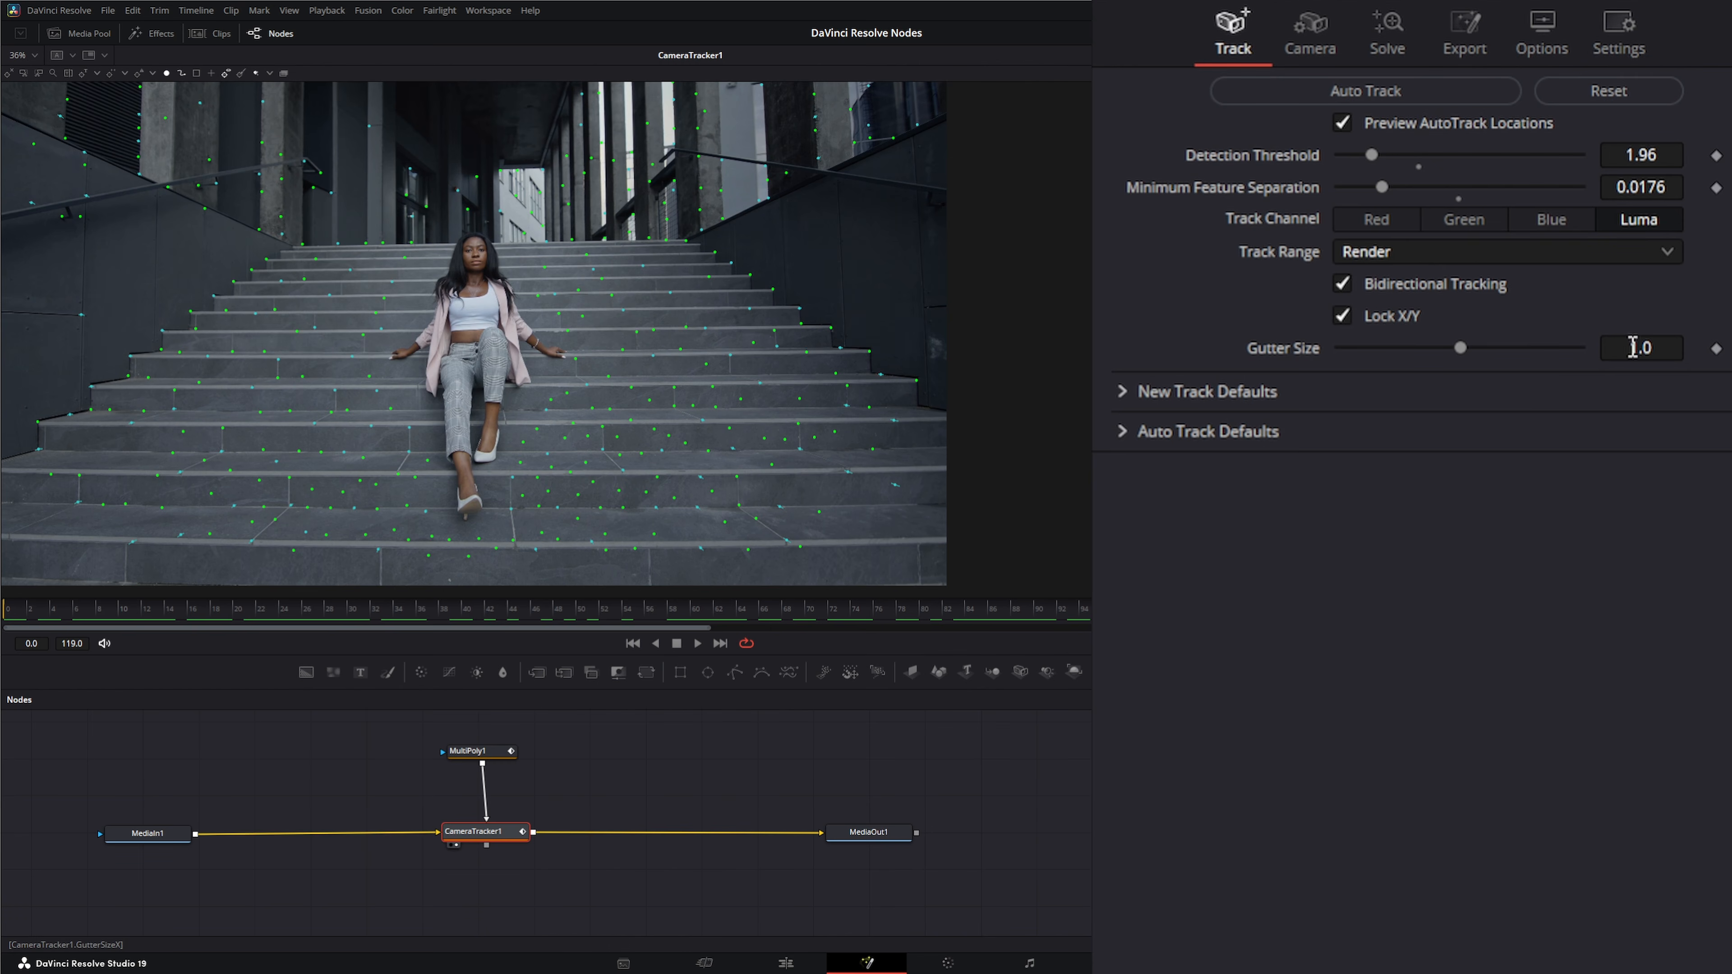
# Set CameraTracker1's Gutter Size to 0.5 and run Auto Track again.
pyautogui.click(1679, 347)
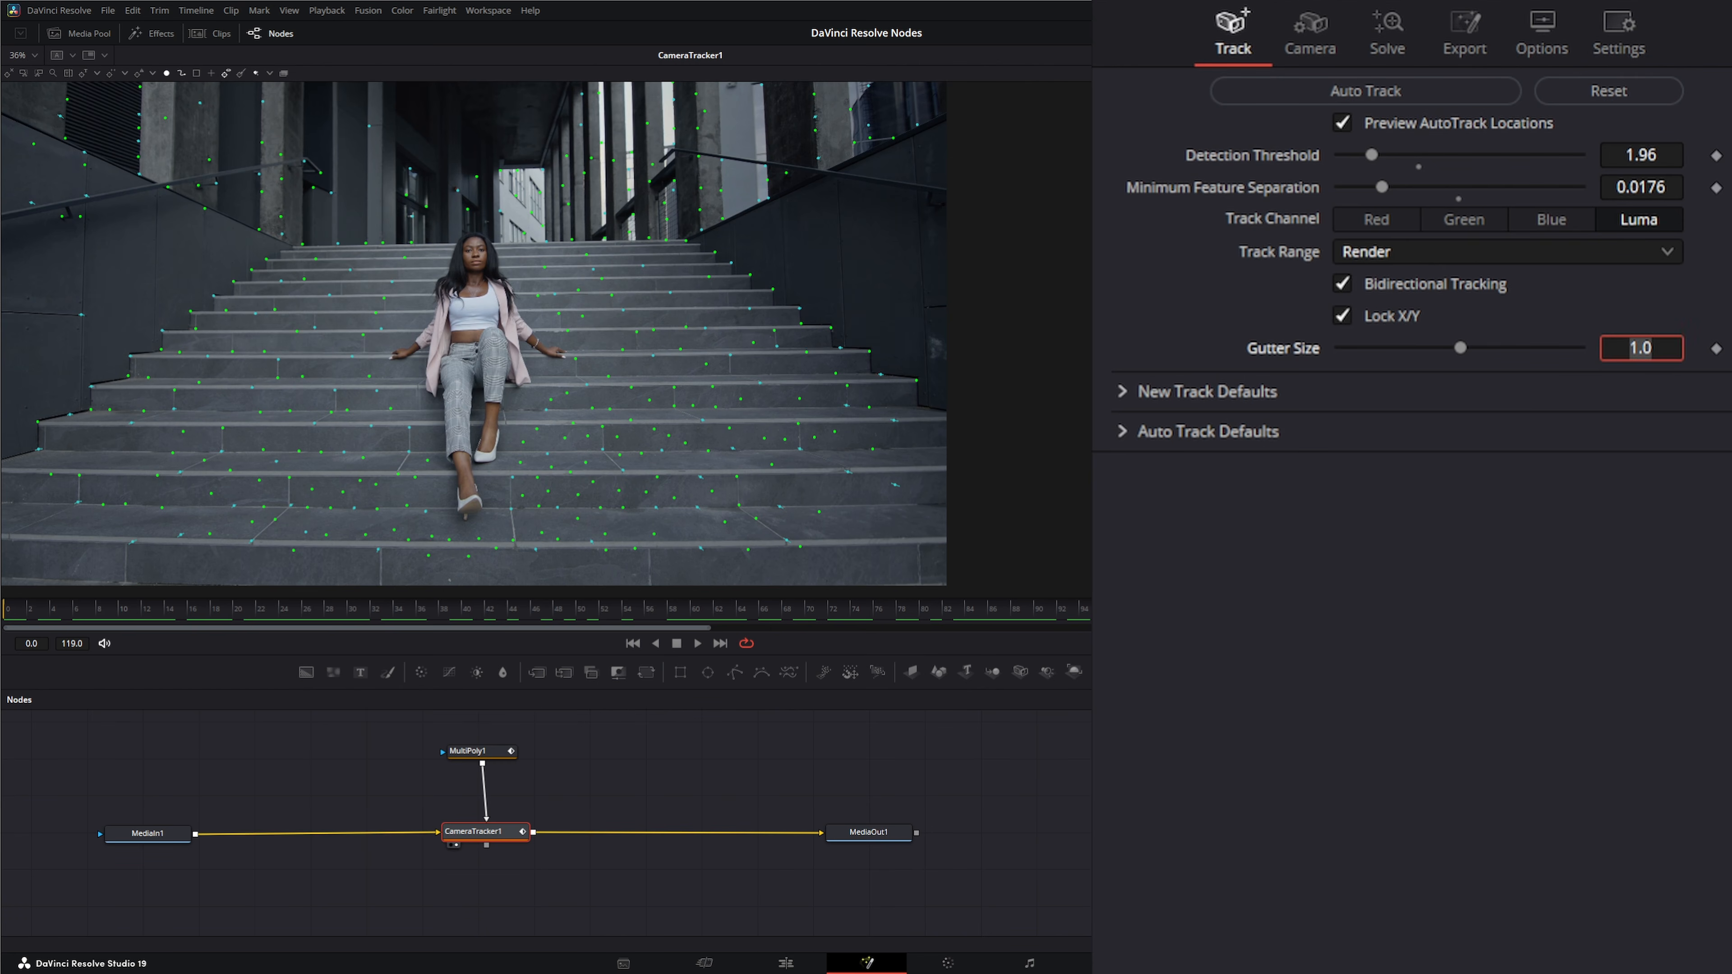
pyautogui.write('.5')
pyautogui.press('Tab')
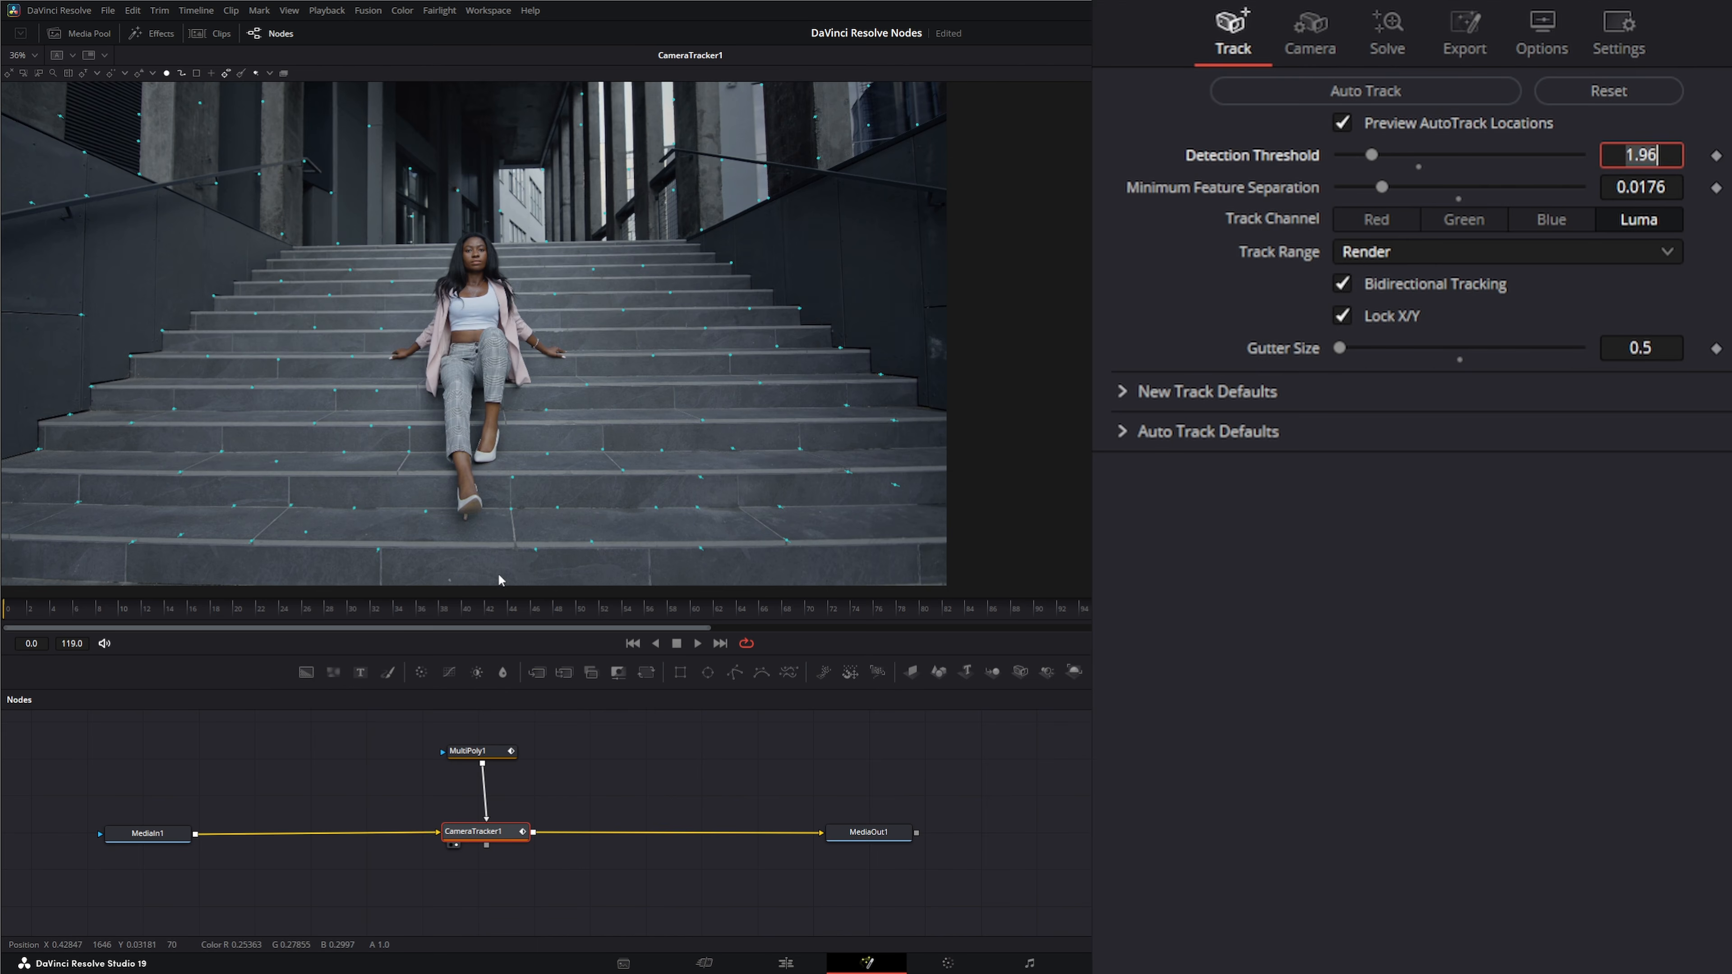
pyautogui.click(1366, 90)
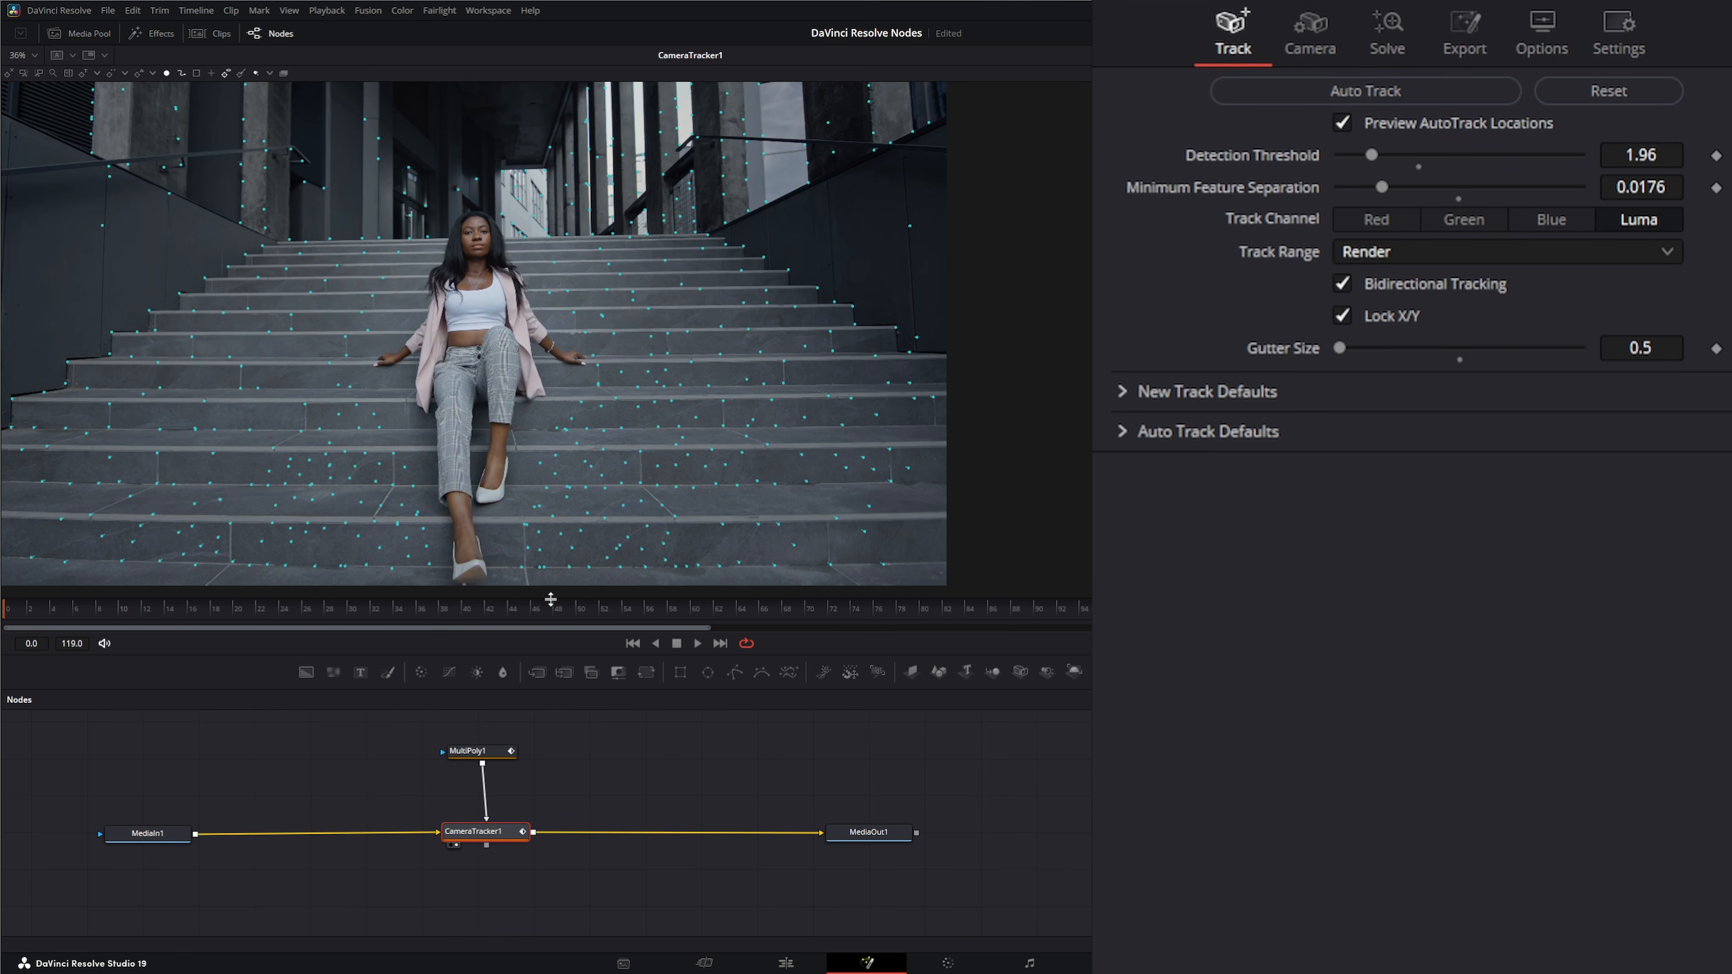
pyautogui.scroll(-2, 579, 519)
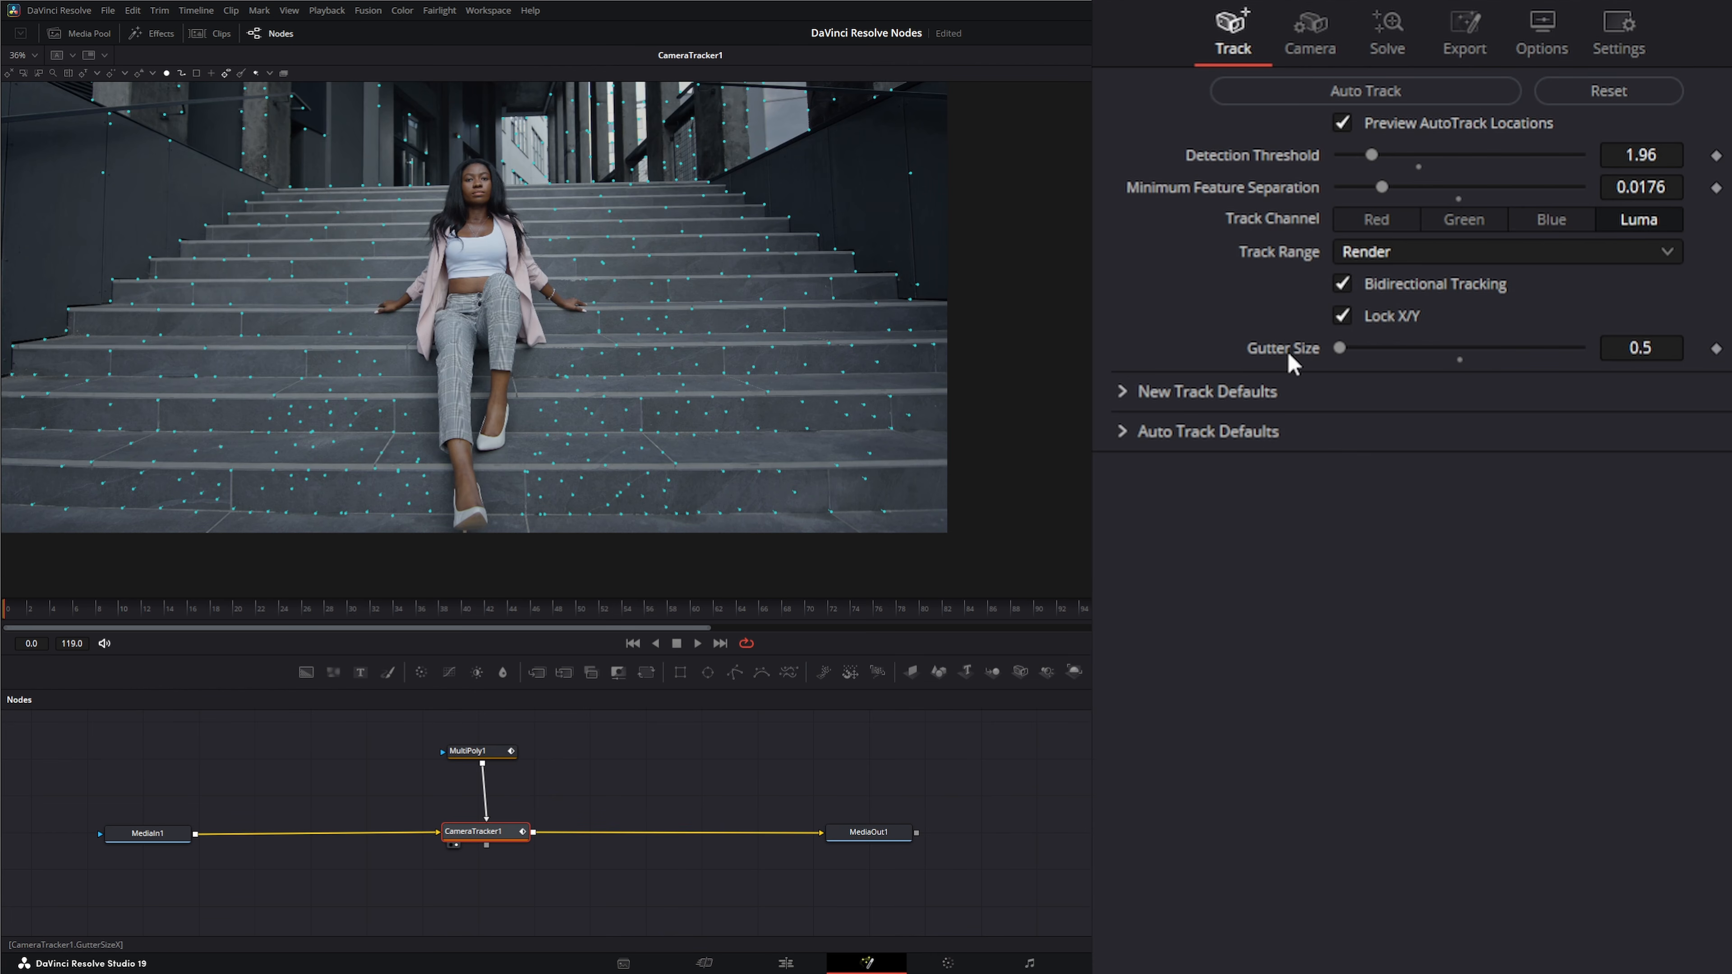
# Try the Fusion Tracker and Planar types in New Track Defaults, view the Pattern Distortion Type options, and return Tracker to Optical Flow.
pyautogui.click(1122, 392)
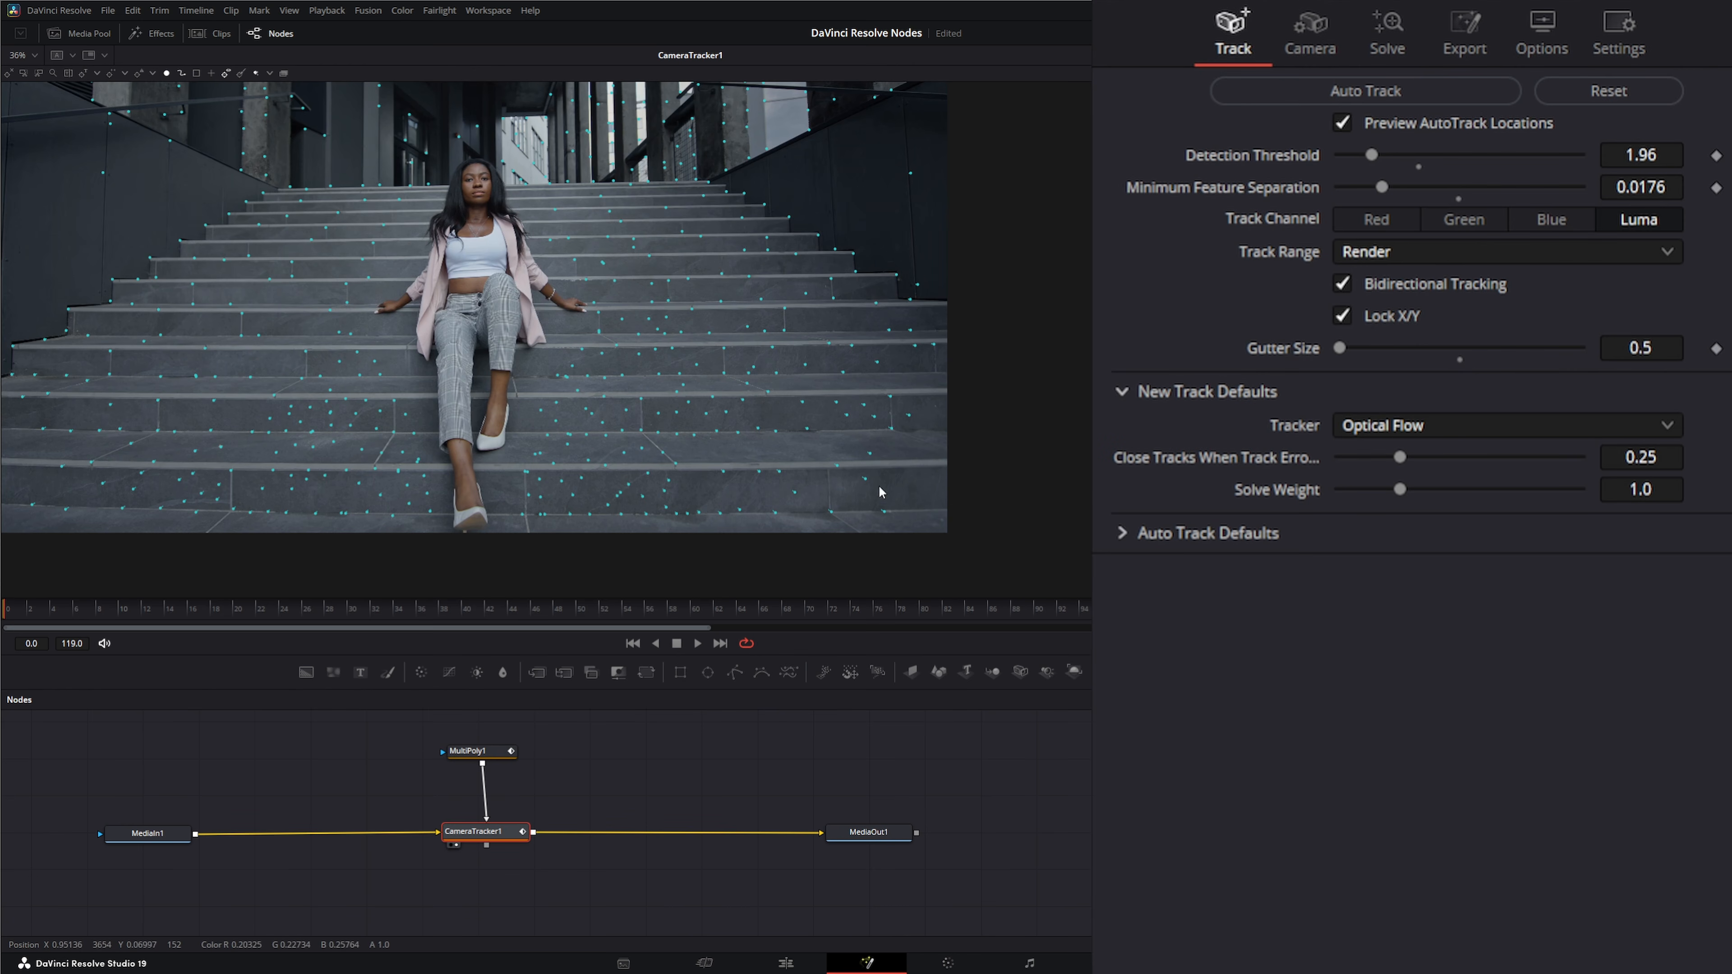
pyautogui.moveTo(770, 319); pyautogui.dragTo(771, 395)
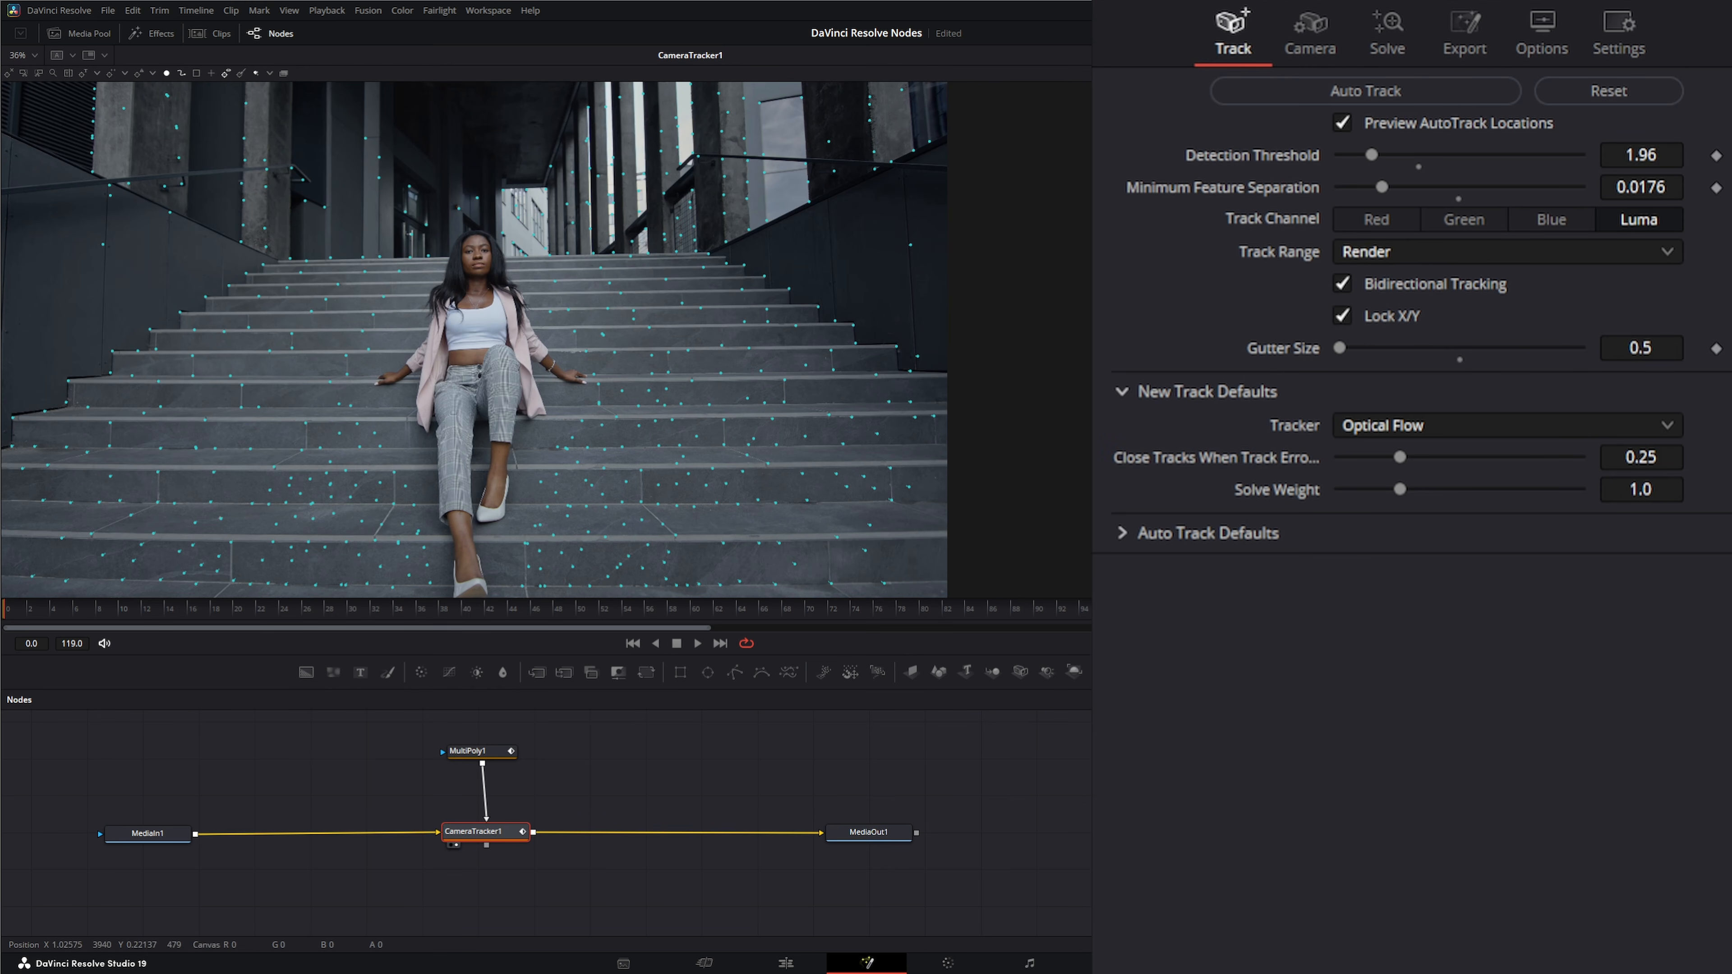
pyautogui.click(1368, 426)
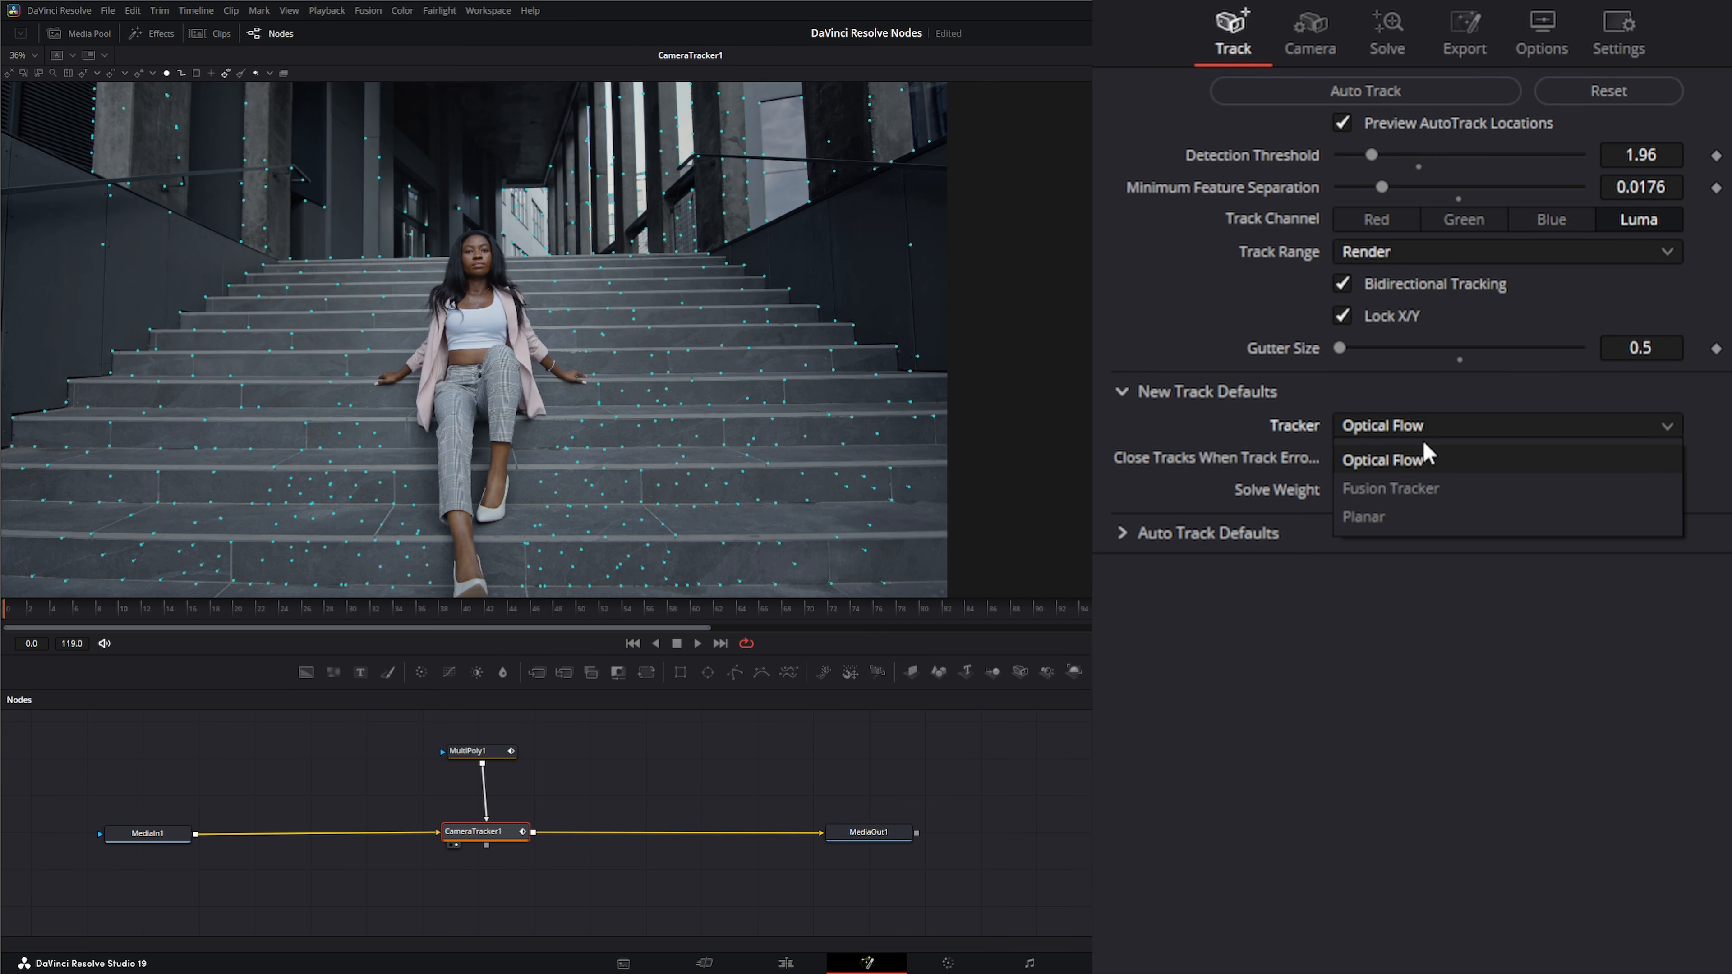
pyautogui.click(1383, 494)
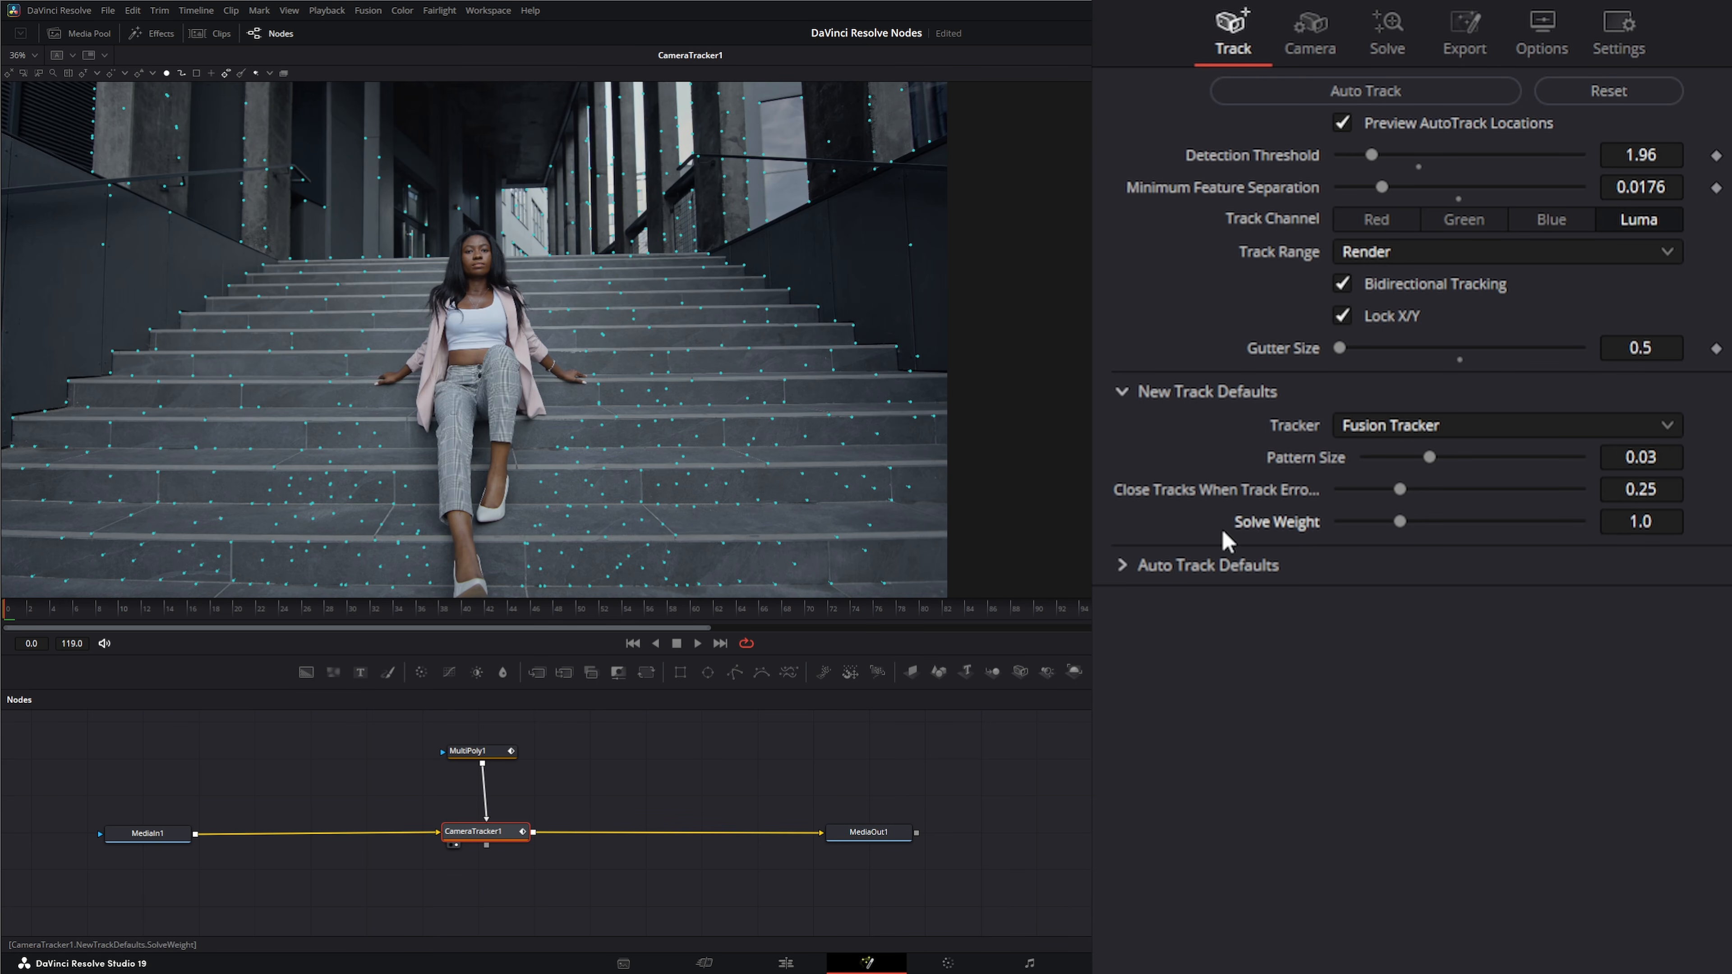
pyautogui.click(1391, 425)
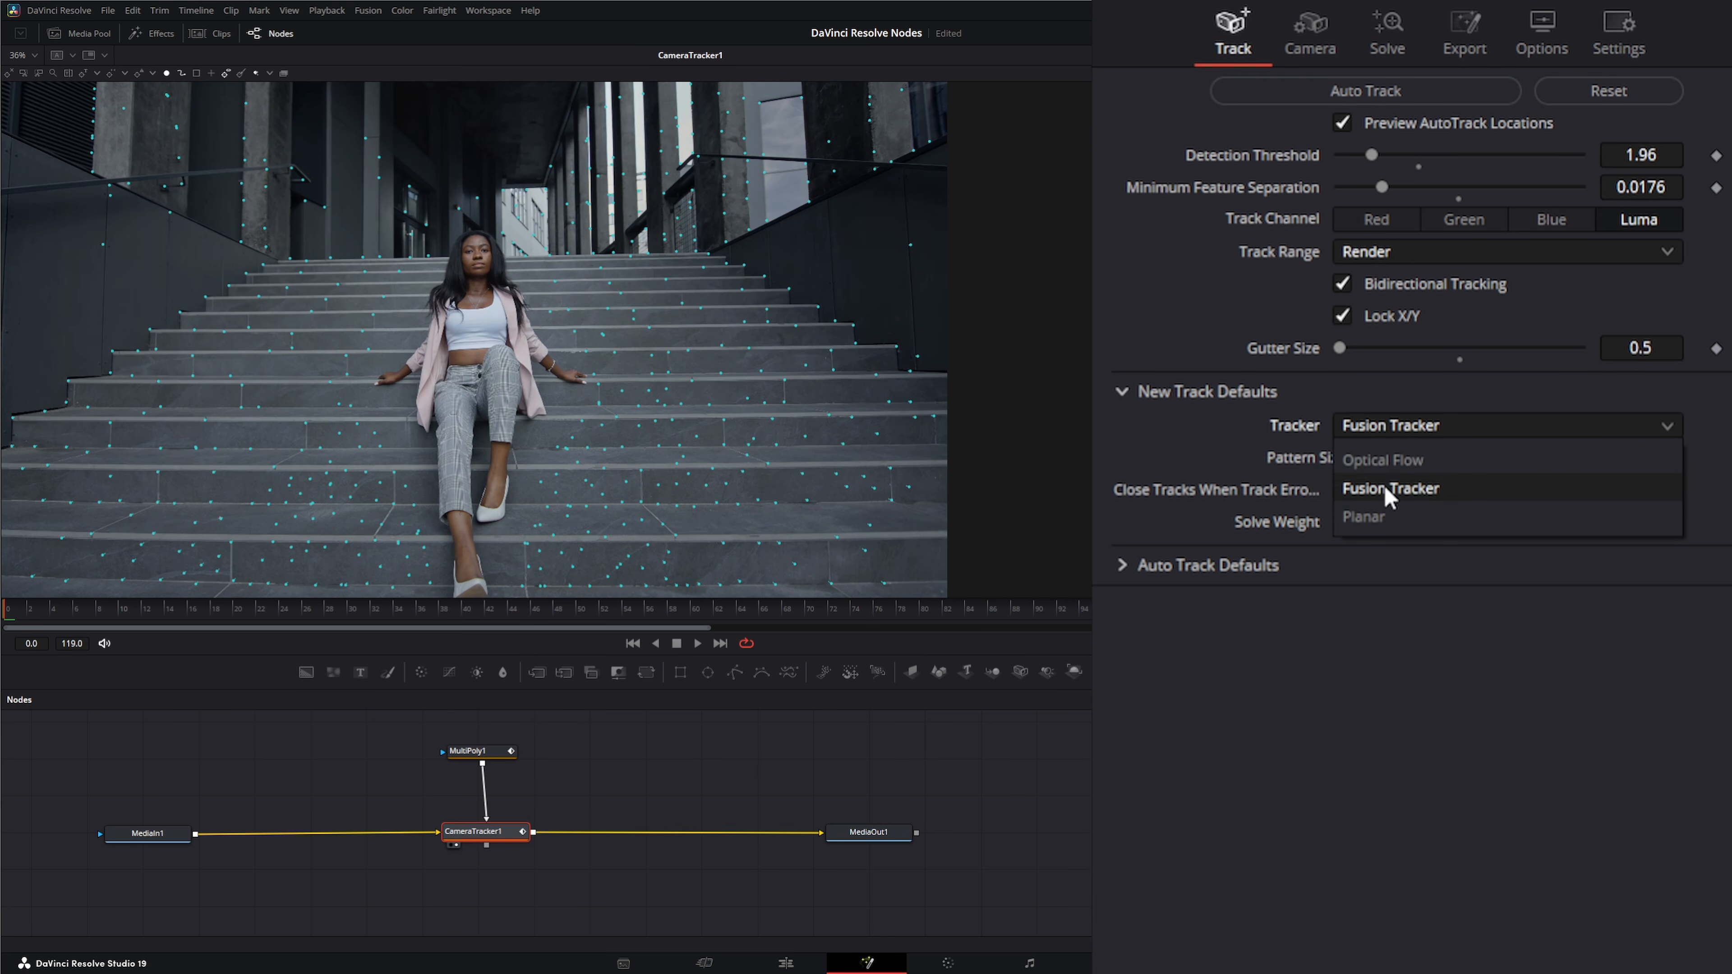
pyautogui.click(1384, 516)
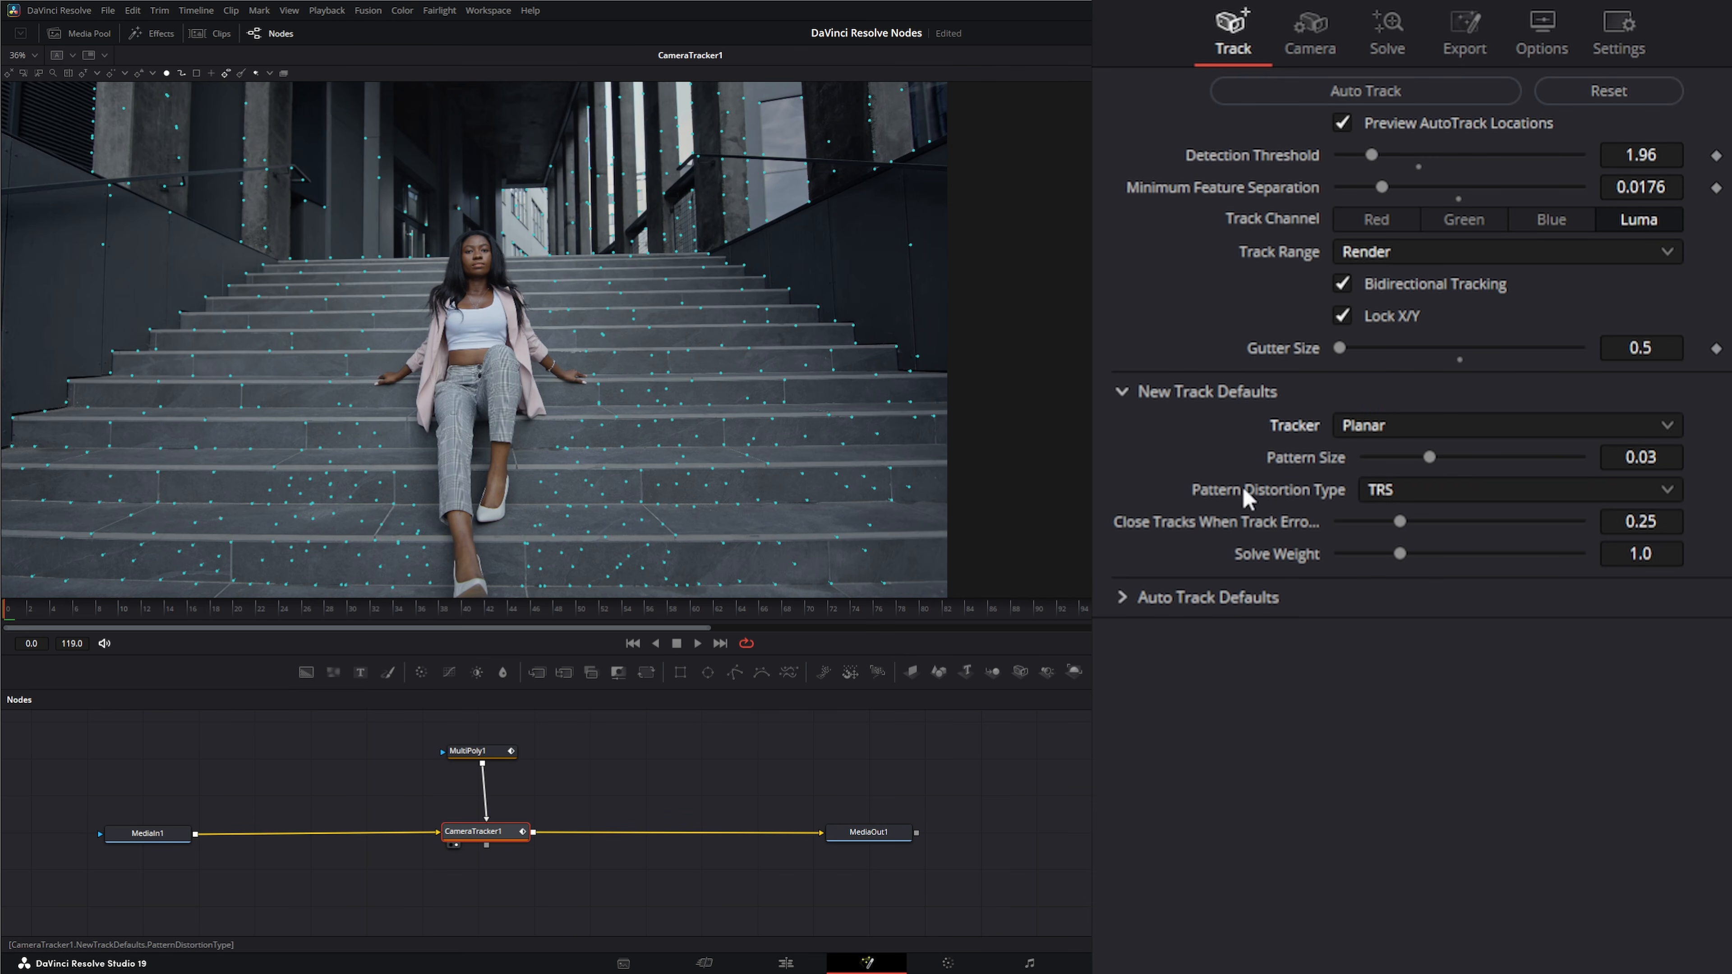
pyautogui.click(1435, 496)
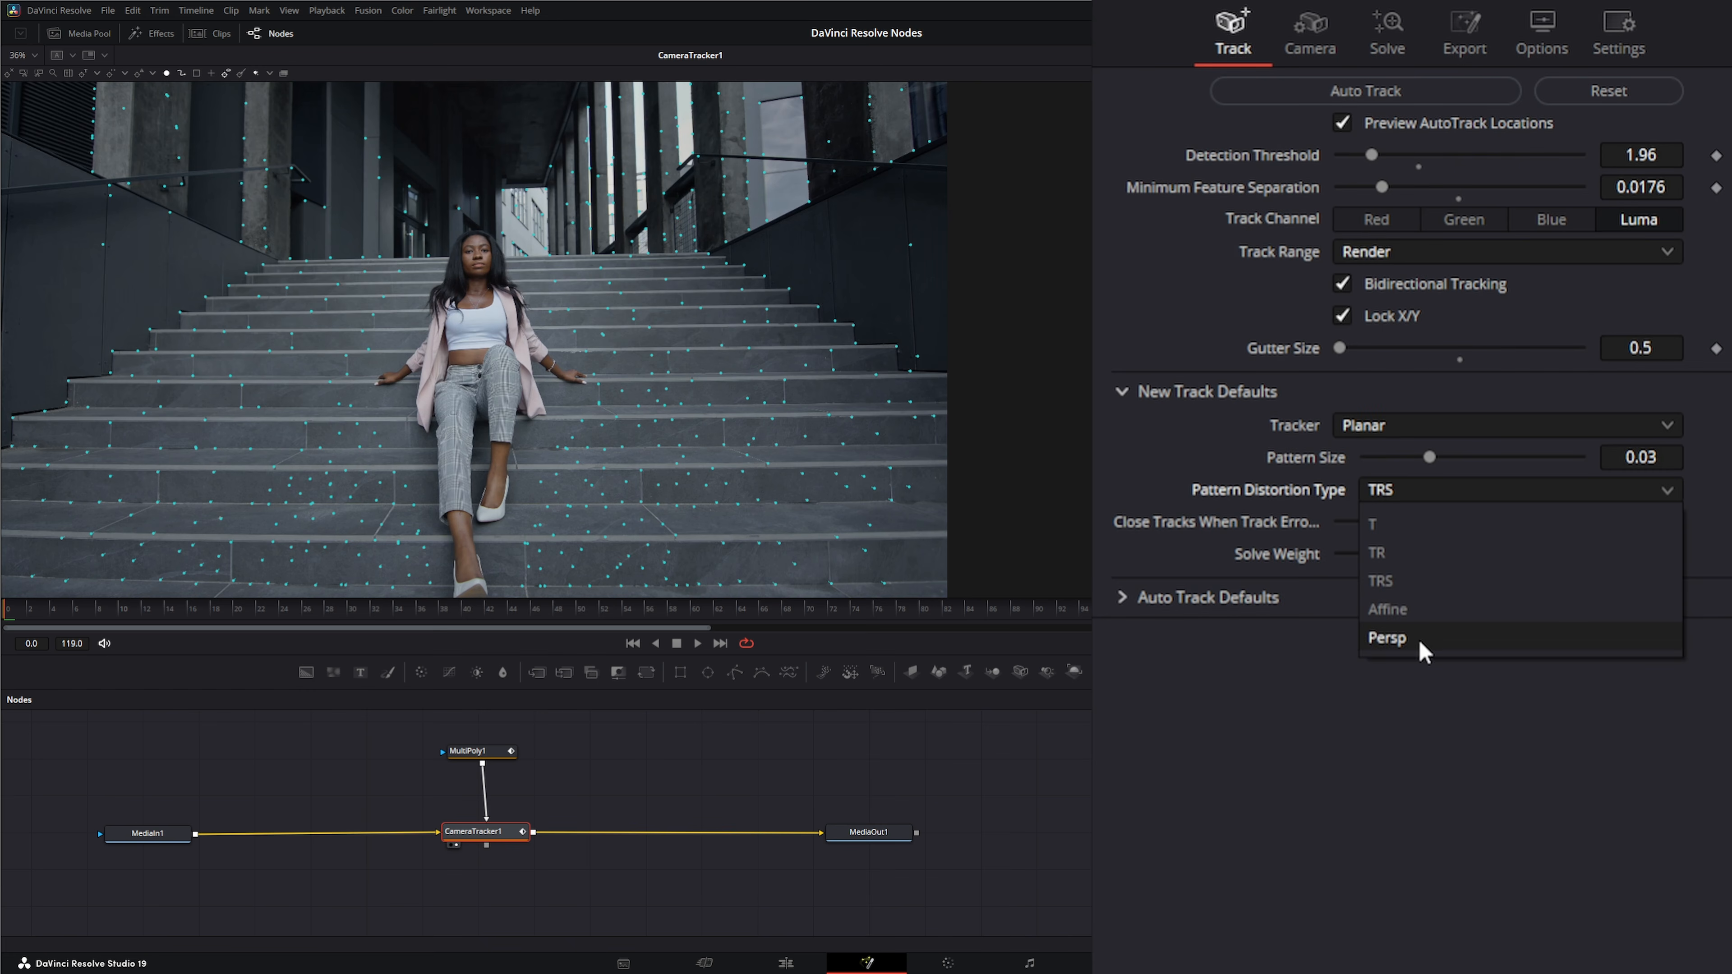
pyautogui.click(1379, 737)
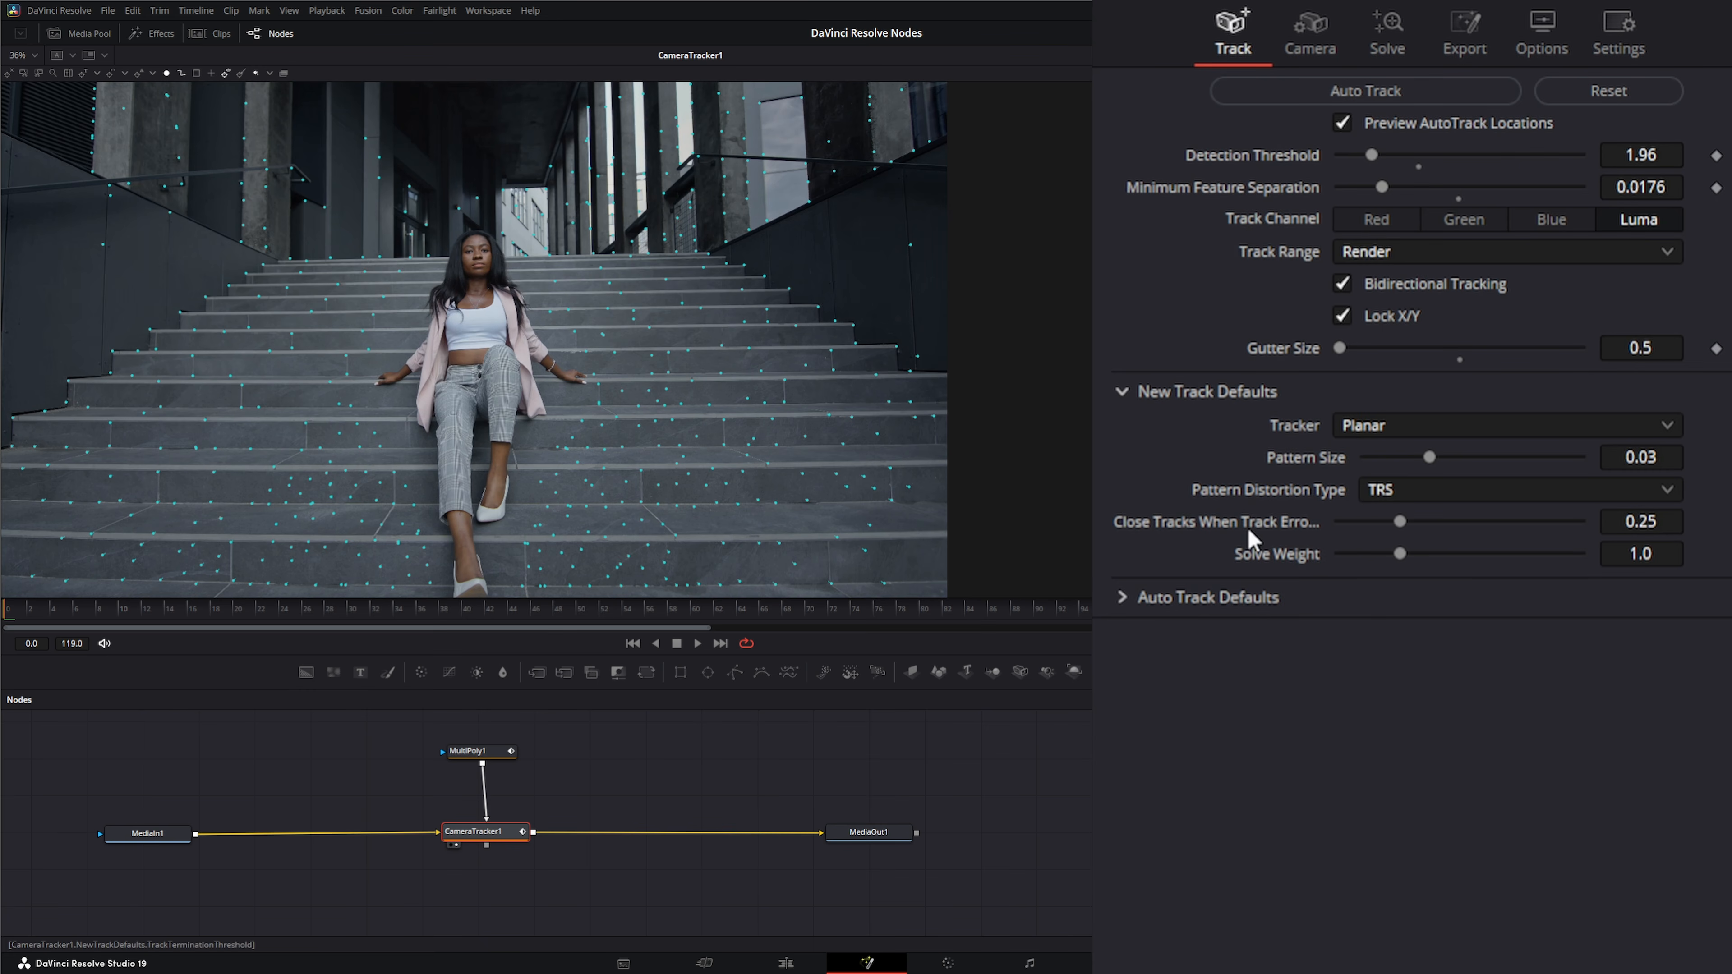
pyautogui.click(1381, 428)
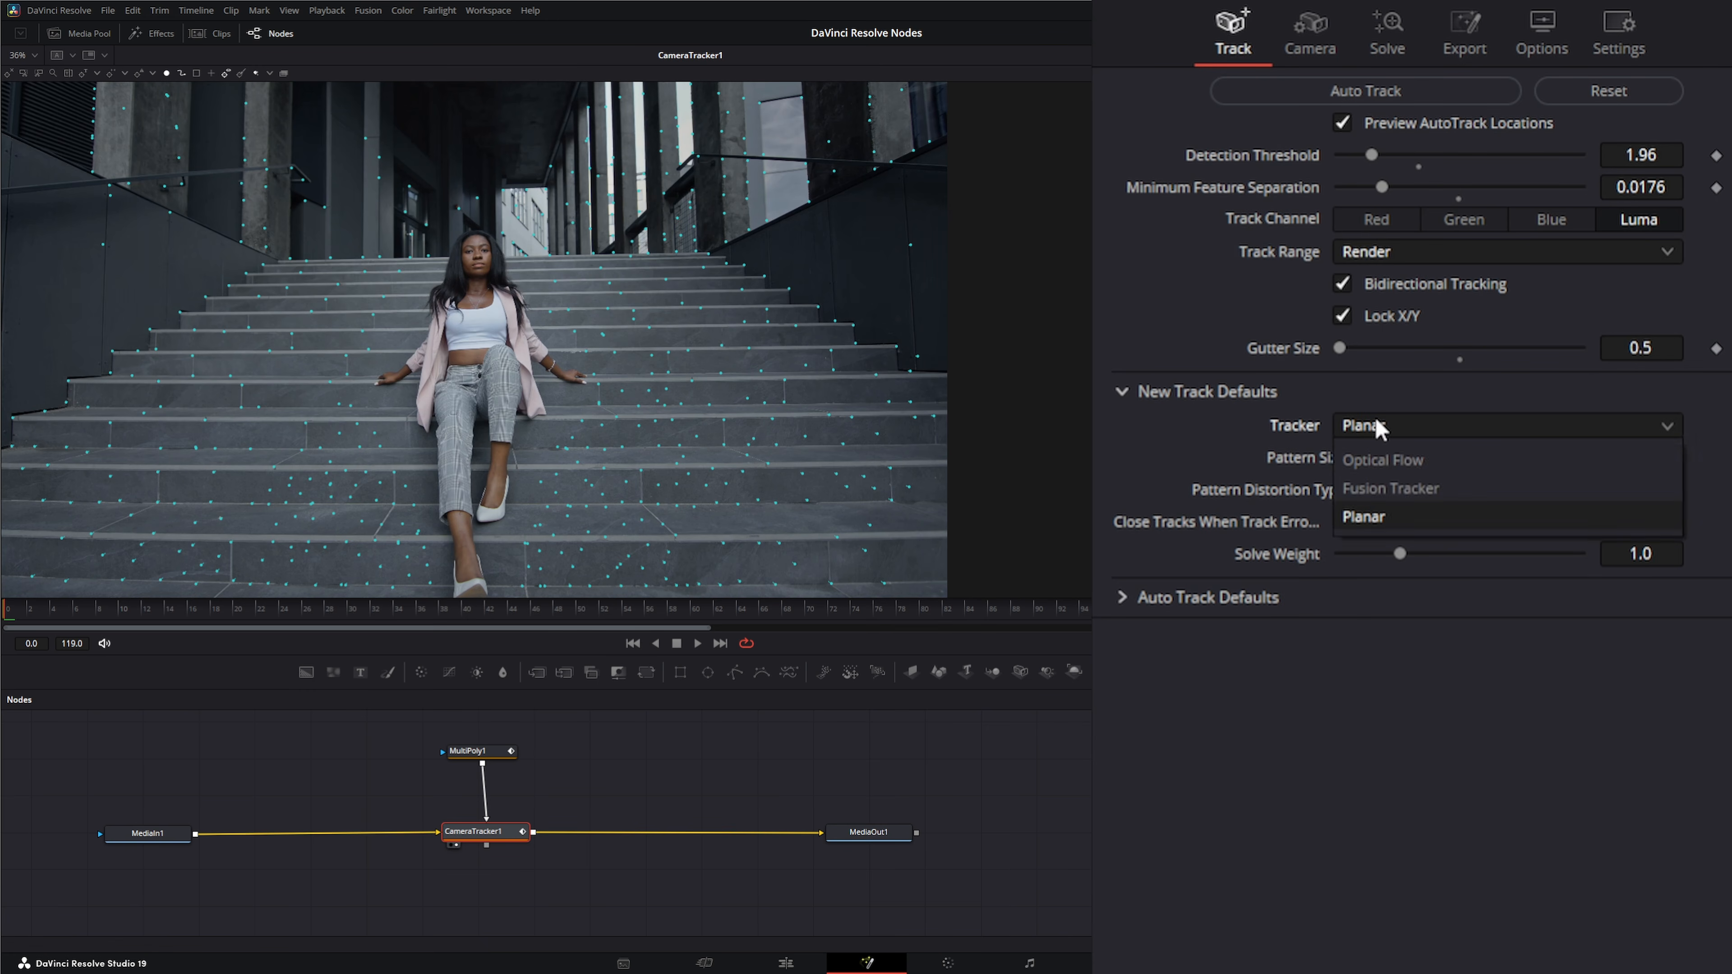
pyautogui.click(1398, 462)
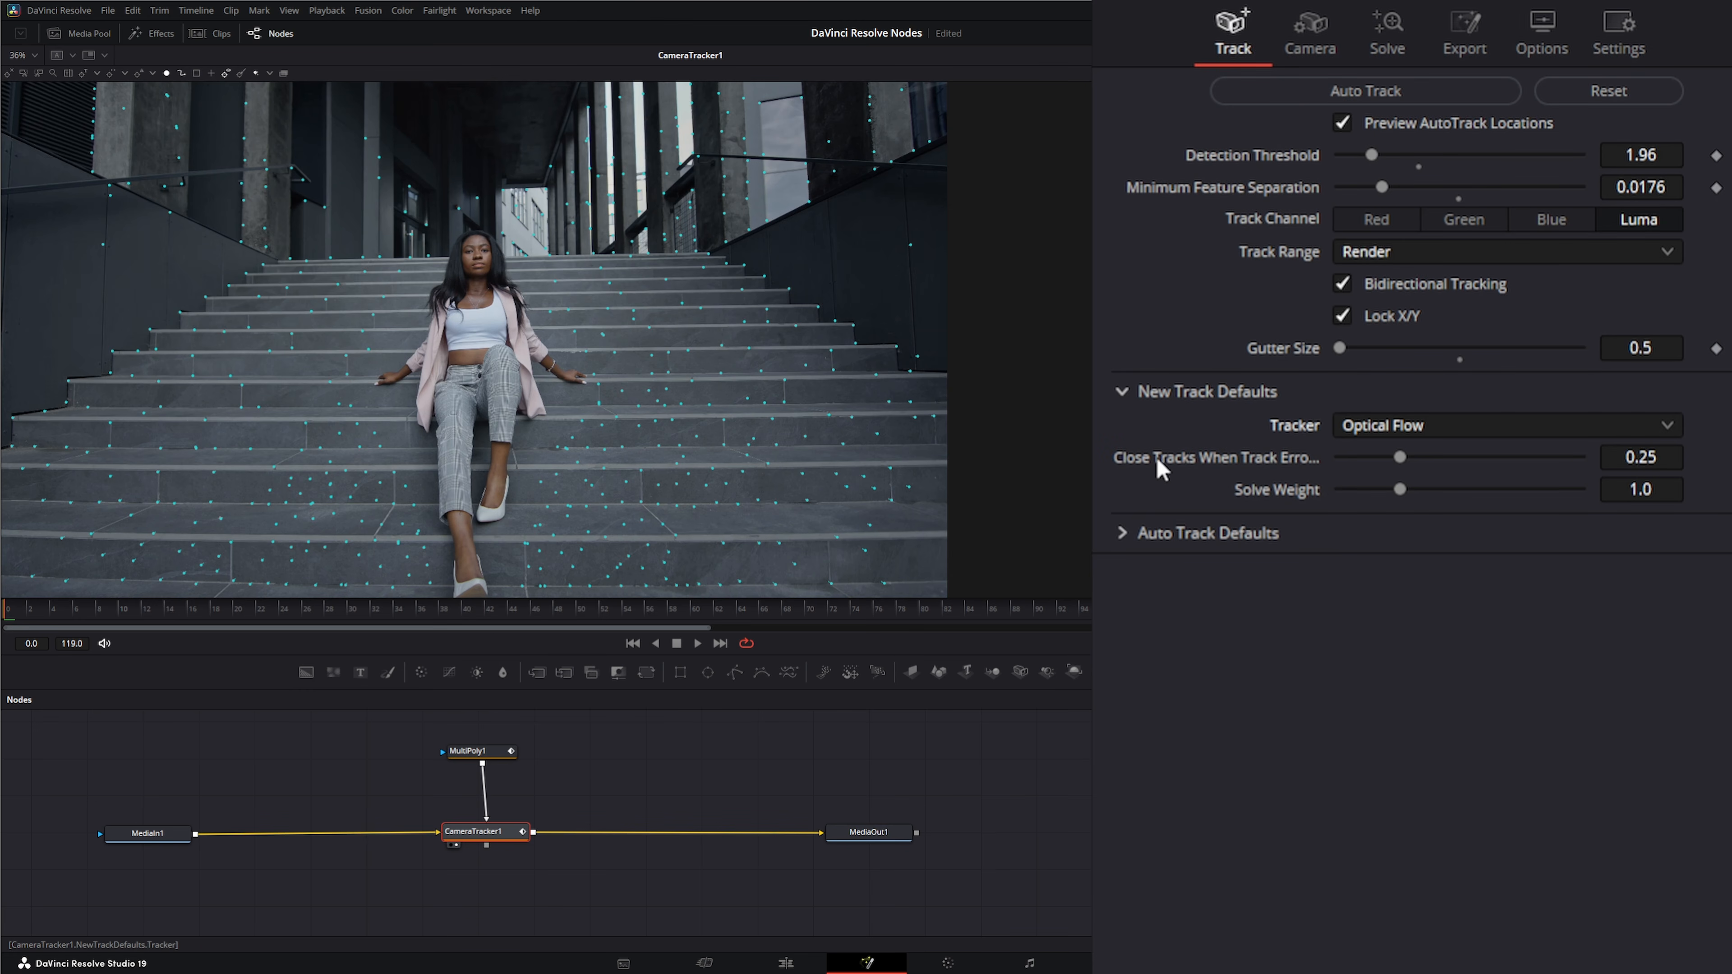
pyautogui.click(1124, 393)
# Try green and amber (#cc9c22) Track Colors in Auto Track Defaults, and cancel the color change.
pyautogui.click(1121, 429)
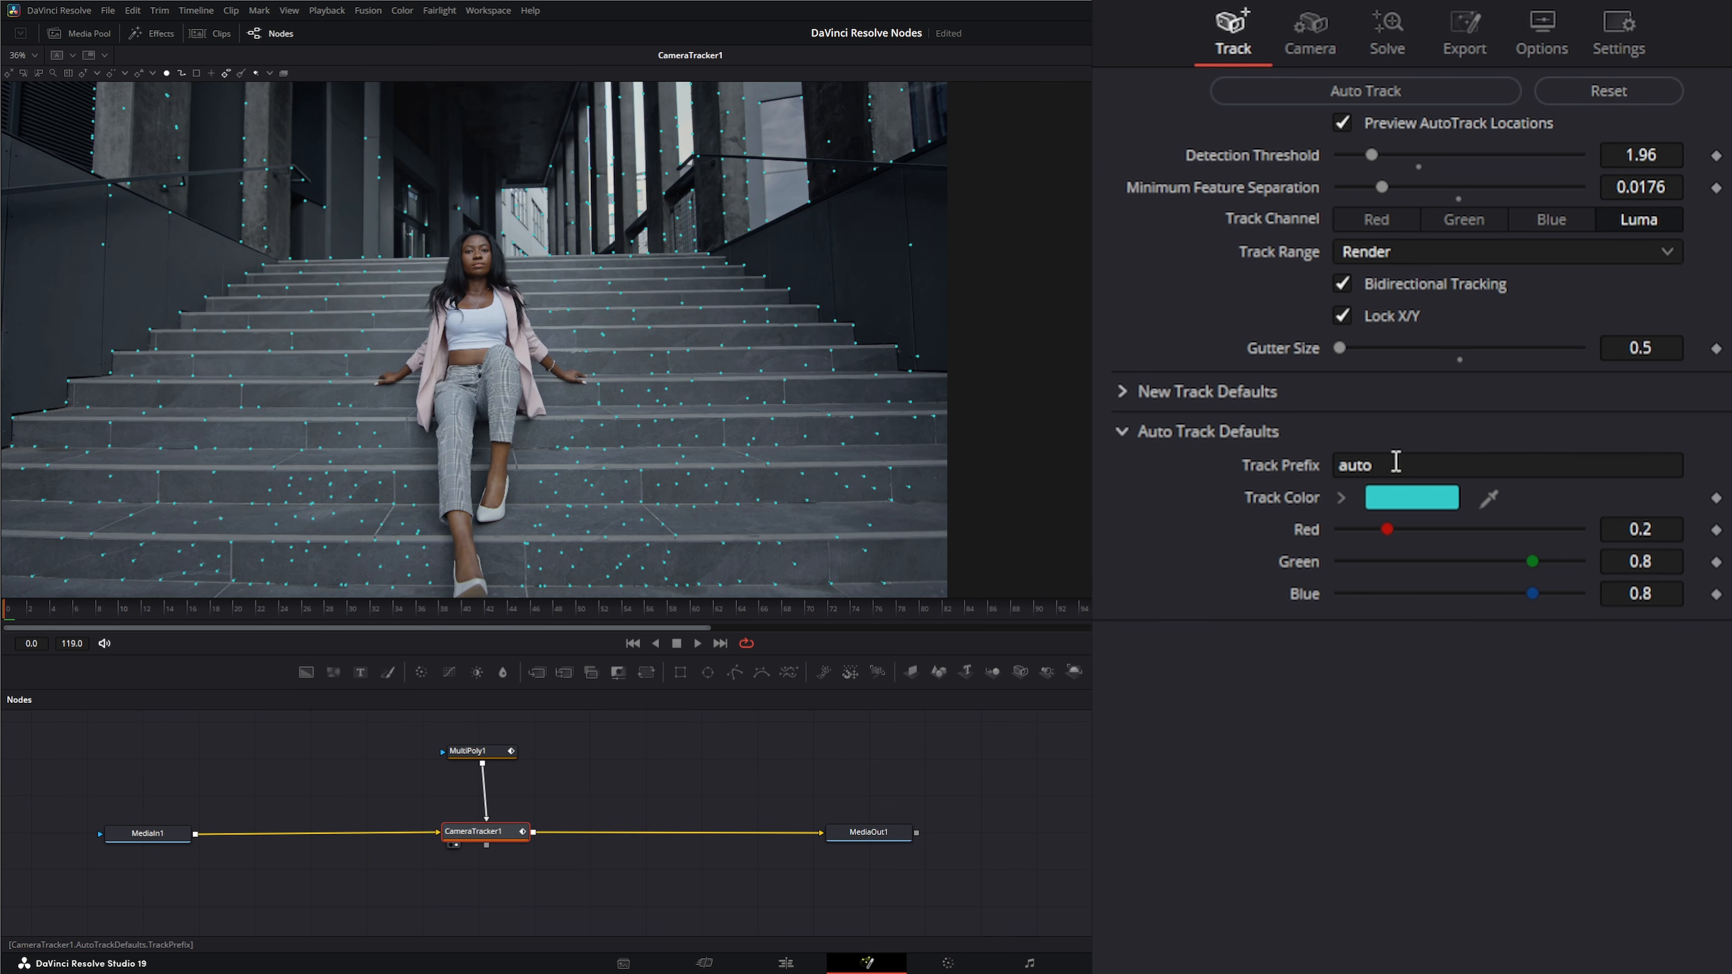
pyautogui.click(1396, 503)
pyautogui.click(942, 399)
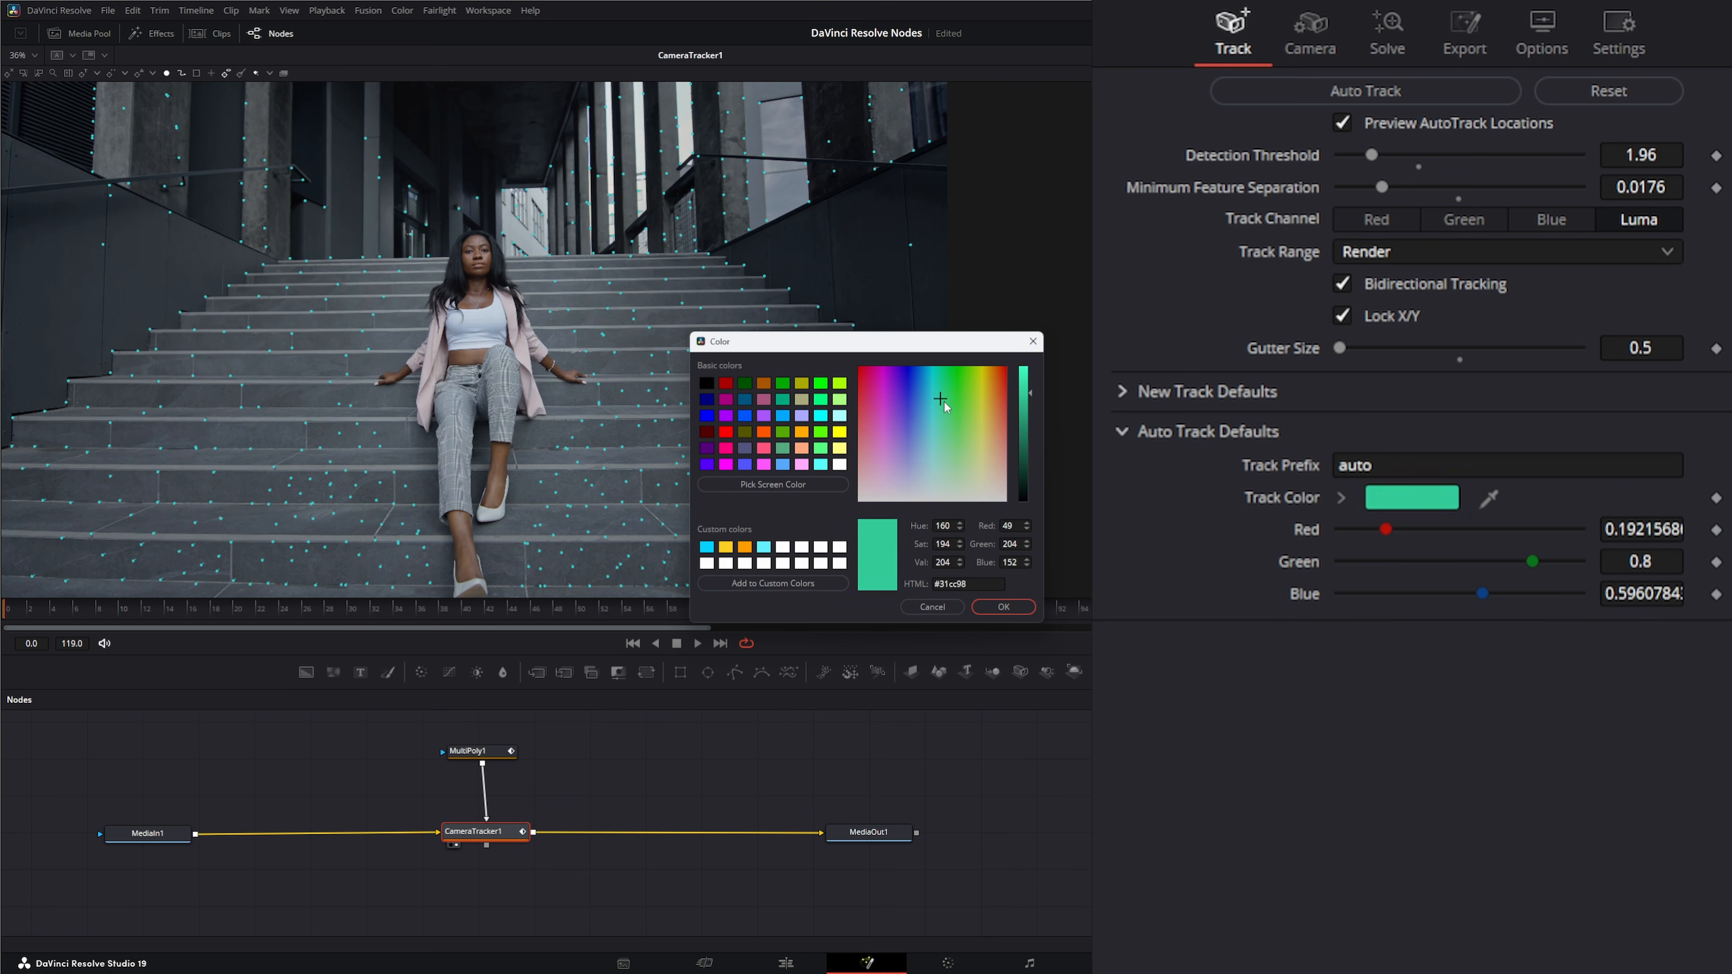
pyautogui.moveTo(945, 402); pyautogui.dragTo(988, 388)
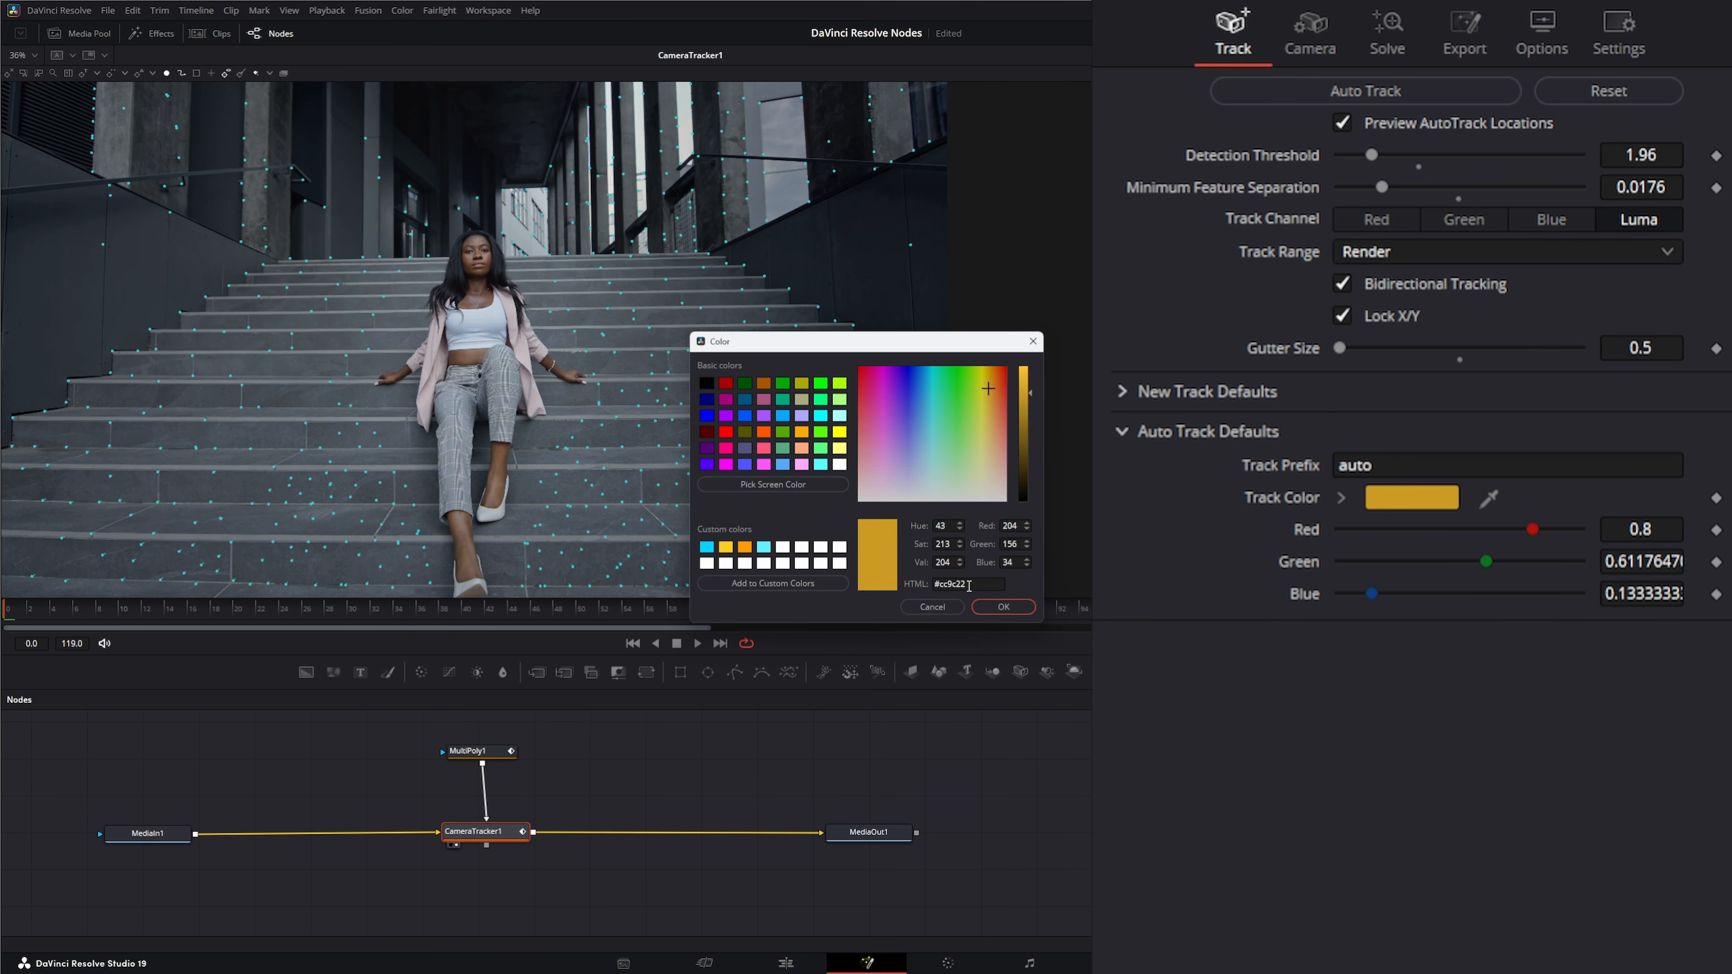
pyautogui.click(933, 607)
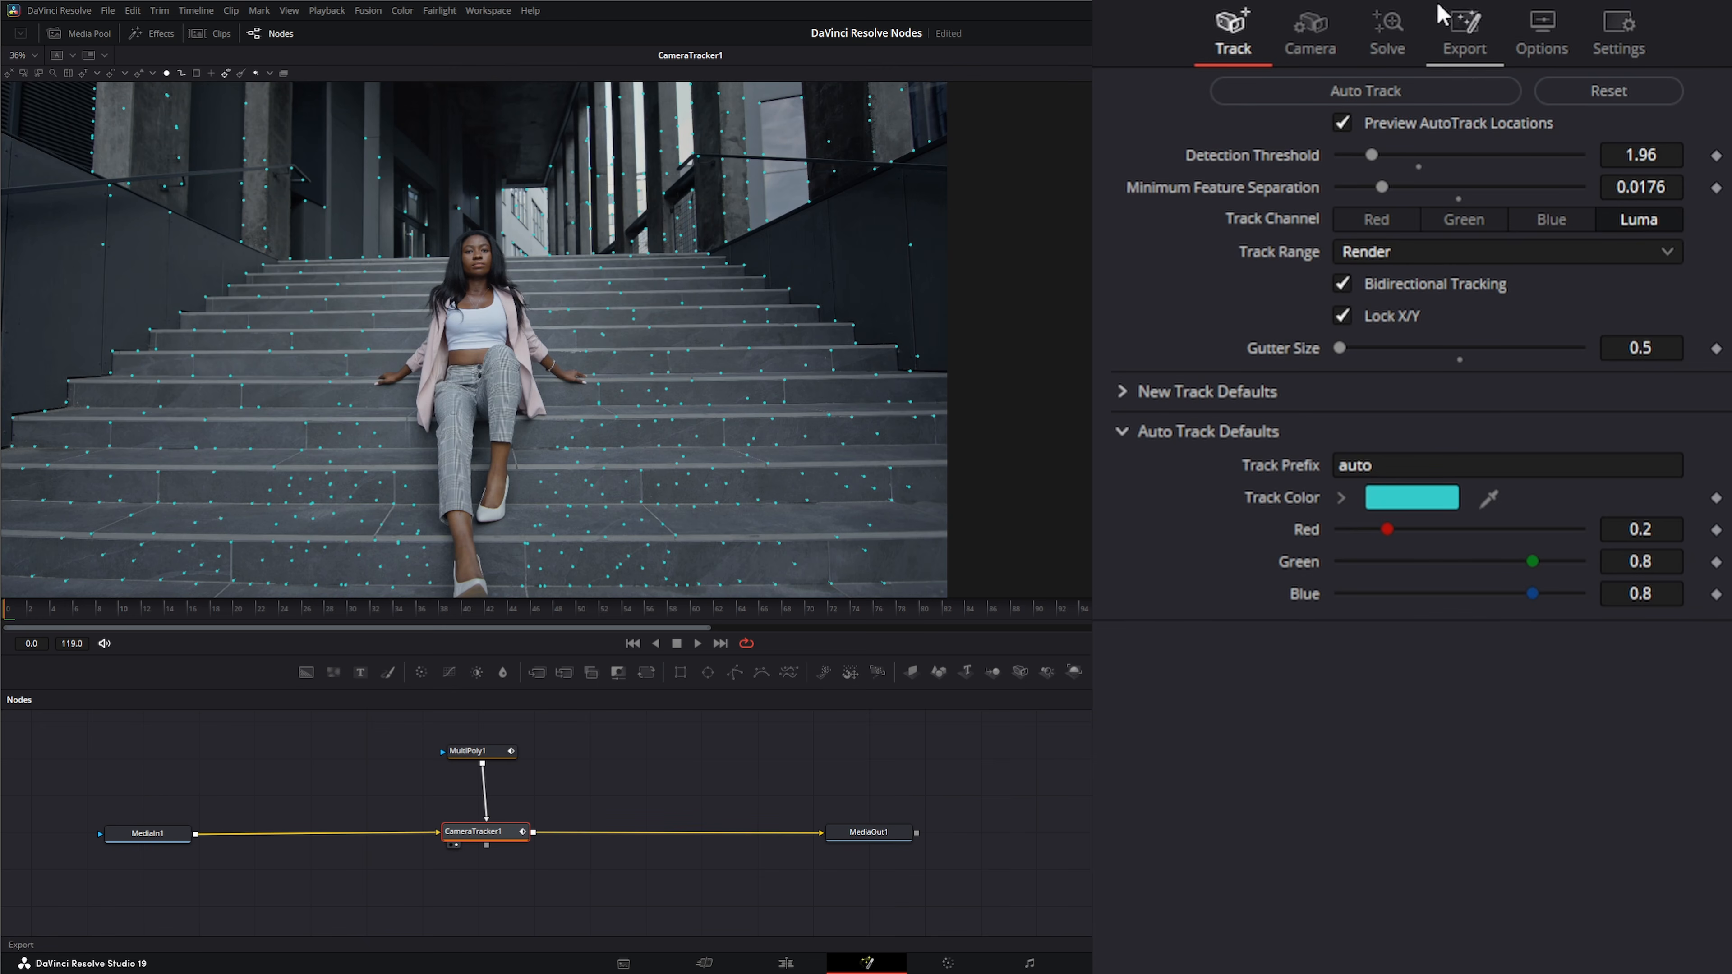
# Examine the Track Colors choices in CameraTracker1's display options, and return to the tracking settings with Auto Track Defaults collapsed.
pyautogui.click(1554, 29)
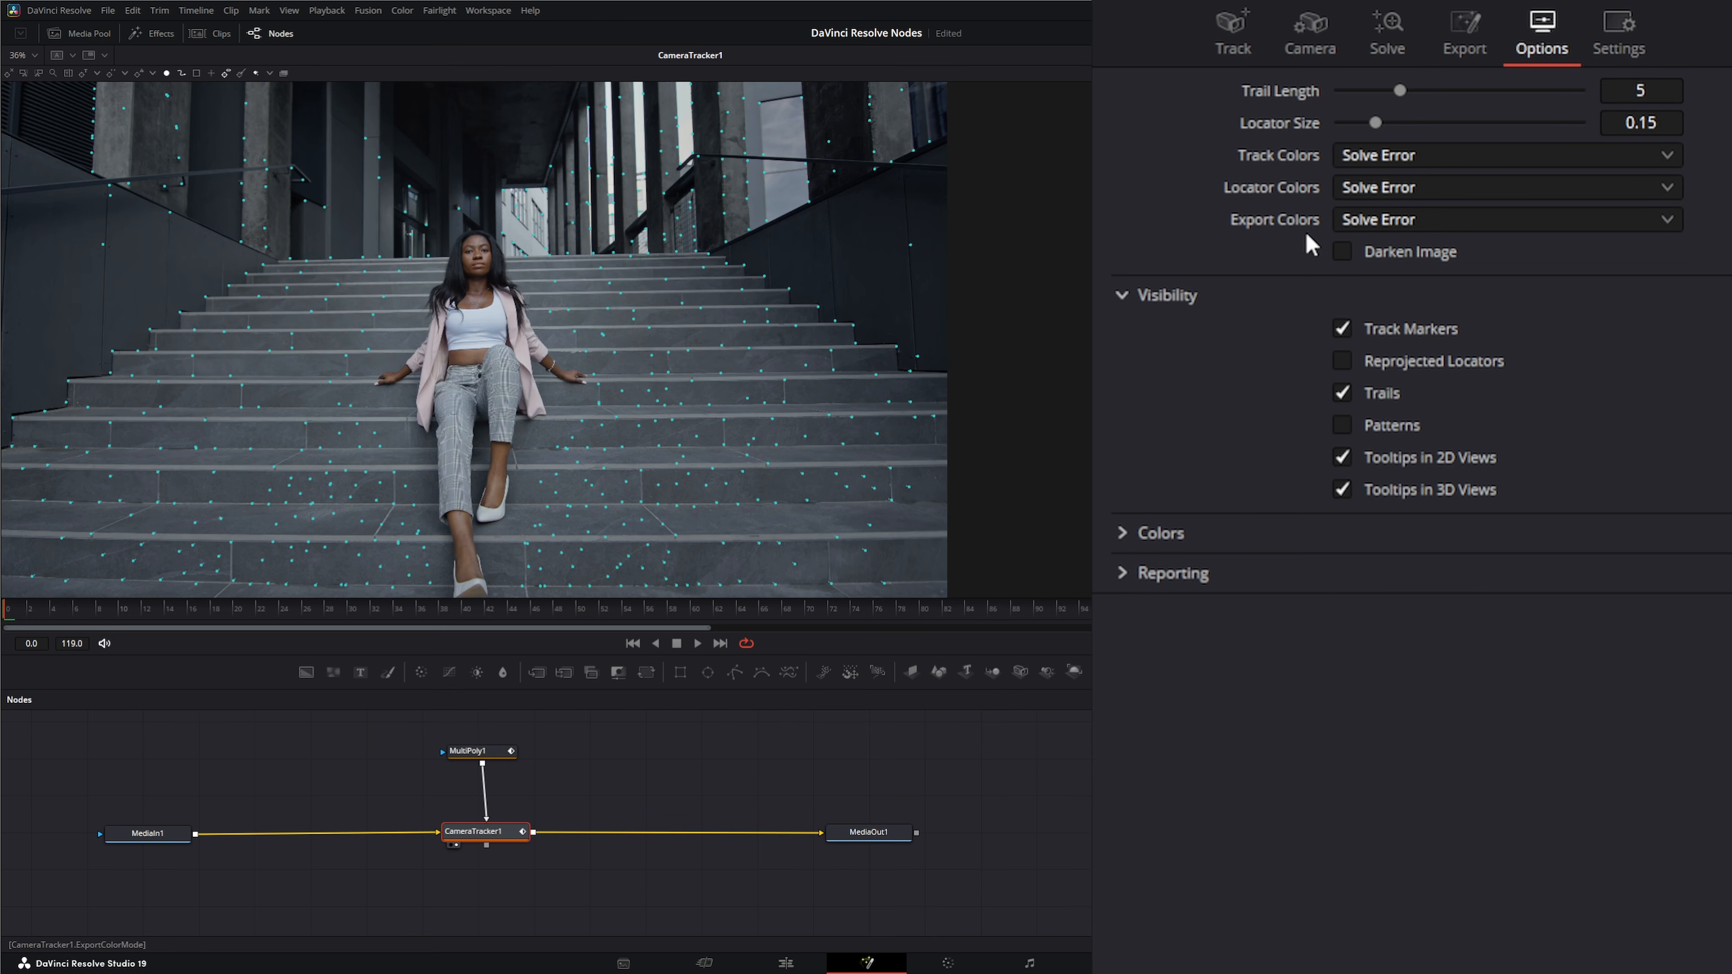
pyautogui.click(1371, 155)
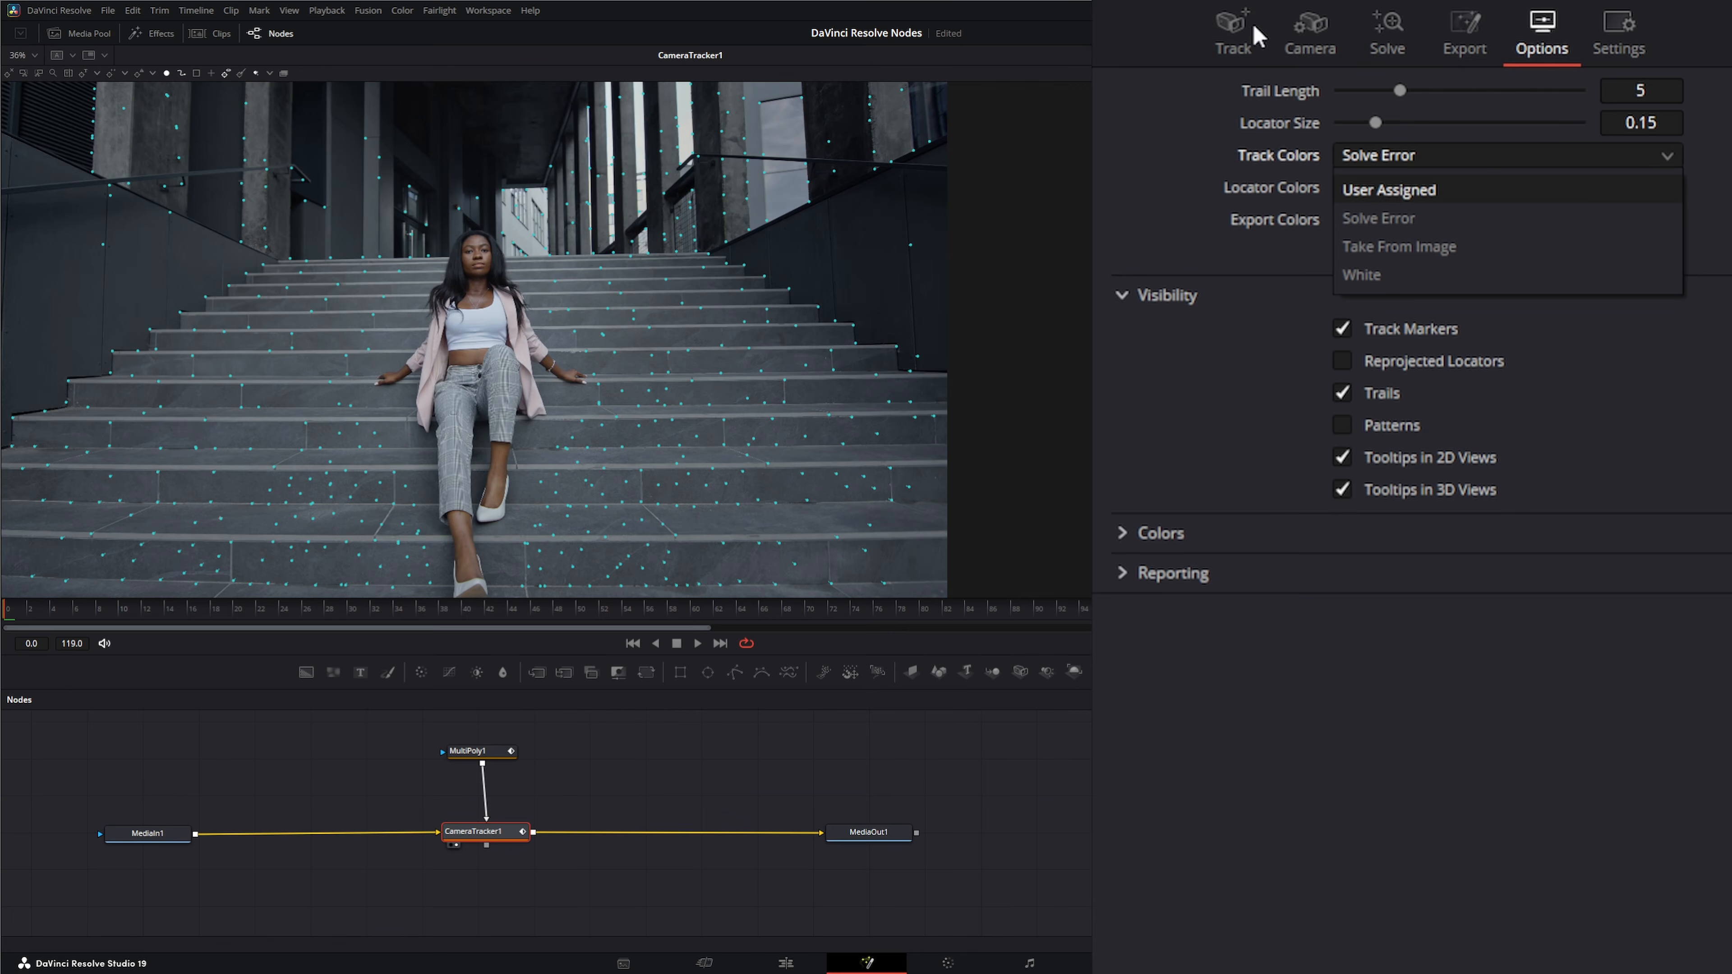
pyautogui.click(1234, 34)
pyautogui.click(1122, 432)
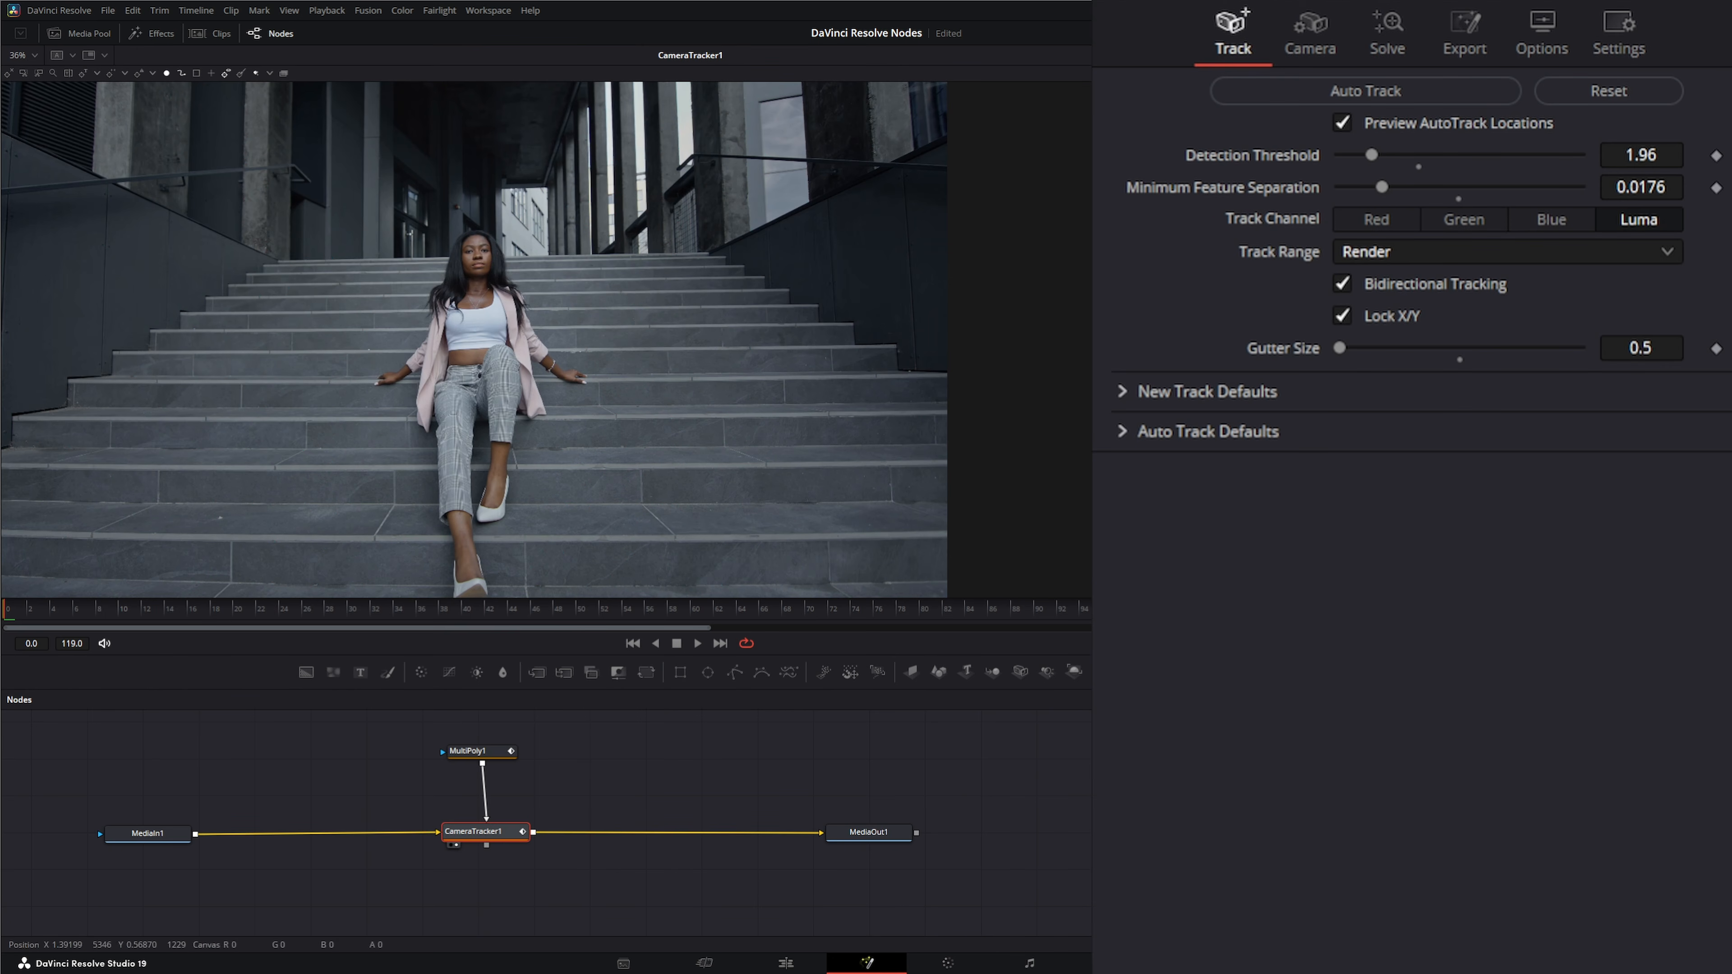
# Run Auto Track on CameraTracker1, open its camera settings, and scrub the clip's opening frames back to the first frame.
pyautogui.click(1415, 91)
pyautogui.click(1313, 38)
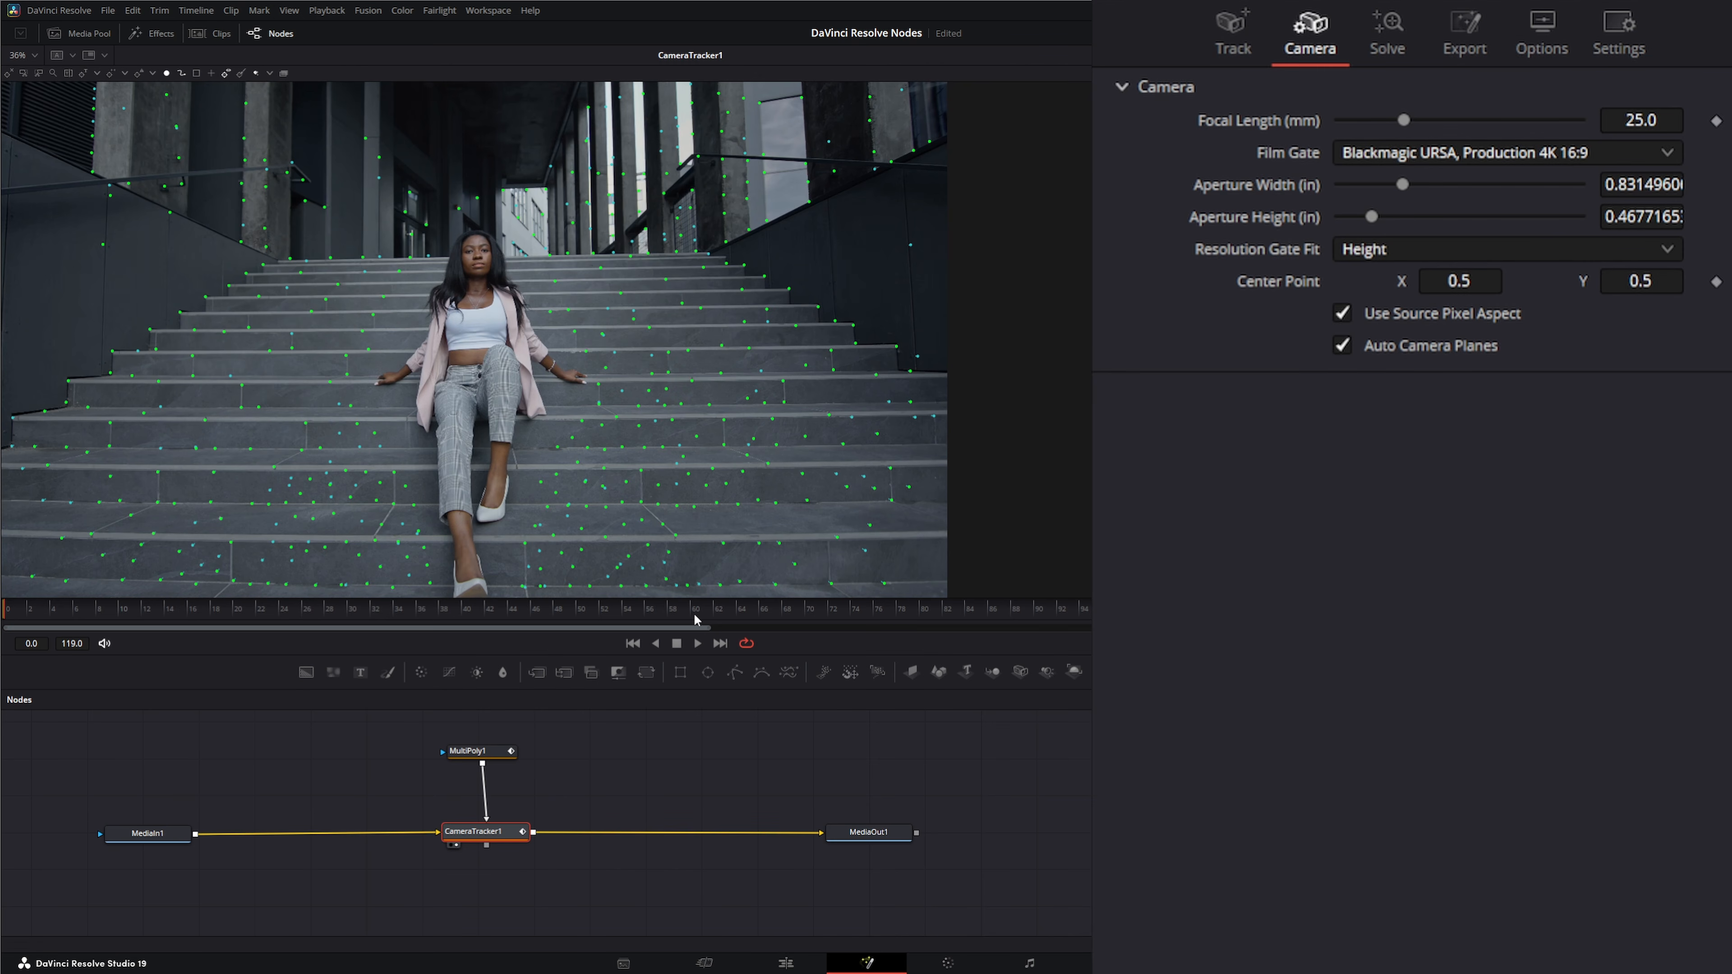
pyautogui.moveTo(133, 616)
pyautogui.mouseDown()
pyautogui.moveTo(456, 607)
pyautogui.moveTo(141, 611)
pyautogui.mouseUp()
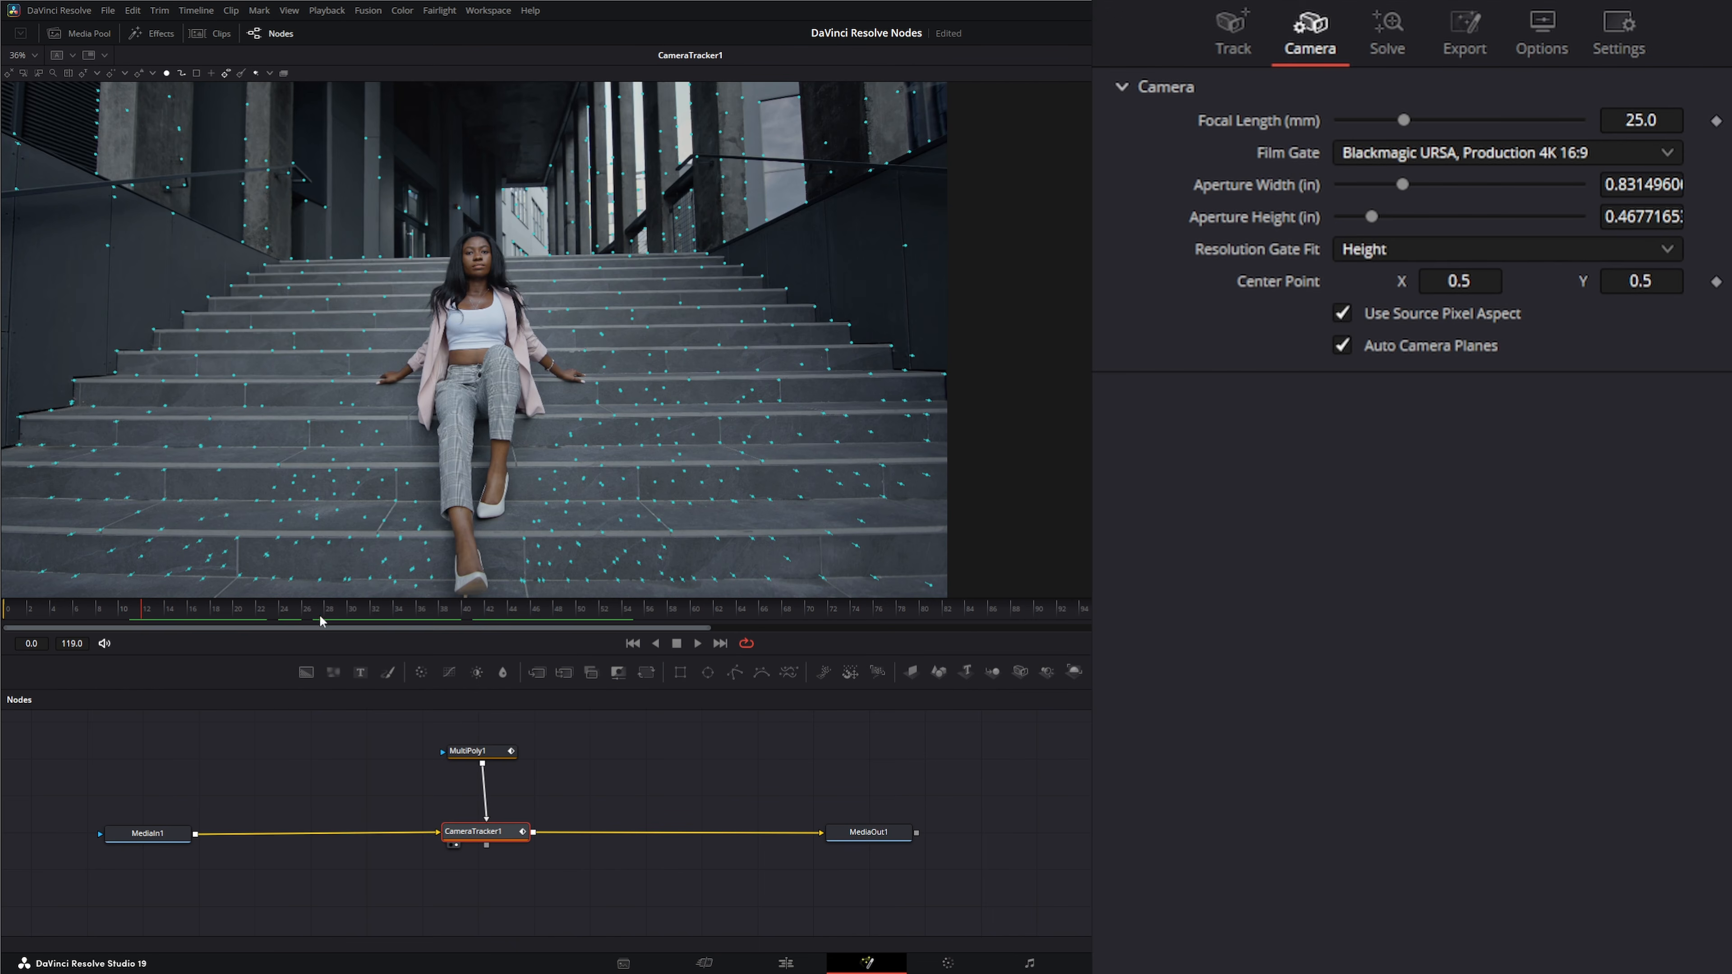
pyautogui.moveTo(119, 615); pyautogui.dragTo(22, 622)
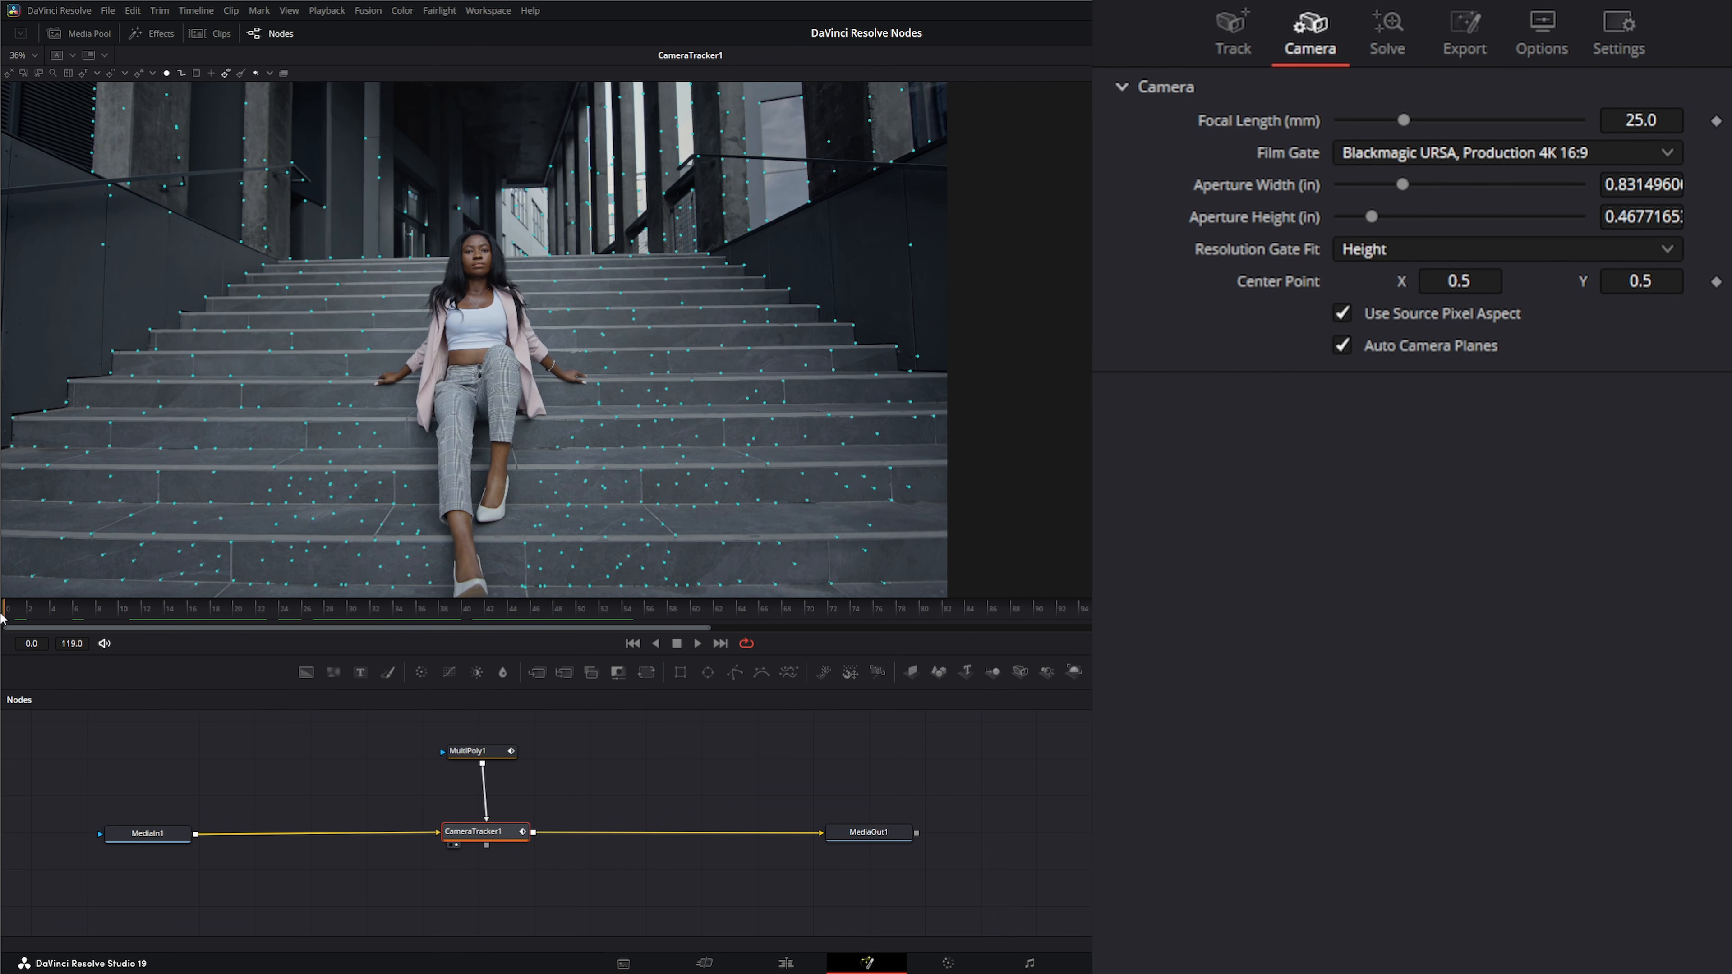
# Browse CameraTracker1's Film Gate presets, keep Blackmagic URSA, Production 4K 16:9, and collapse the Camera settings.
pyautogui.click(1393, 152)
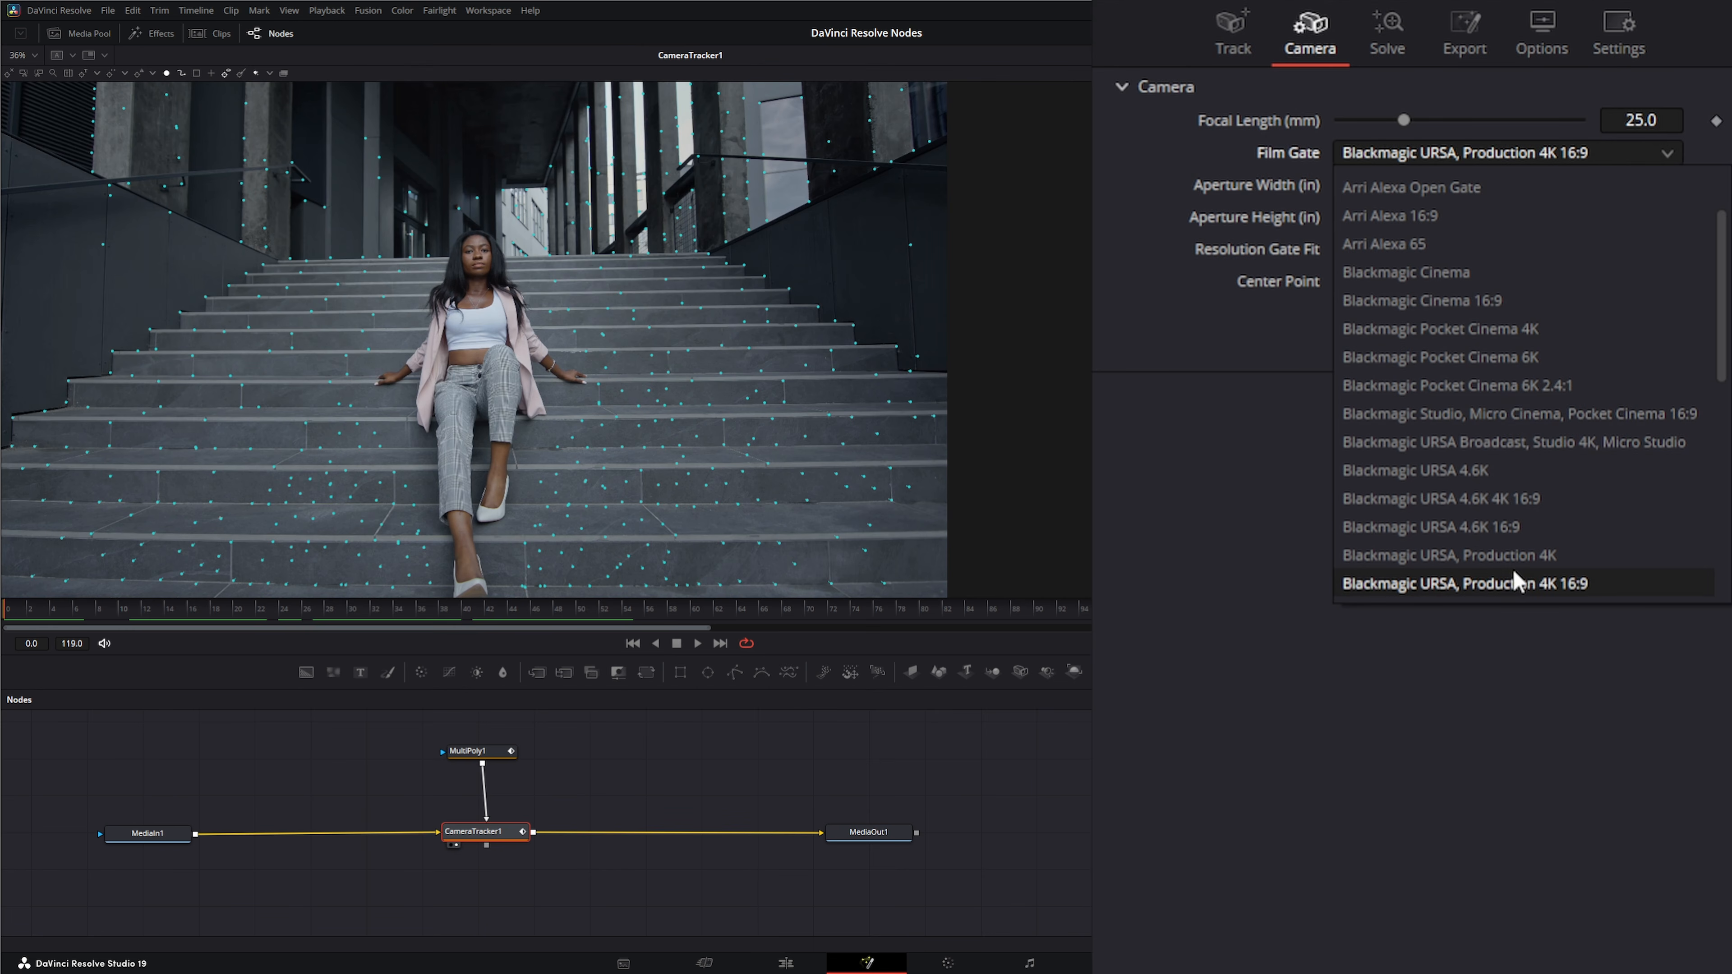
pyautogui.scroll(-3, 1513, 568)
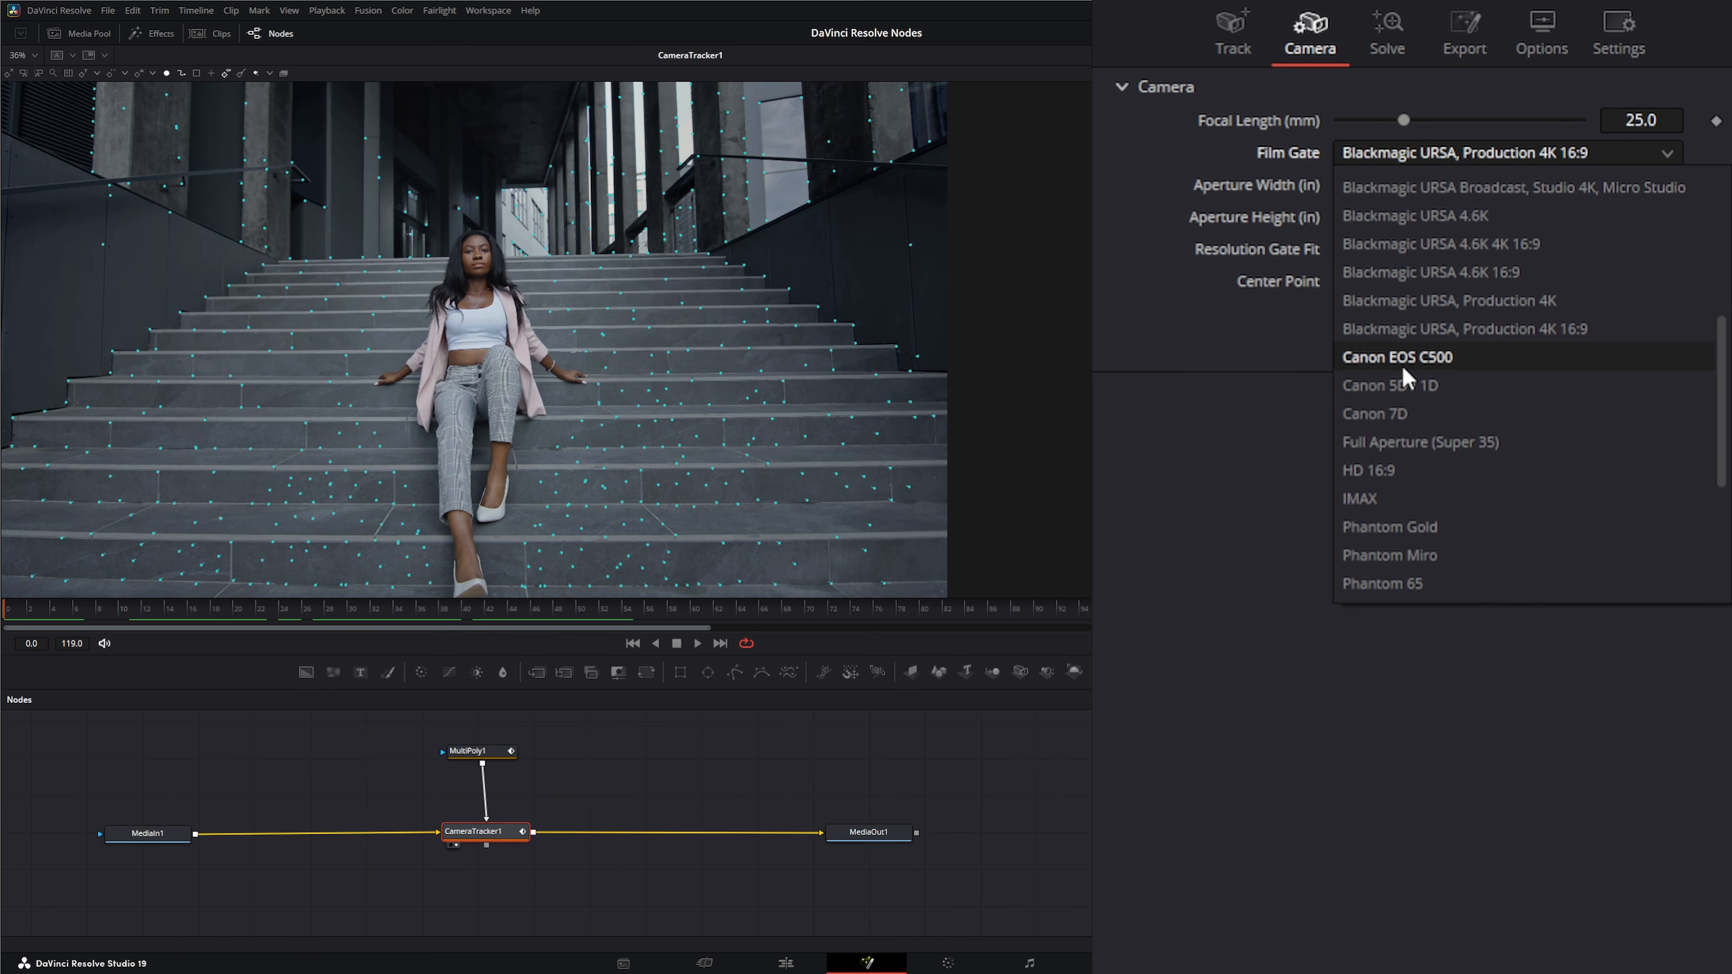
pyautogui.scroll(-1, 1456, 386)
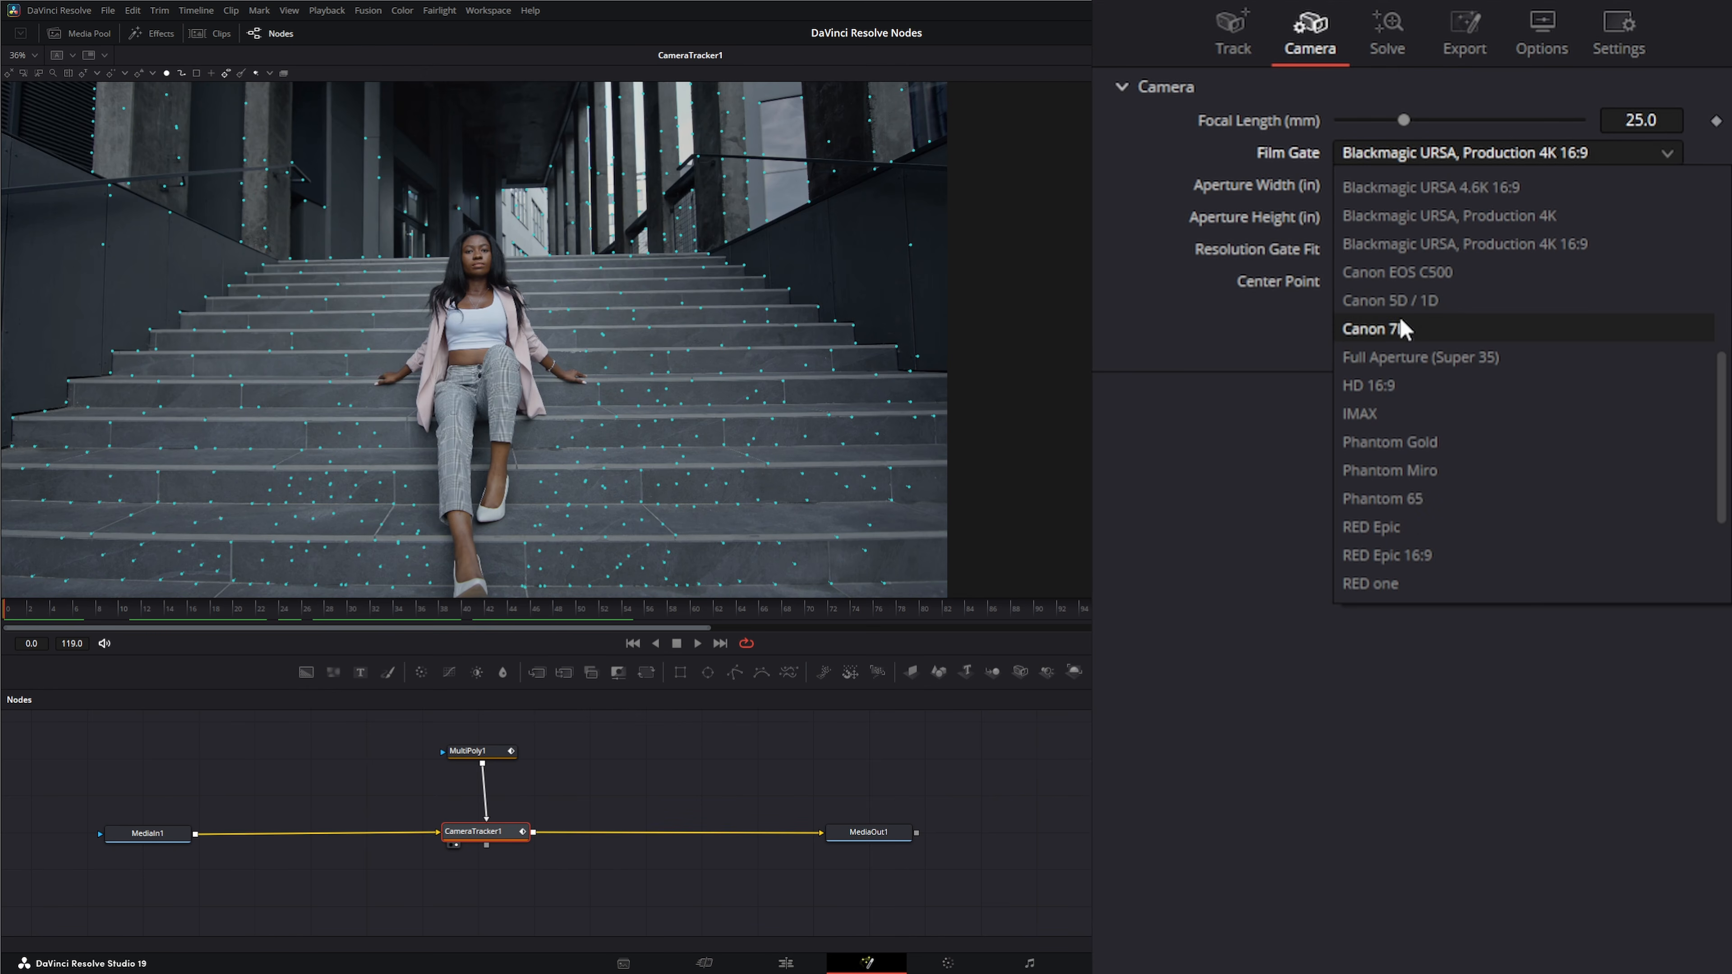
pyautogui.scroll(-2, 1435, 389)
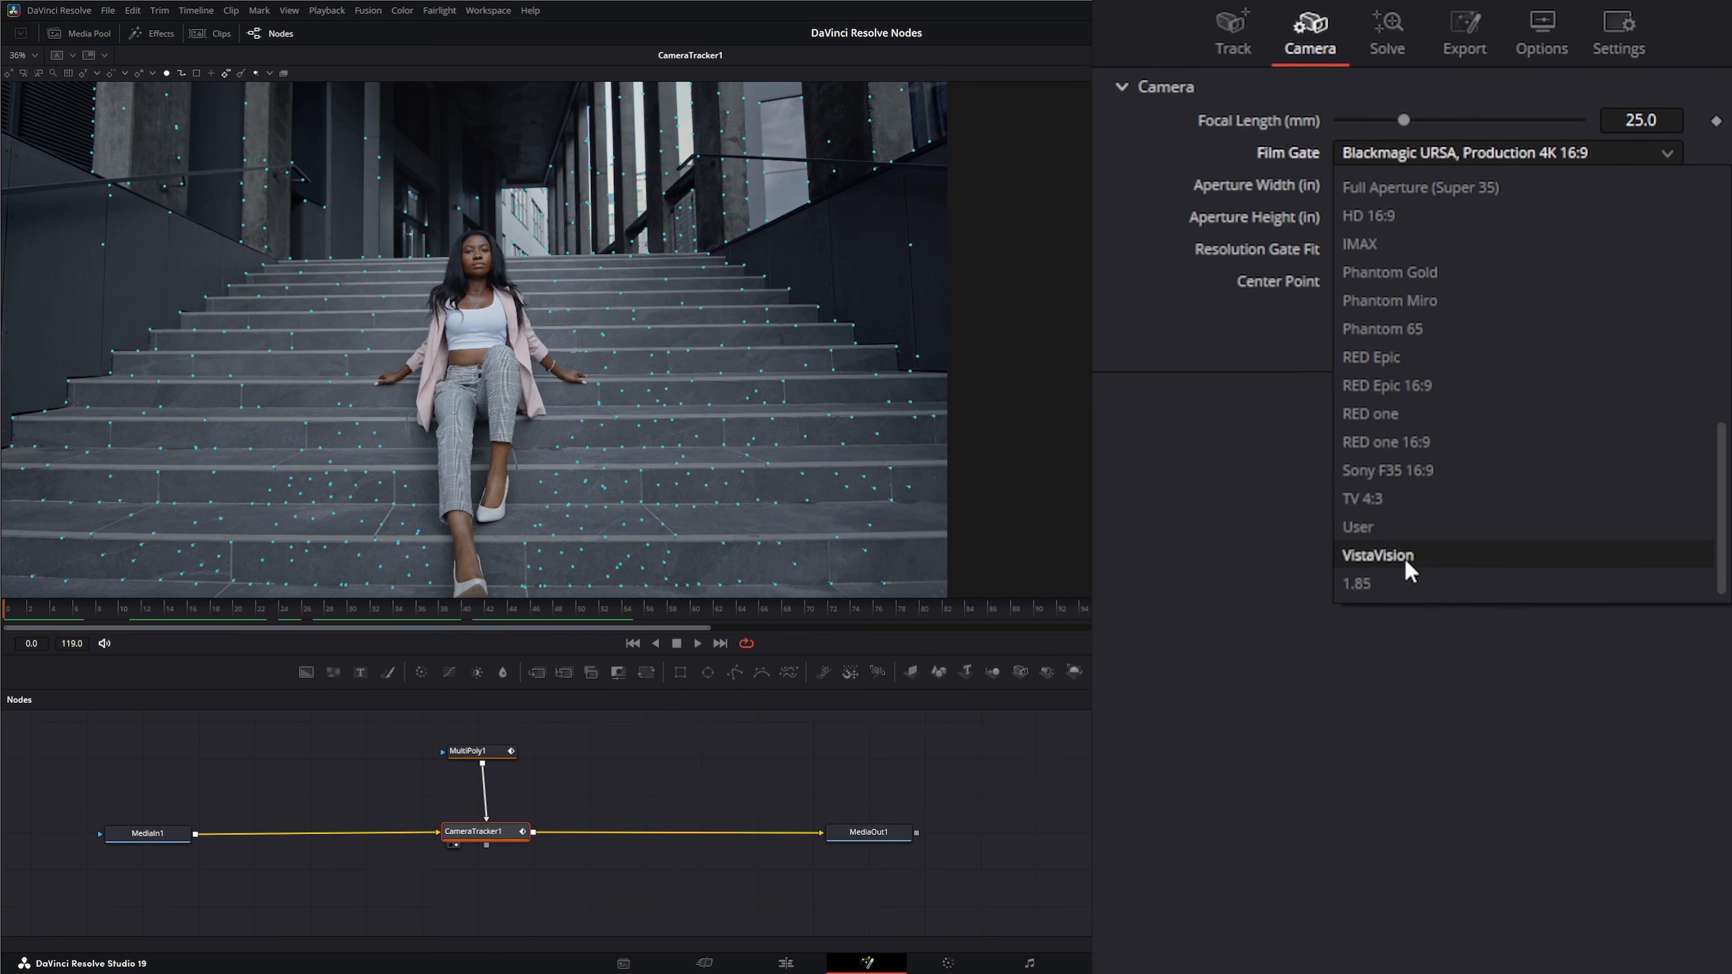
pyautogui.scroll(2, 1420, 465)
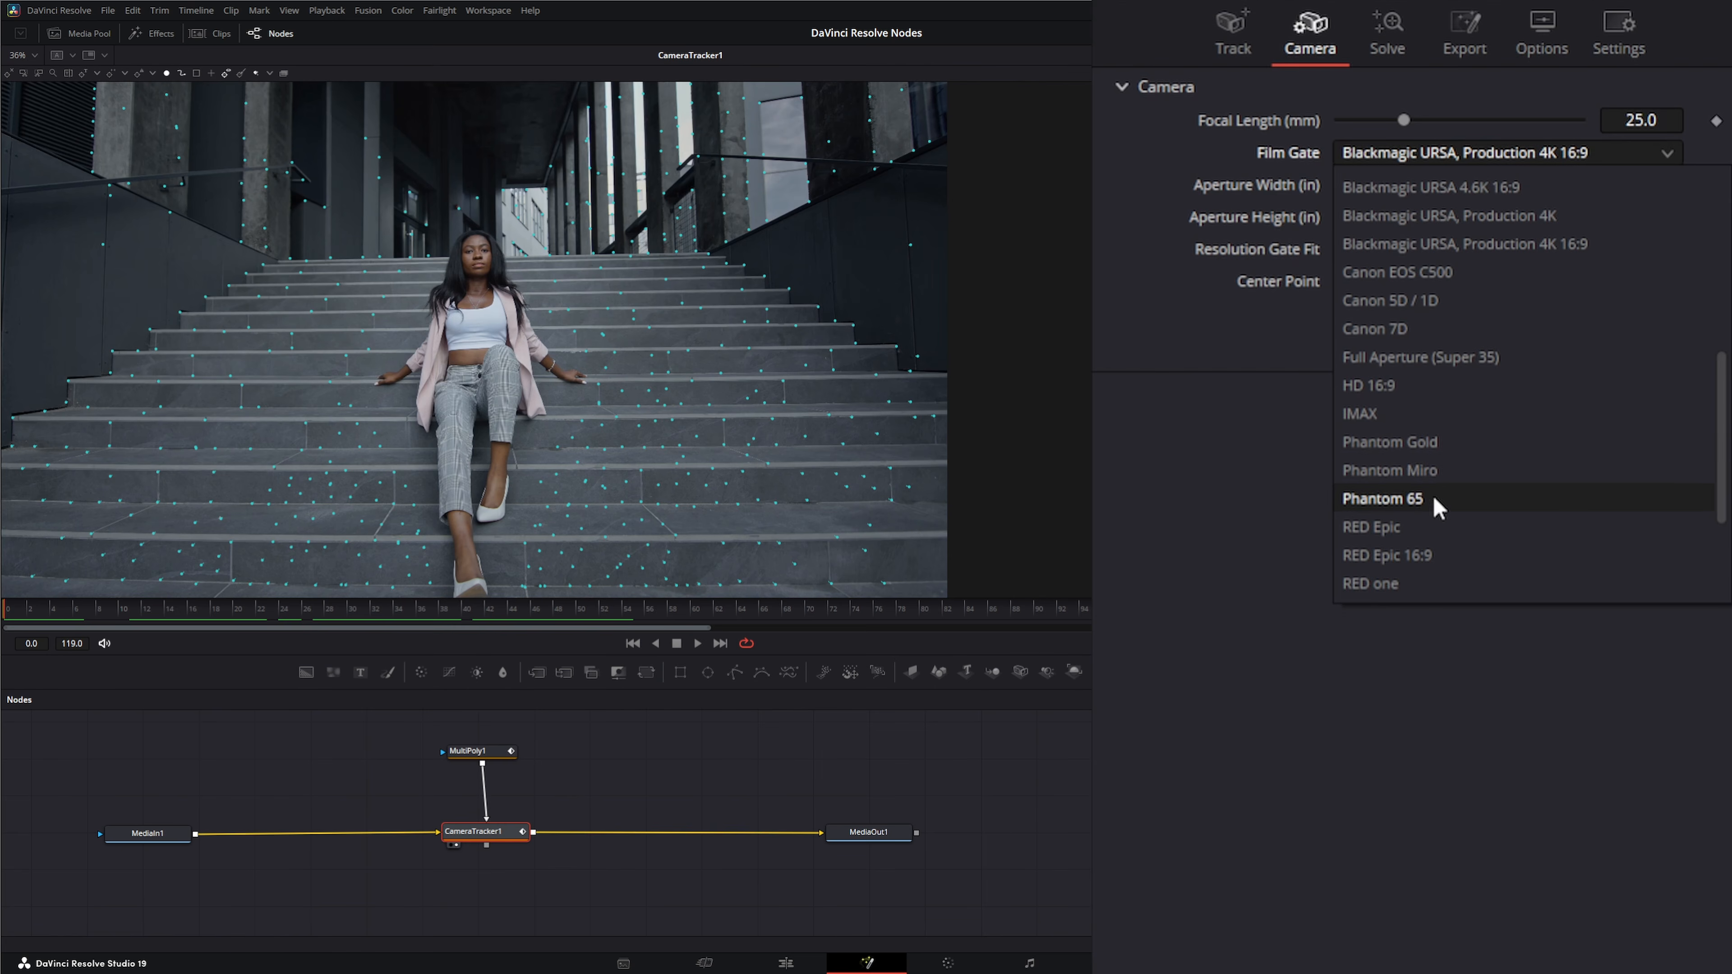
pyautogui.scroll(5, 1434, 502)
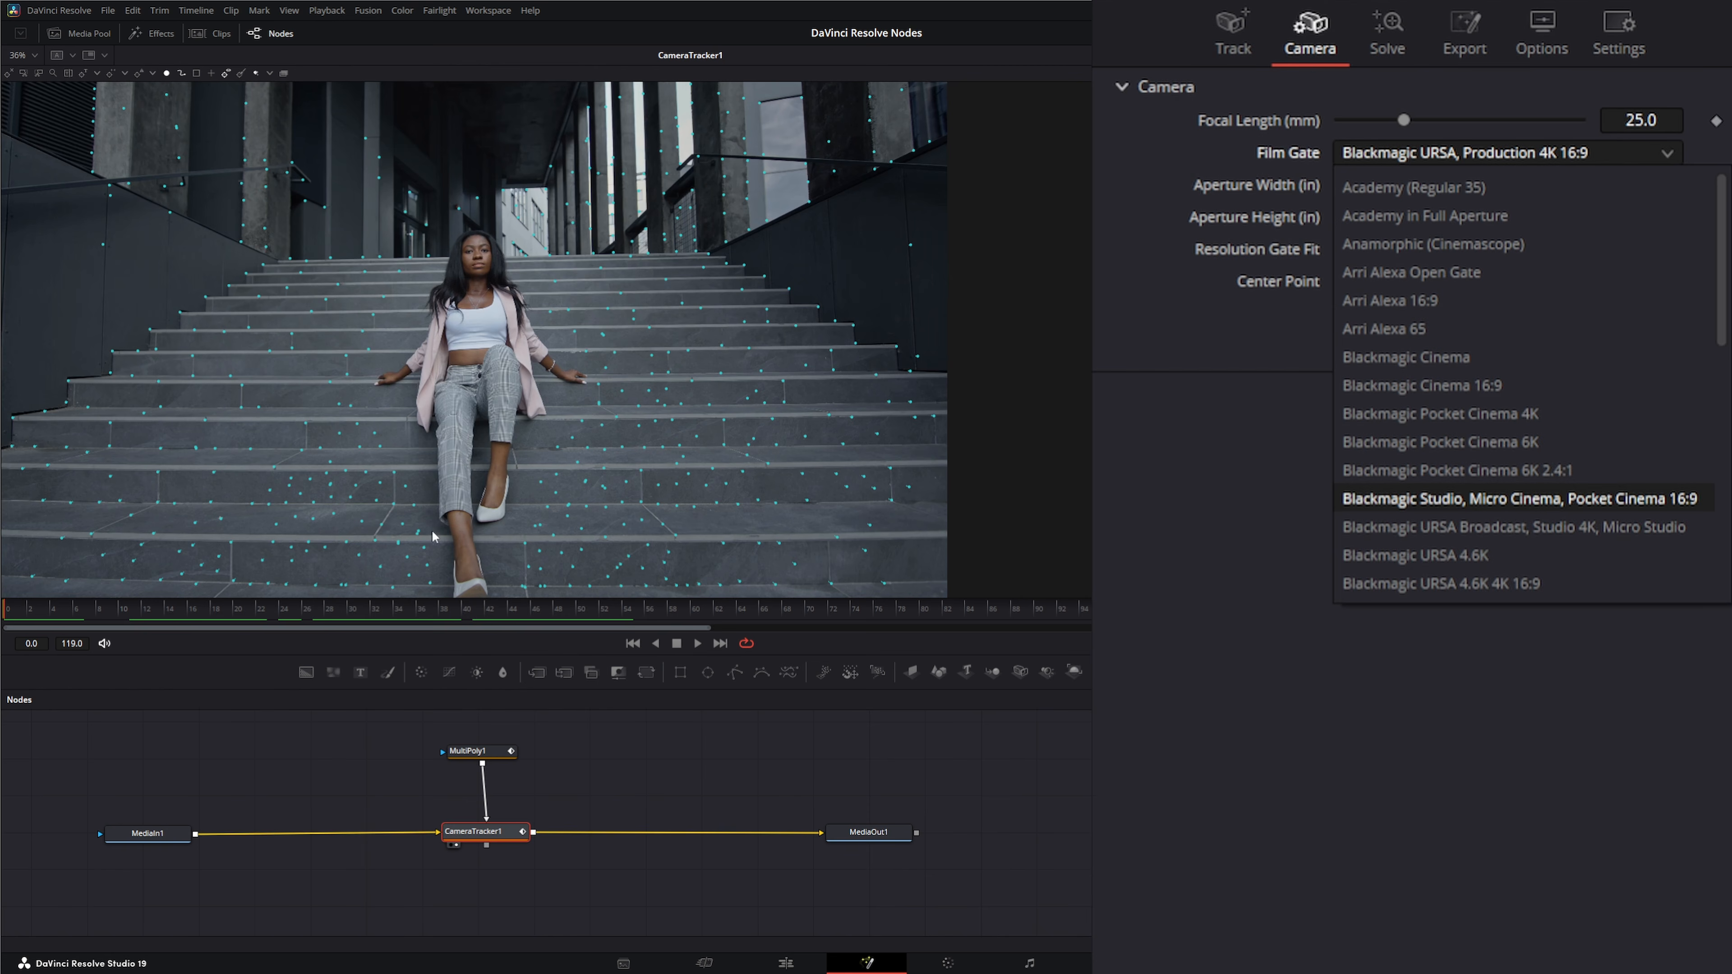
pyautogui.moveTo(204, 607); pyautogui.dragTo(702, 607)
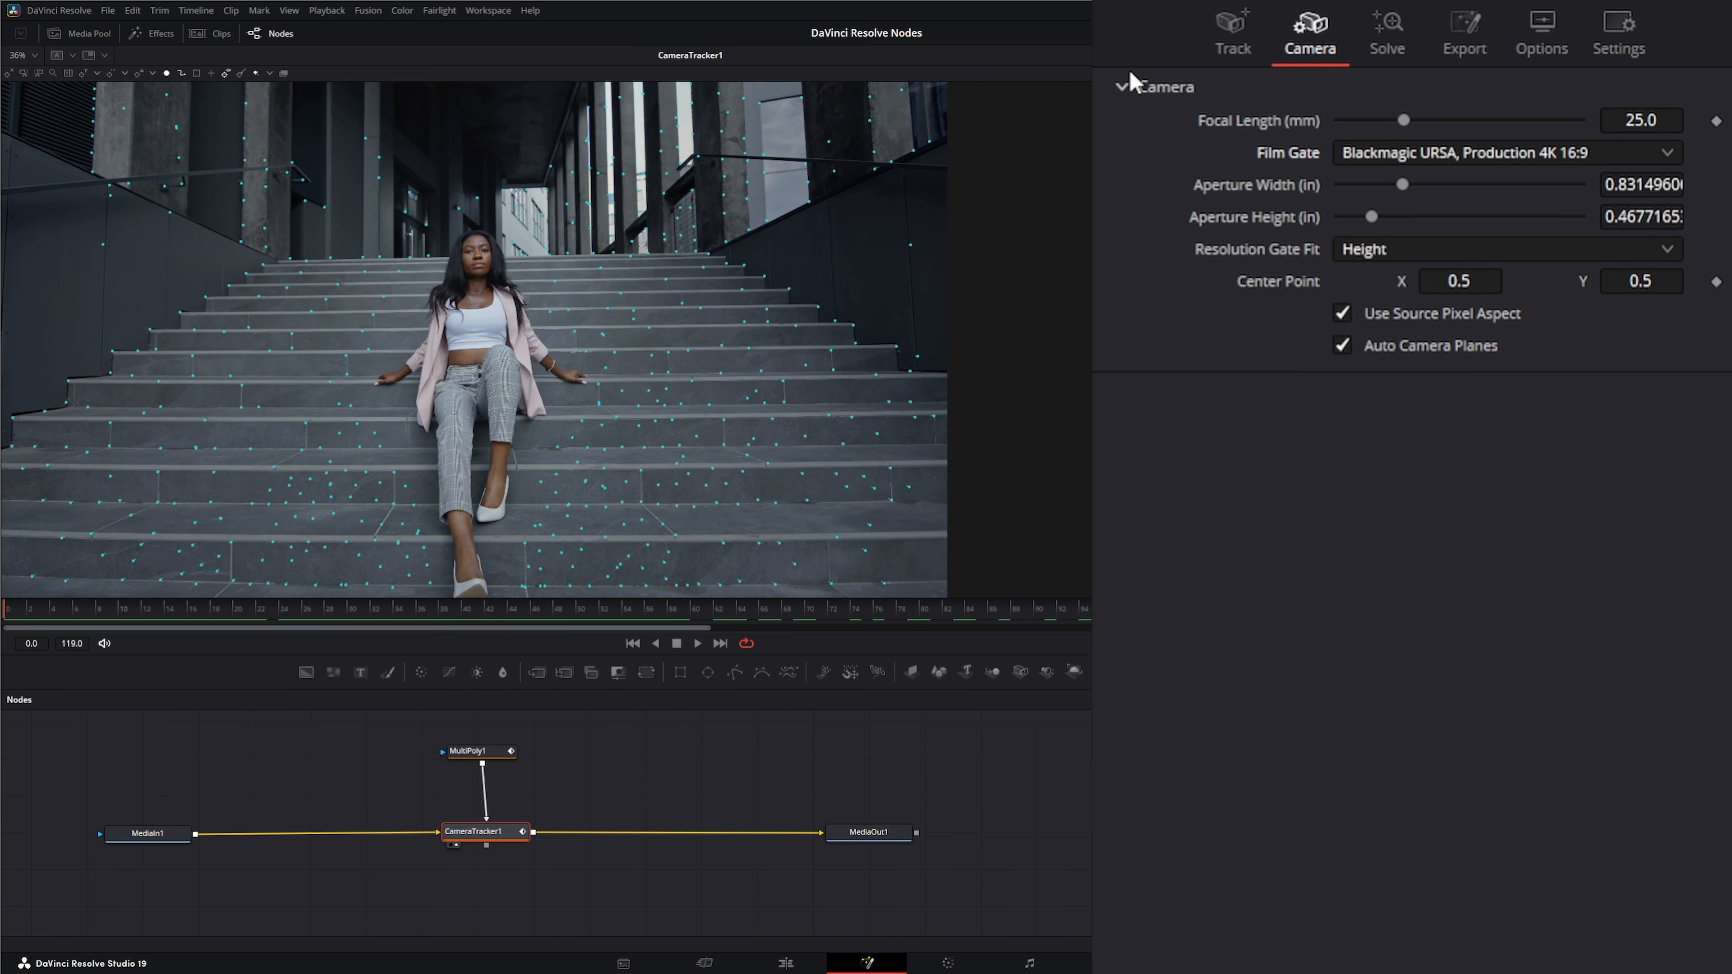
pyautogui.click(1123, 91)
# Expand the Solve Options of CameraTracker1 and run the camera solve.
pyautogui.click(1386, 45)
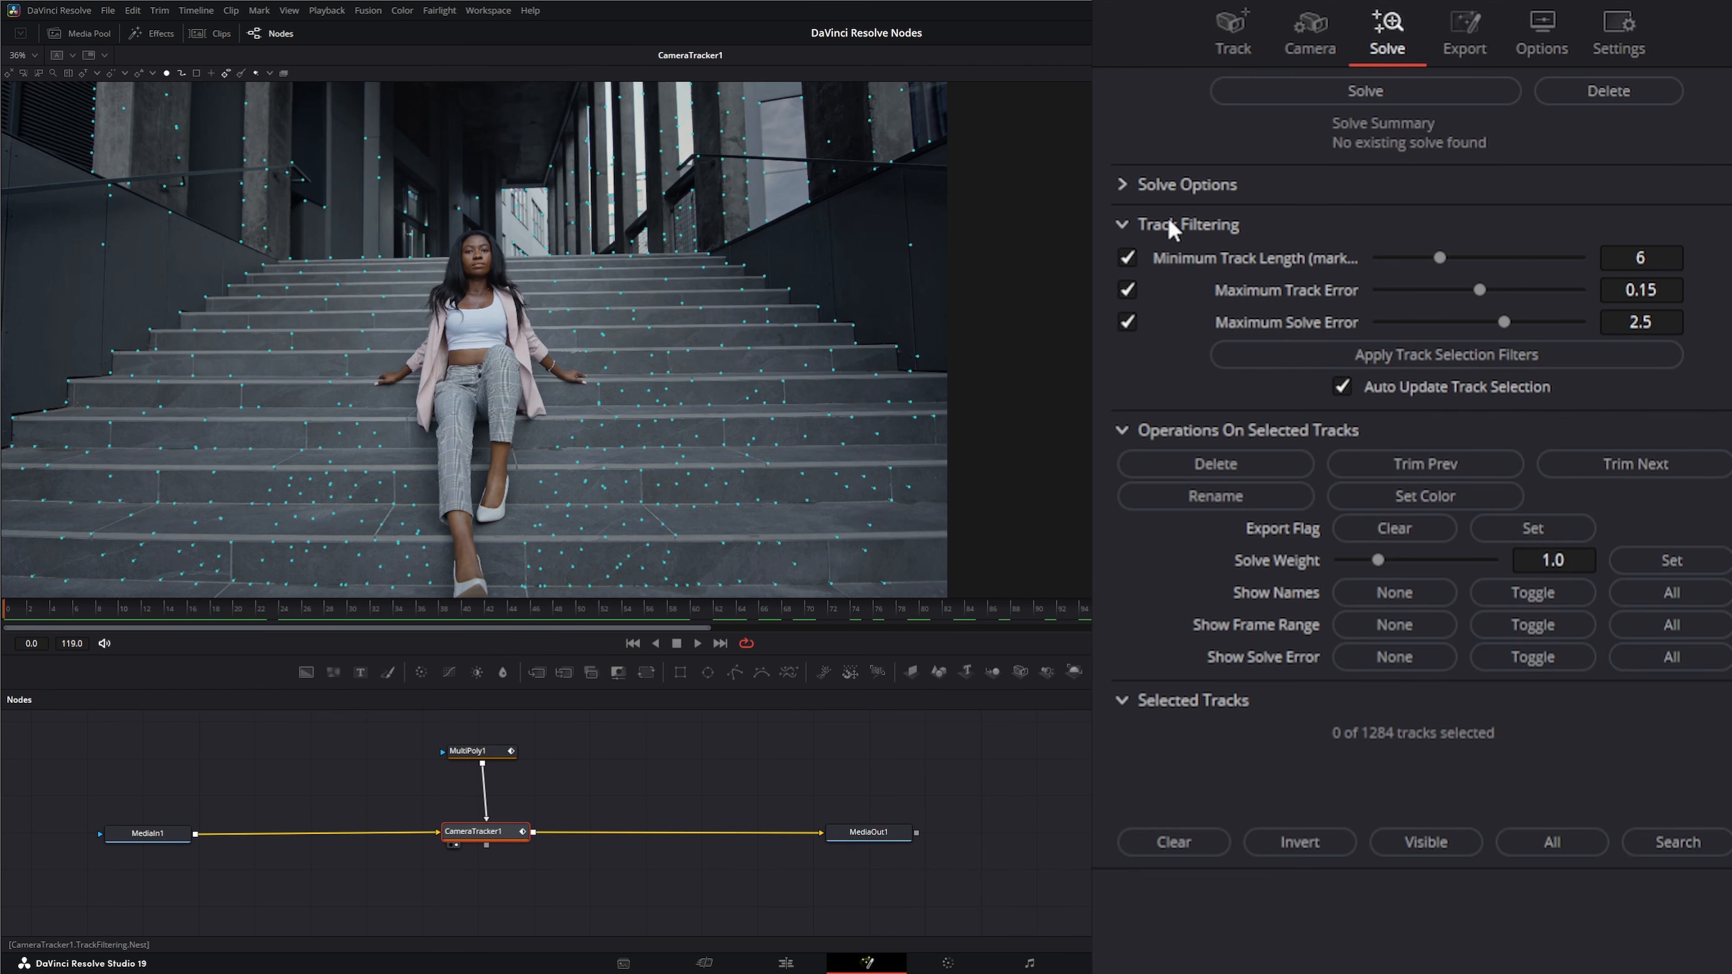
pyautogui.click(1122, 184)
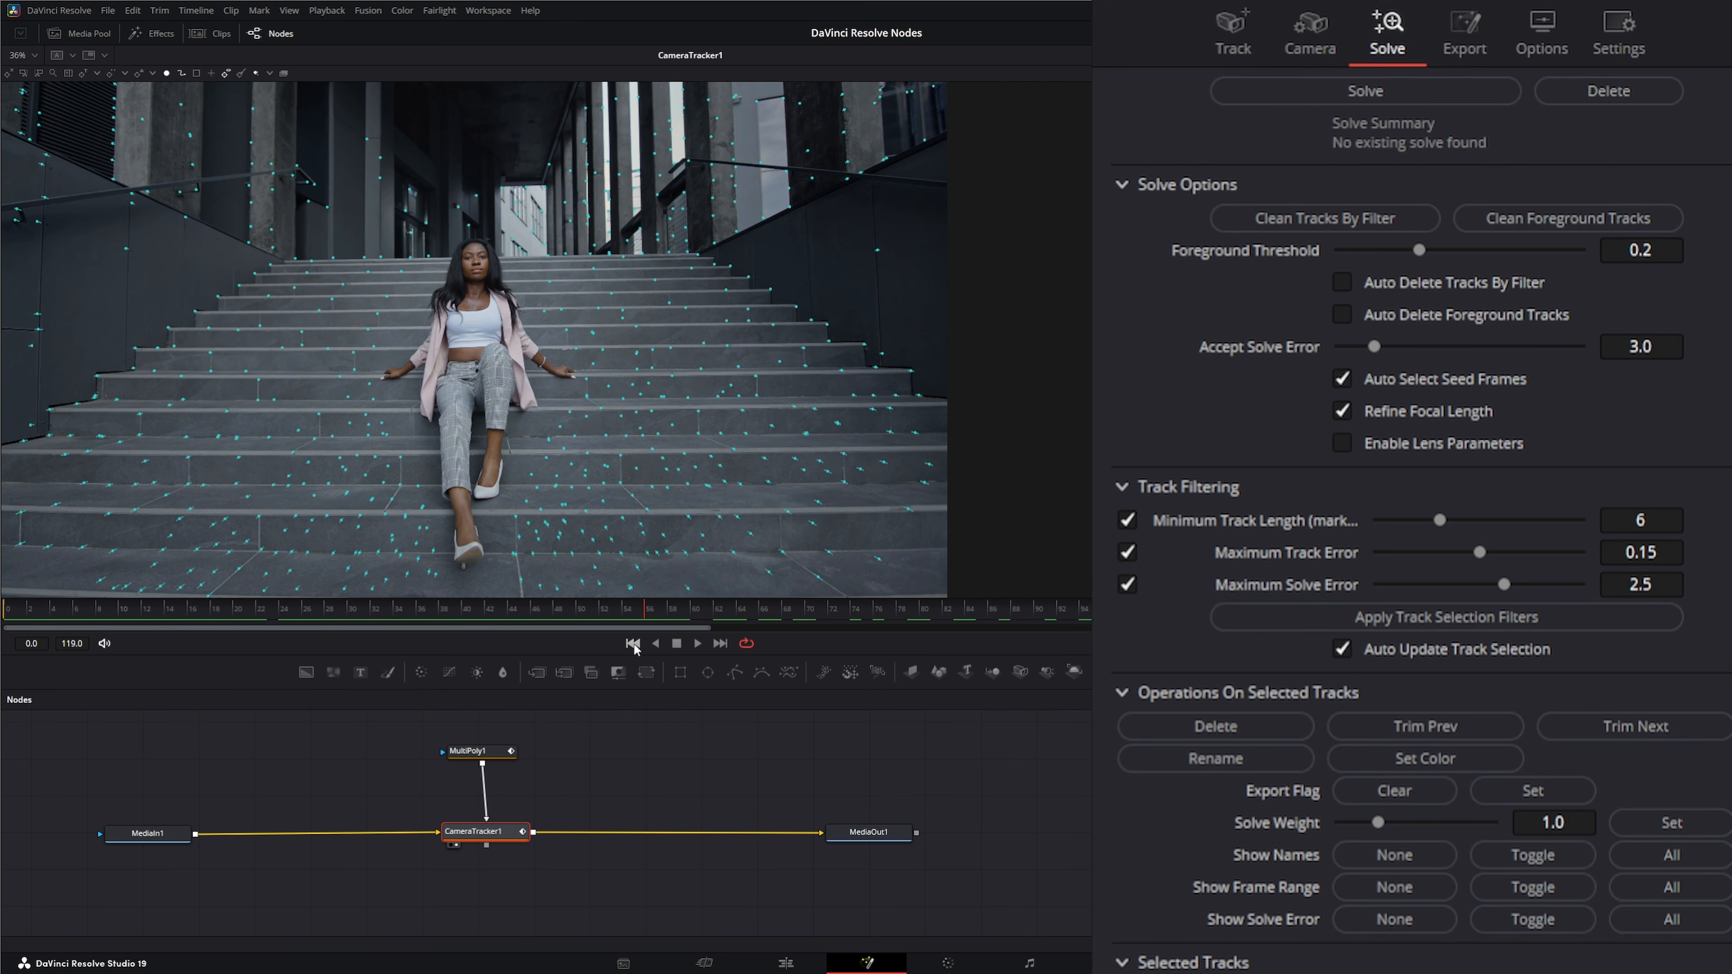
pyautogui.click(631, 645)
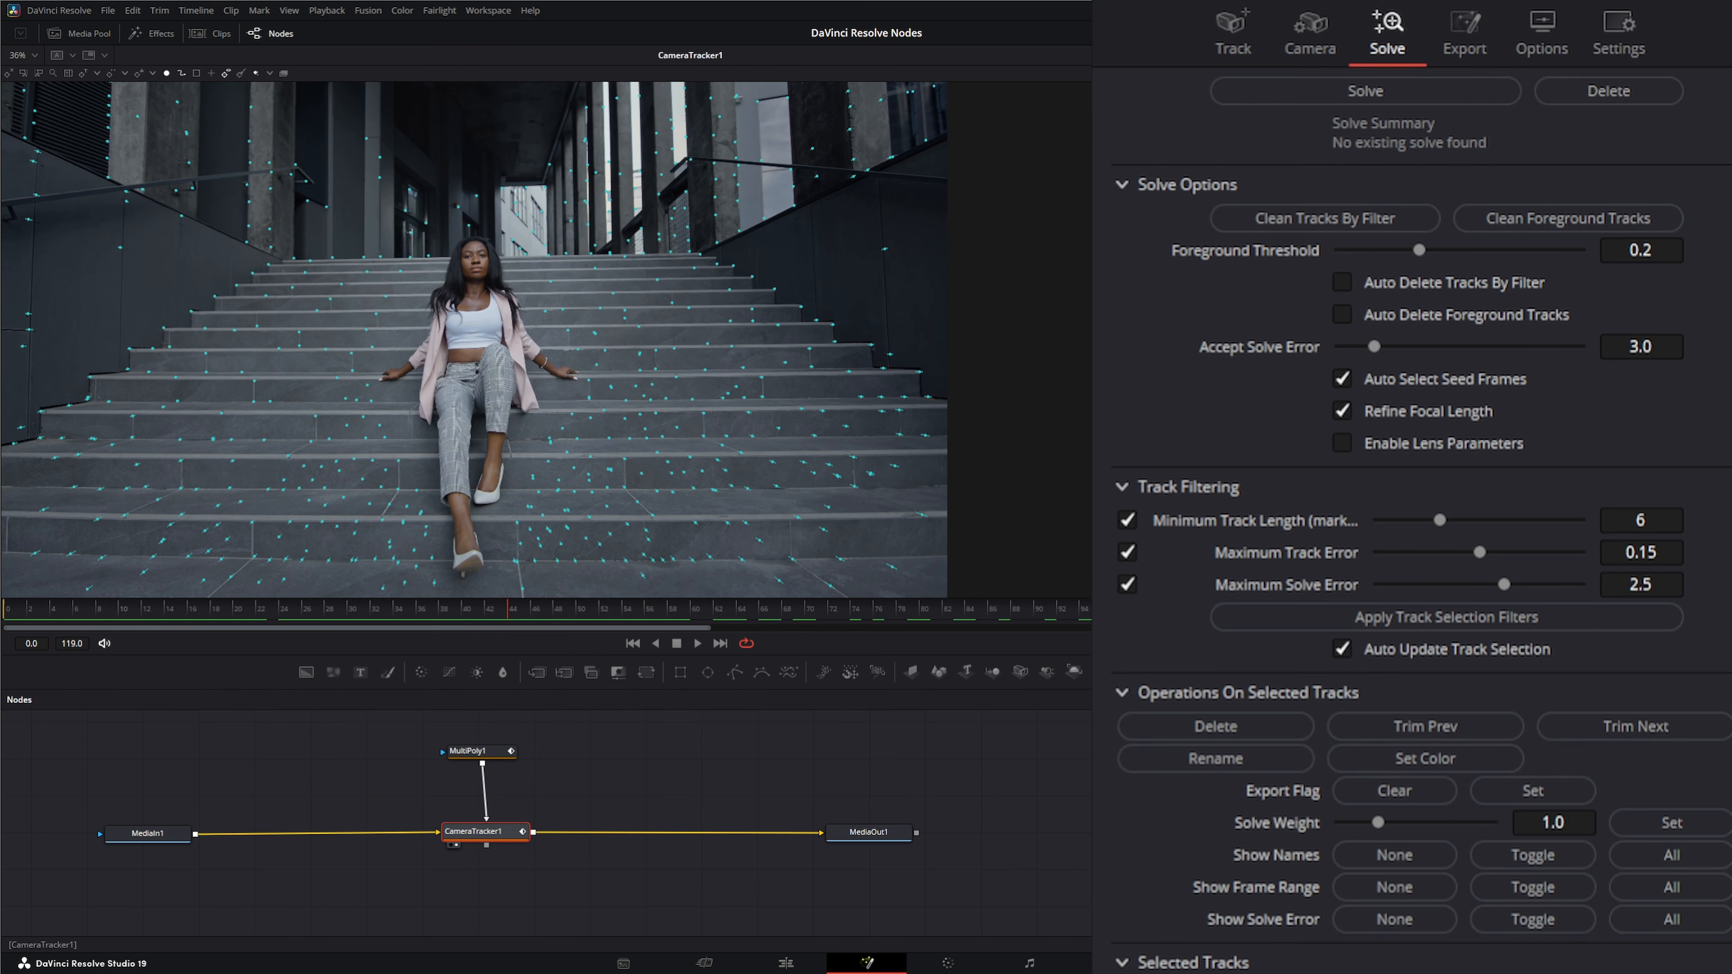
pyautogui.click(1356, 98)
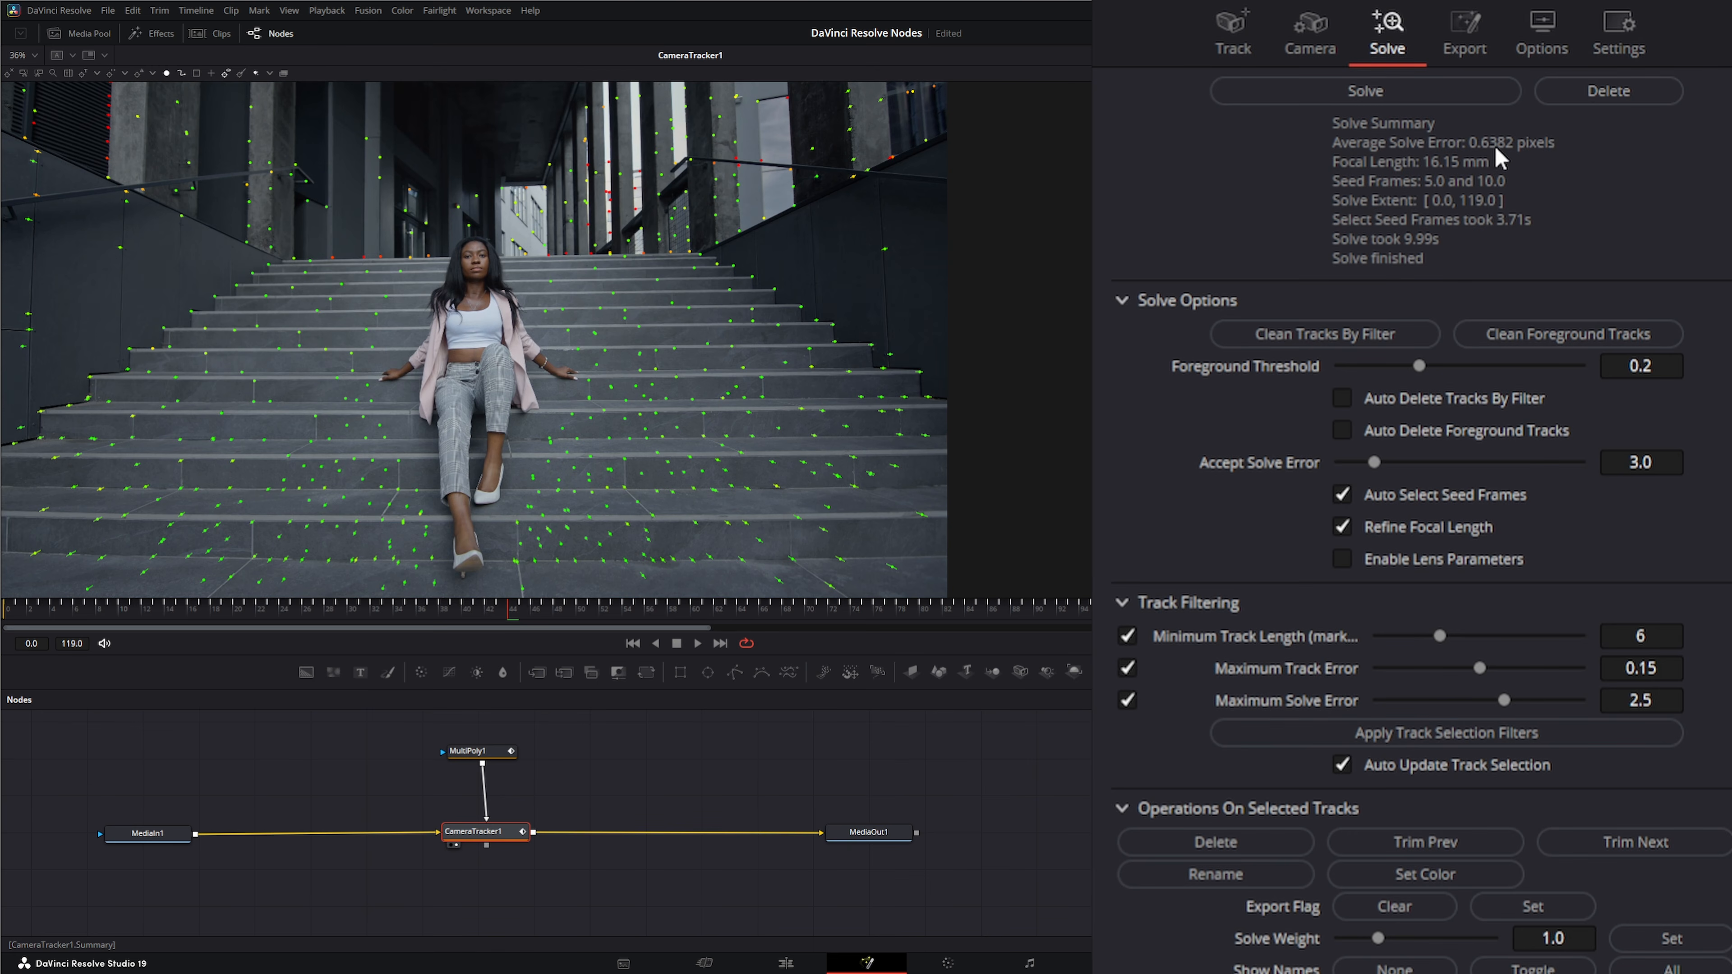
# Save the project and scrub the solved clip to review its color-coded tracks.
pyautogui.hotkey('ctrl', 's')
pyautogui.click(470, 610)
pyautogui.moveTo(471, 608); pyautogui.dragTo(3, 640)
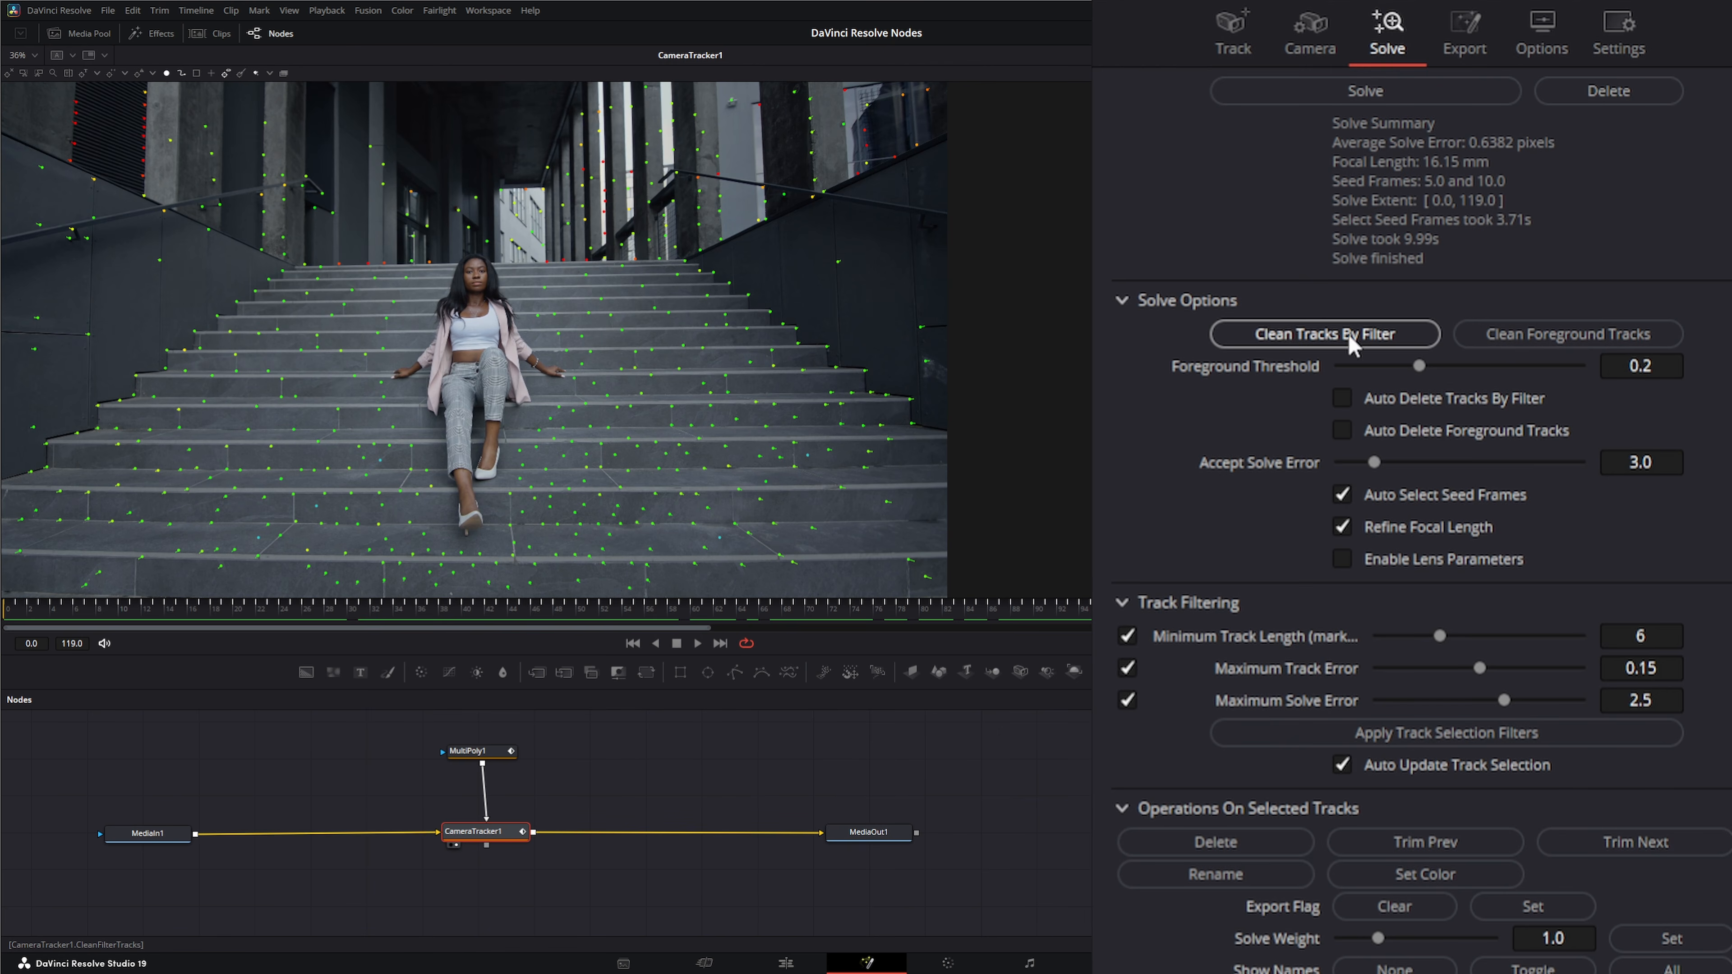
# Enable Auto Delete Tracks By Filter and Auto Delete Foreground Tracks, and try a Foreground Threshold of 0.127 before resetting it to 0.2.
pyautogui.click(1342, 398)
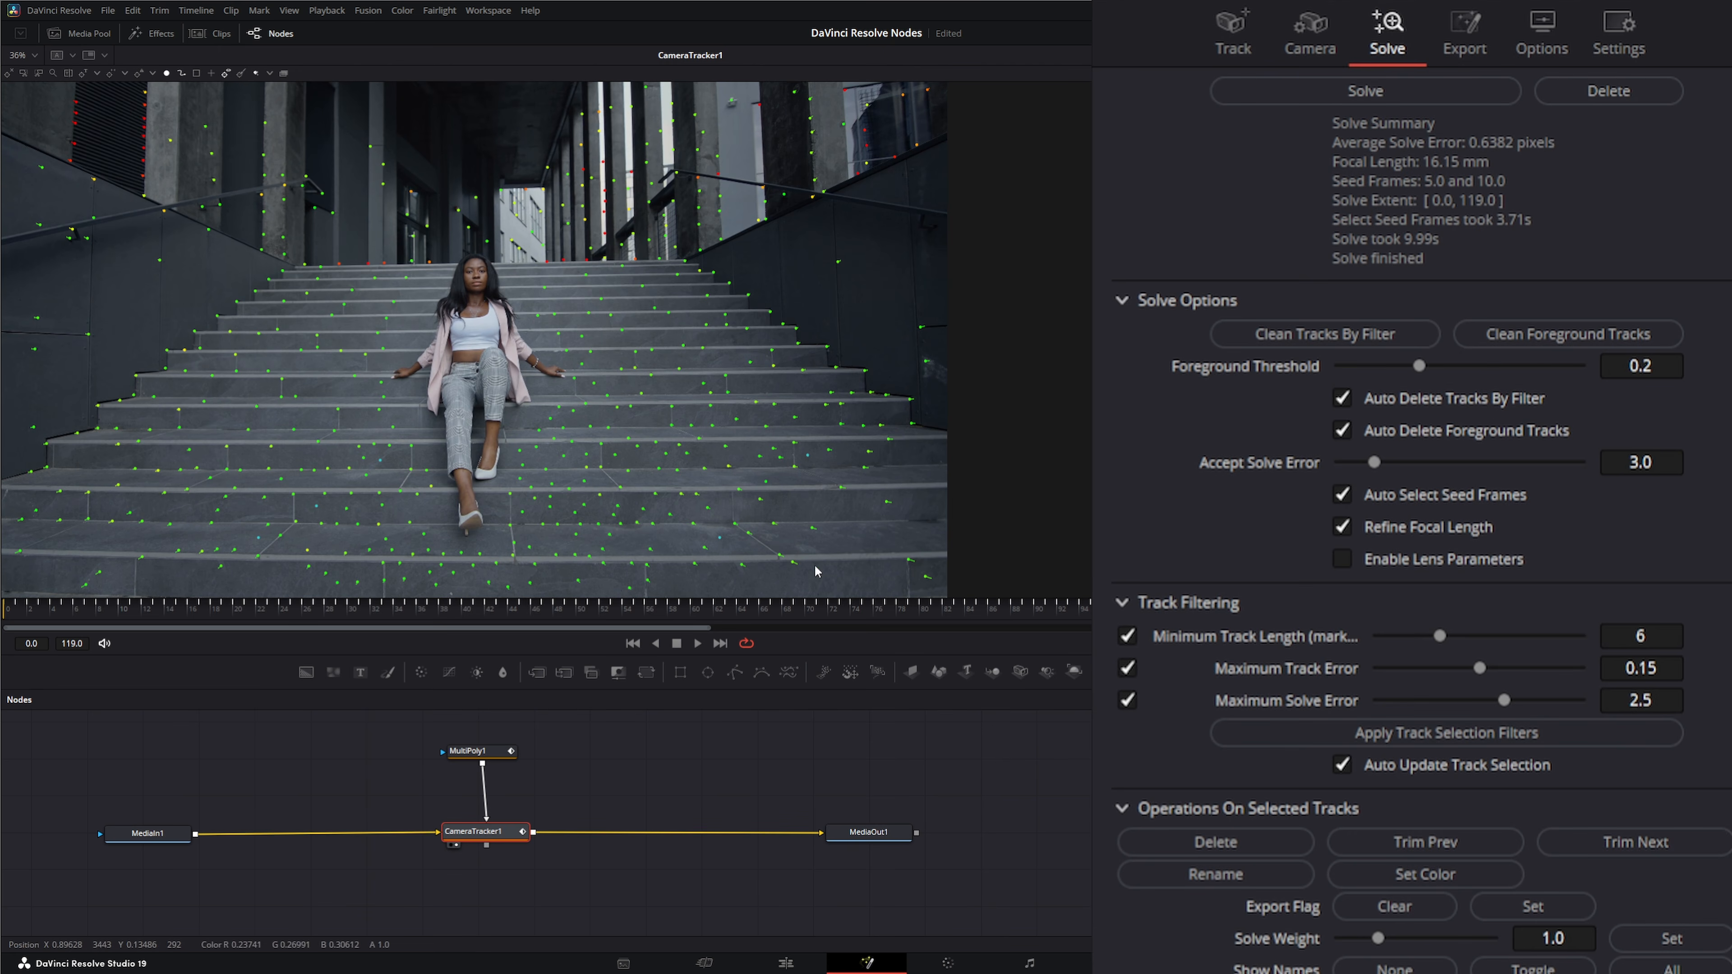
pyautogui.moveTo(1421, 369); pyautogui.dragTo(1380, 368)
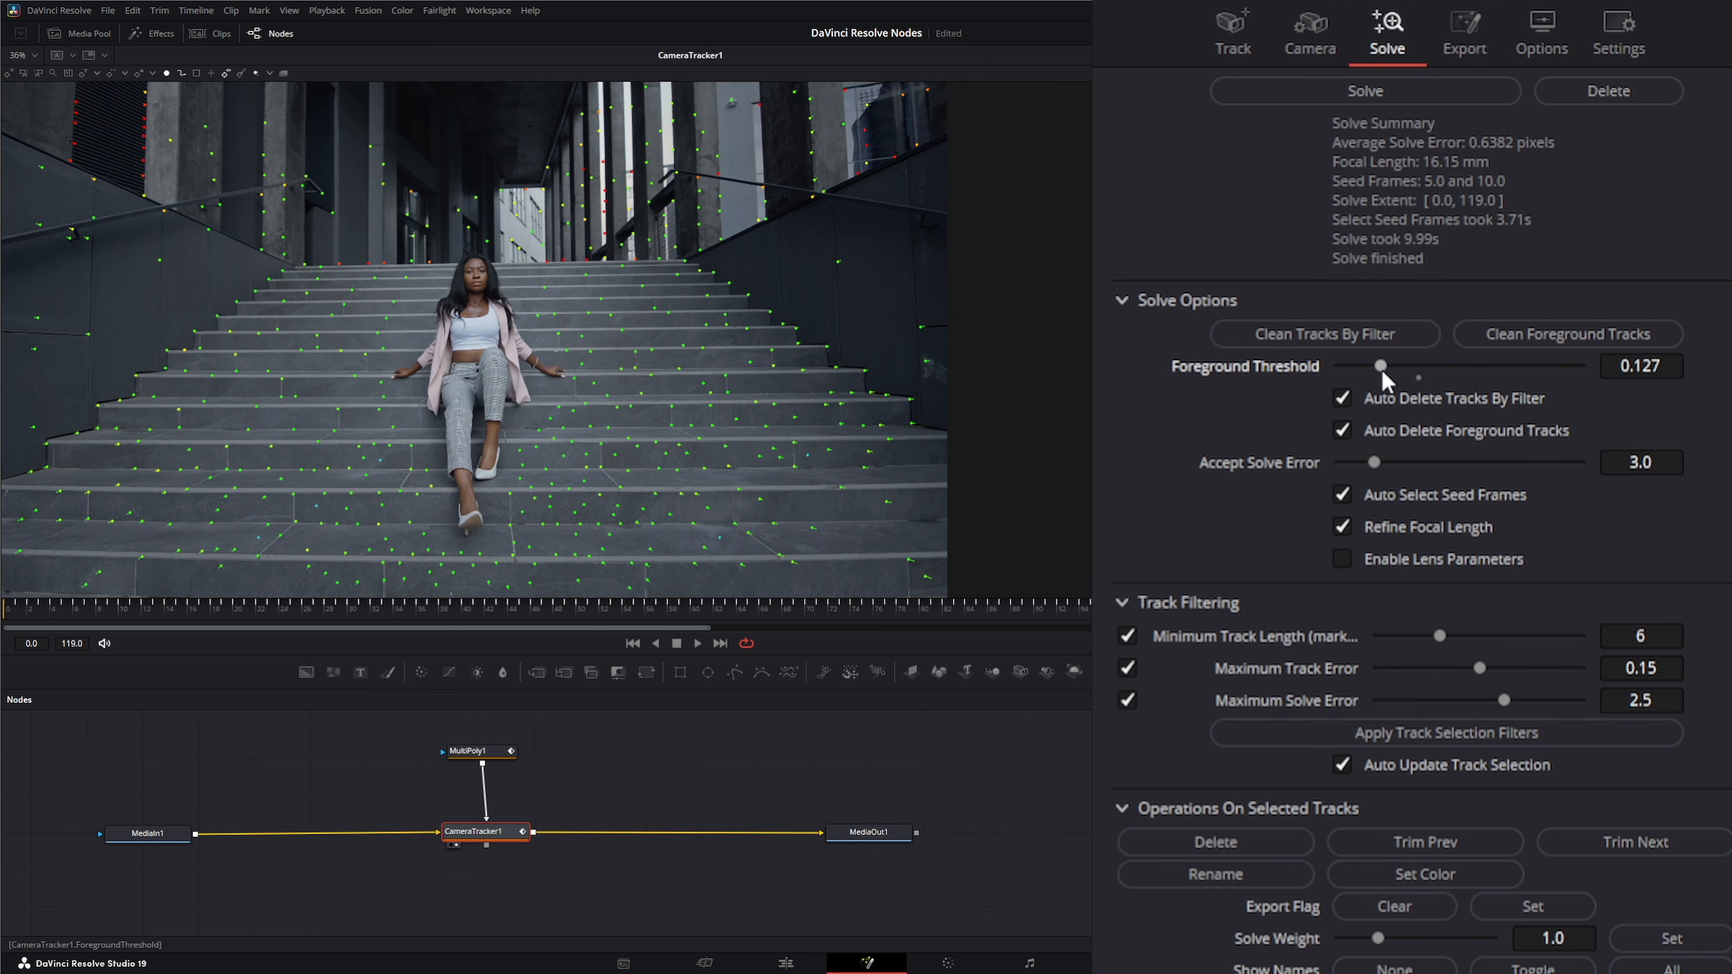
pyautogui.doubleClick(1274, 366)
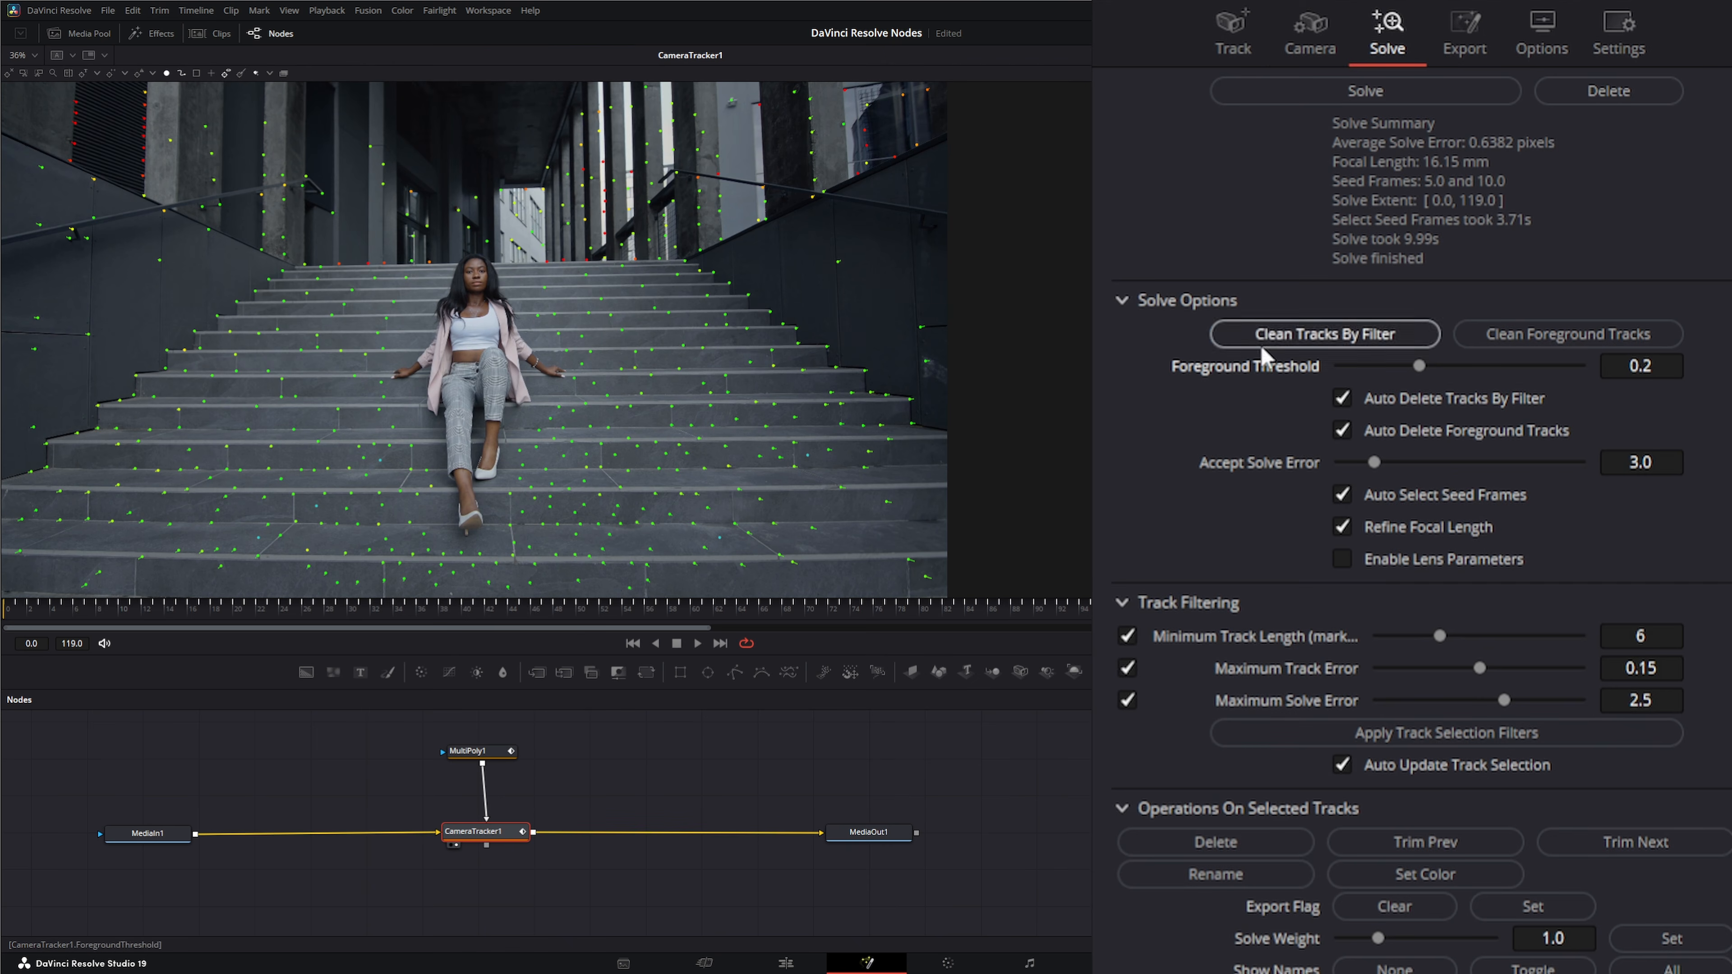
# Recheck CameraTracker1's focal length and film gate settings, and return to the solve settings.
pyautogui.click(1308, 34)
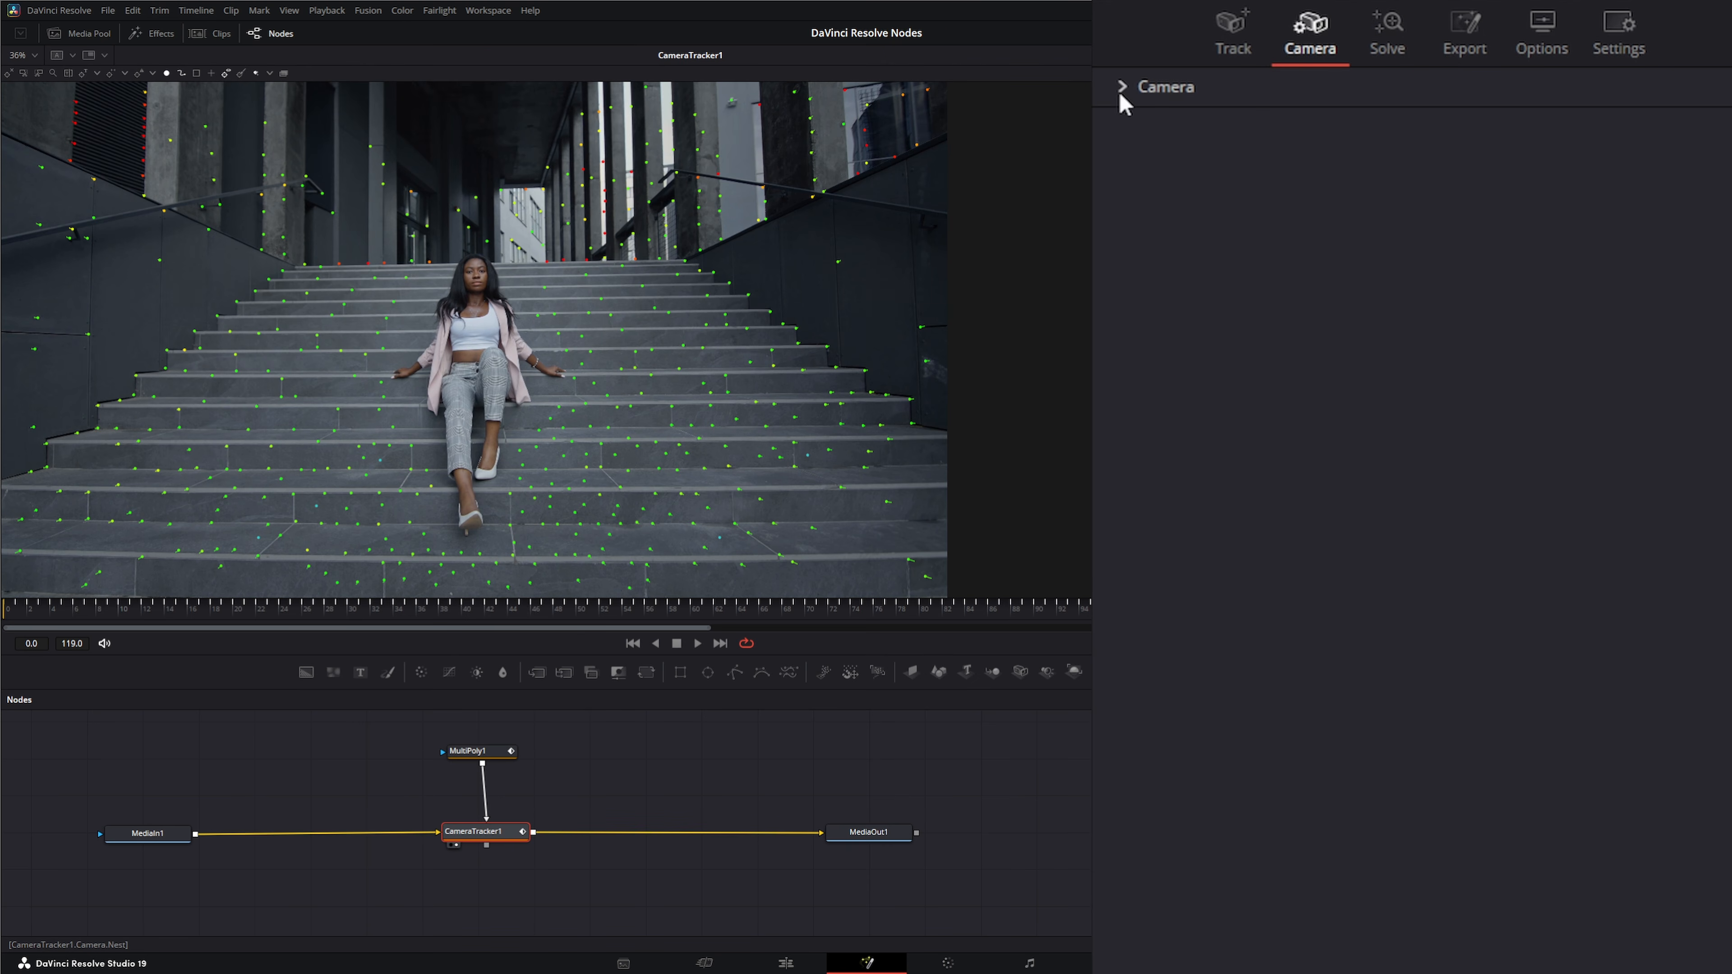
pyautogui.click(1122, 87)
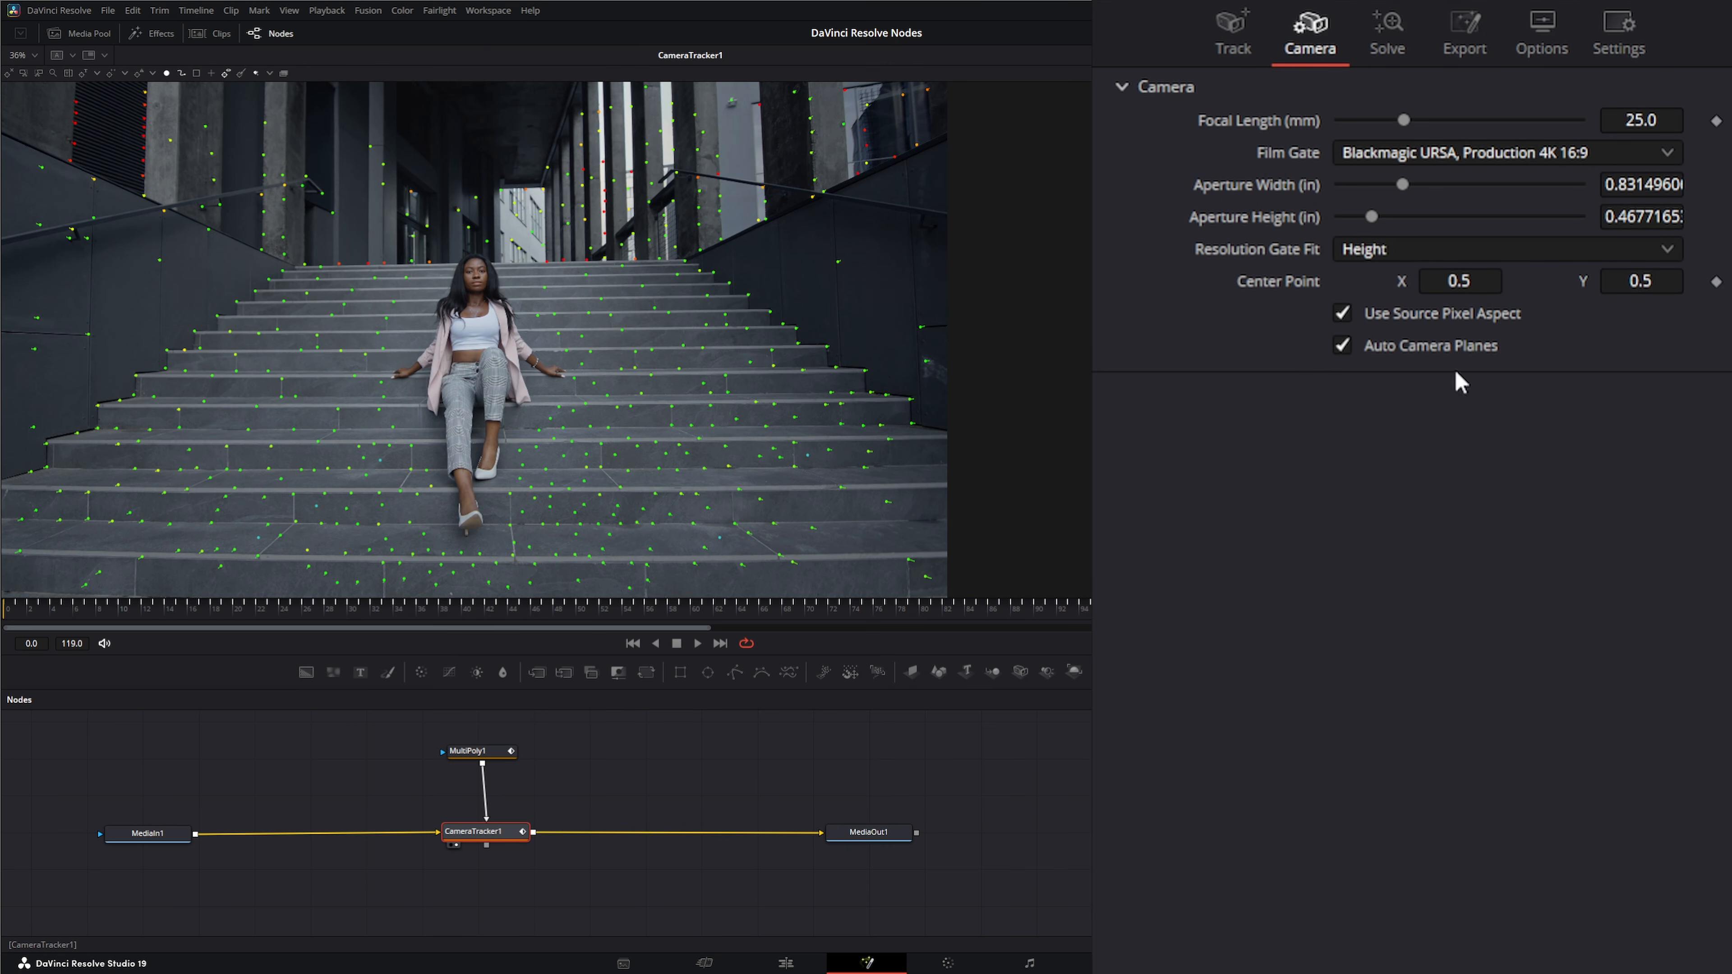
pyautogui.click(1388, 37)
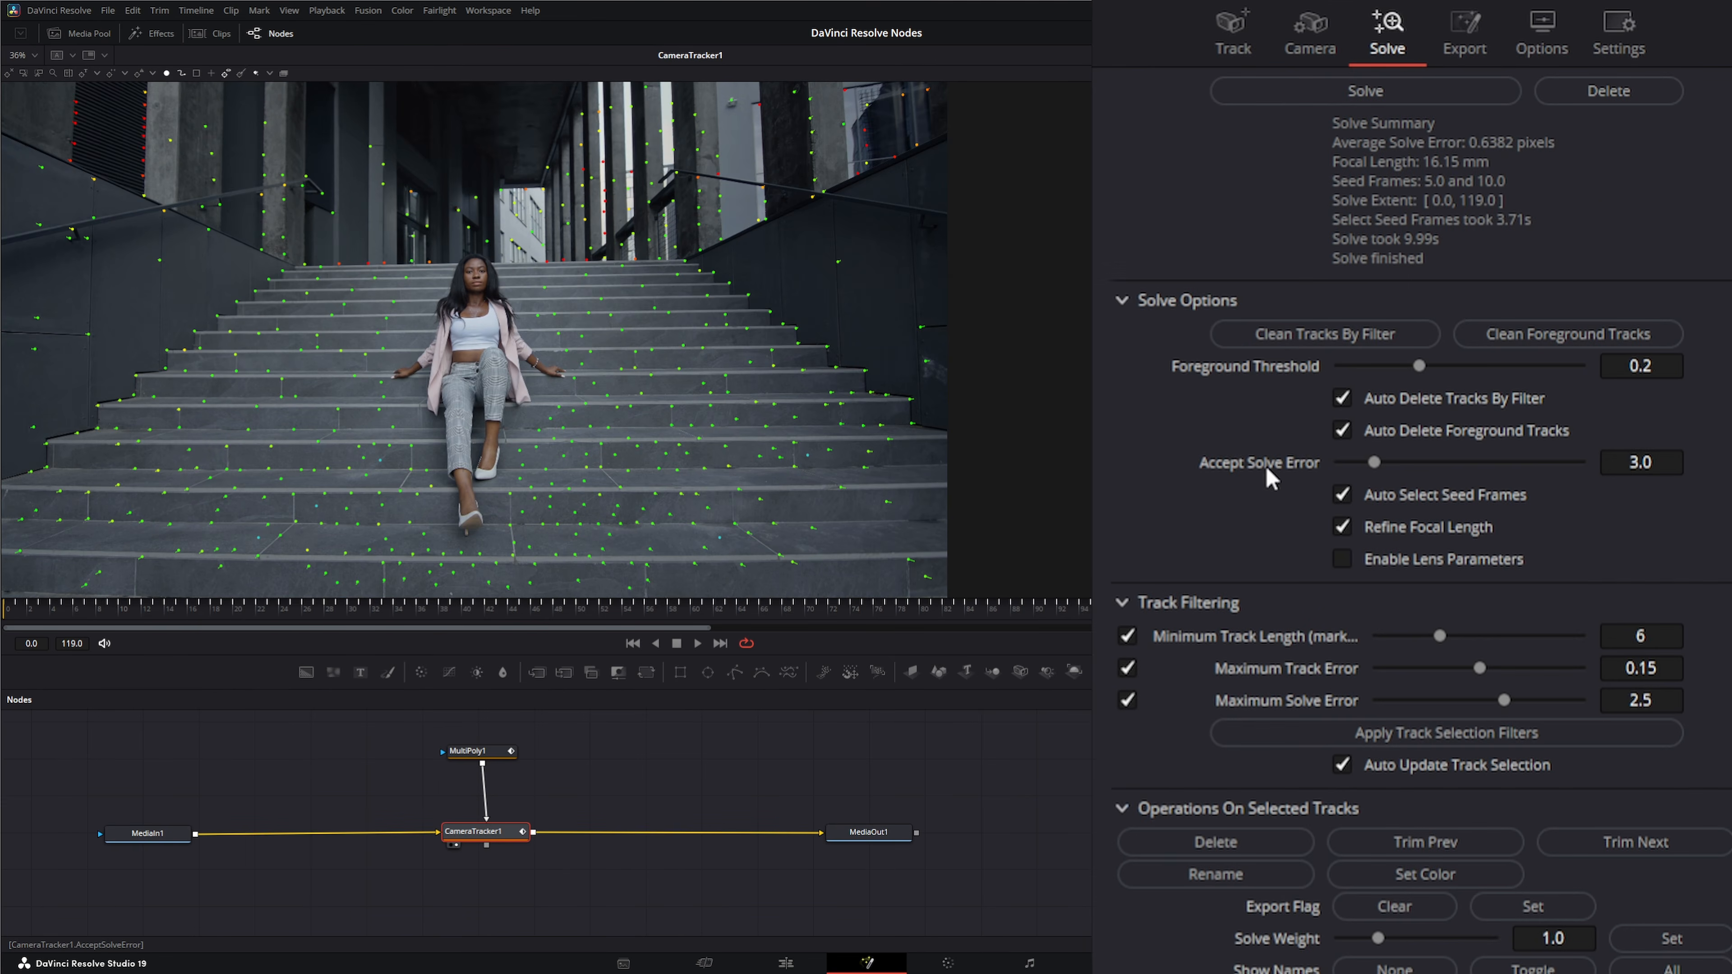
# Set Accept Solve Error to 2 and collapse the Solve Options.
pyautogui.click(1666, 463)
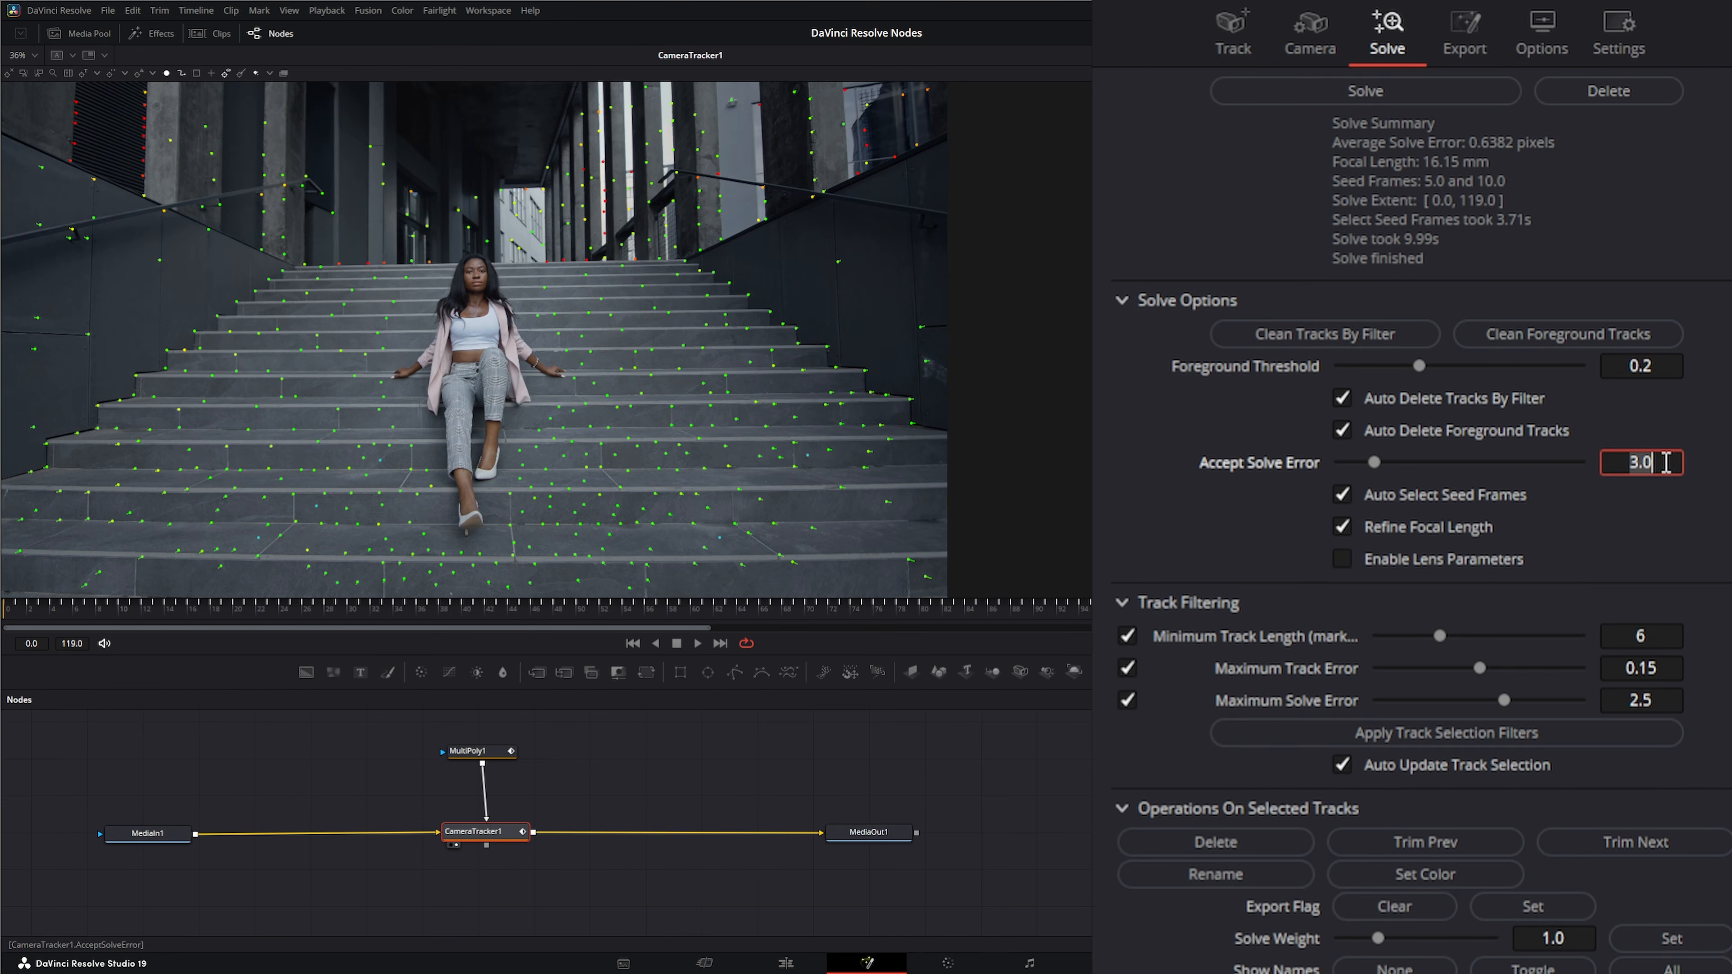
pyautogui.write('2')
pyautogui.click(1201, 300)
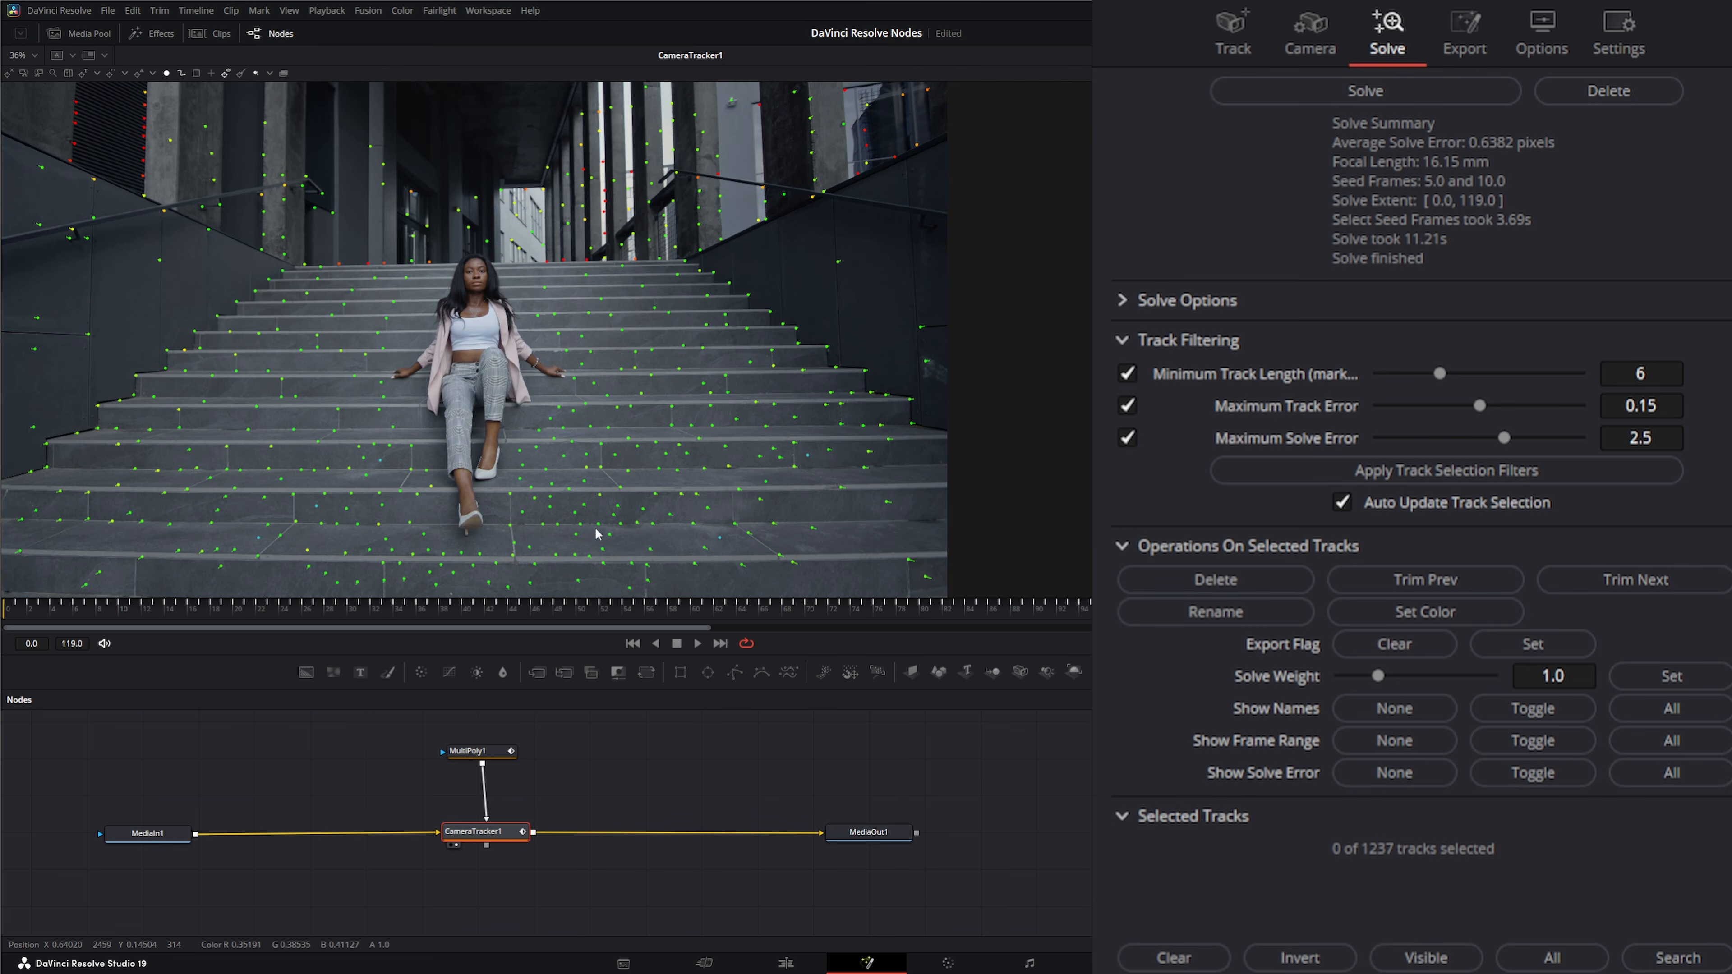
pyautogui.moveTo(726, 451)
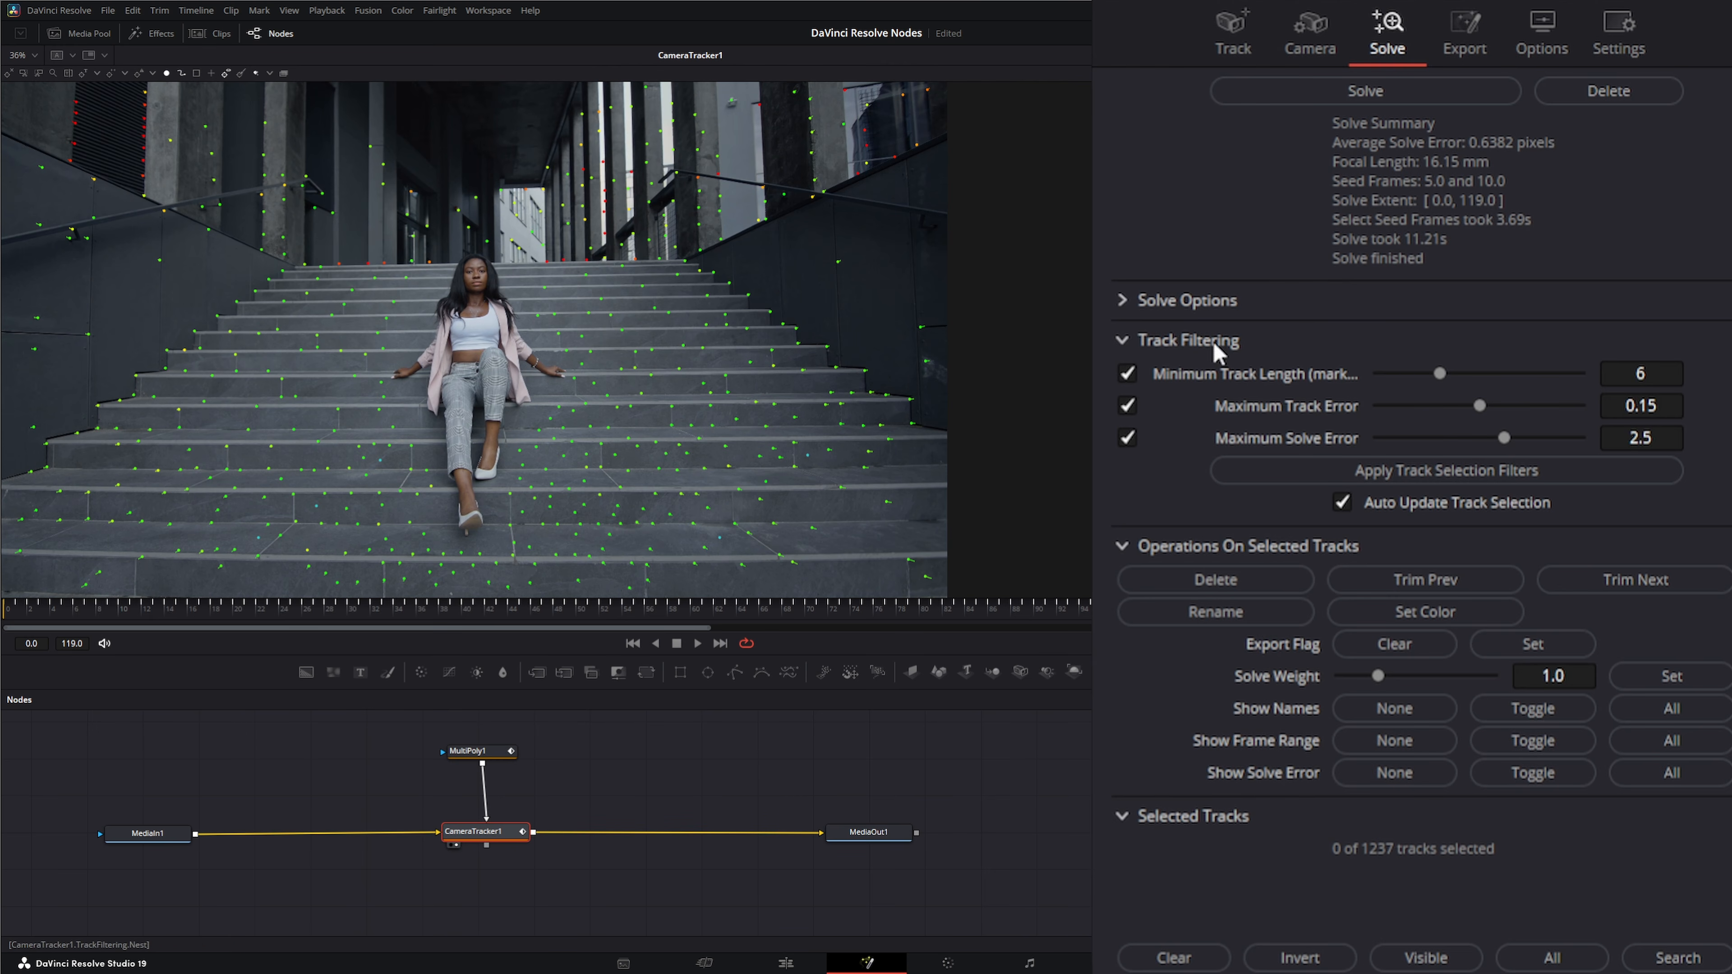
# Increase the displayed Trail Length to 18, review the trails at the clip's first frame, and shorten them slightly.
pyautogui.click(1542, 34)
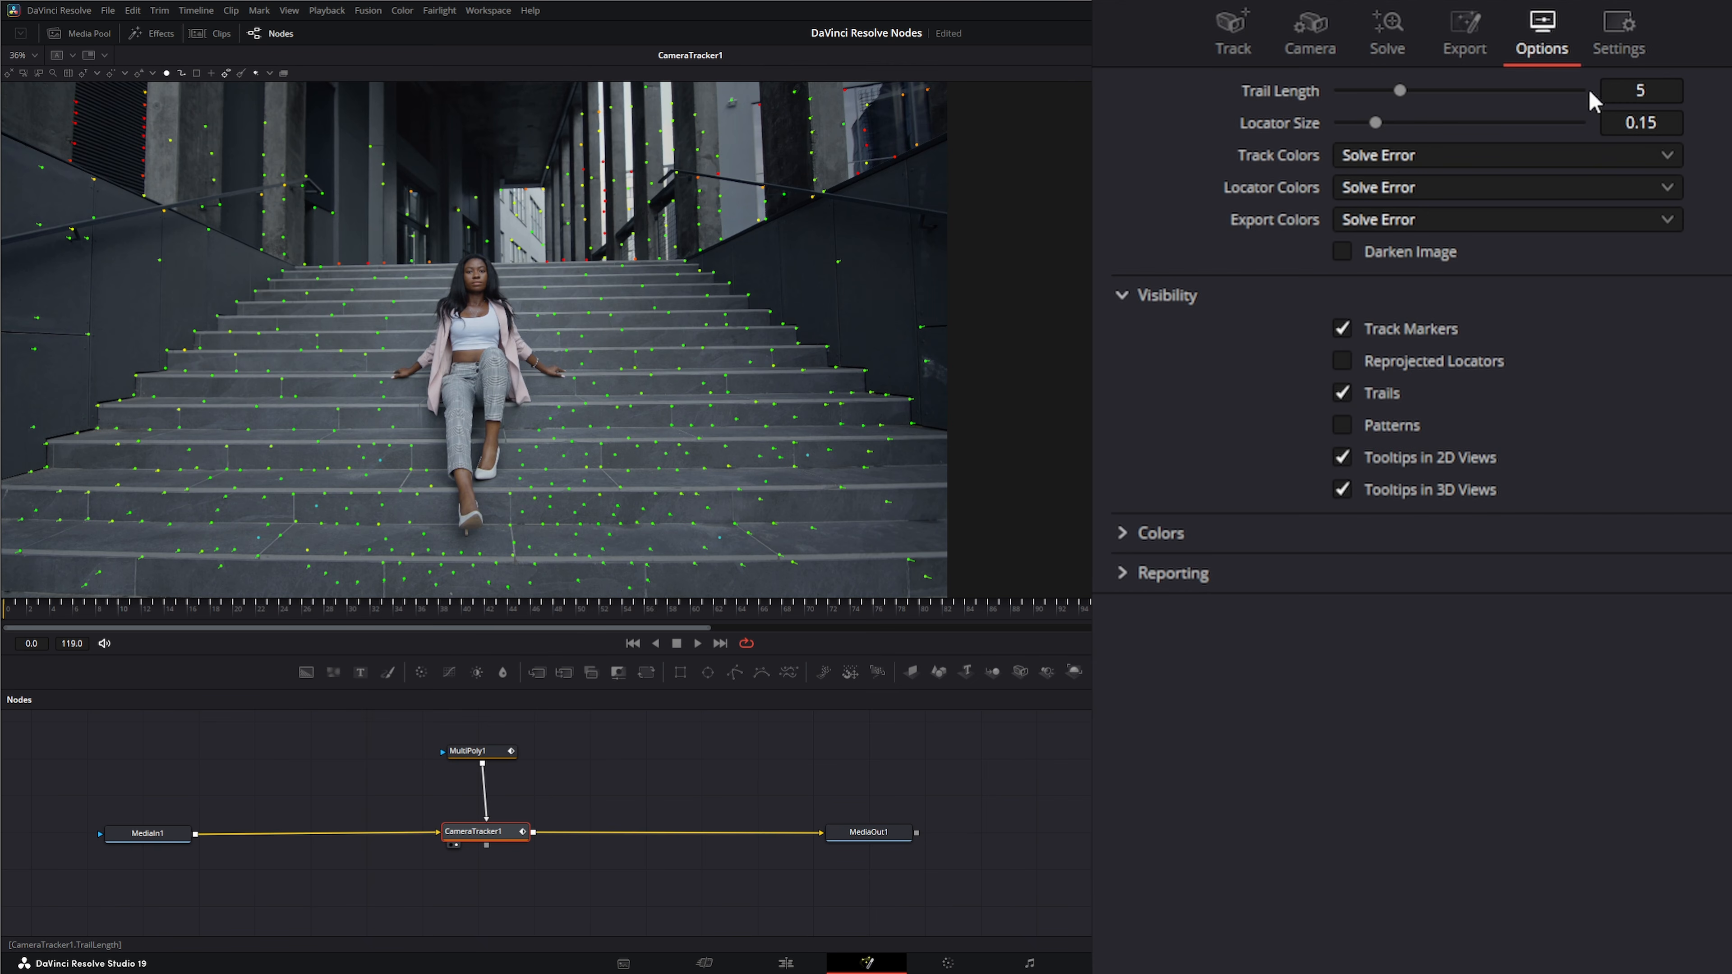
pyautogui.moveTo(1400, 92); pyautogui.dragTo(1555, 92)
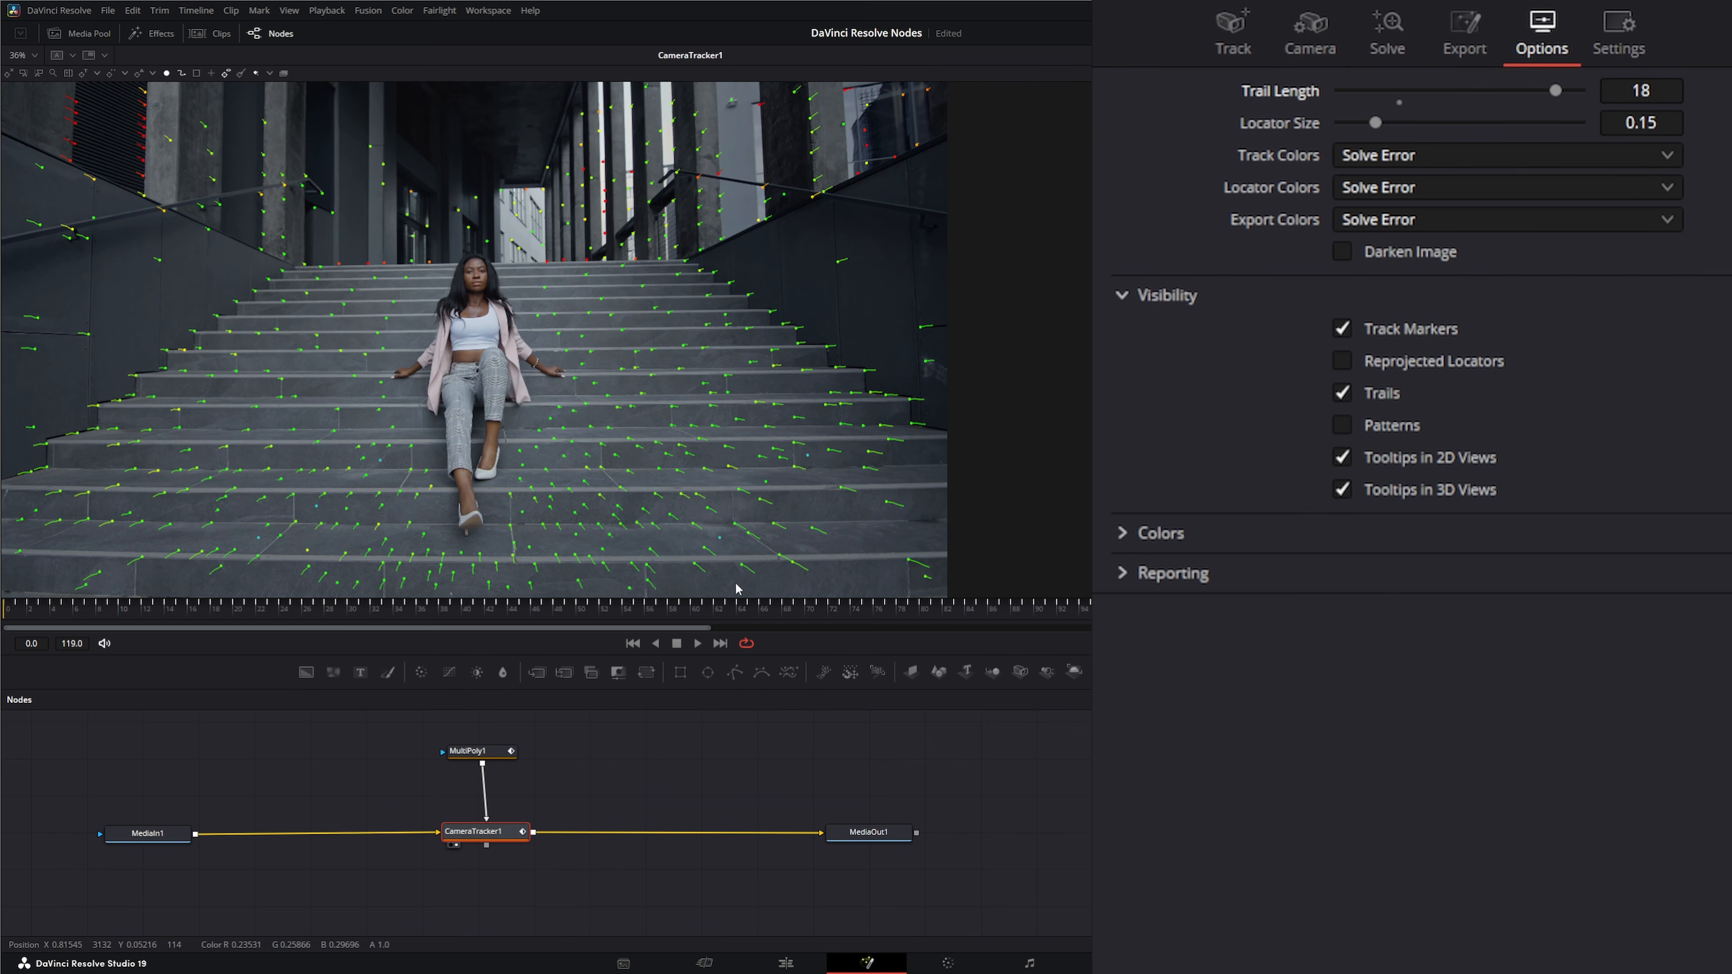
pyautogui.click(31, 614)
pyautogui.moveTo(31, 614)
pyautogui.mouseDown()
pyautogui.moveTo(1088, 618)
pyautogui.moveTo(14, 625)
pyautogui.mouseUp()
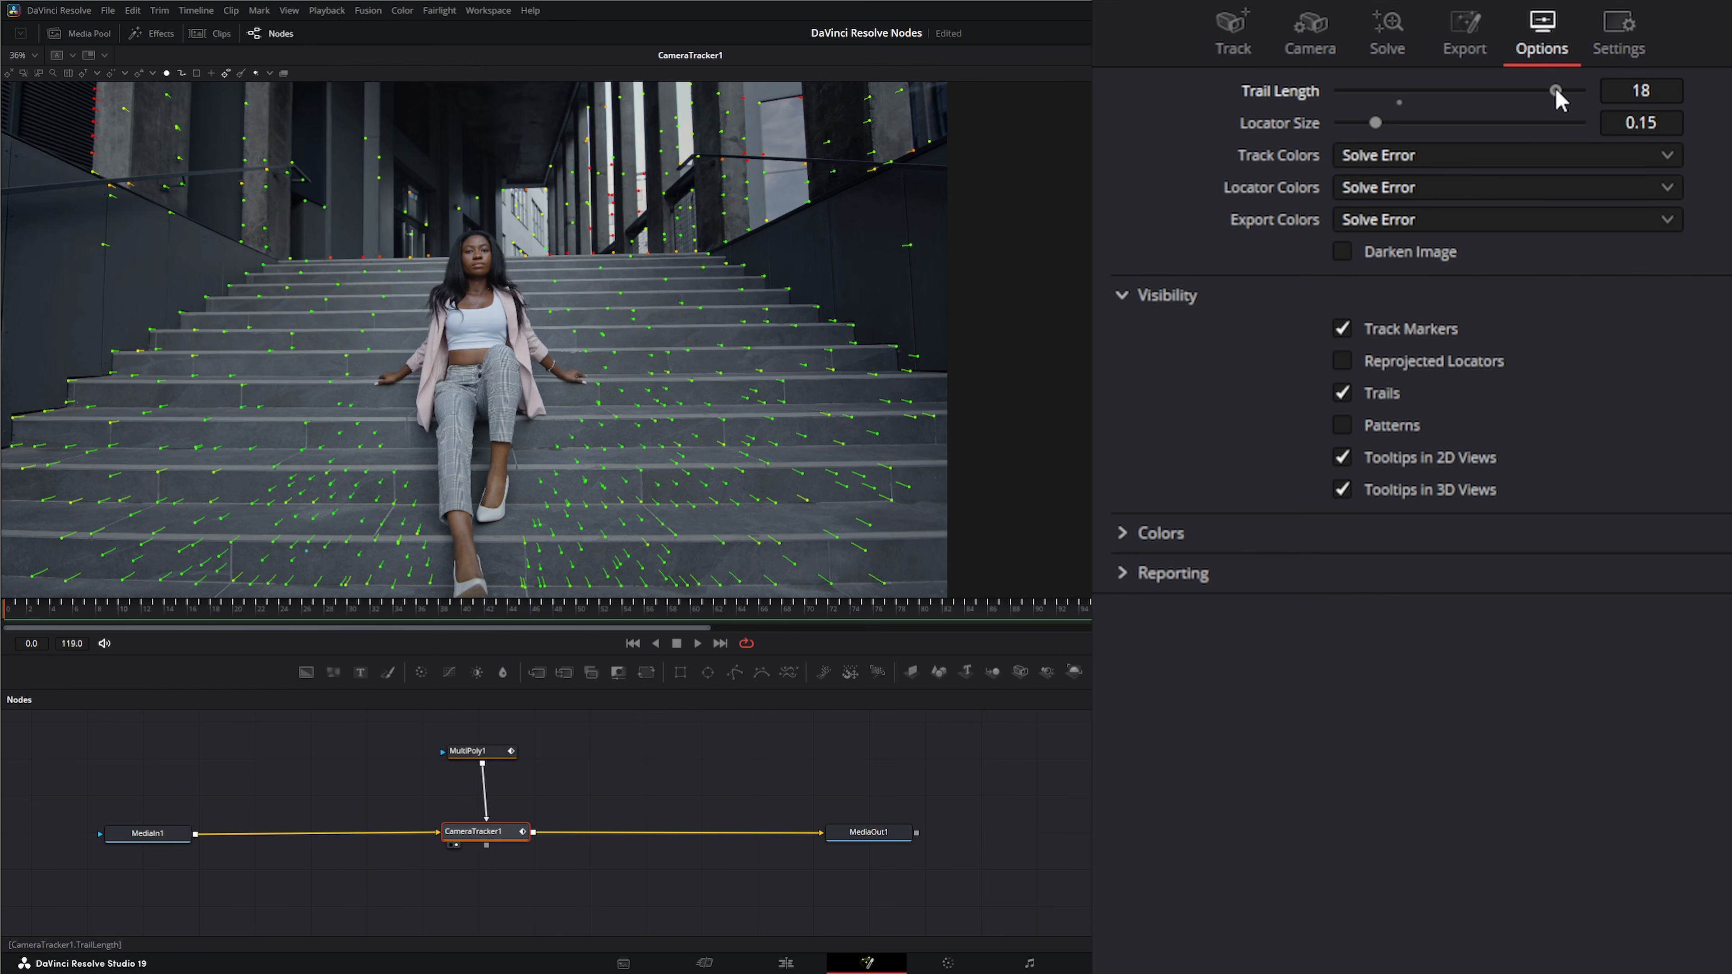
pyautogui.moveTo(1557, 90); pyautogui.dragTo(1519, 91)
# Delete the tracks selected by a Minimum Track Length of 10, and run the camera solve again.
pyautogui.click(1384, 49)
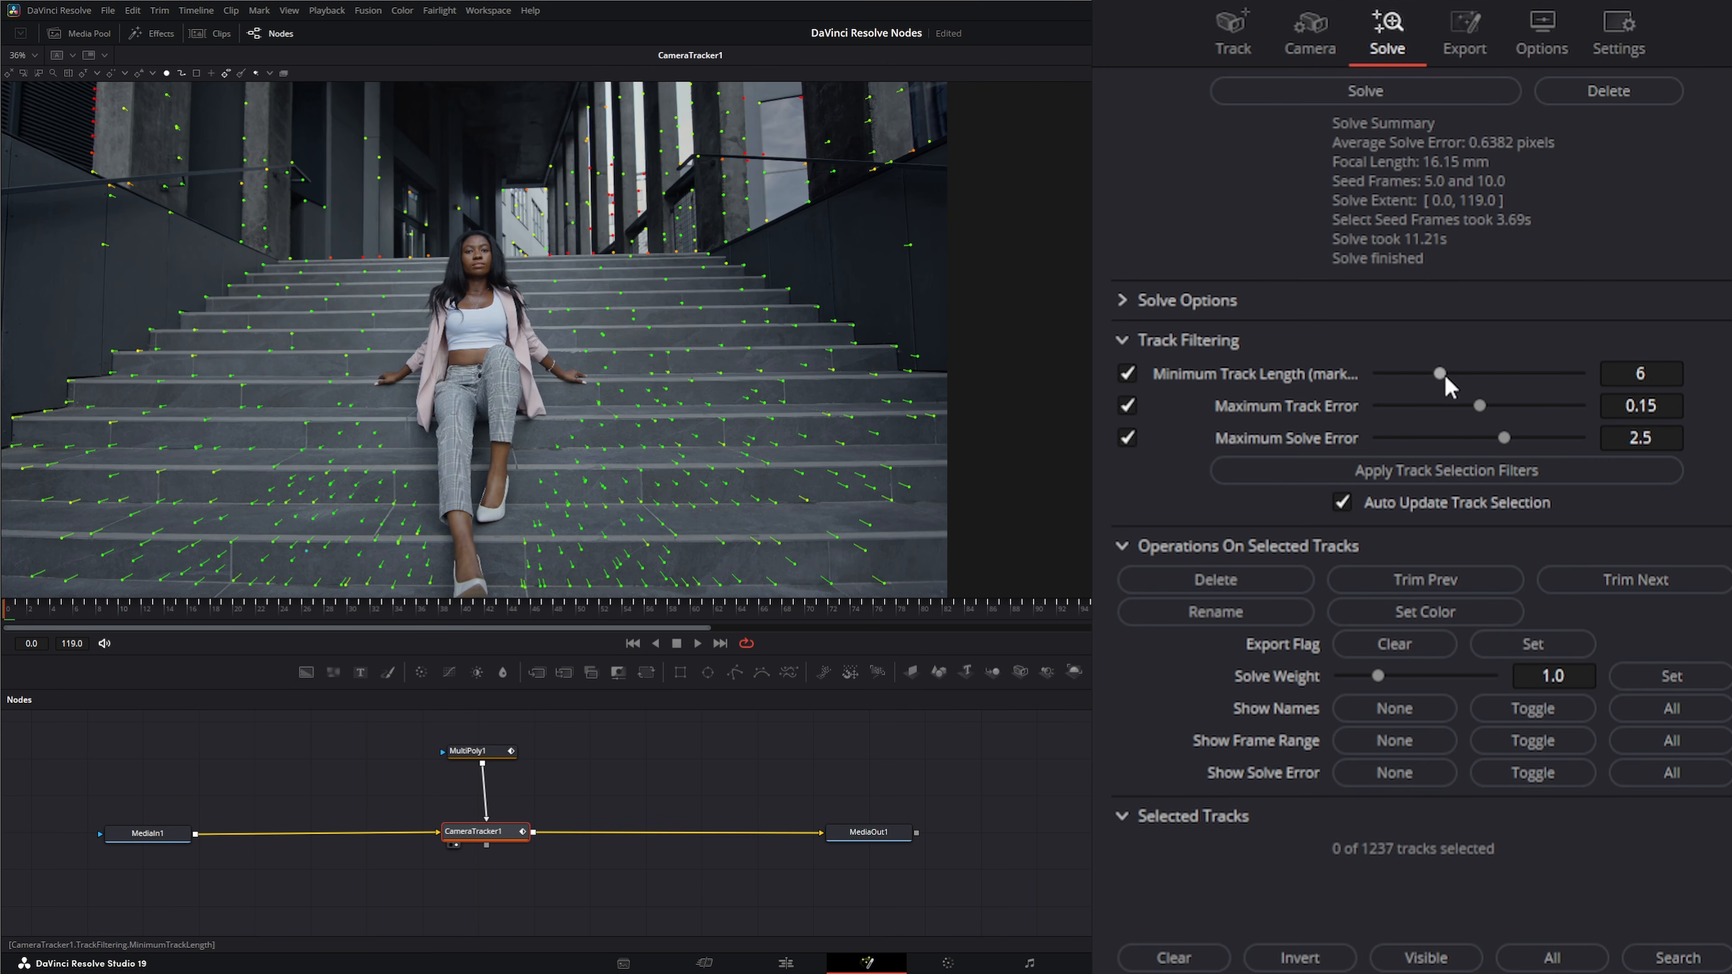
pyautogui.moveTo(1439, 373); pyautogui.dragTo(1502, 373)
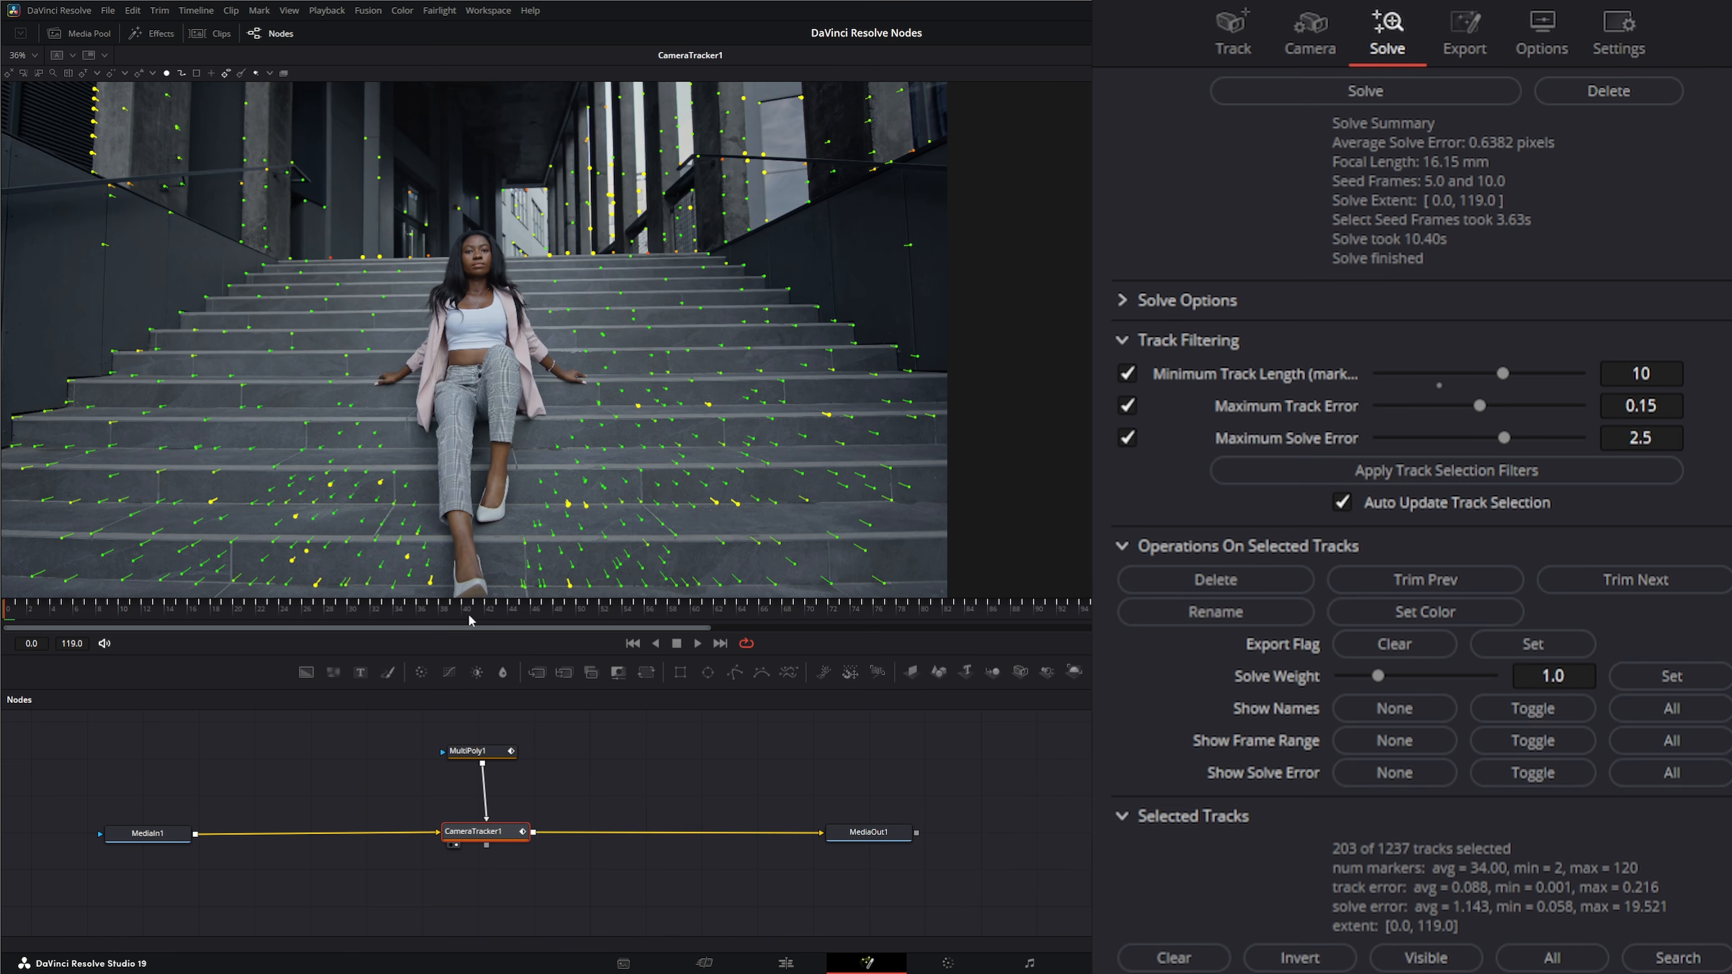
pyautogui.click(495, 608)
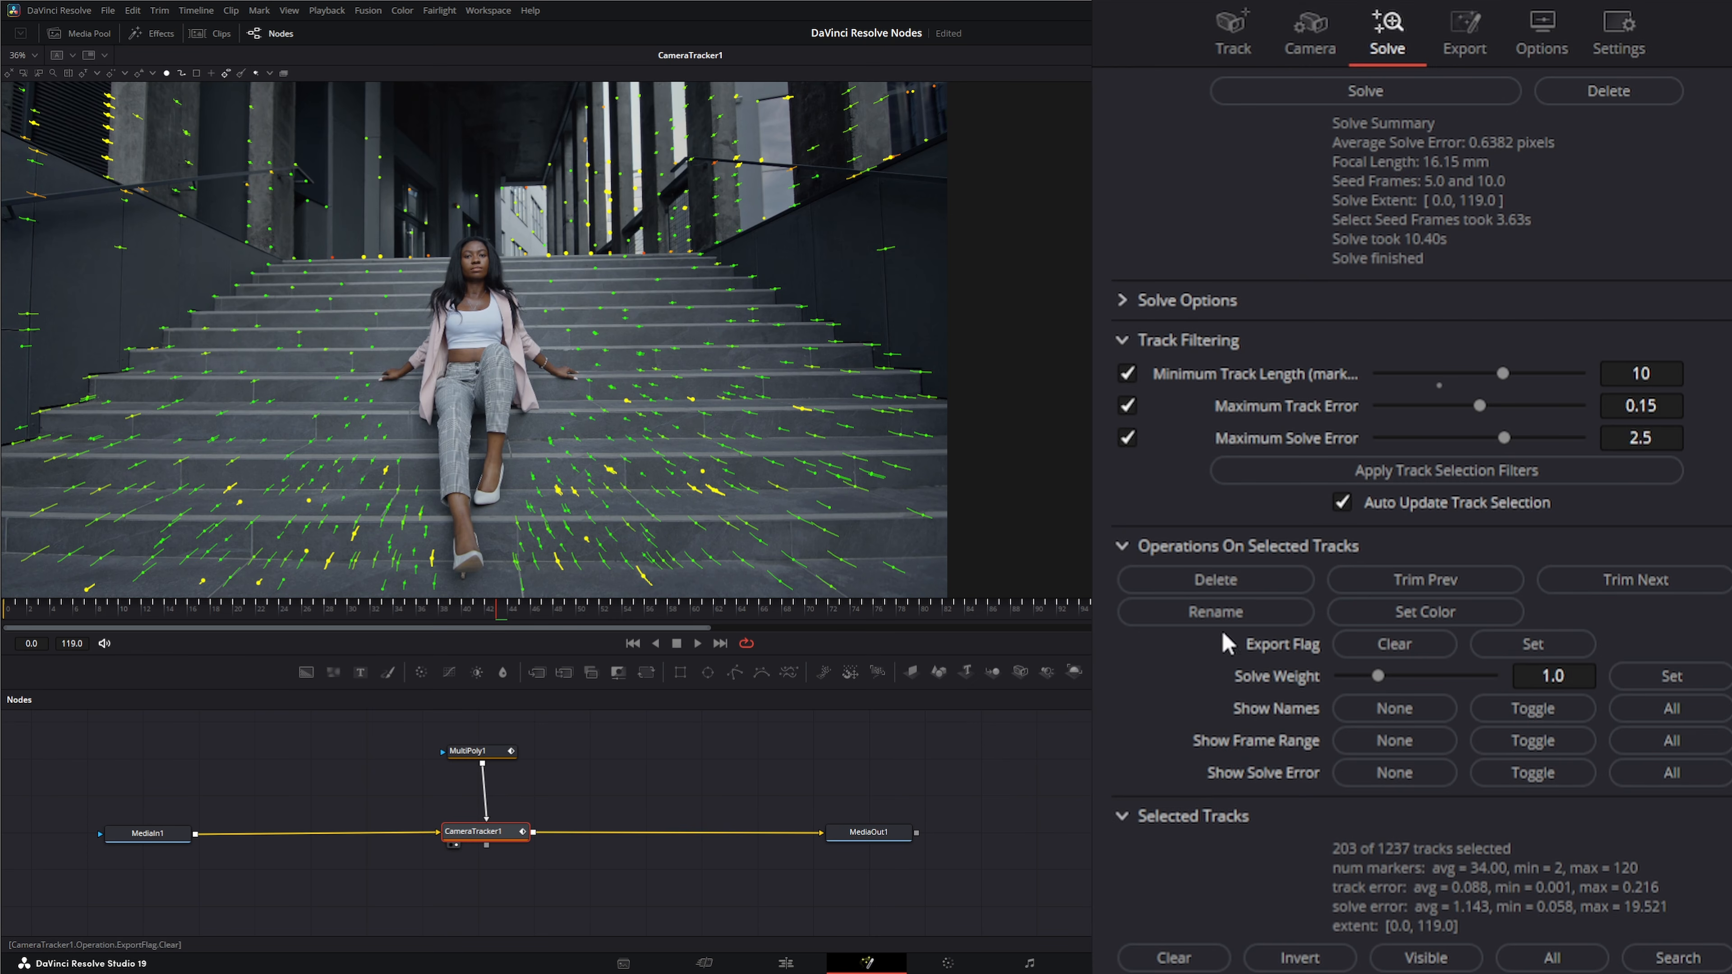
pyautogui.click(1234, 584)
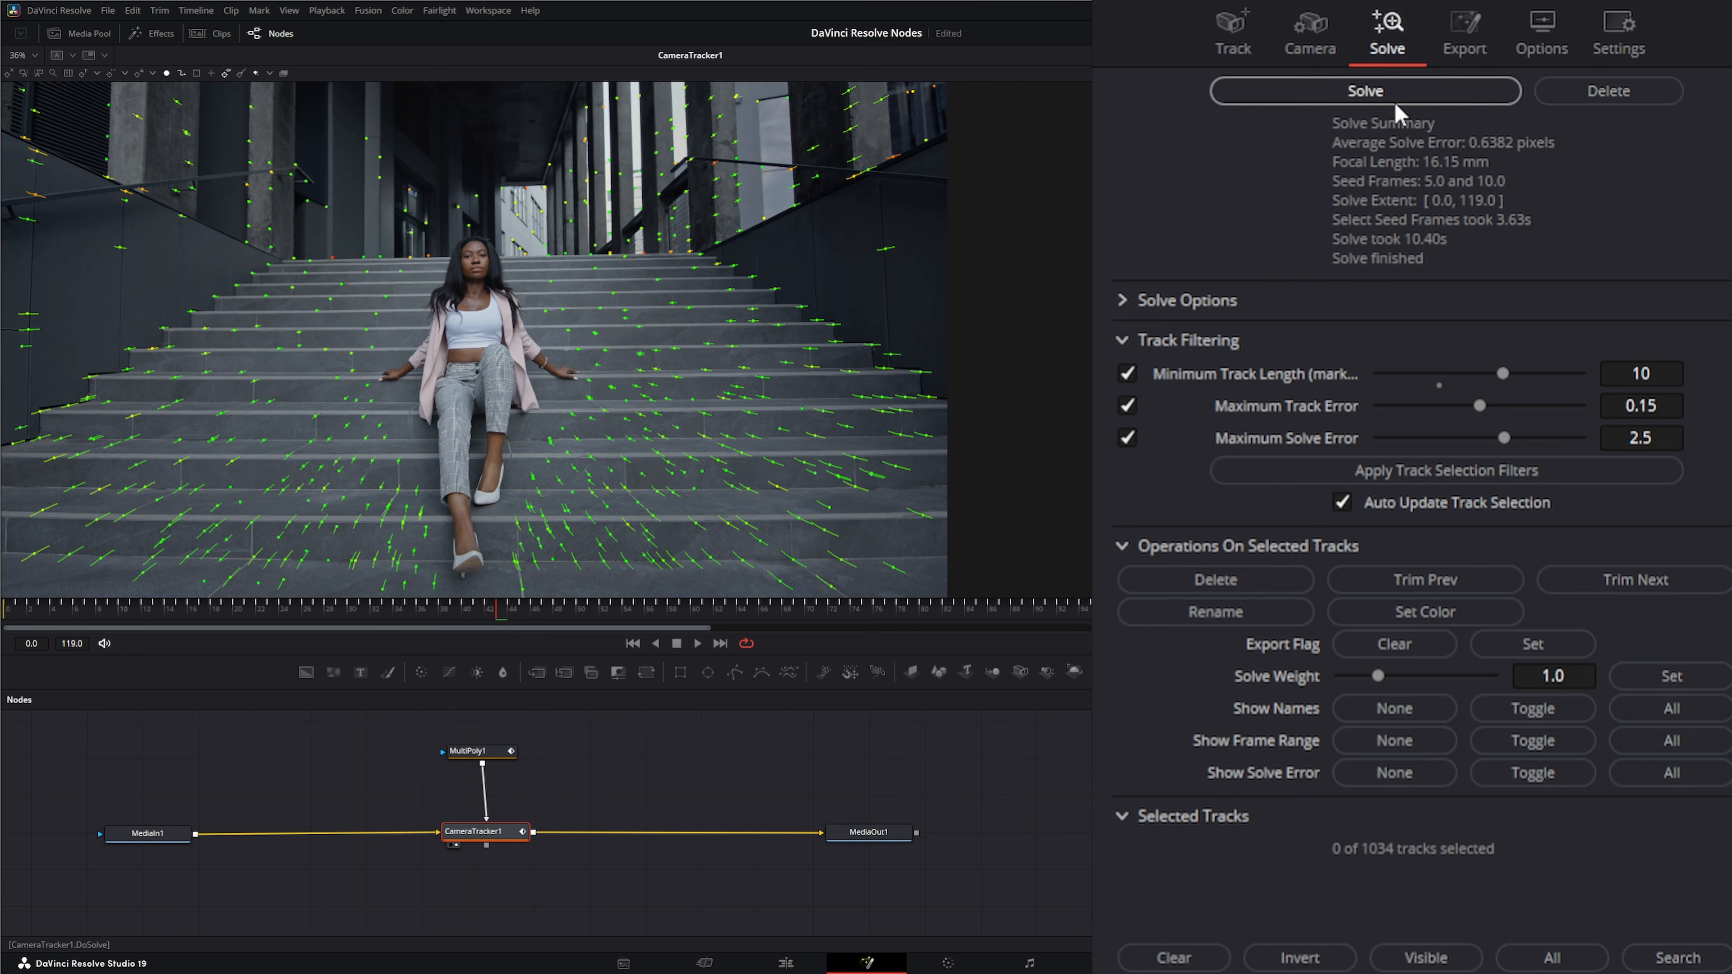
pyautogui.click(1380, 93)
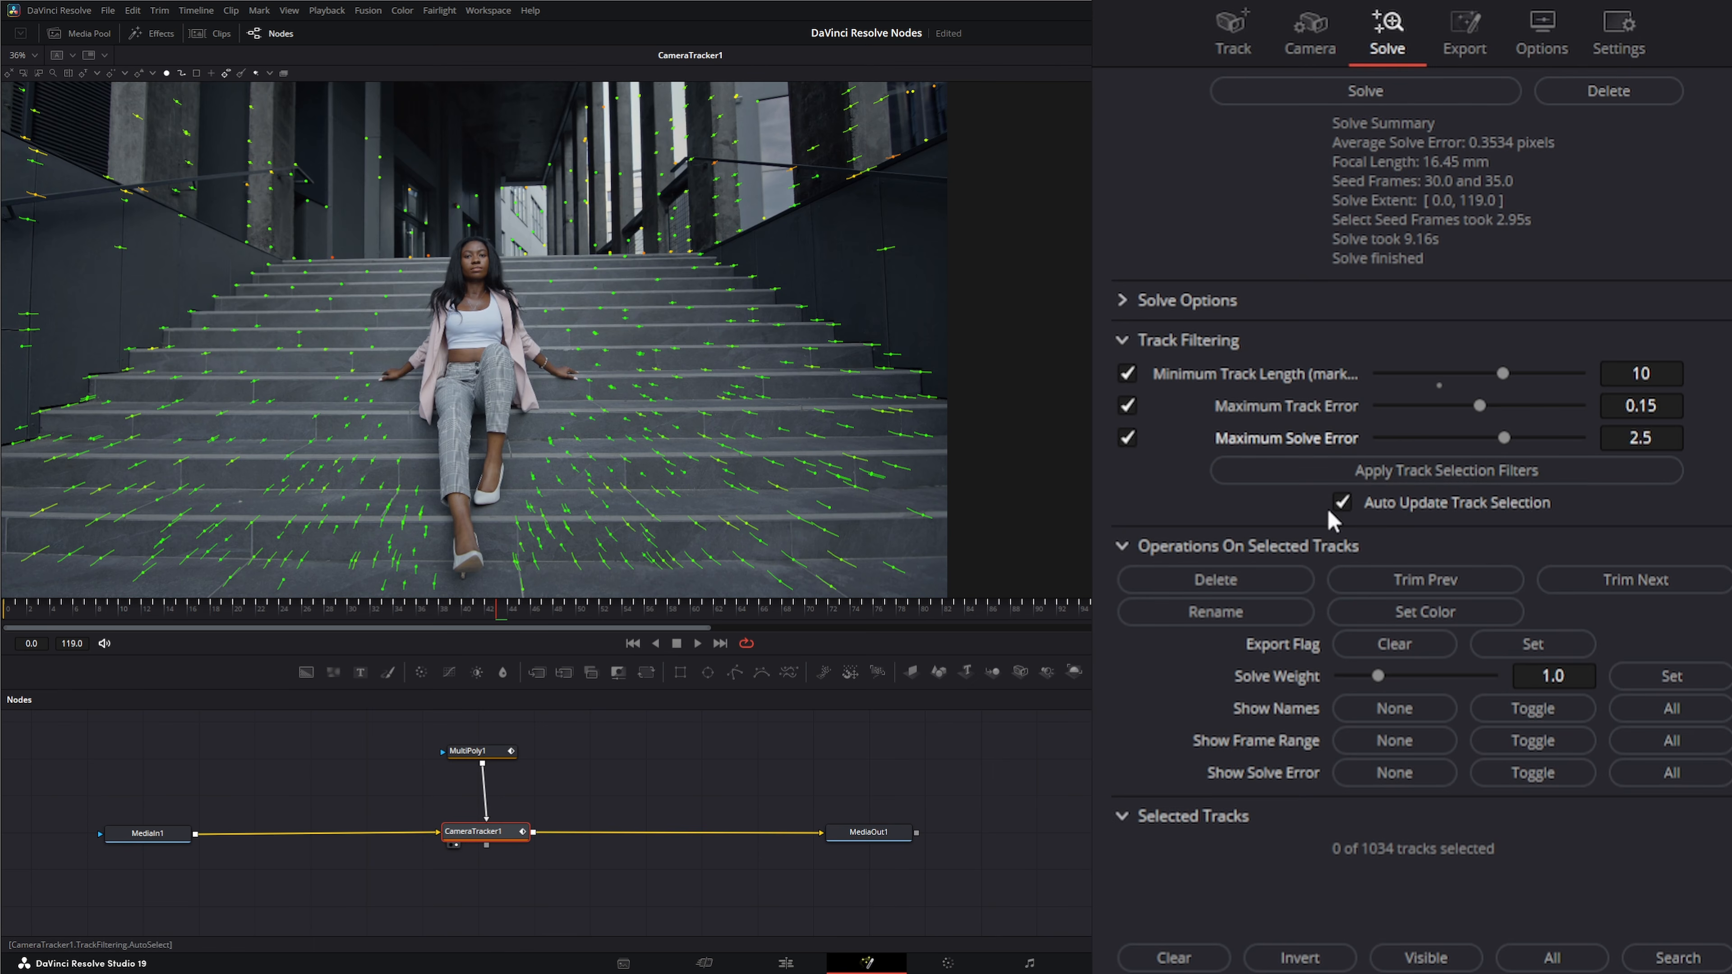
# Try a Maximum Solve Error of 1.0 in the track filtering, and lower it to 0.3.
pyautogui.click(1659, 438)
pyautogui.write('1')
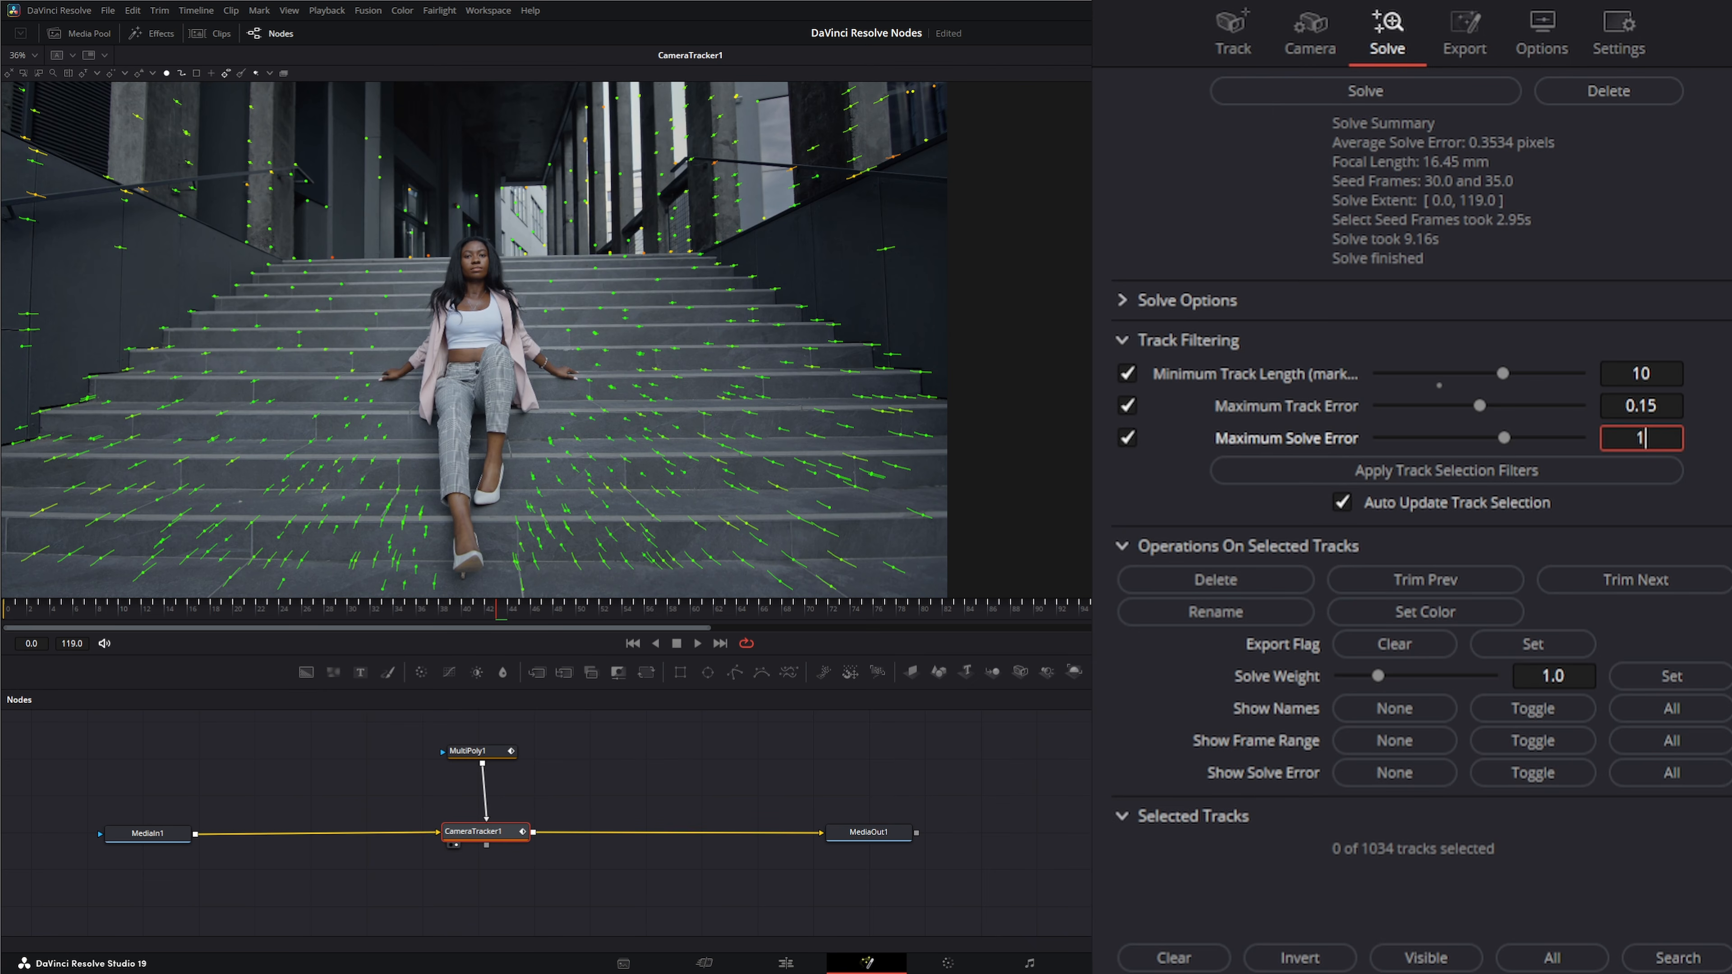
pyautogui.press('Tab')
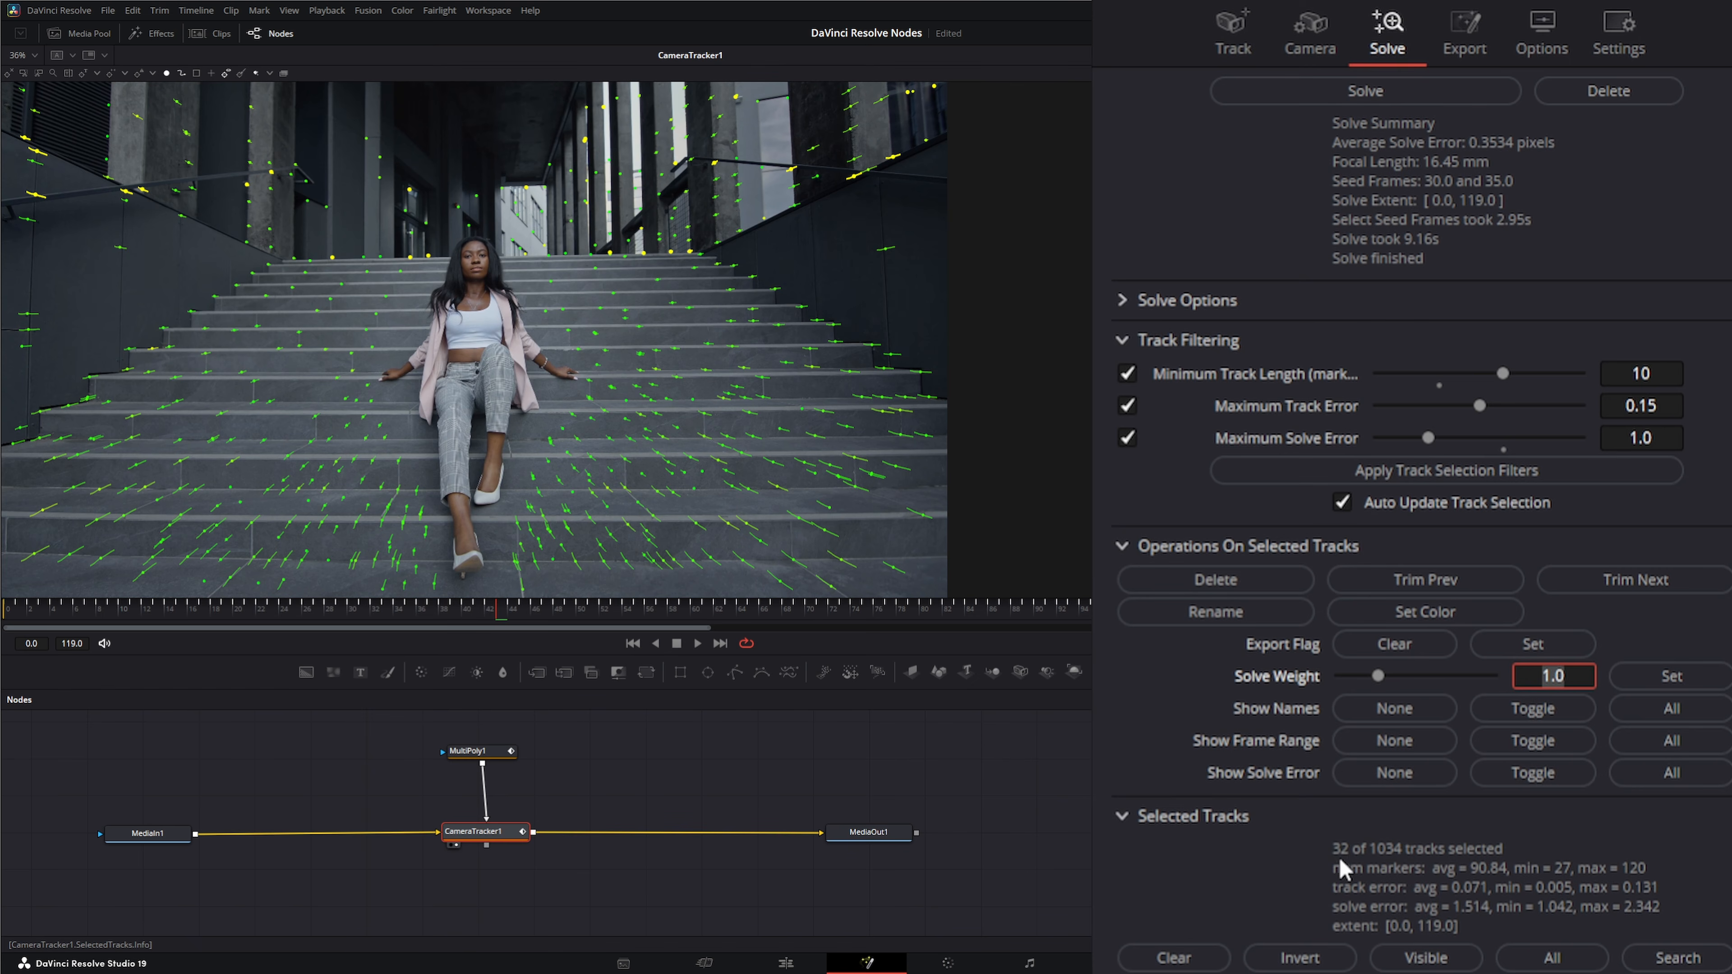
pyautogui.hotkey('shift', 'Tab')
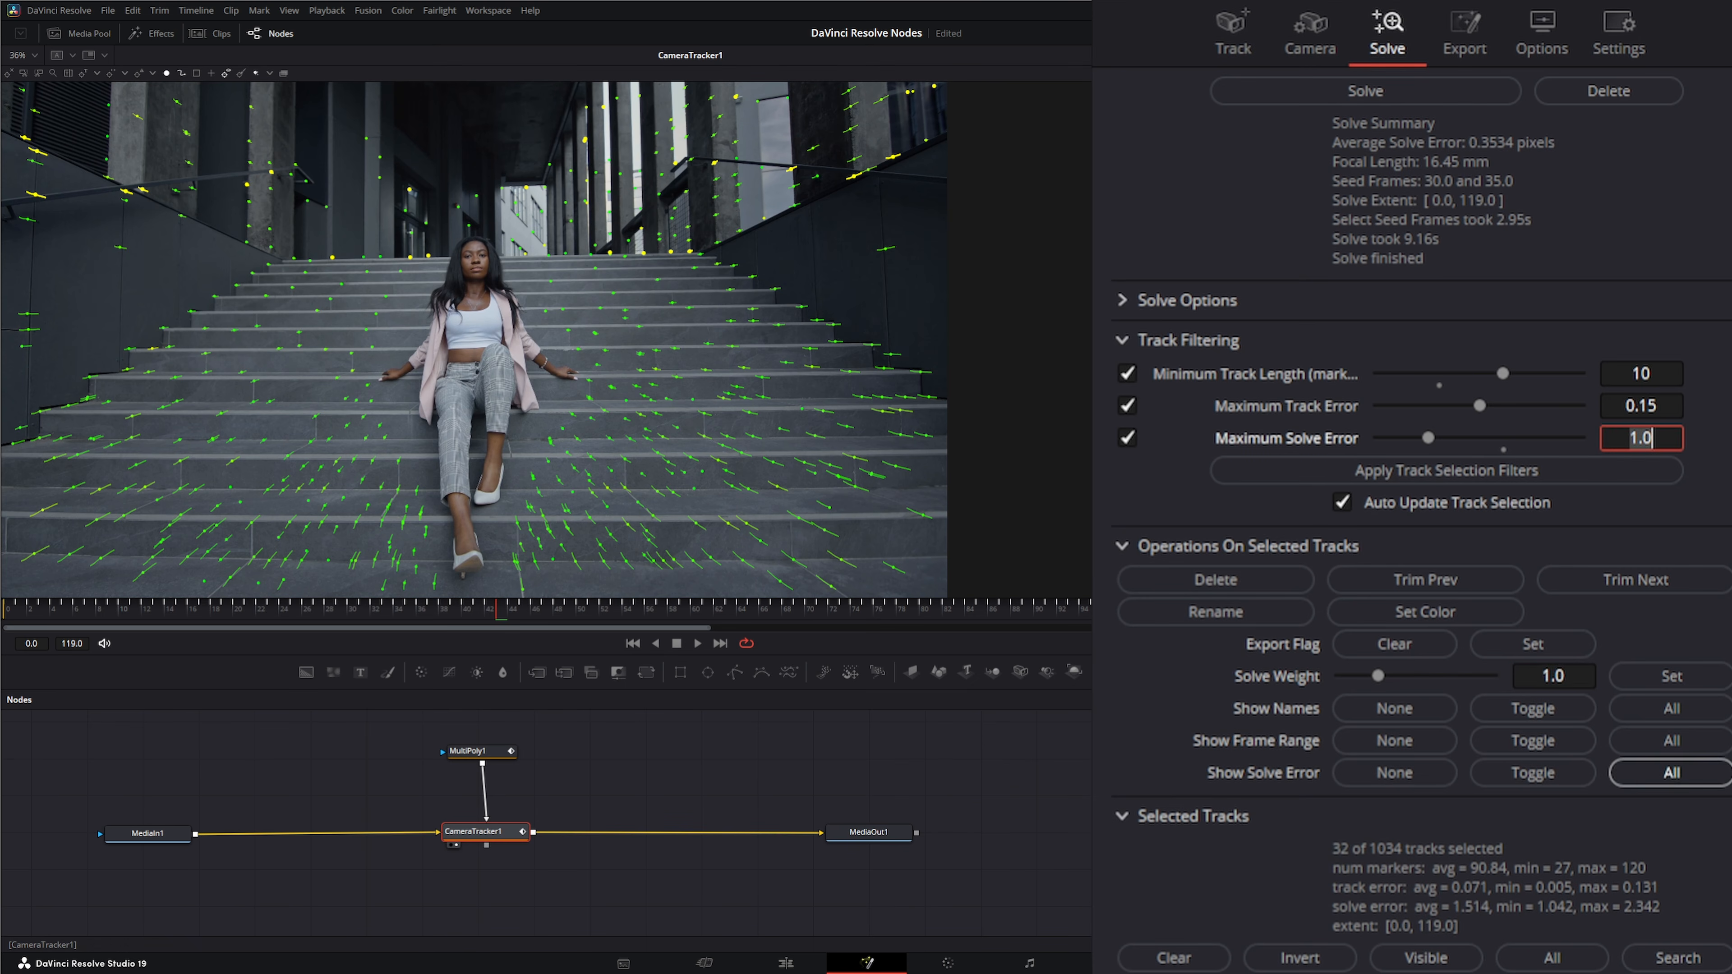
pyautogui.write('.3')
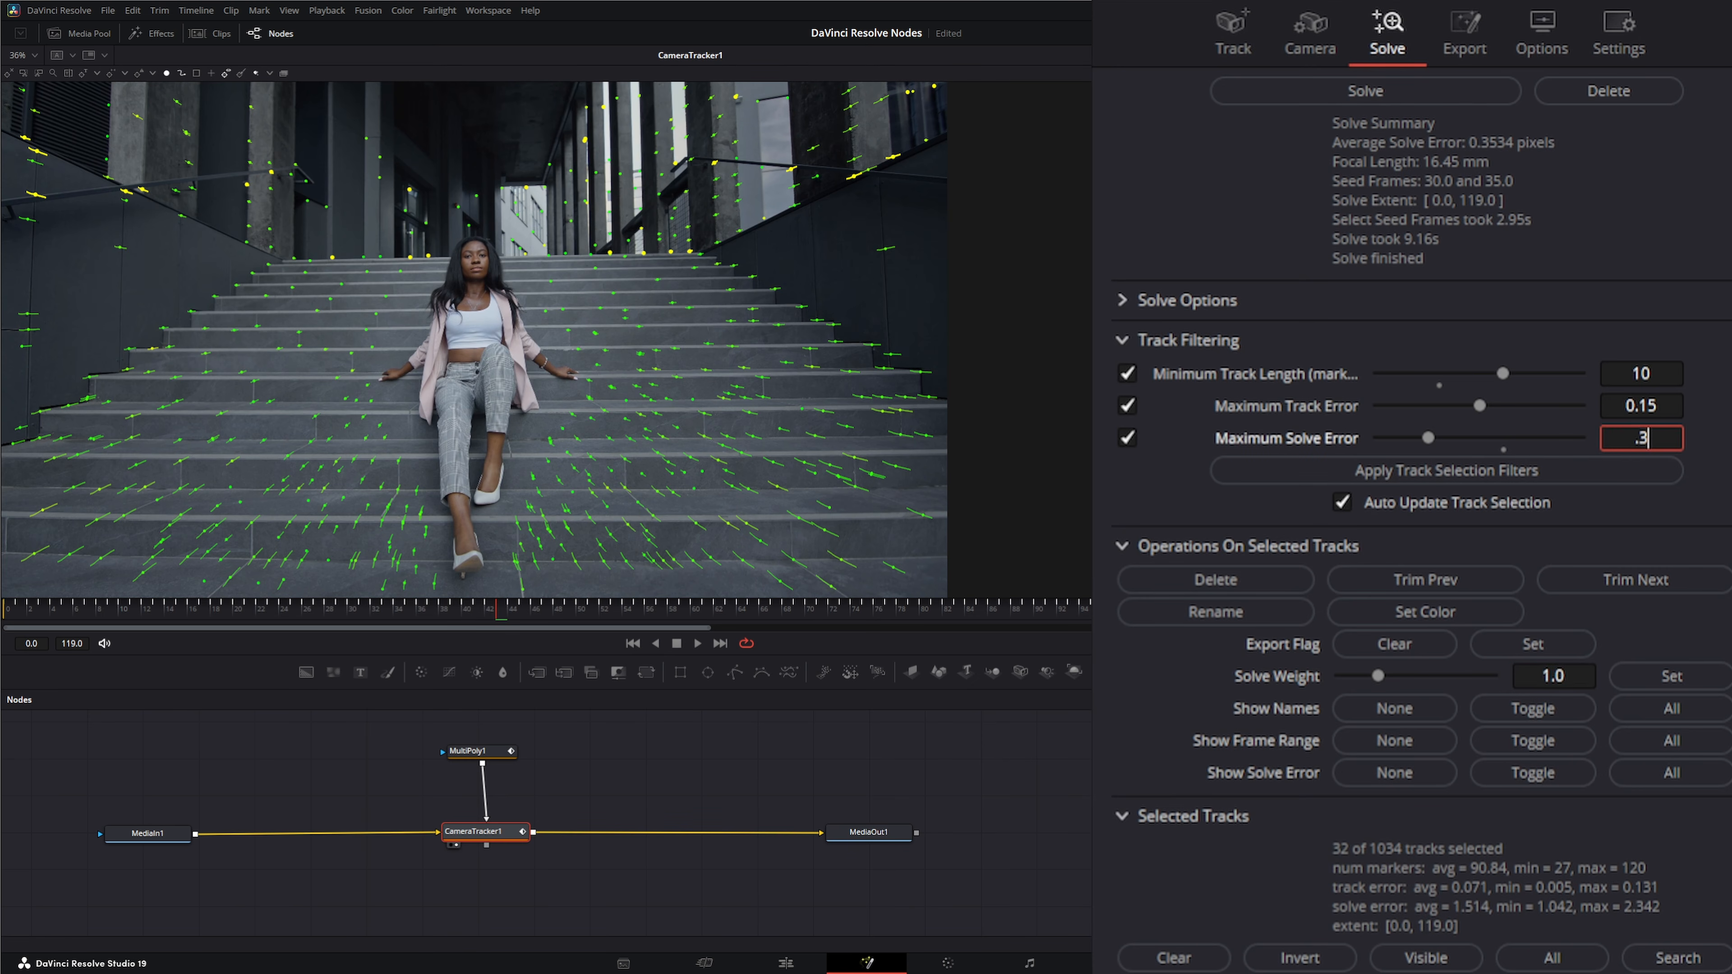
pyautogui.press('Tab')
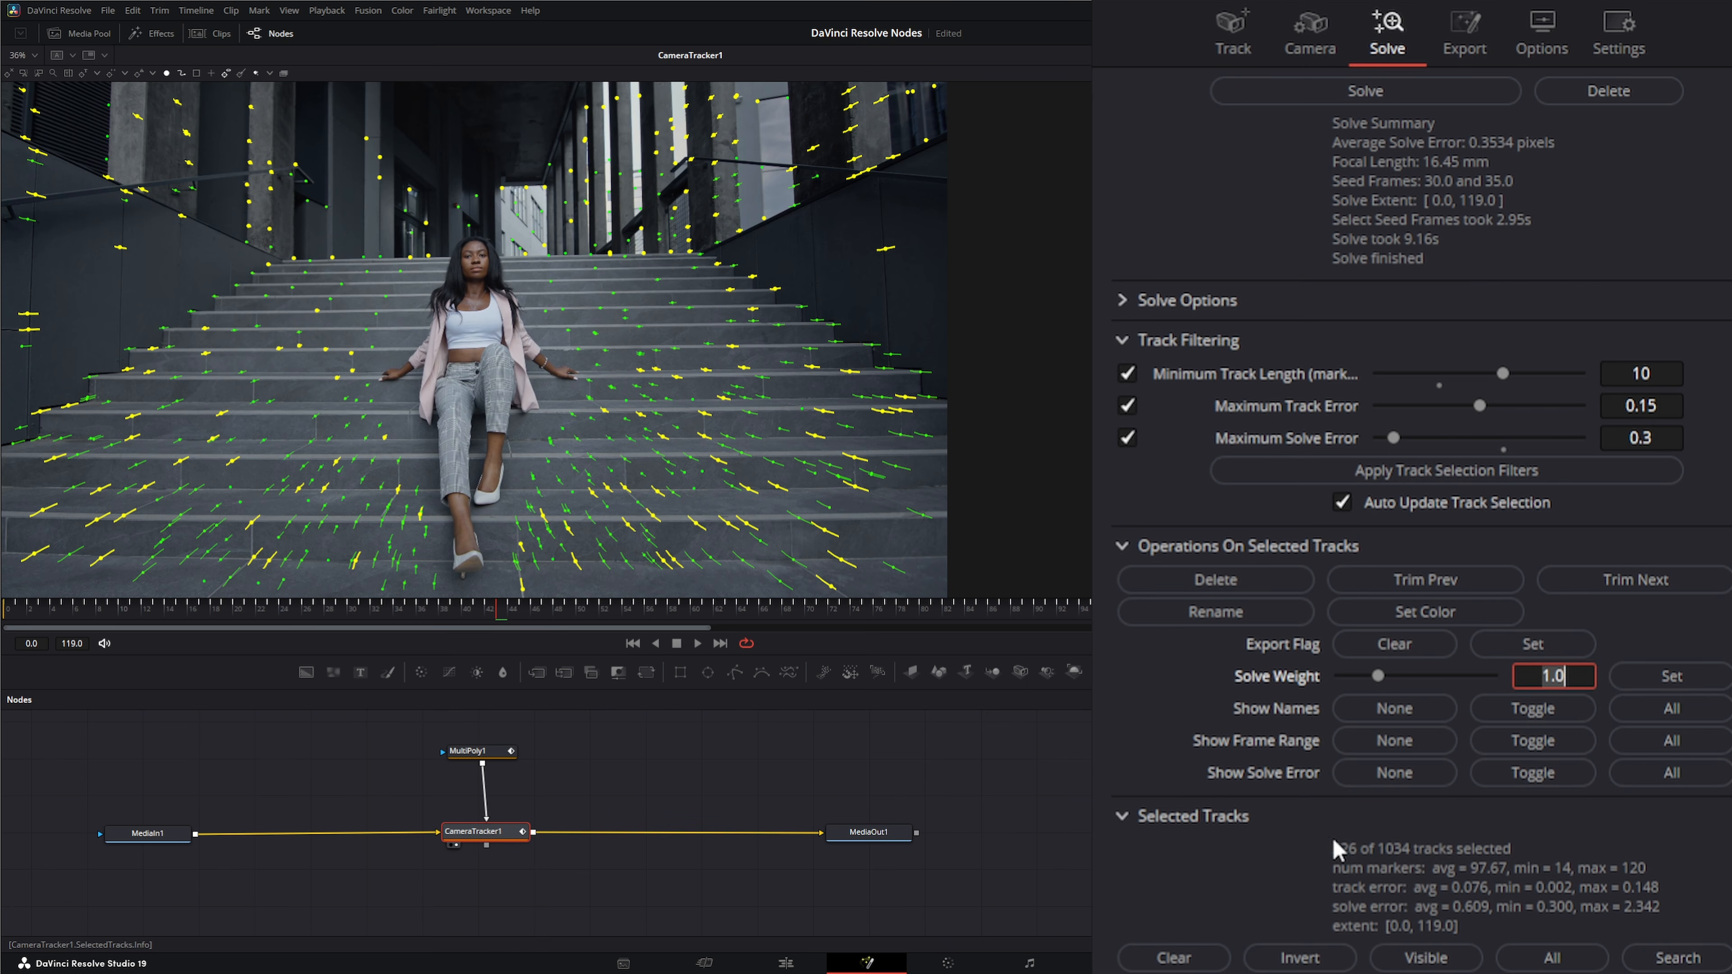
# Try a Maximum Solve Error of 0.2 to compare the track selection, and restore it to 0.3.
pyautogui.click(1673, 438)
pyautogui.doubleClick(1672, 439)
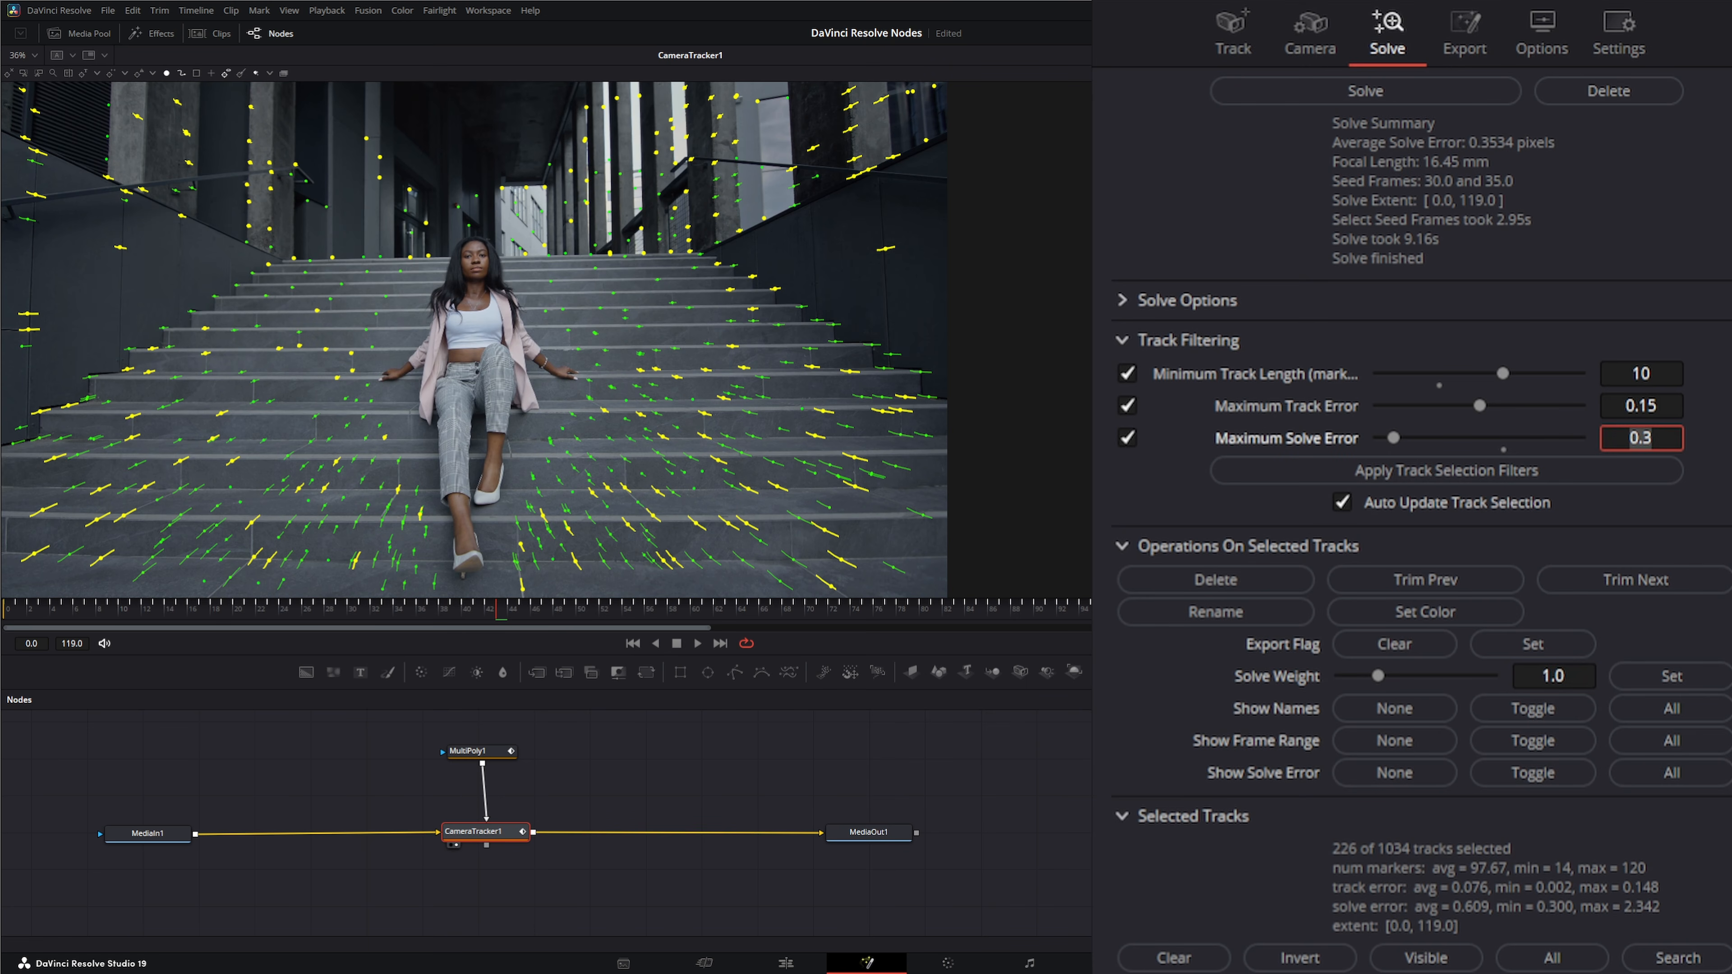
pyautogui.write('.2')
pyautogui.press('Tab')
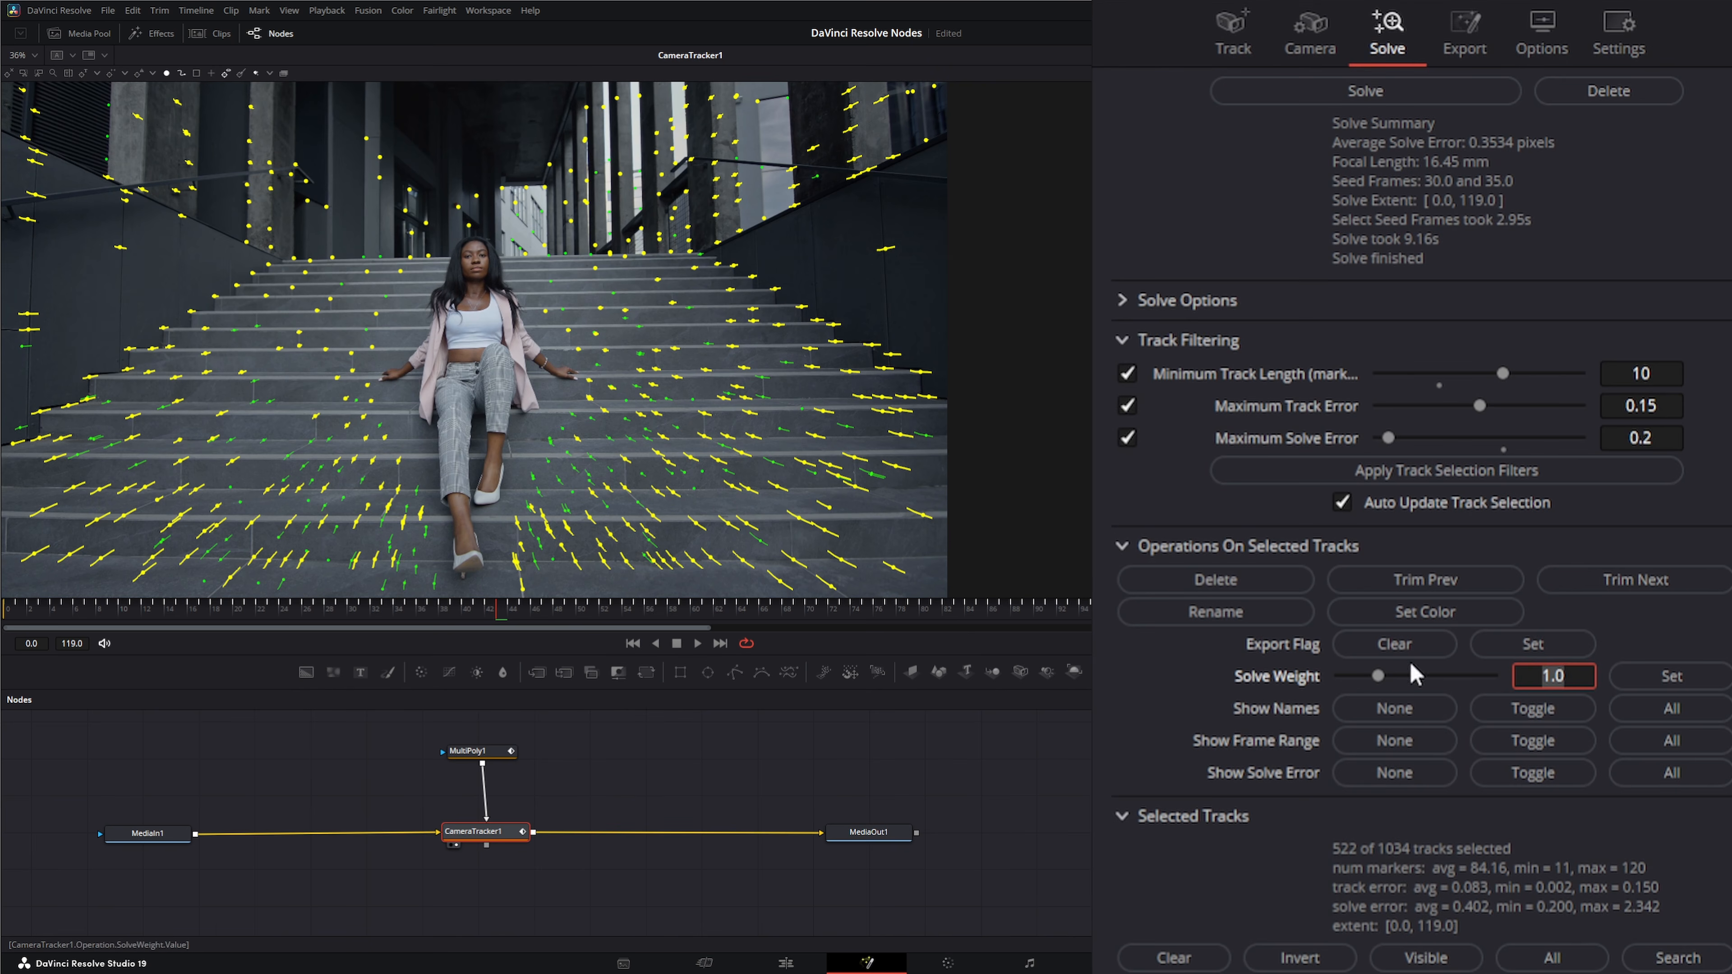
pyautogui.click(1644, 438)
pyautogui.write('0.3')
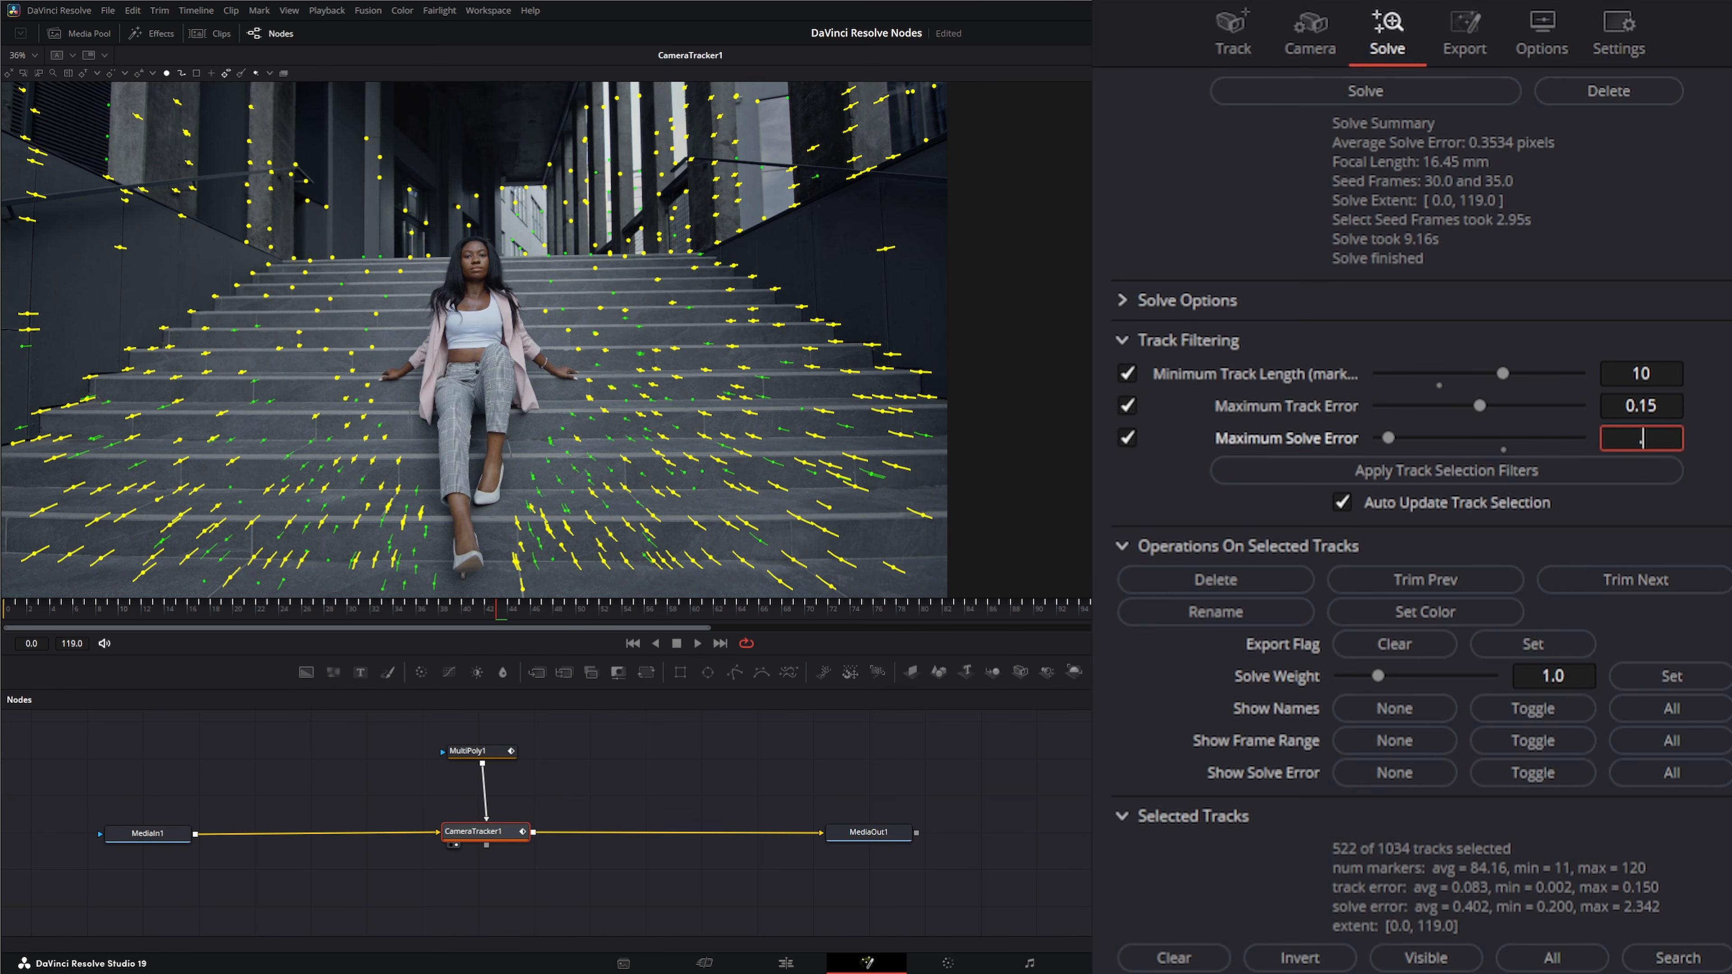
pyautogui.press('Tab')
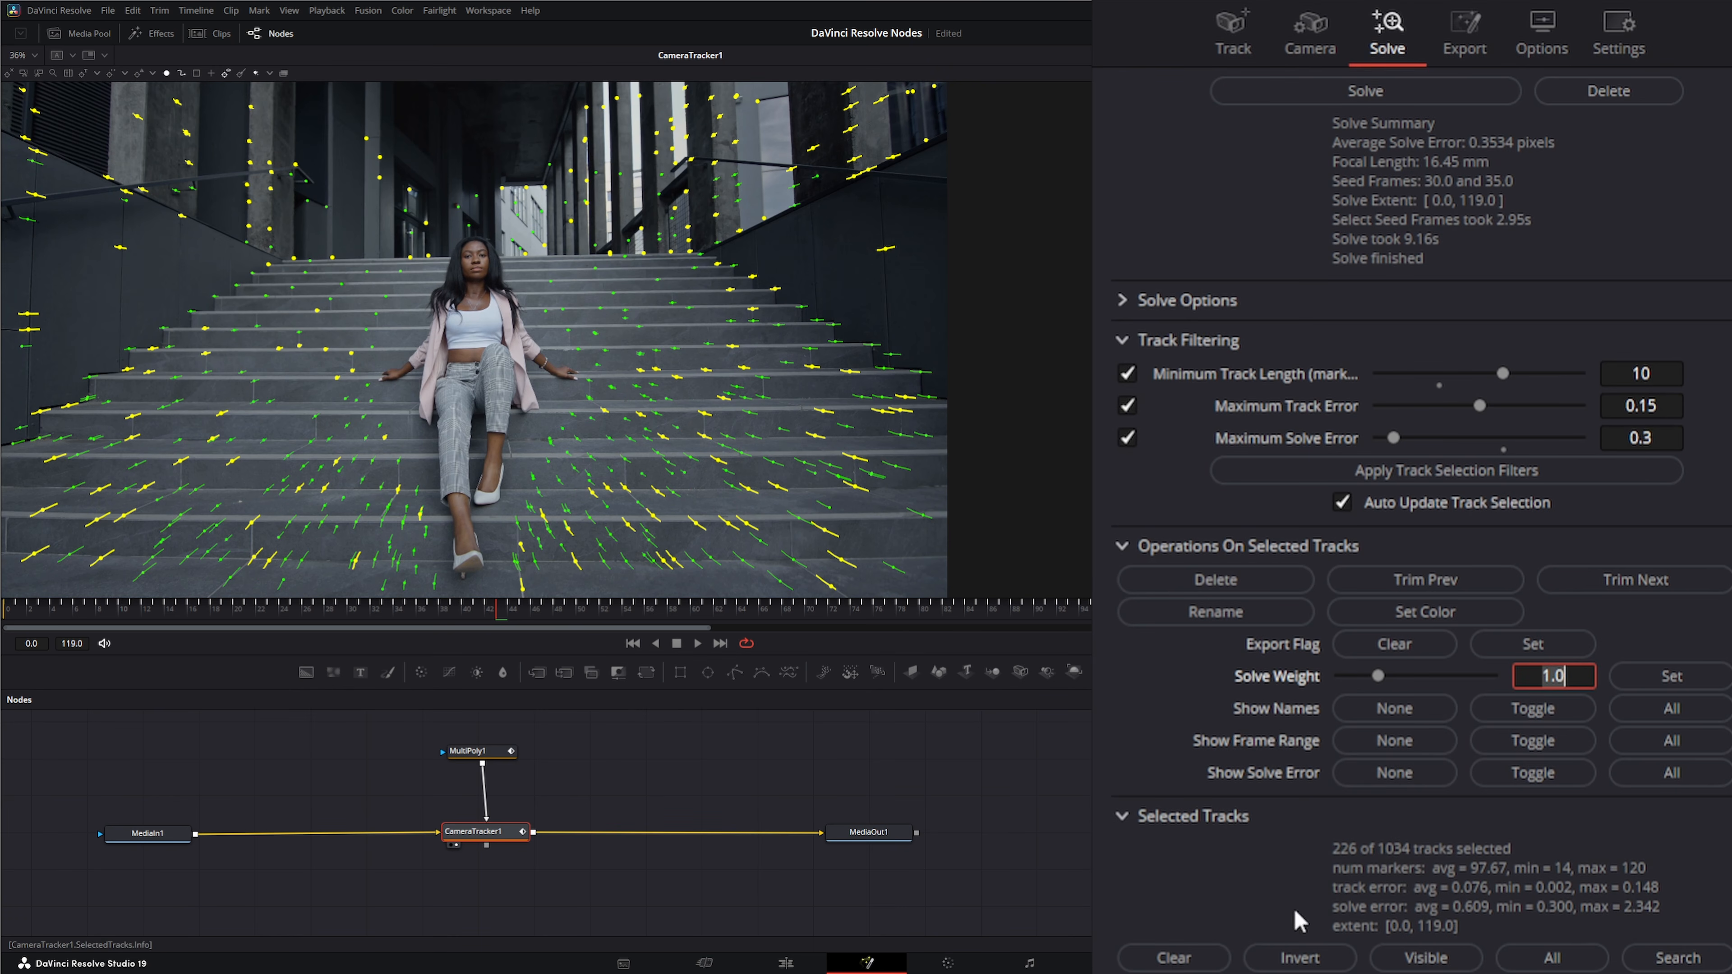
# Delete the tracks selected by the Maximum Solve Error filter, and run the camera solve again.
pyautogui.click(1247, 580)
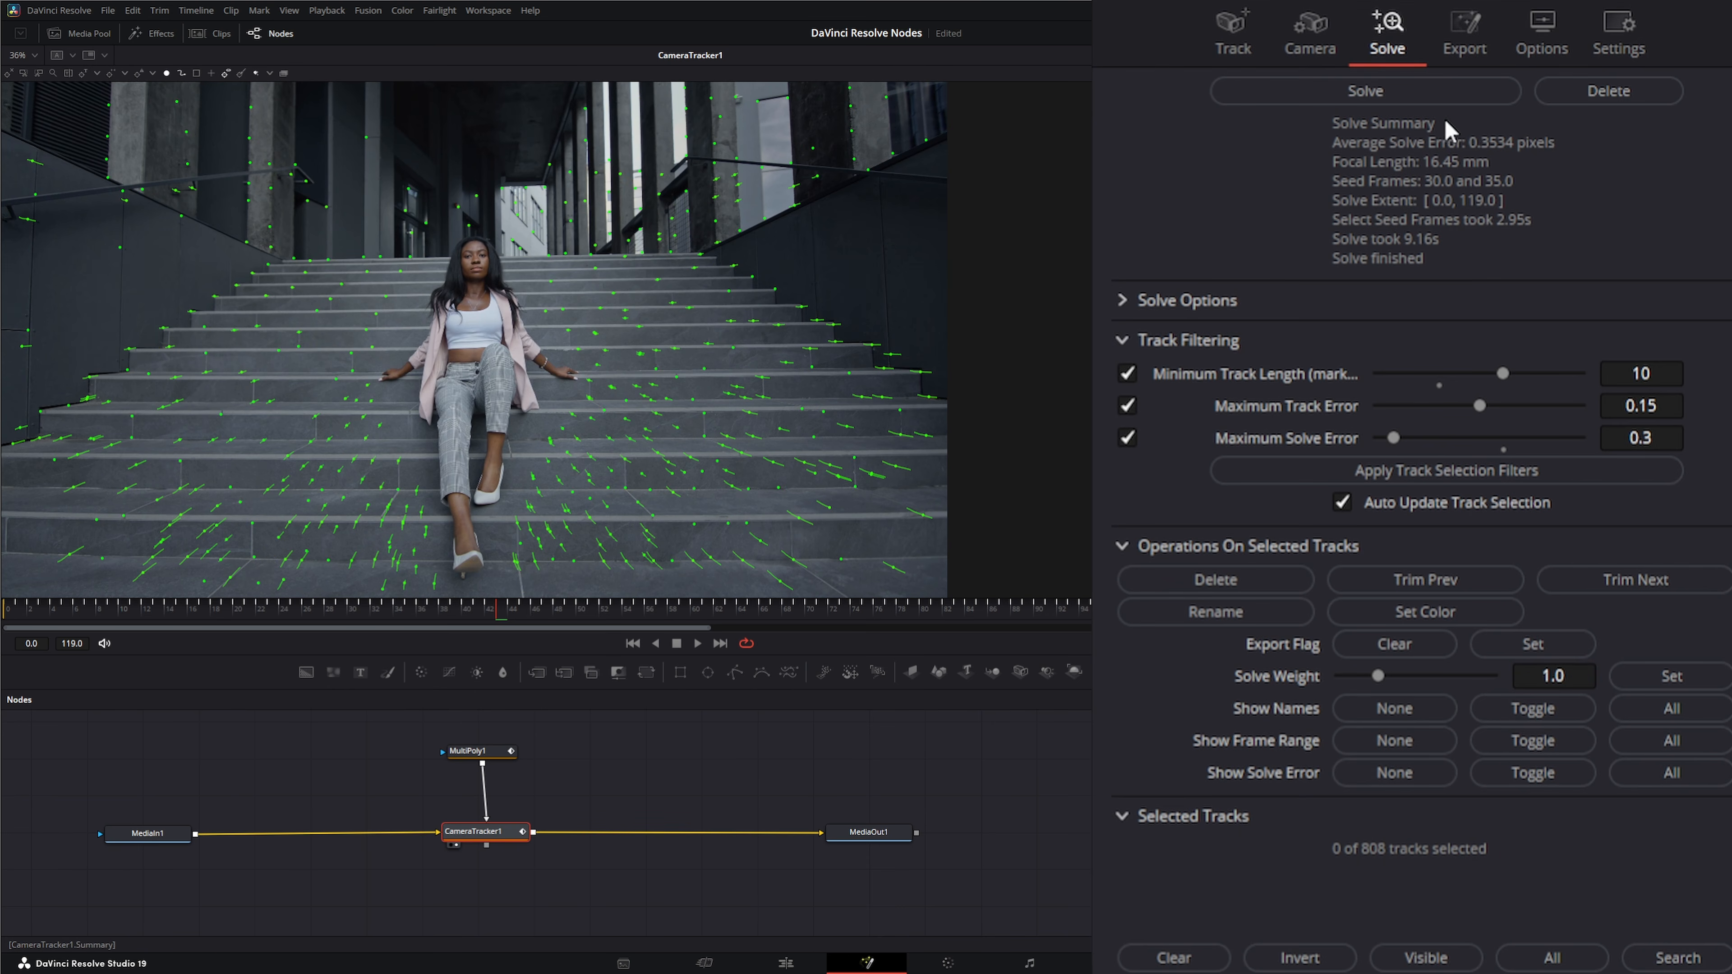
pyautogui.click(1396, 92)
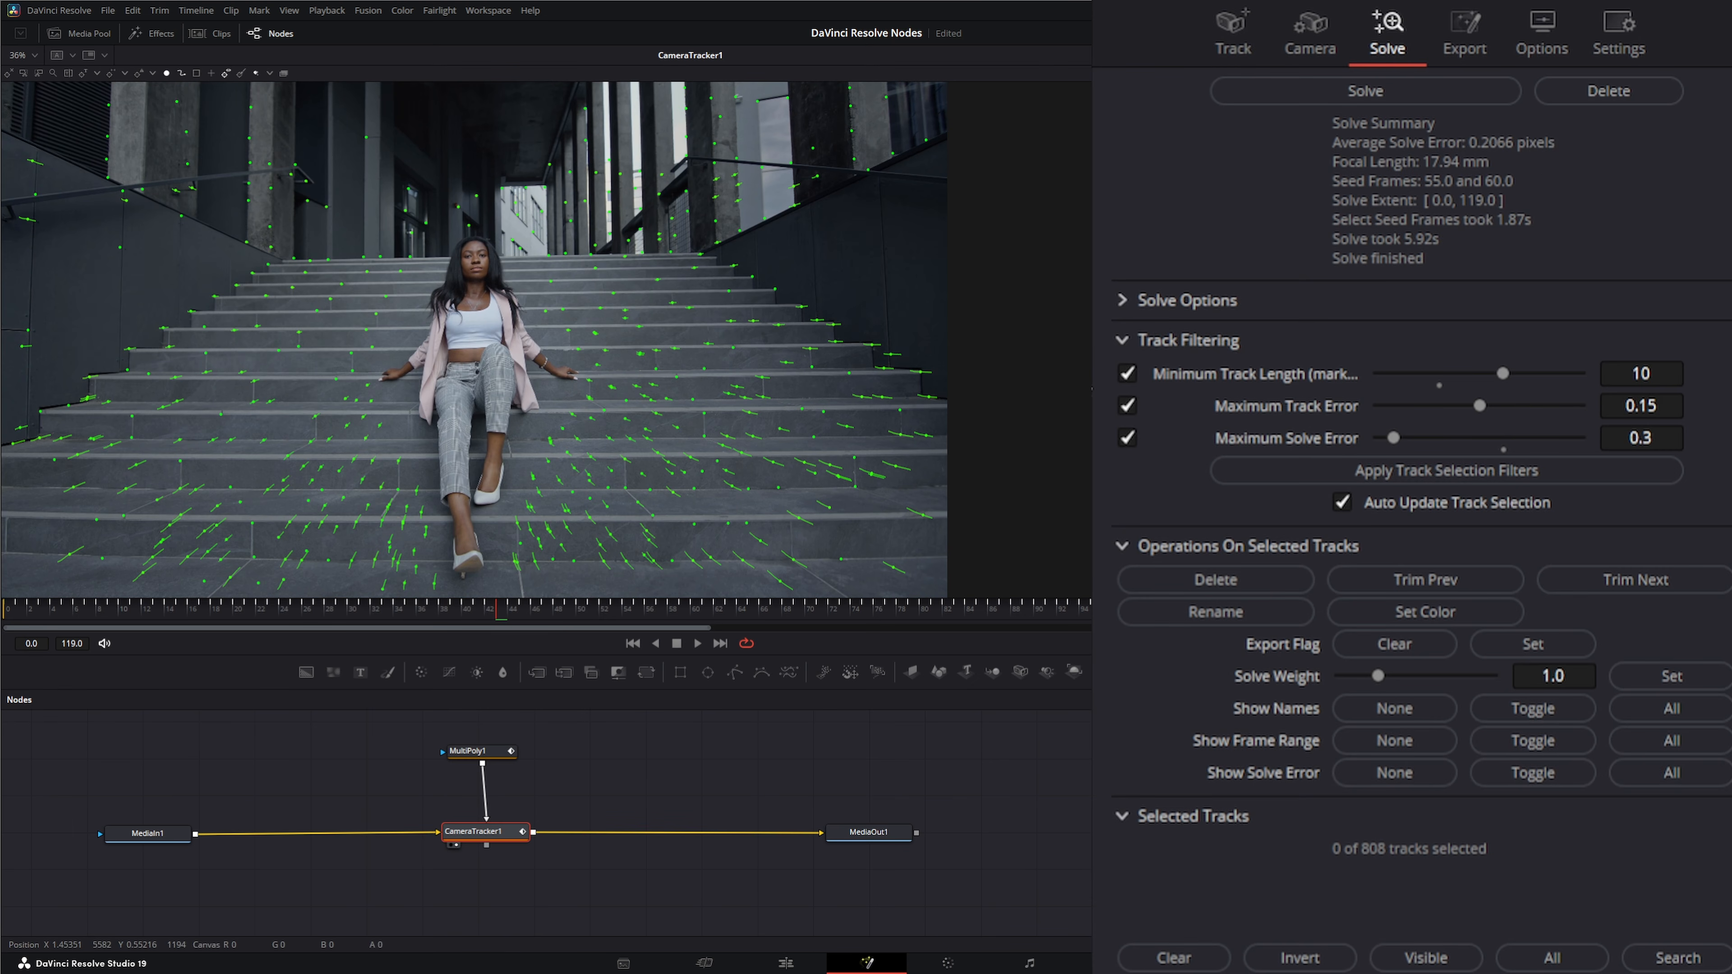
# Show all track names near the clip's start, check their prefix in Auto Track Defaults, and hide the names again.
pyautogui.moveTo(501, 612); pyautogui.dragTo(727, 652)
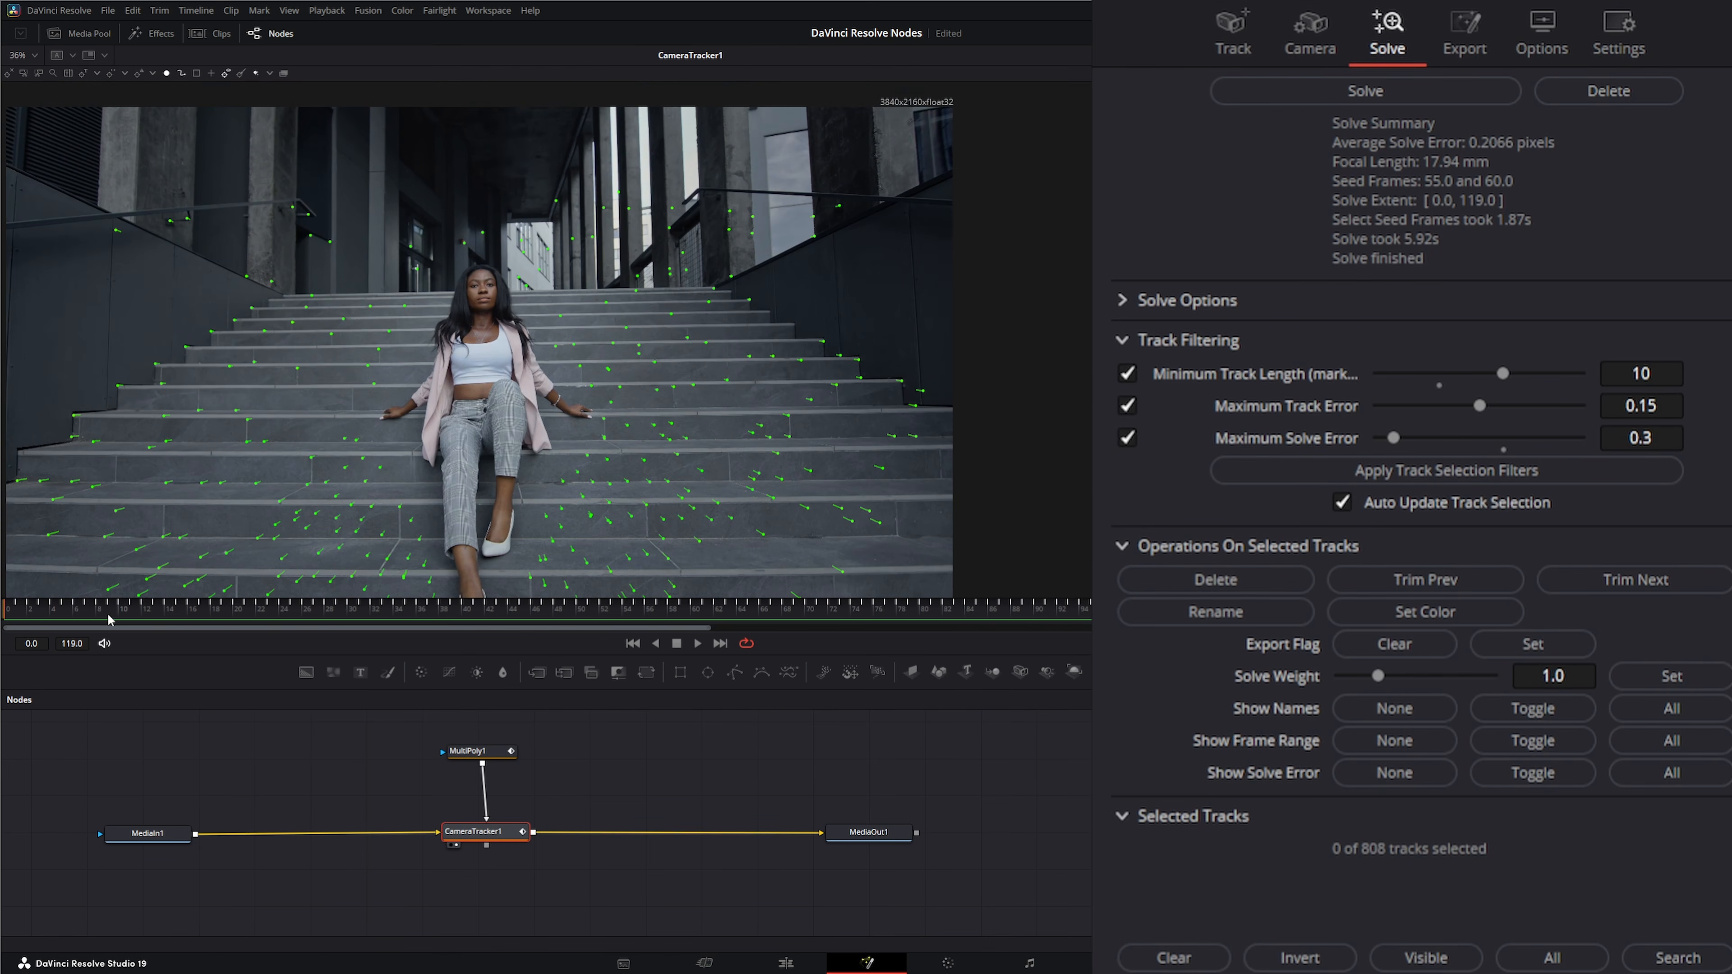
pyautogui.moveTo(19, 614); pyautogui.dragTo(99, 645)
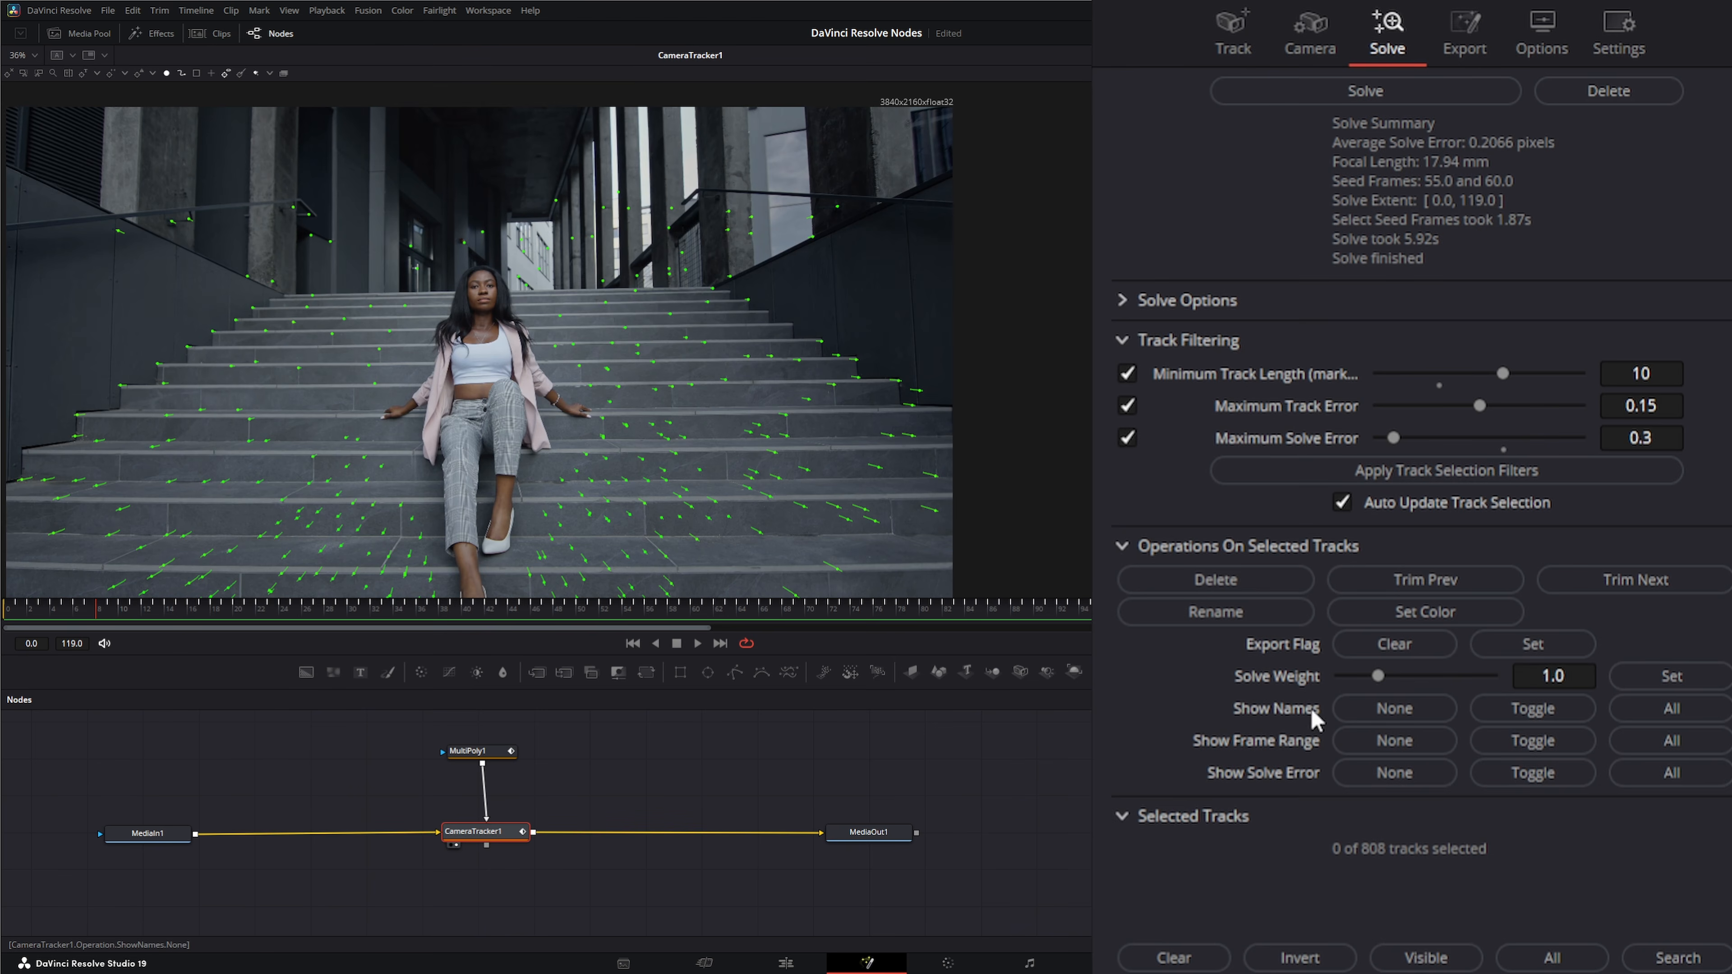
pyautogui.click(1671, 708)
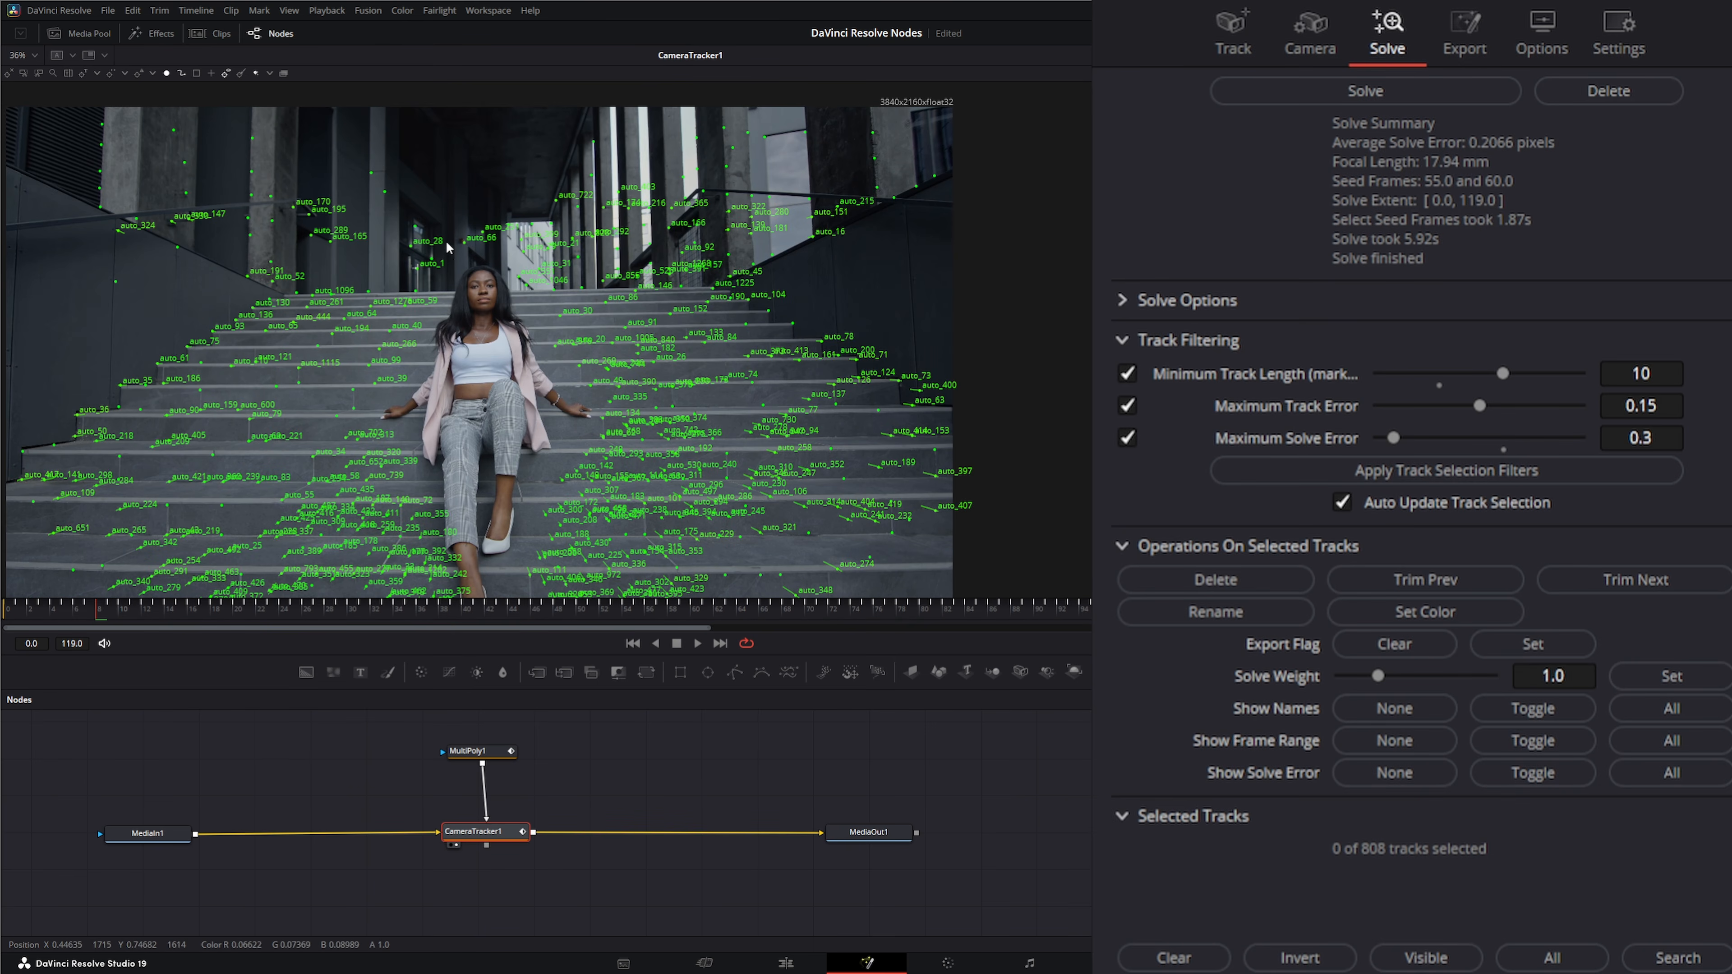
pyautogui.click(1234, 37)
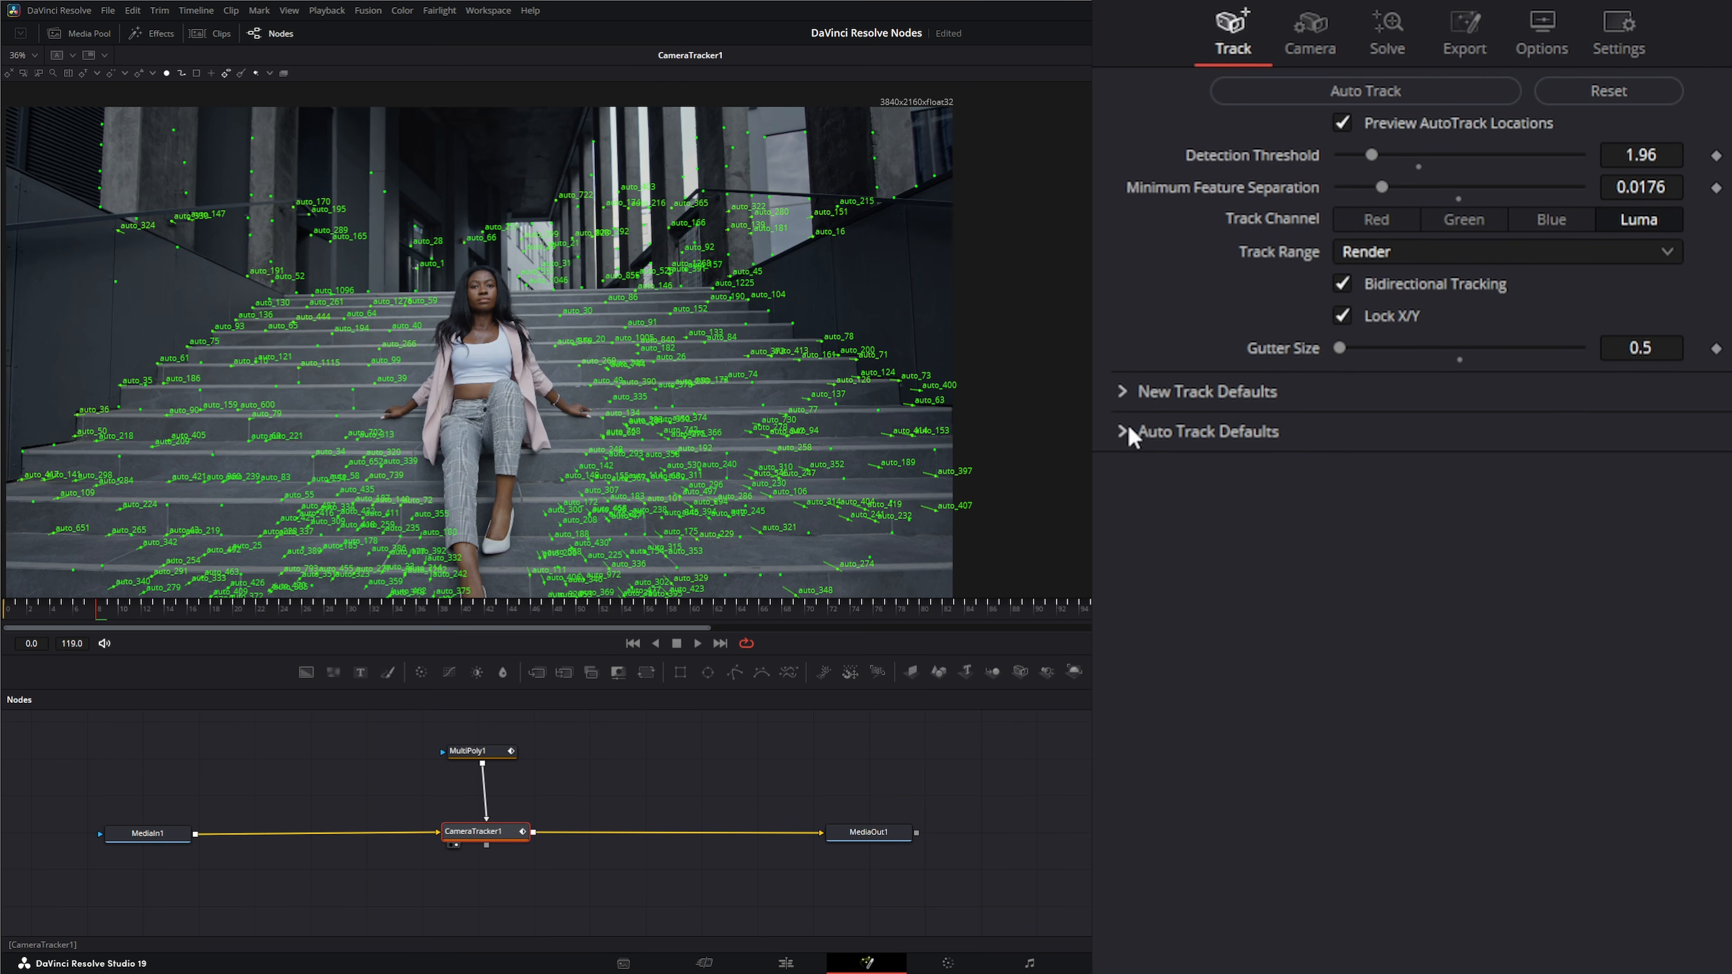
pyautogui.click(1129, 431)
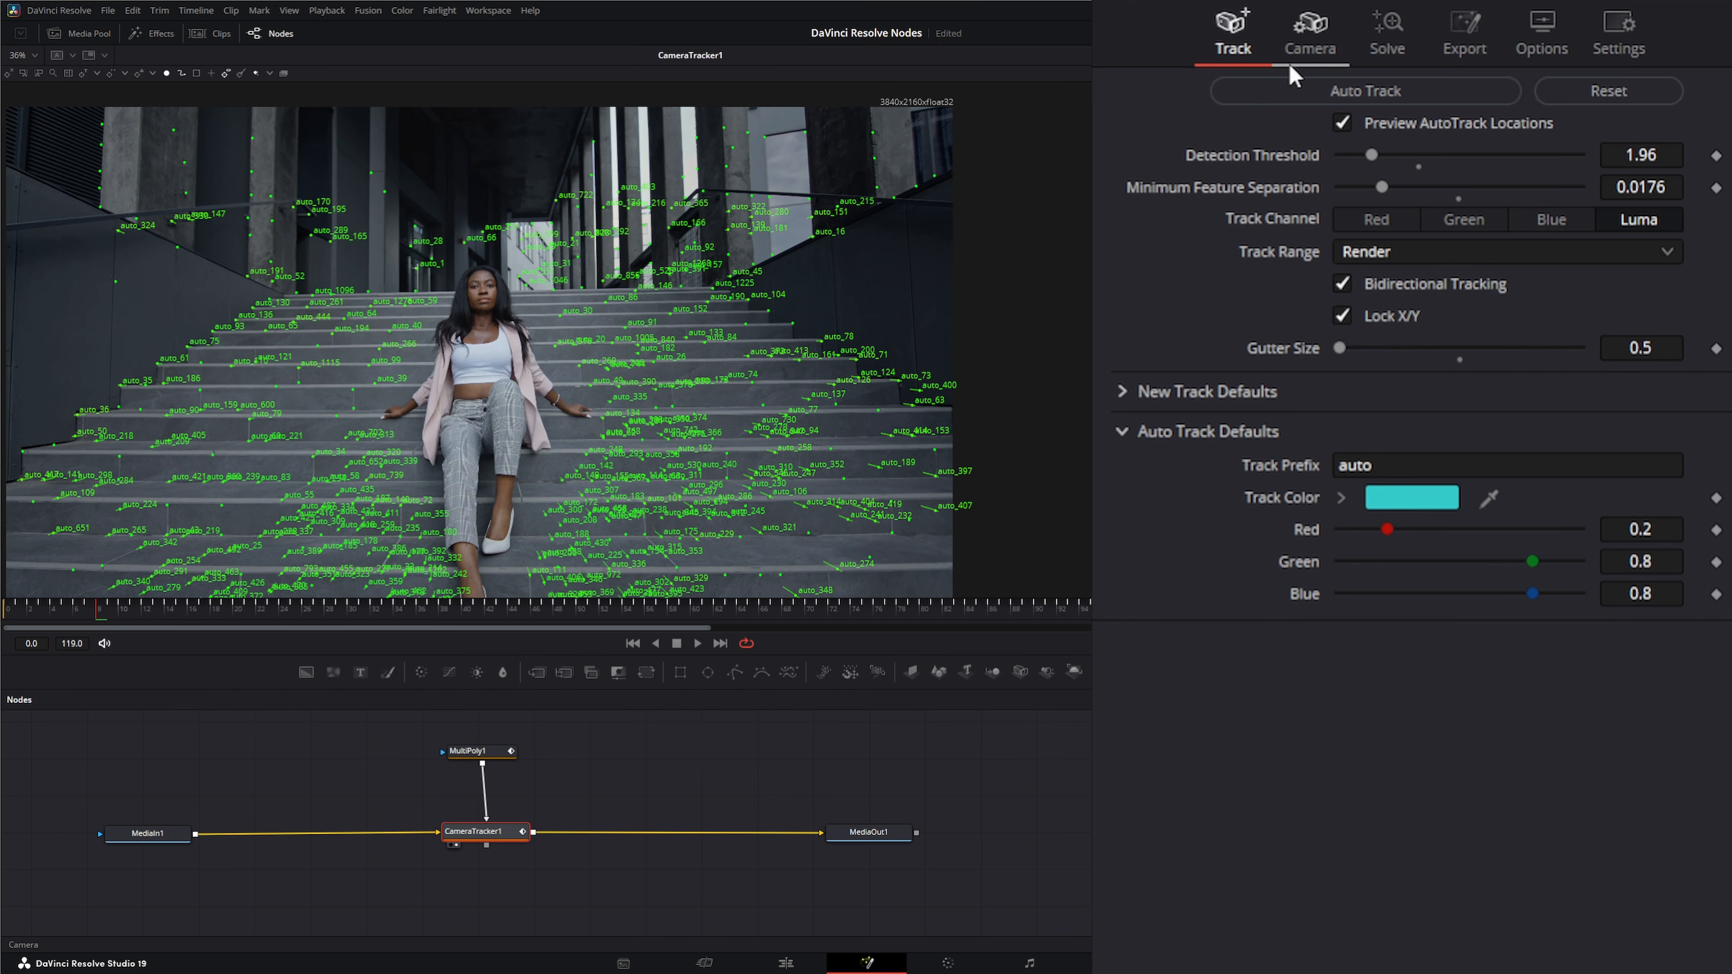
pyautogui.click(1391, 37)
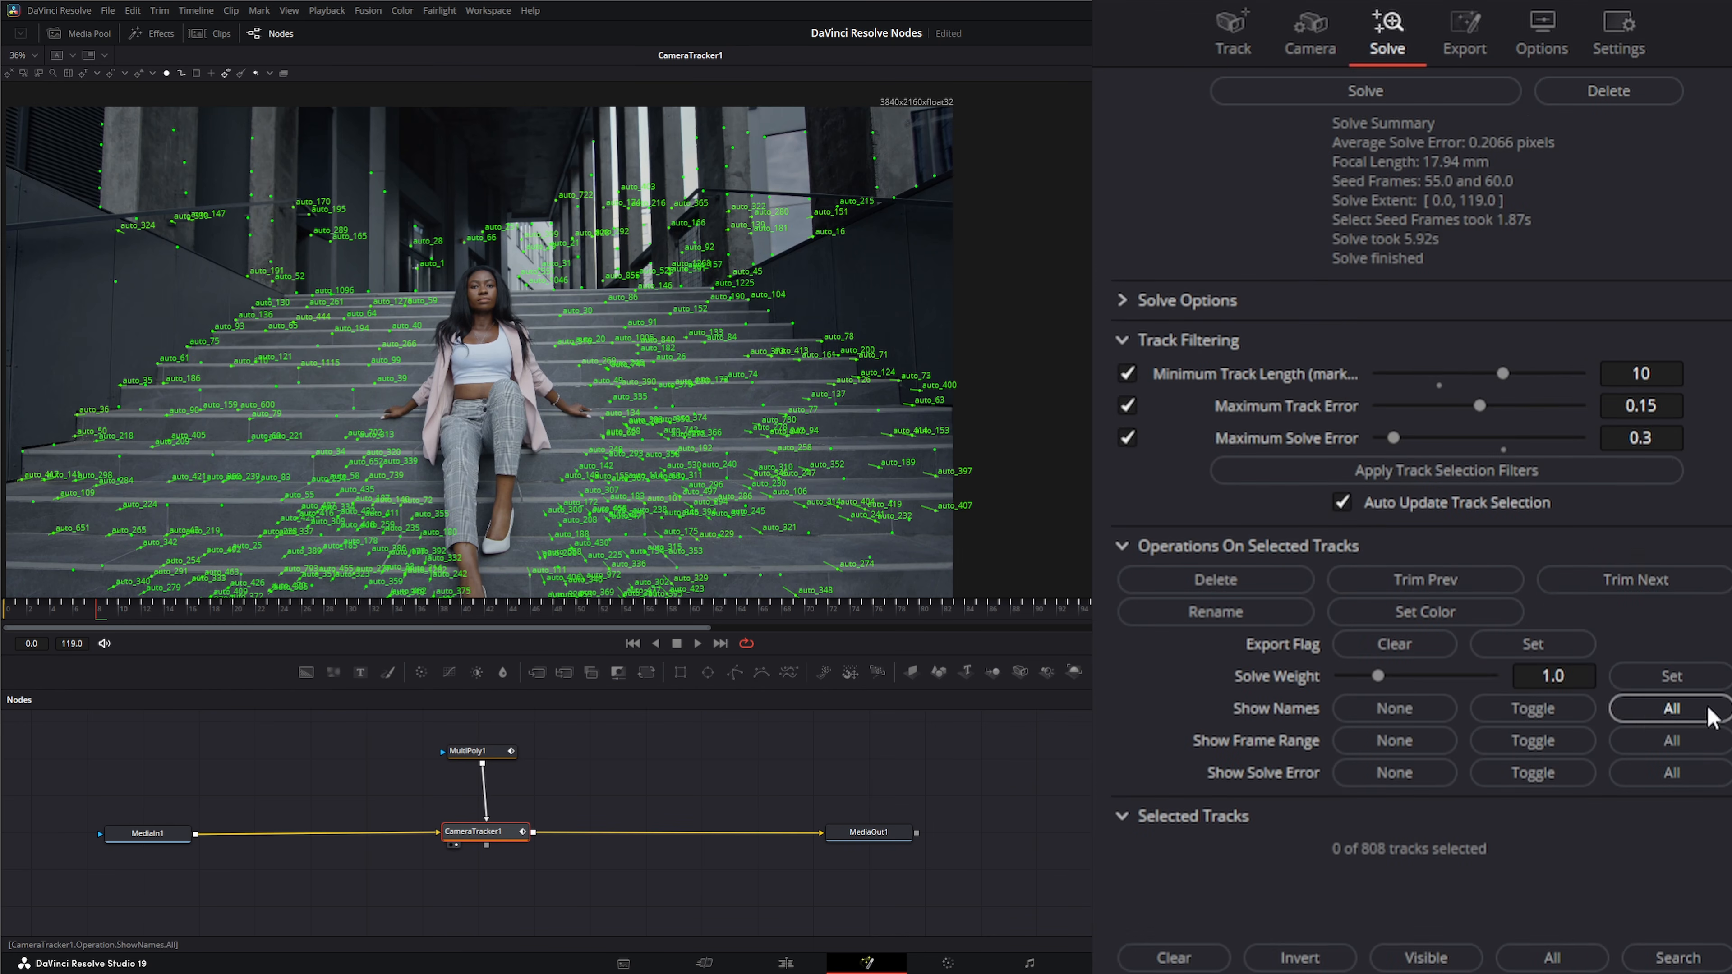
pyautogui.click(1394, 710)
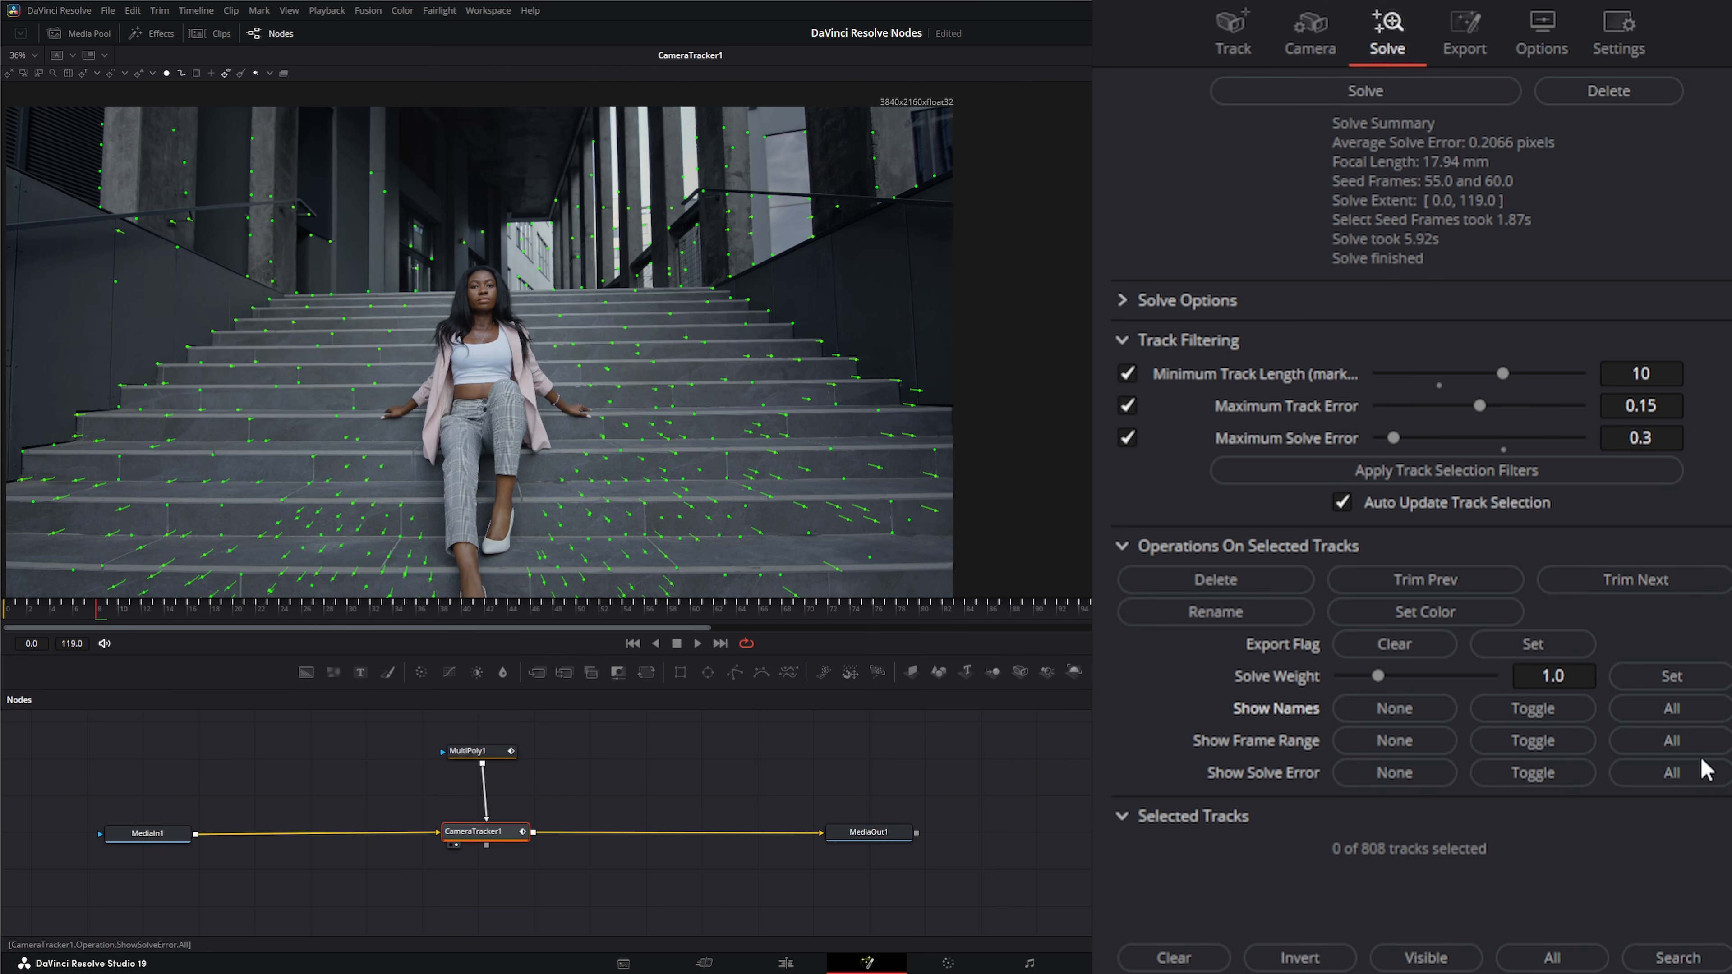
# Show and hide the frame ranges of all tracks, and display every track's solve error near the clip's later frames.
pyautogui.click(1674, 741)
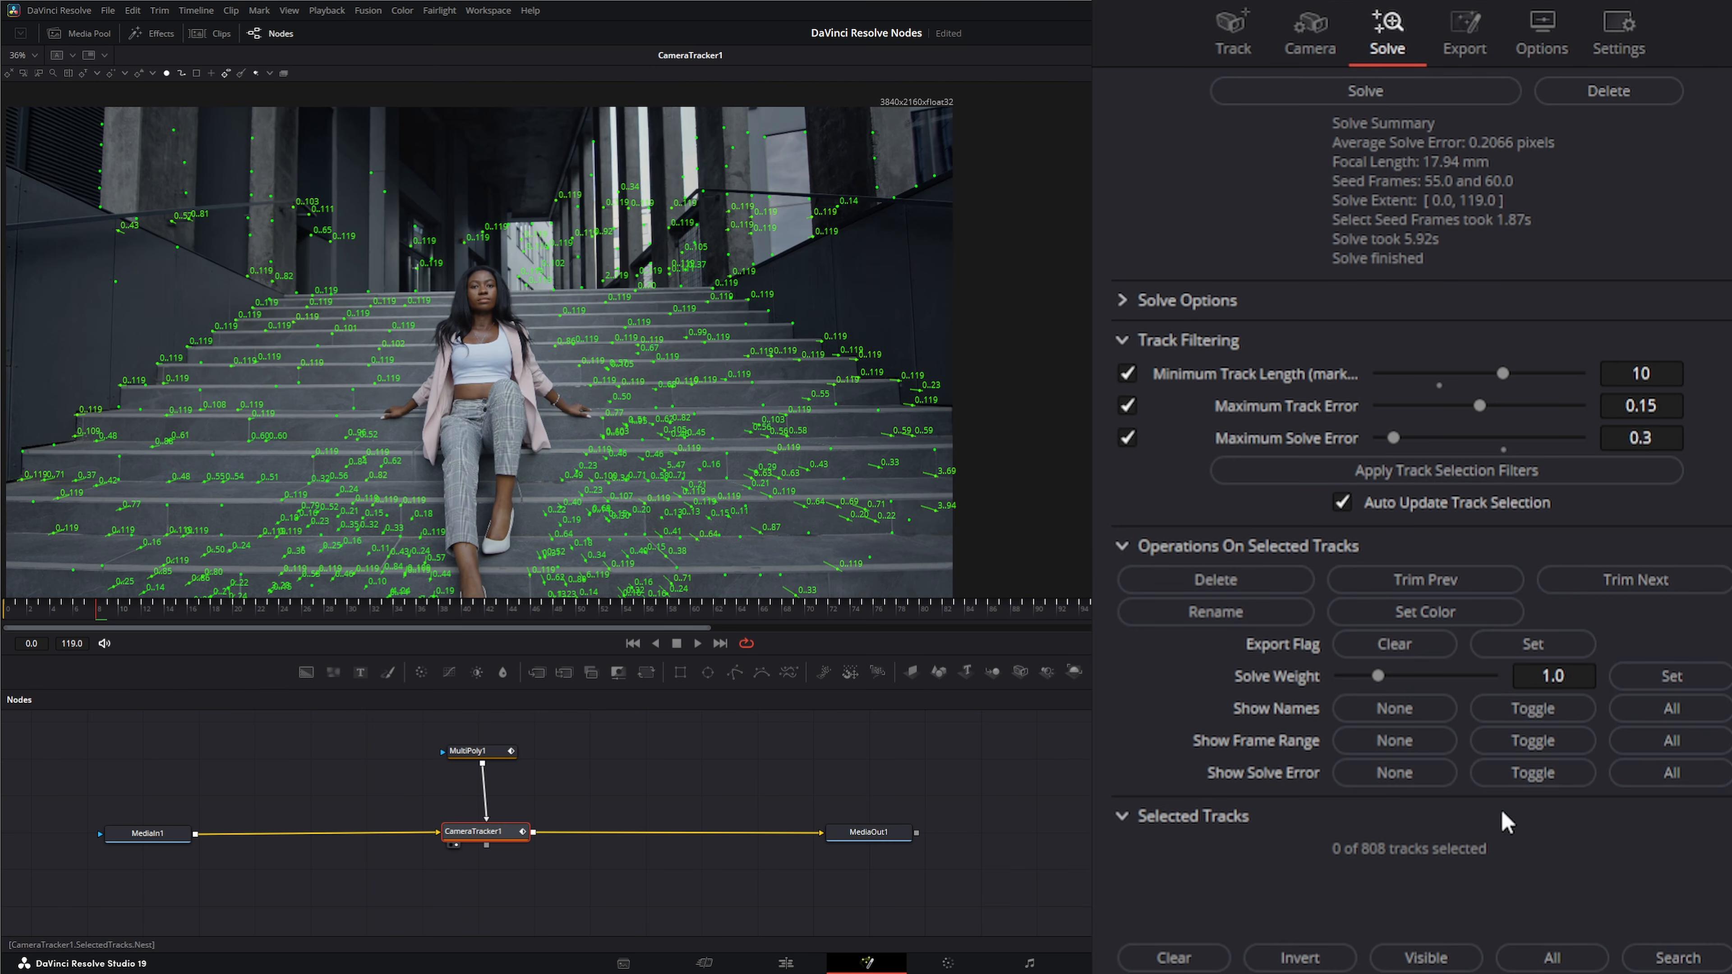
pyautogui.click(1384, 740)
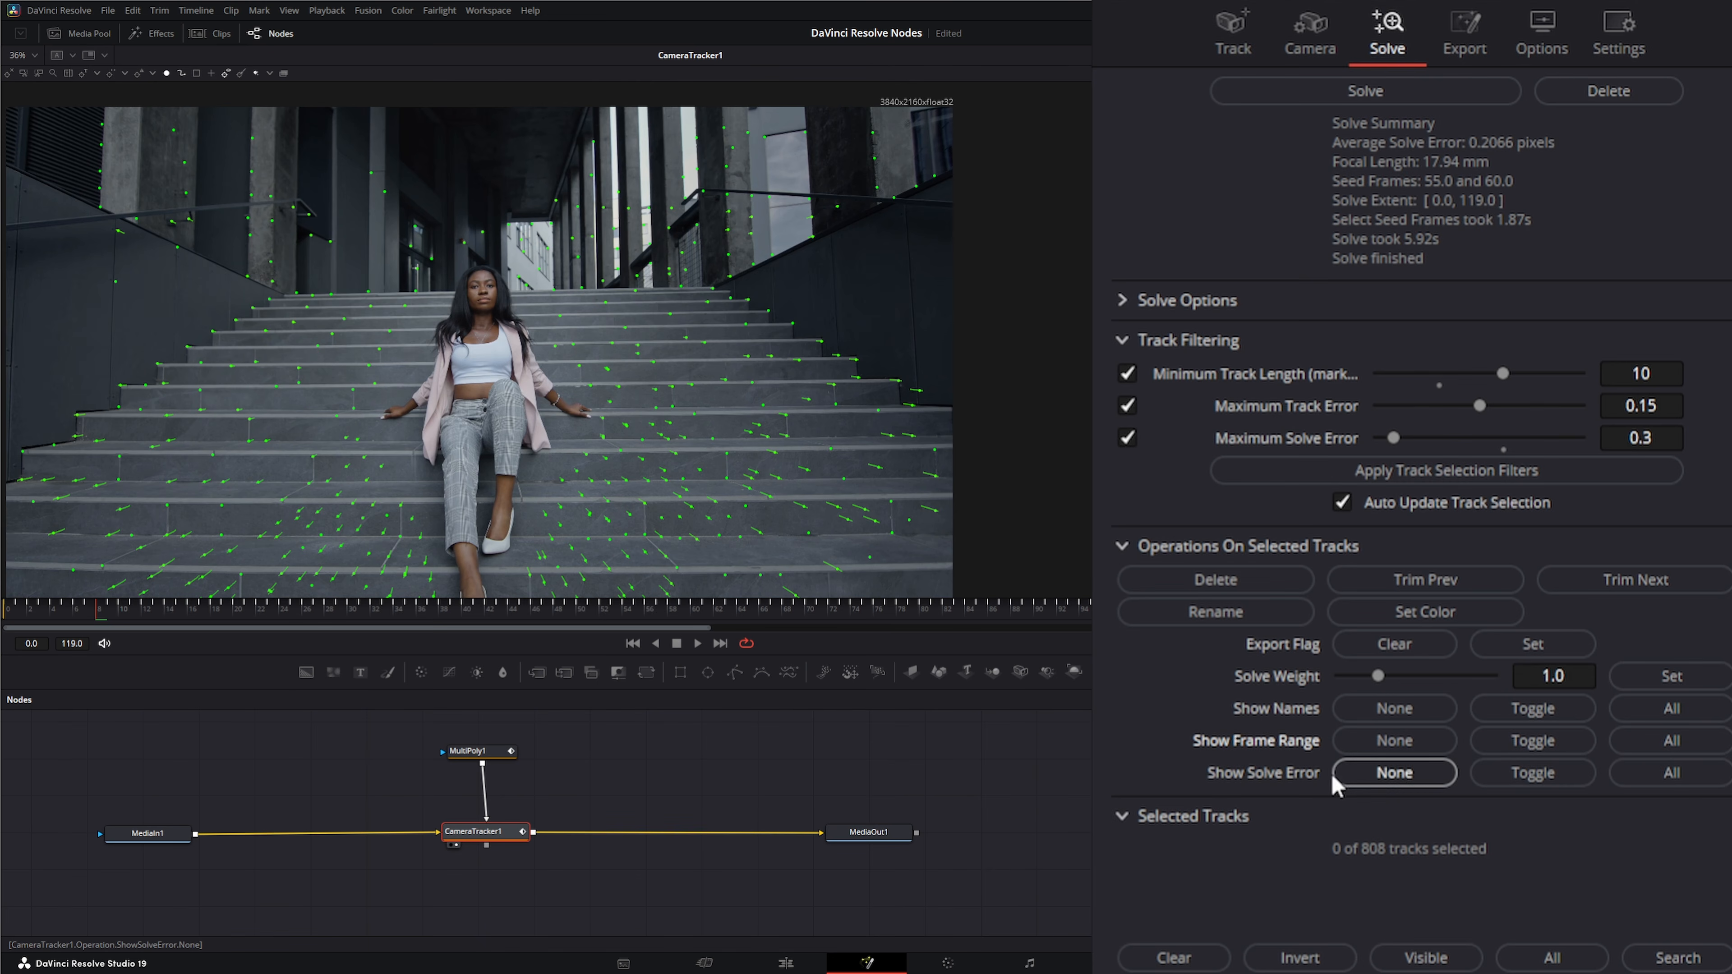
pyautogui.click(1679, 774)
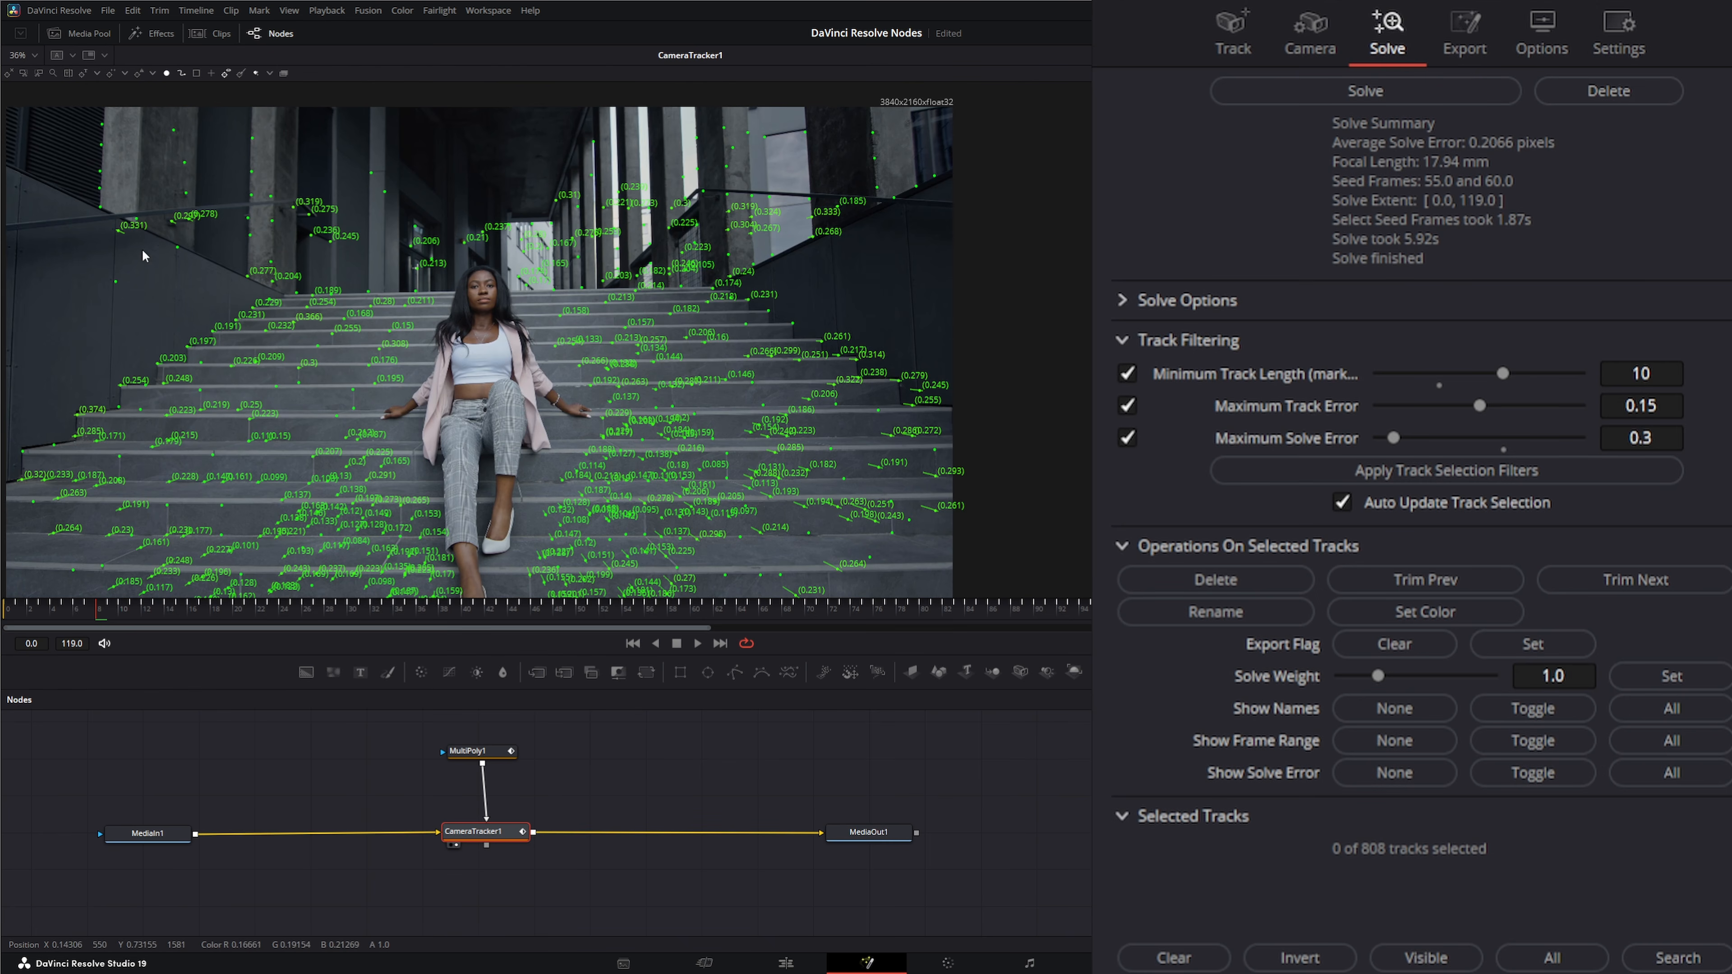
pyautogui.moveTo(178, 605)
pyautogui.mouseDown()
pyautogui.moveTo(586, 654)
pyautogui.moveTo(810, 619)
pyautogui.moveTo(1085, 607)
pyautogui.moveTo(1035, 608)
pyautogui.mouseUp()
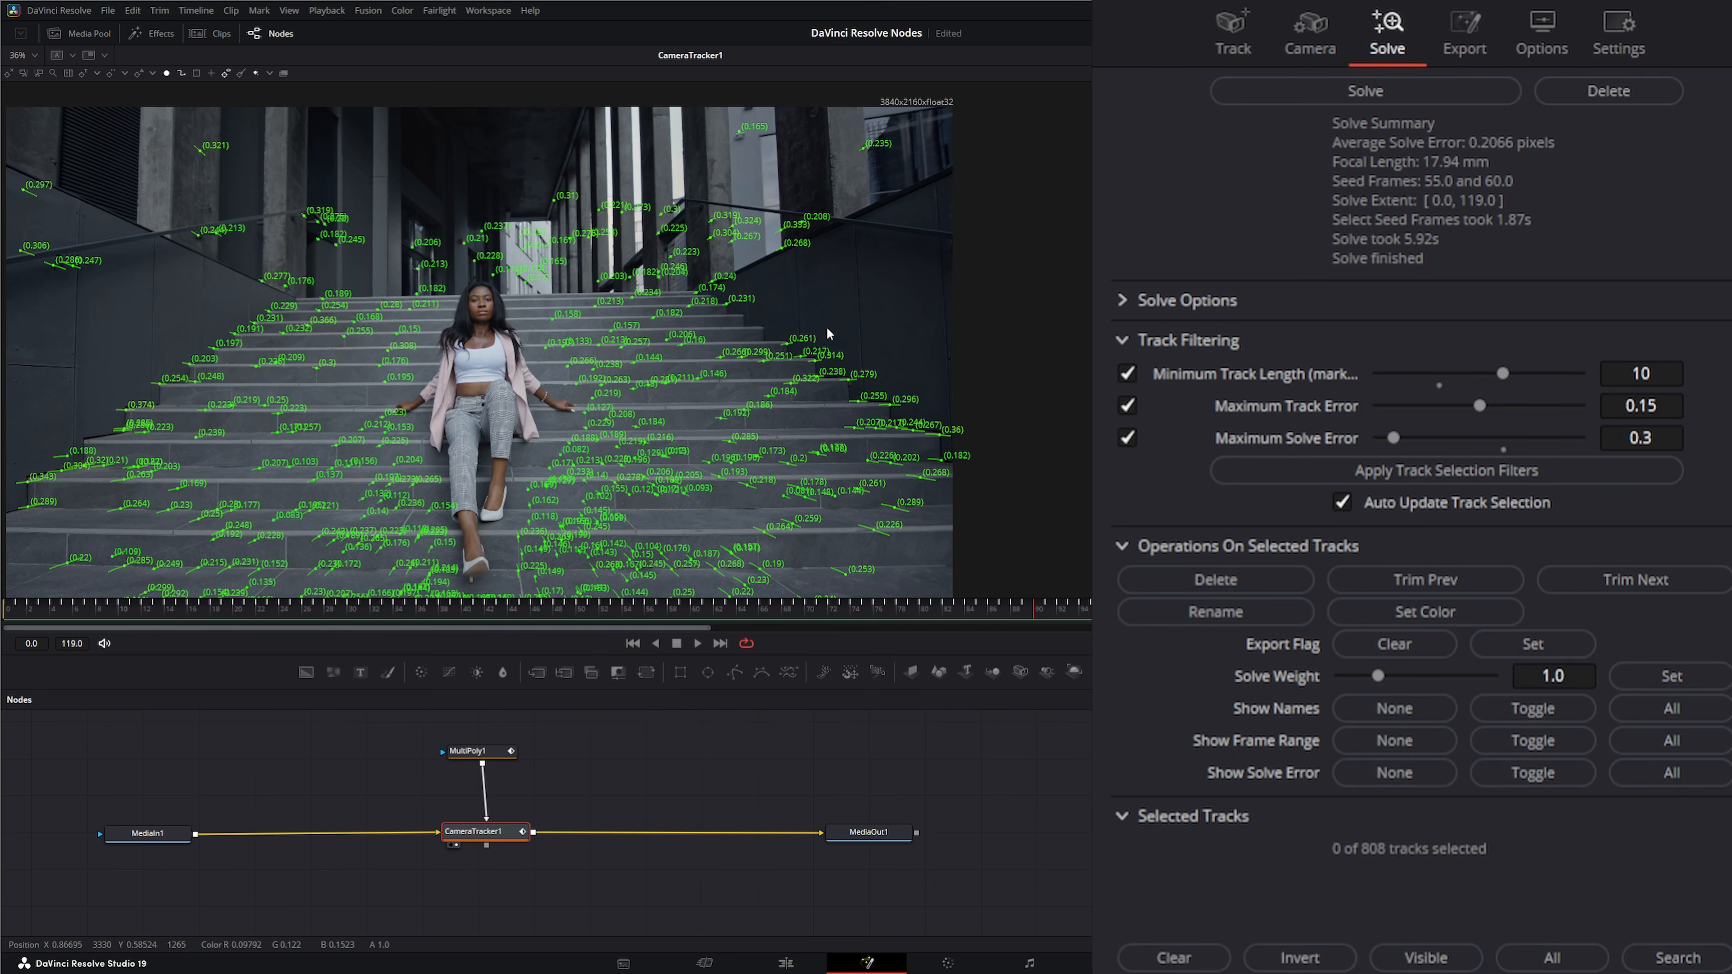
# Delete the two tracks on the building labelled with solve errors 0.31 and 0.321, and run the camera solve again.
pyautogui.moveTo(536, 181); pyautogui.dragTo(586, 225)
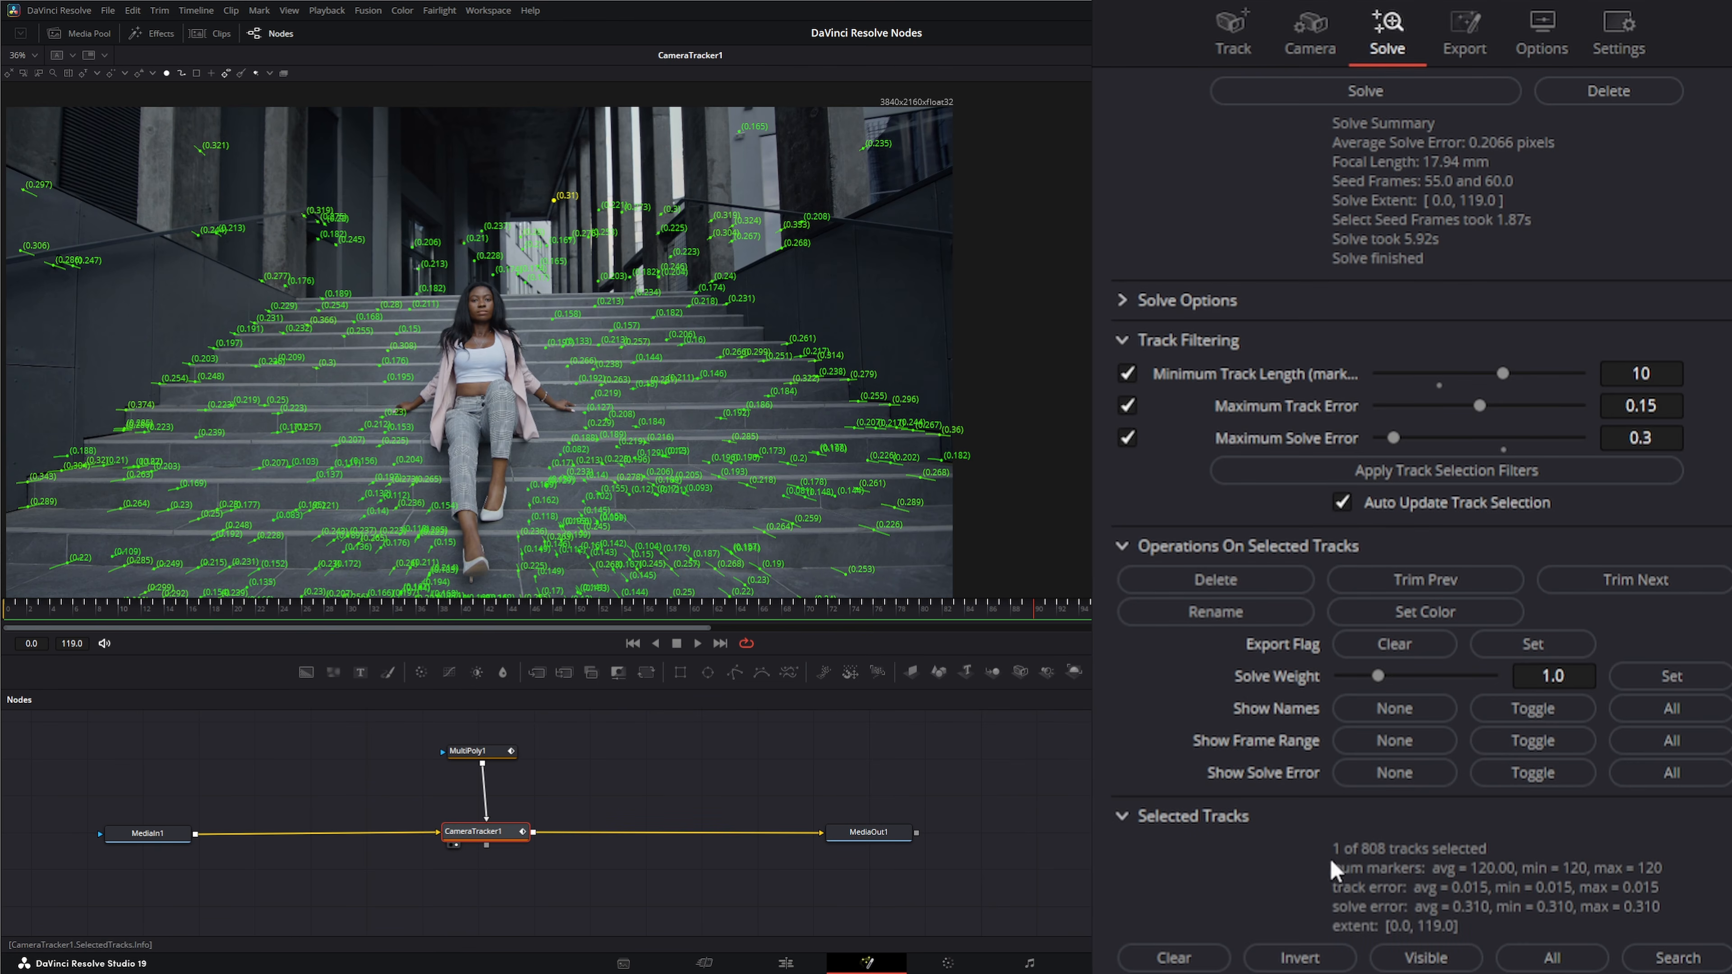
pyautogui.click(1235, 582)
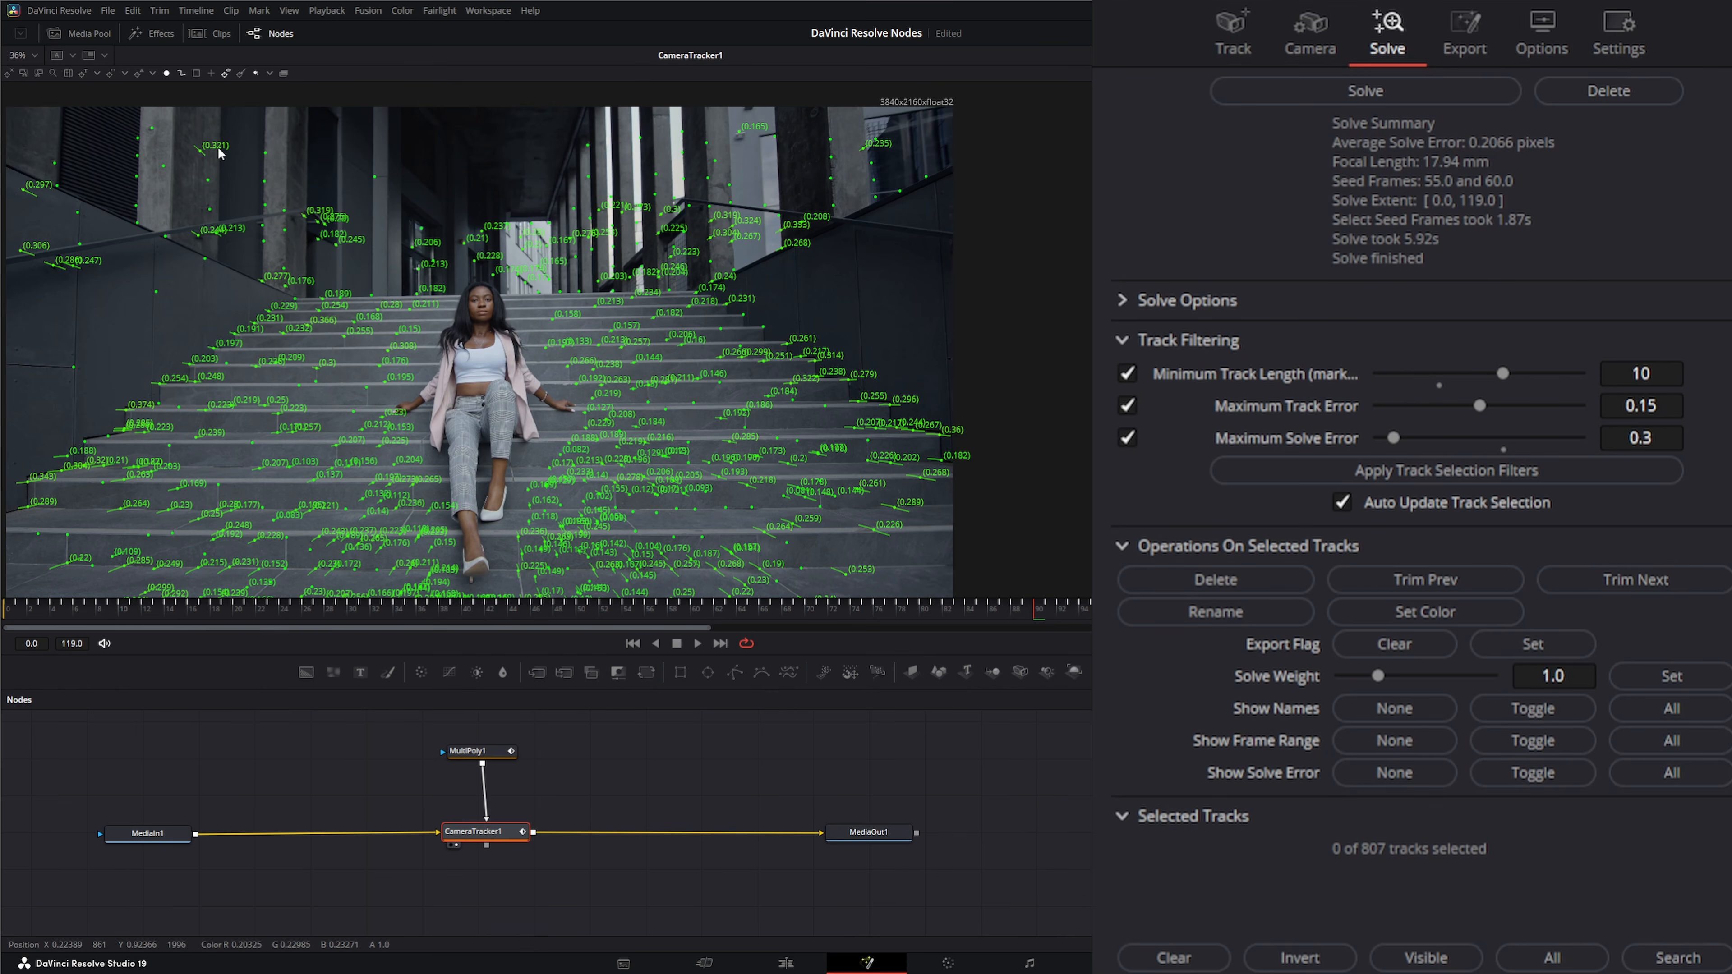
pyautogui.click(199, 149)
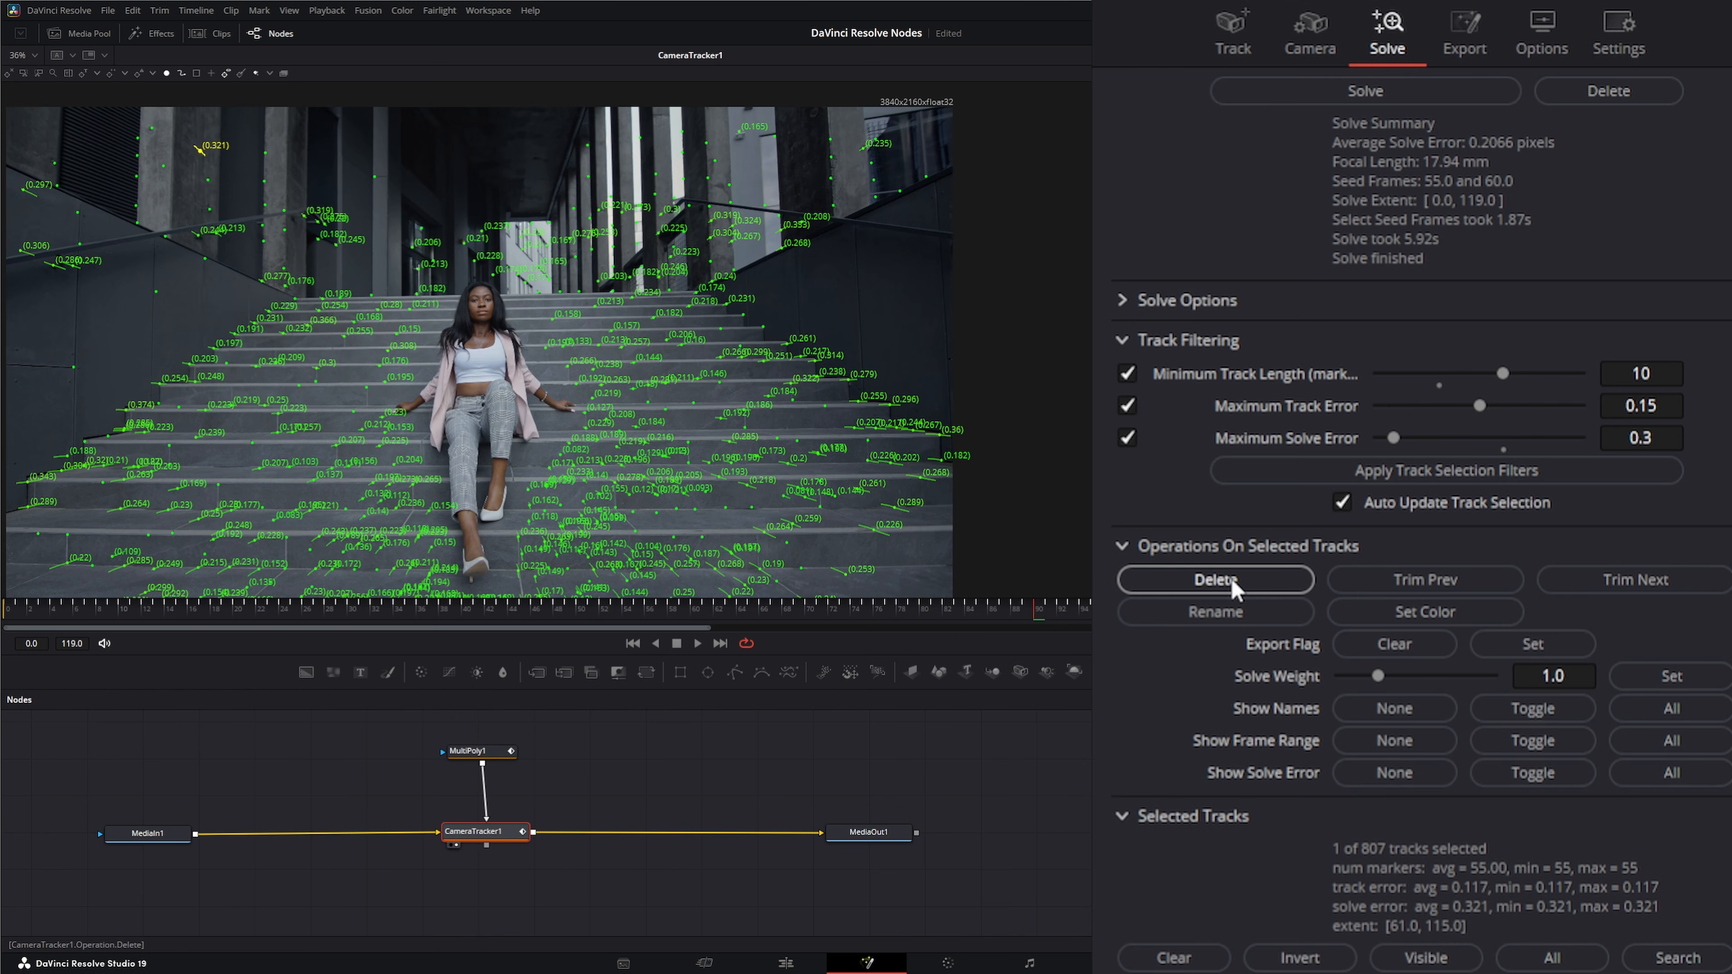
pyautogui.click(1245, 585)
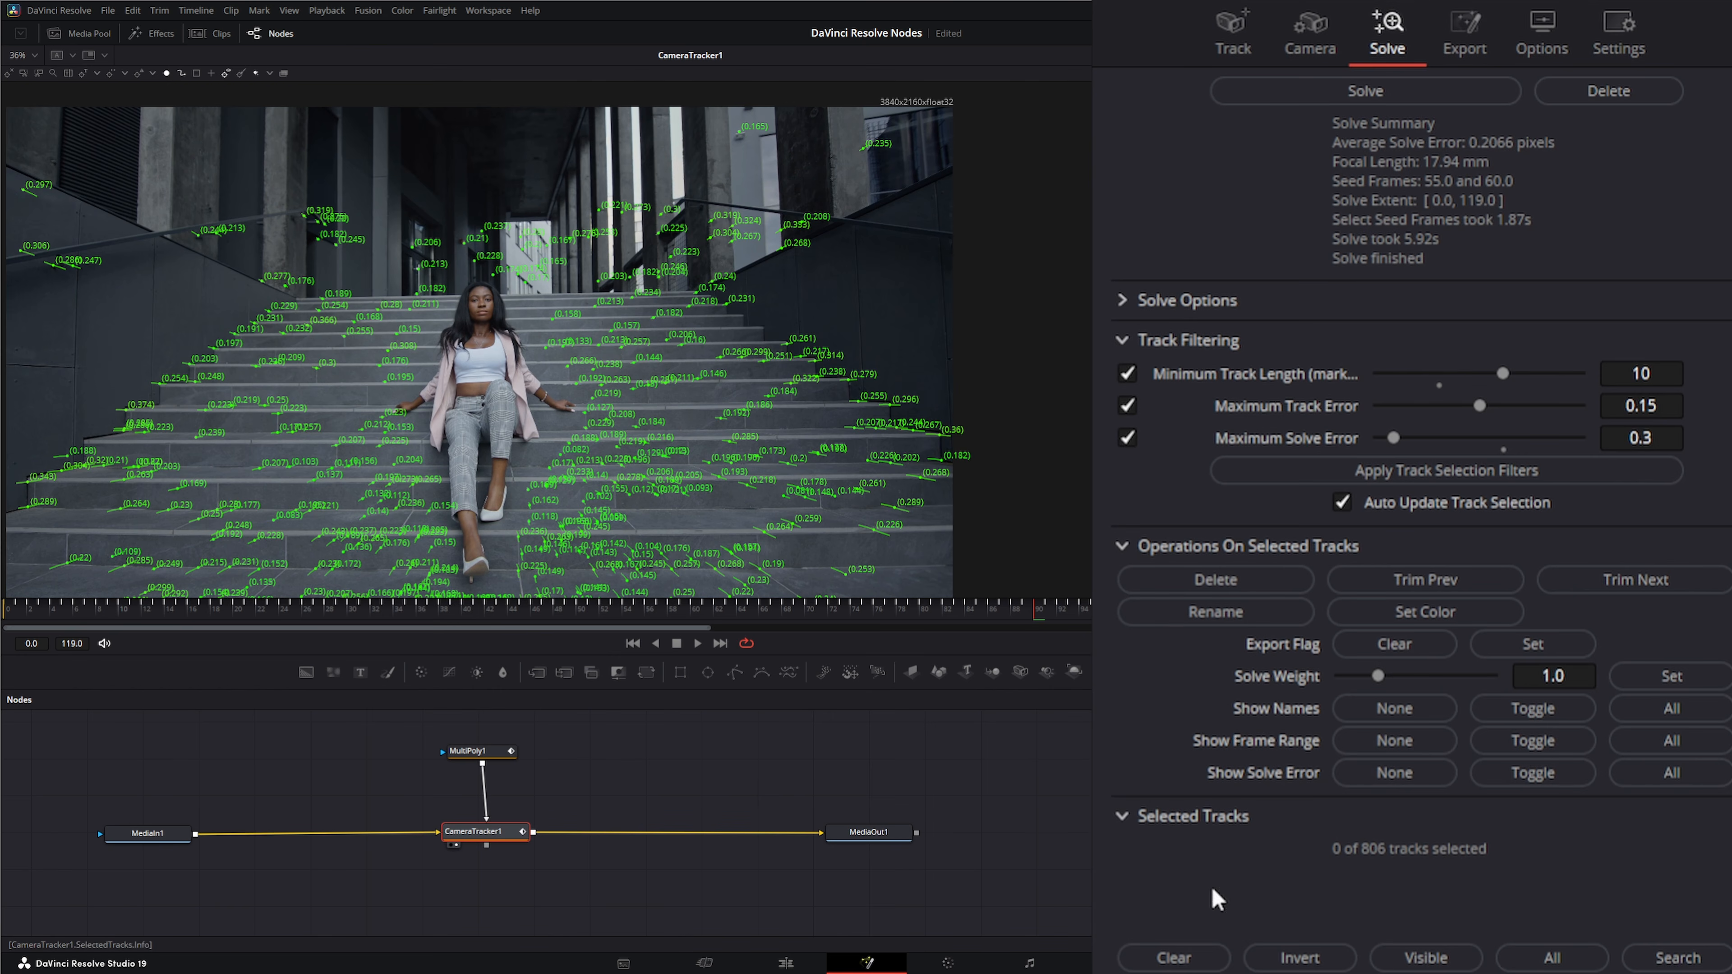
pyautogui.click(1378, 95)
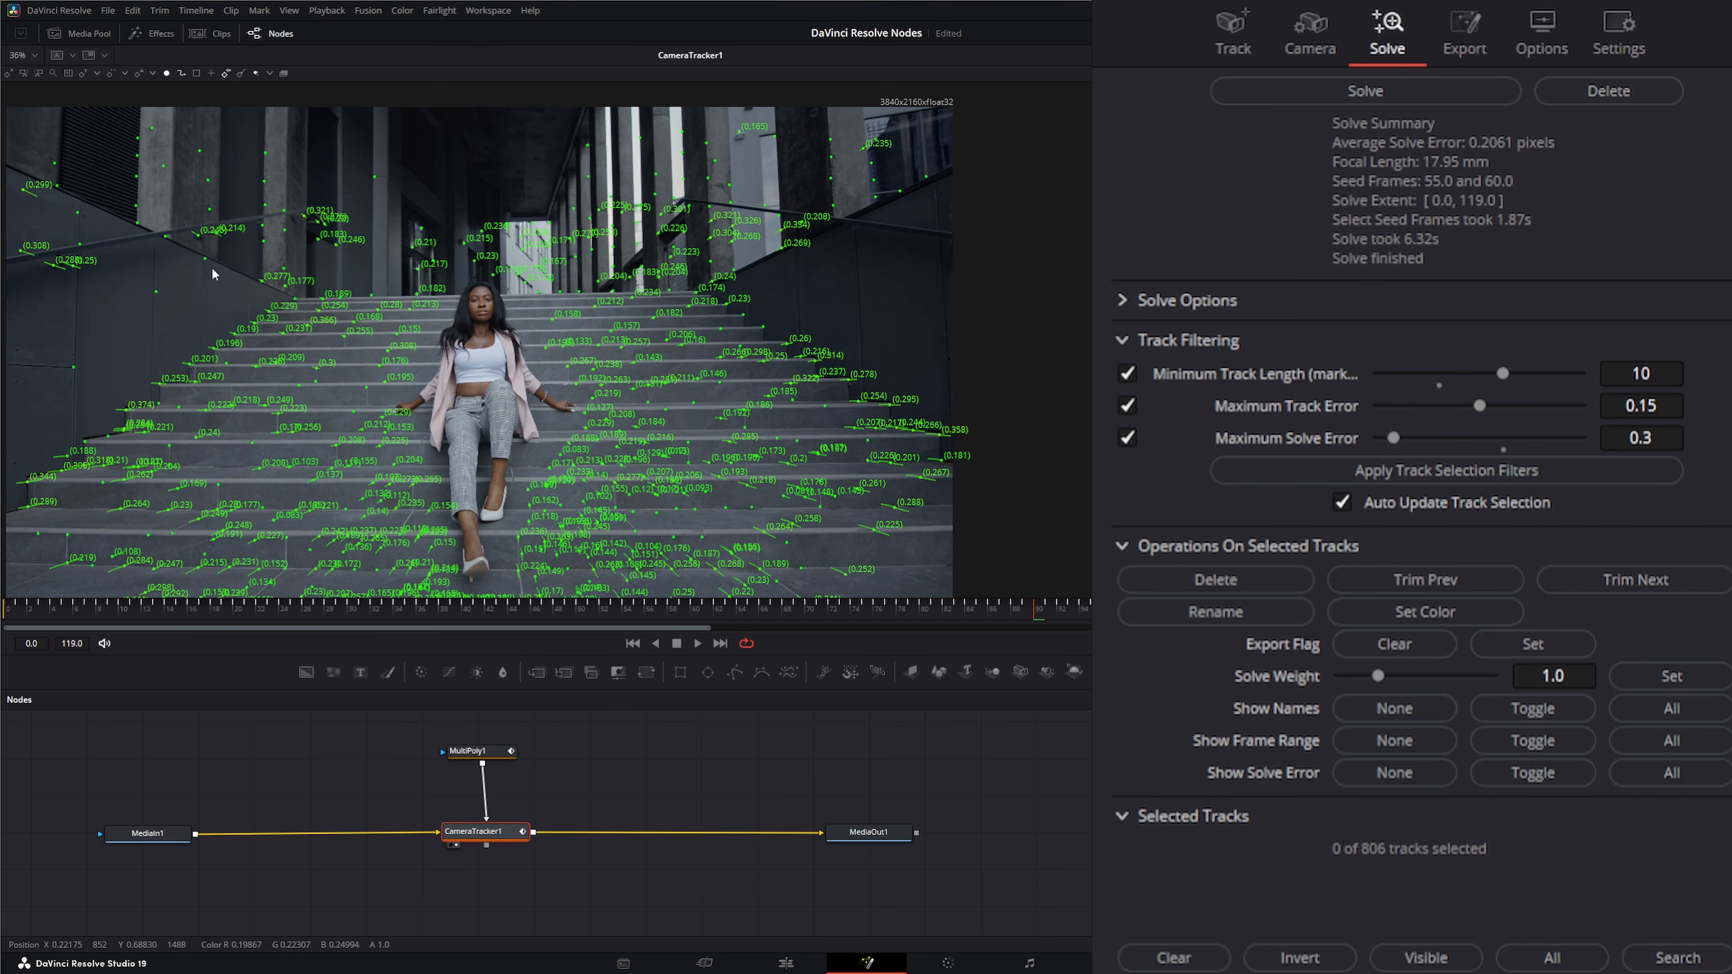
# Hide all solve errors at the first frame, and inspect the tracks along the right edge of the stairs, clearing their selection.
pyautogui.moveTo(1038, 617); pyautogui.dragTo(245, 669)
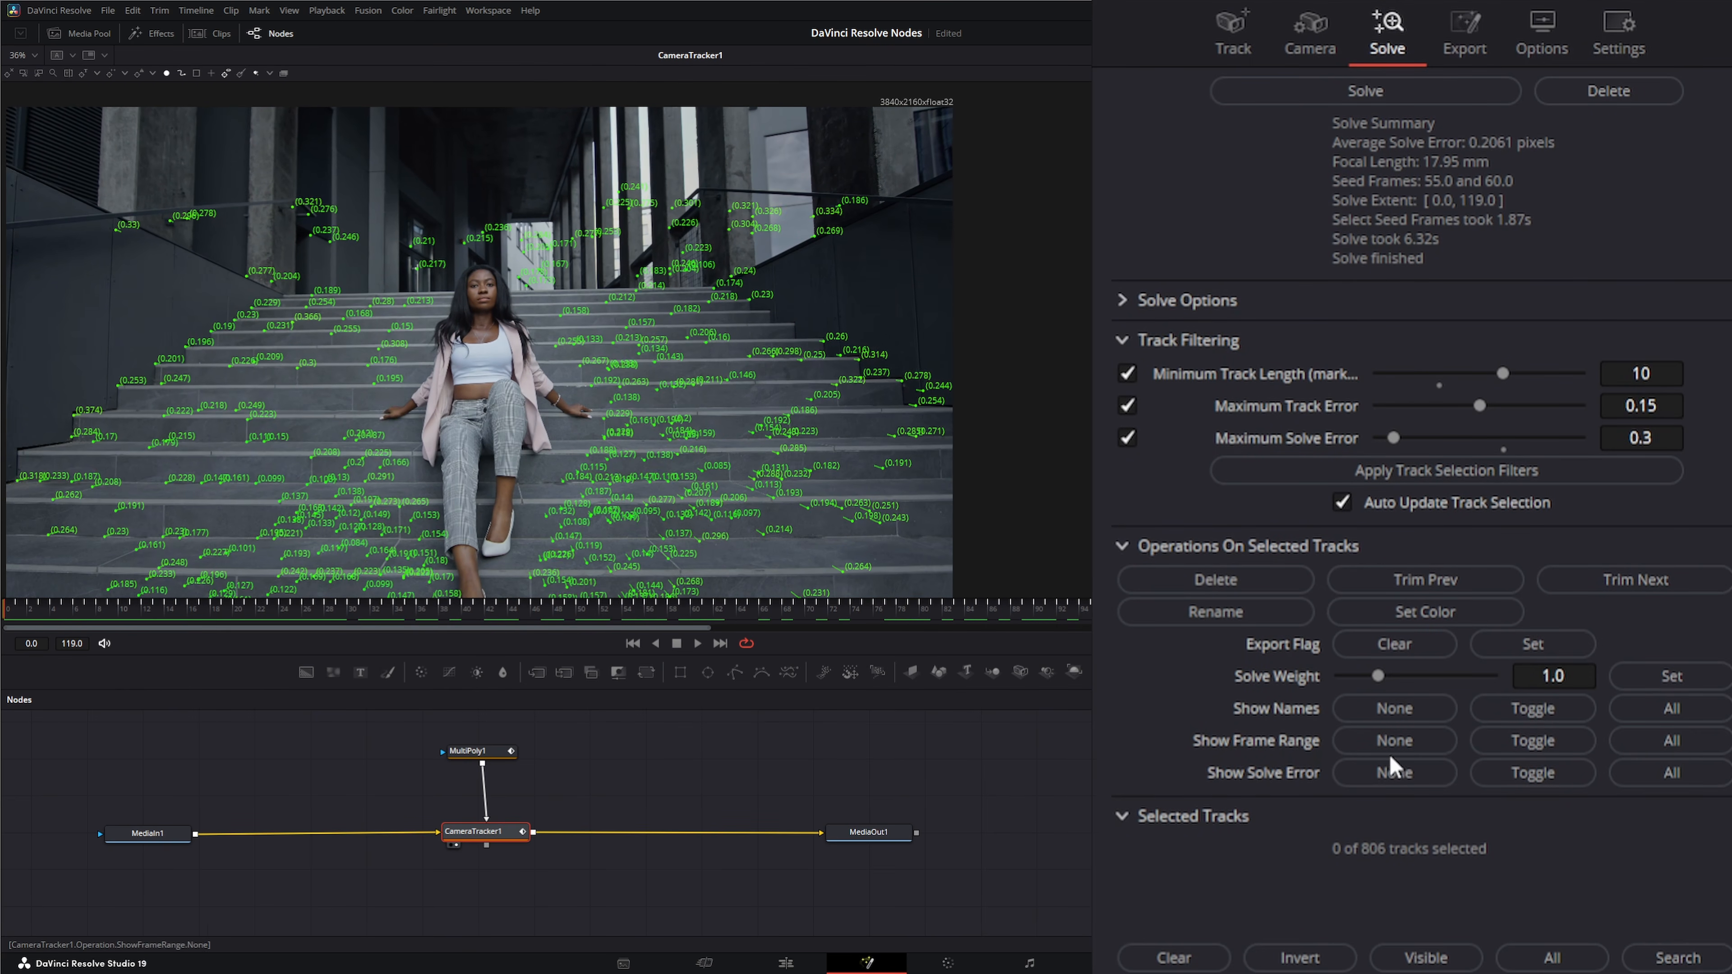
pyautogui.click(1393, 772)
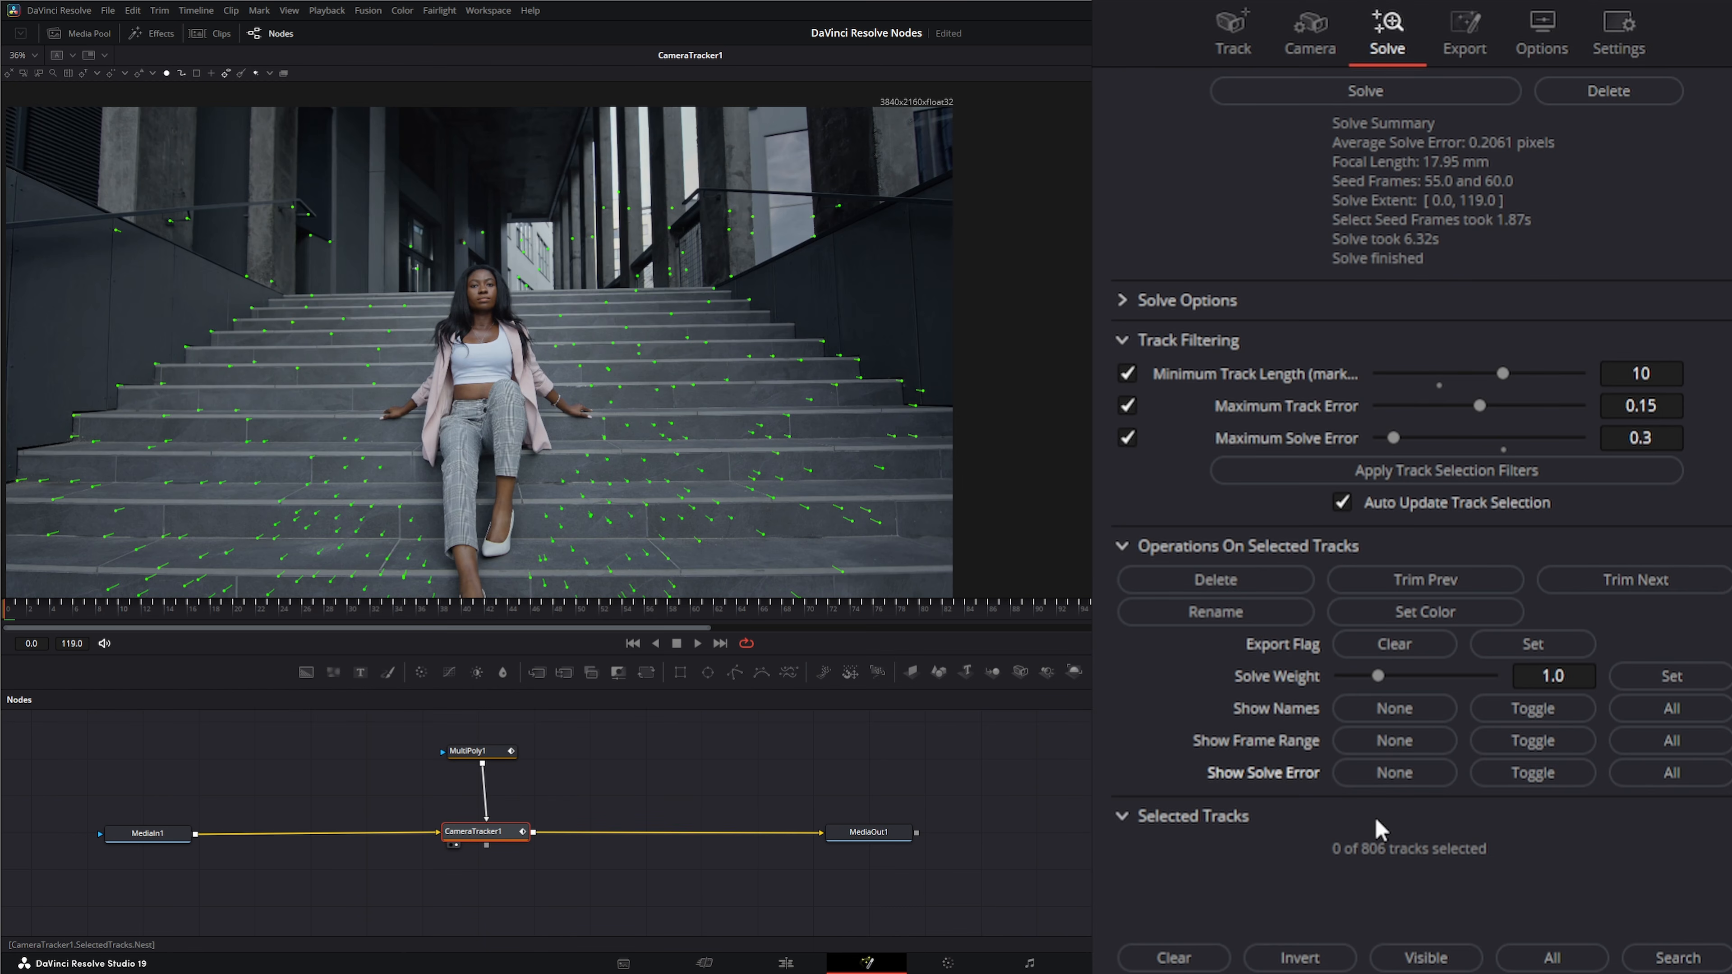
pyautogui.moveTo(835, 285); pyautogui.dragTo(949, 416)
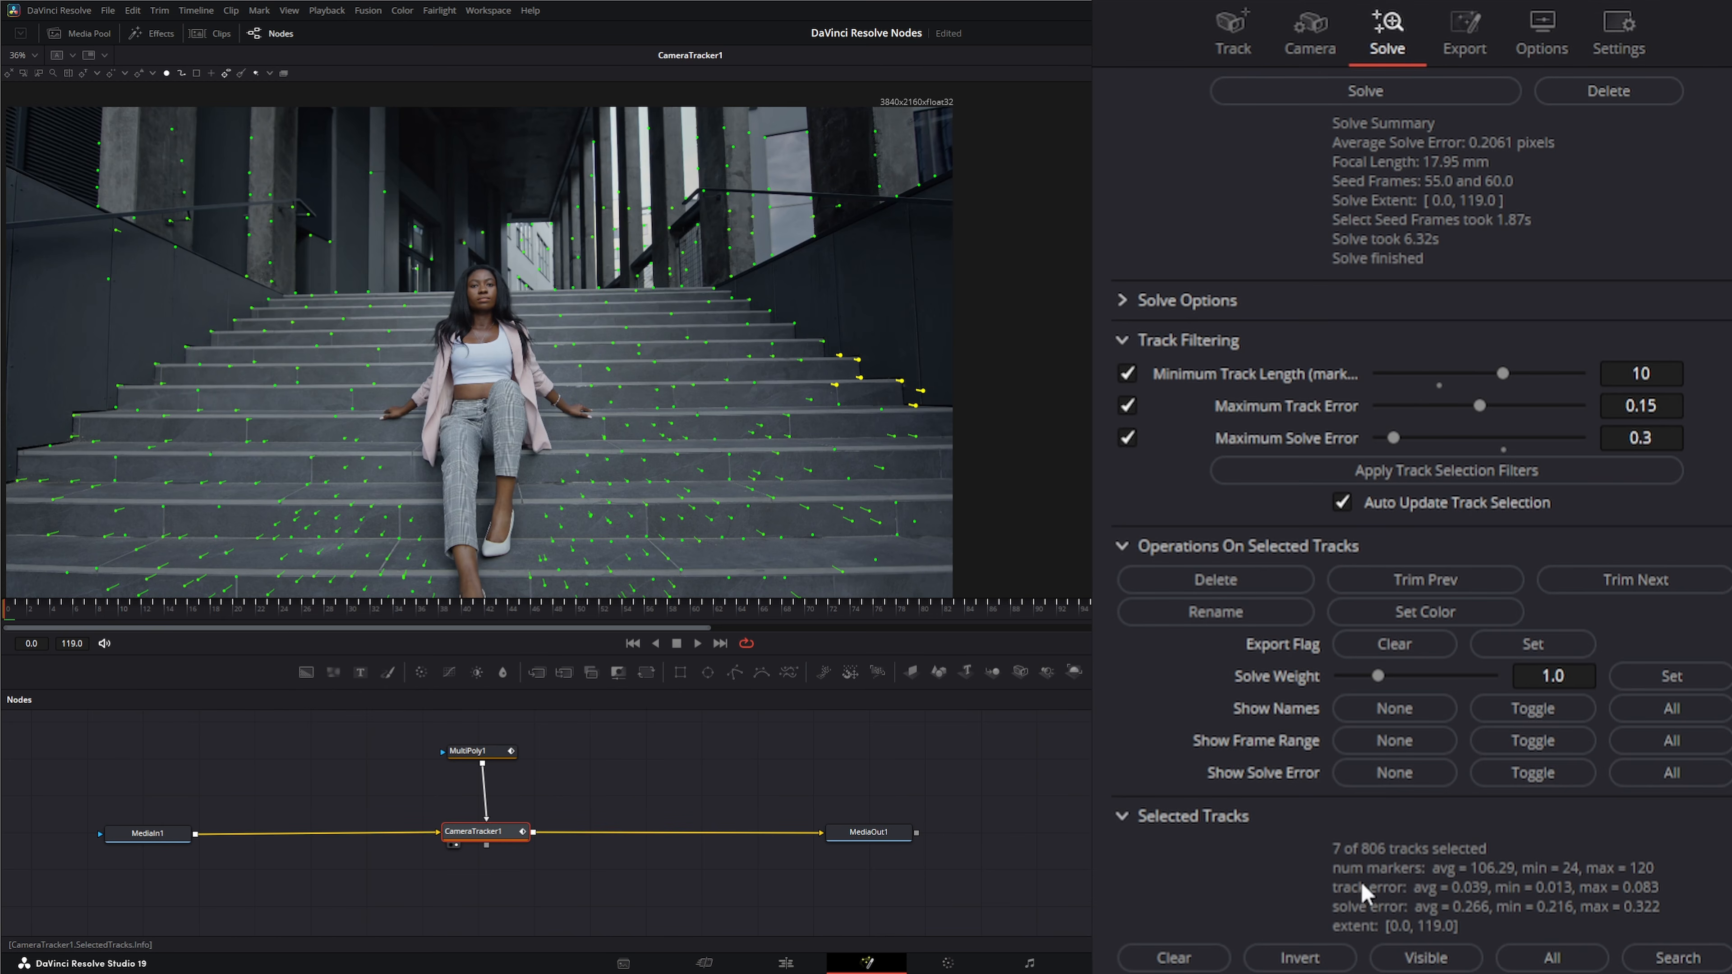
pyautogui.click(1176, 956)
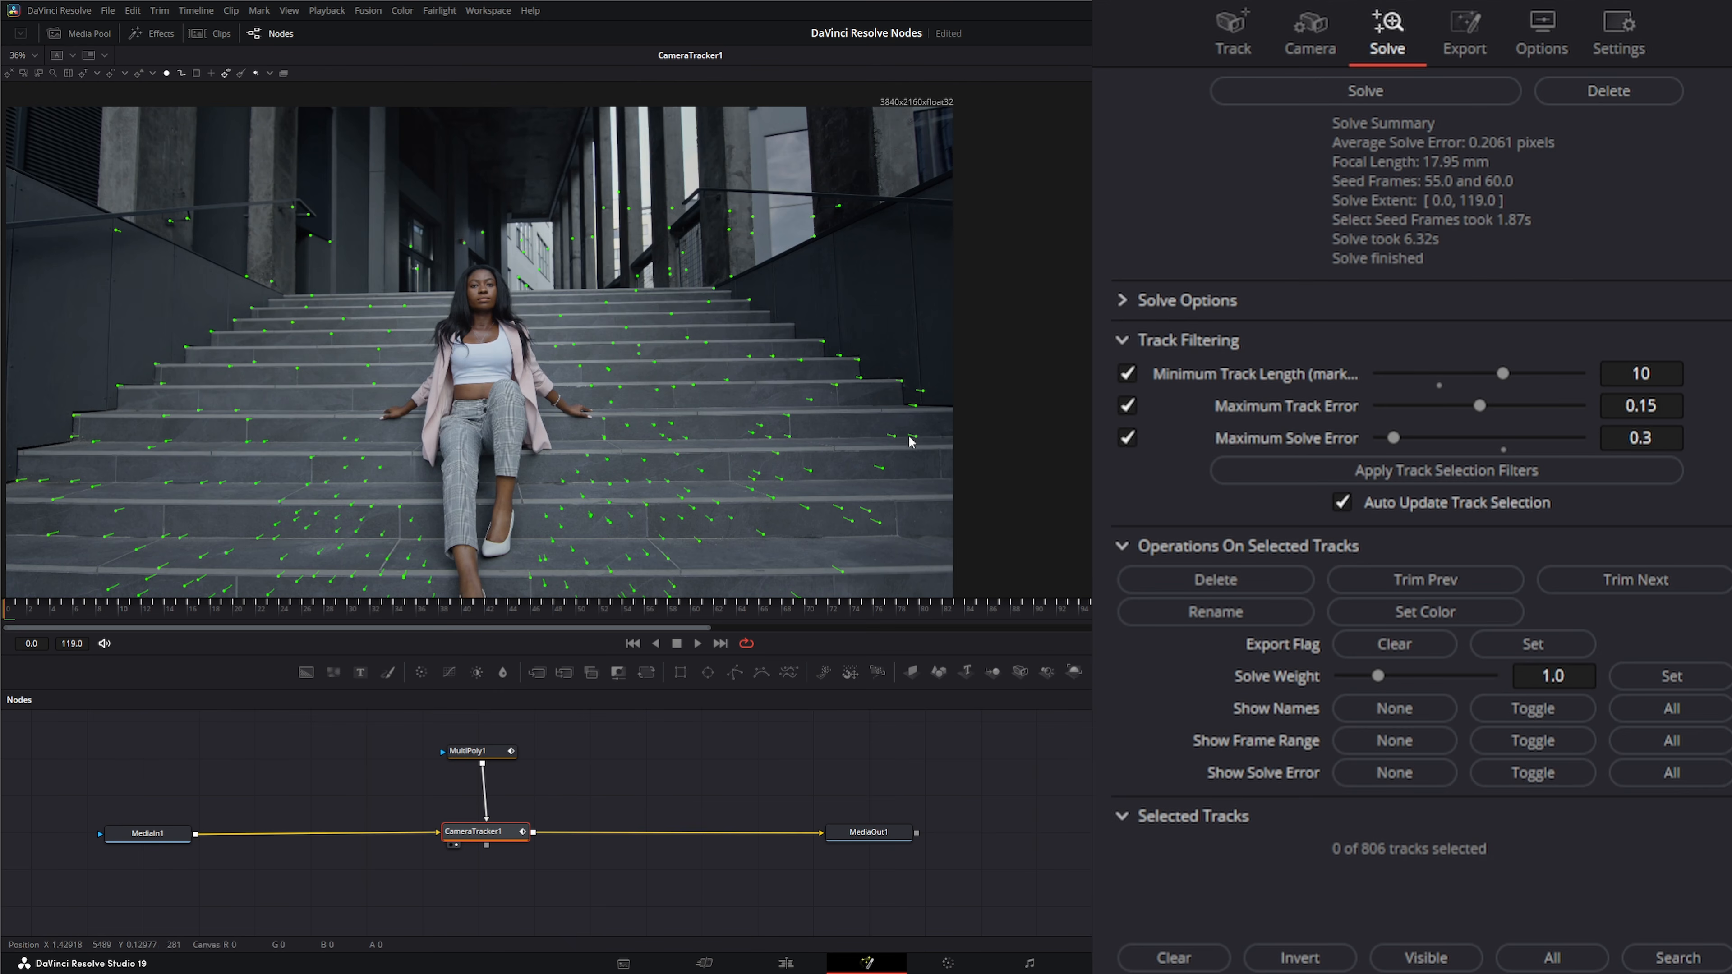
# Try inverting the selection of the outermost track on the right side wall, clear it, and reselect that single track.
pyautogui.click(919, 389)
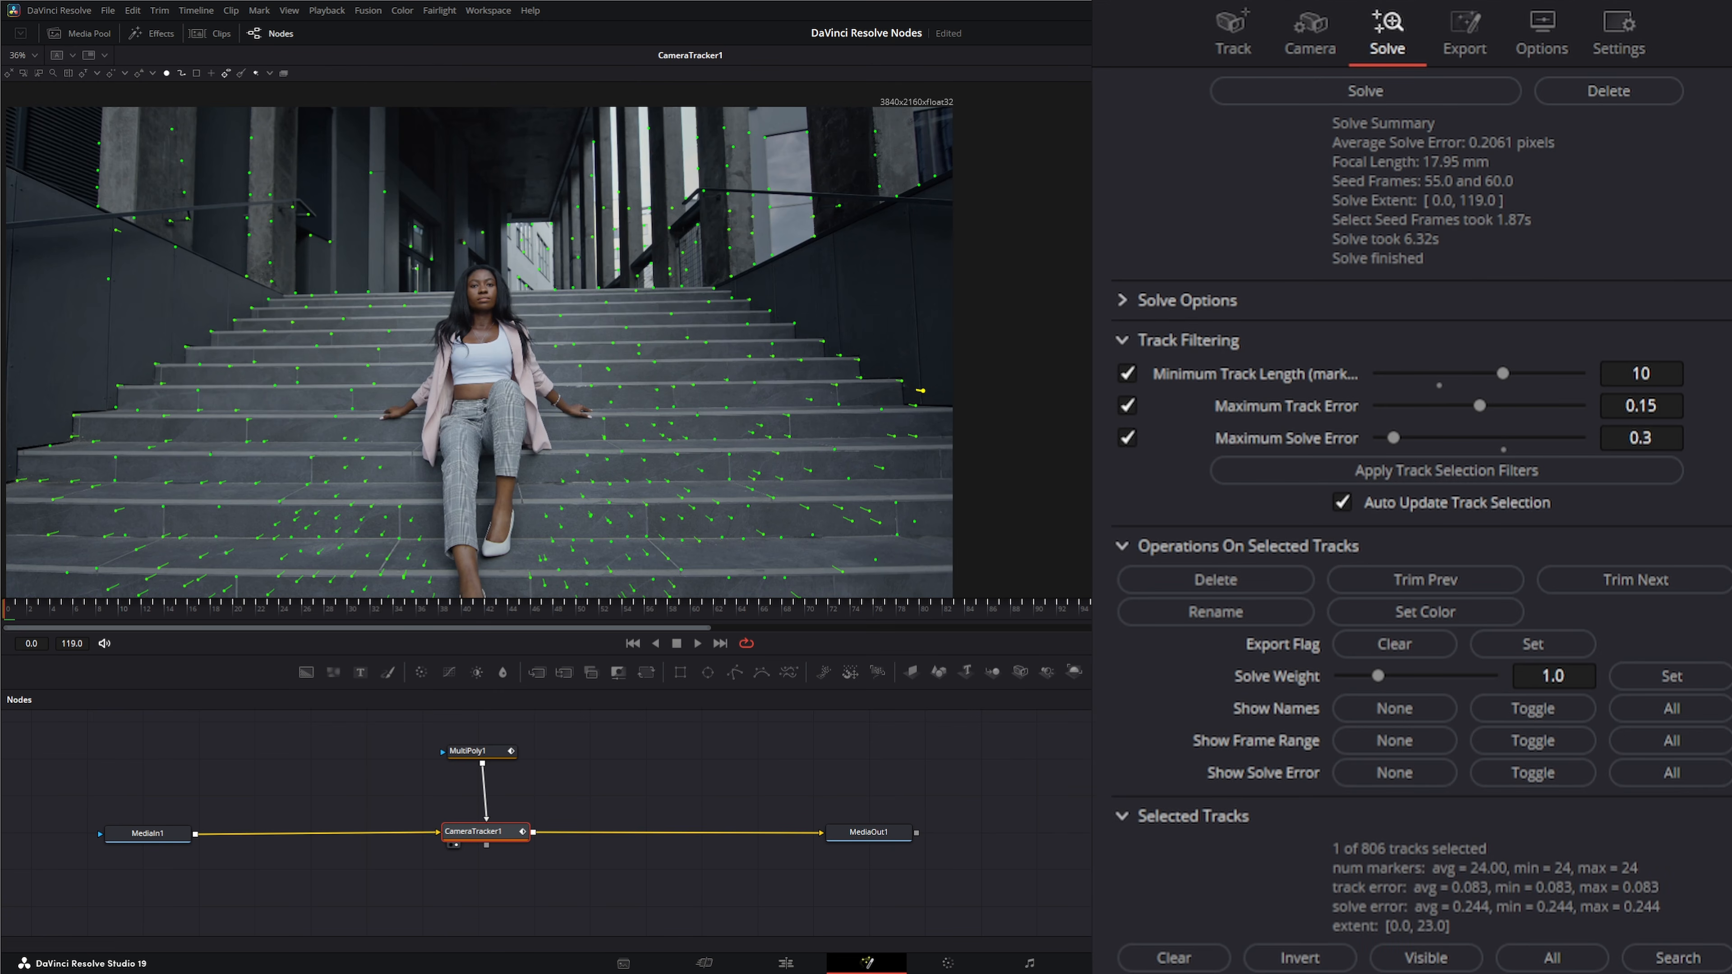
pyautogui.click(1301, 957)
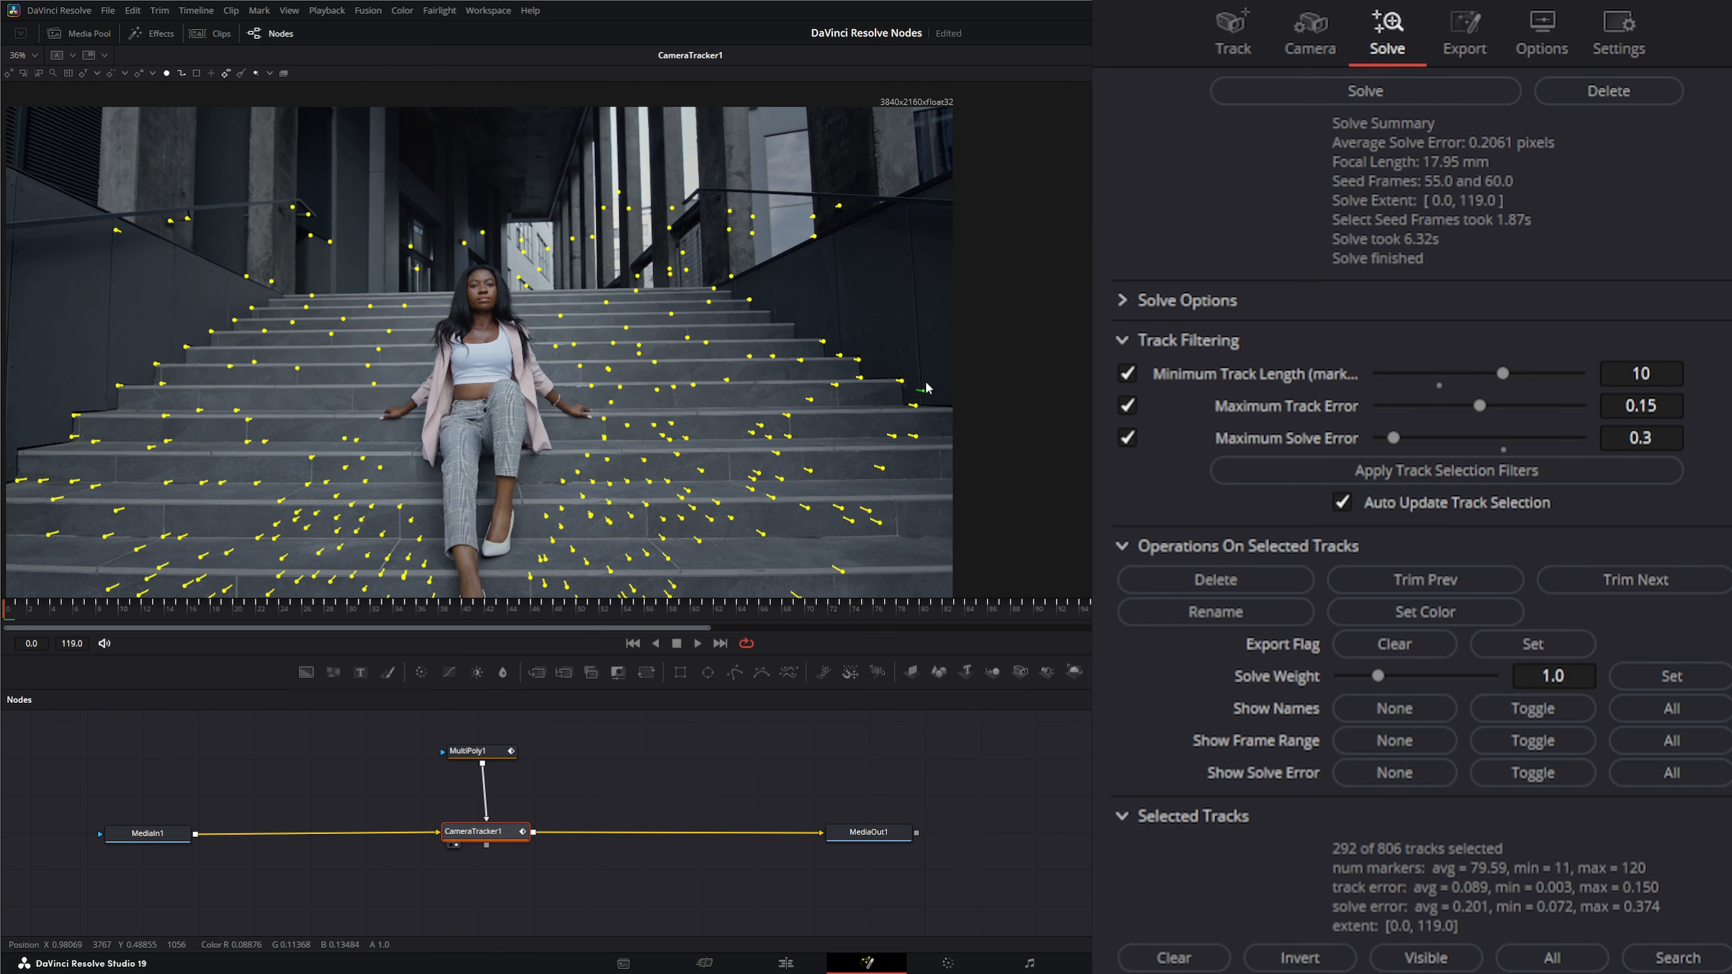
pyautogui.click(1171, 957)
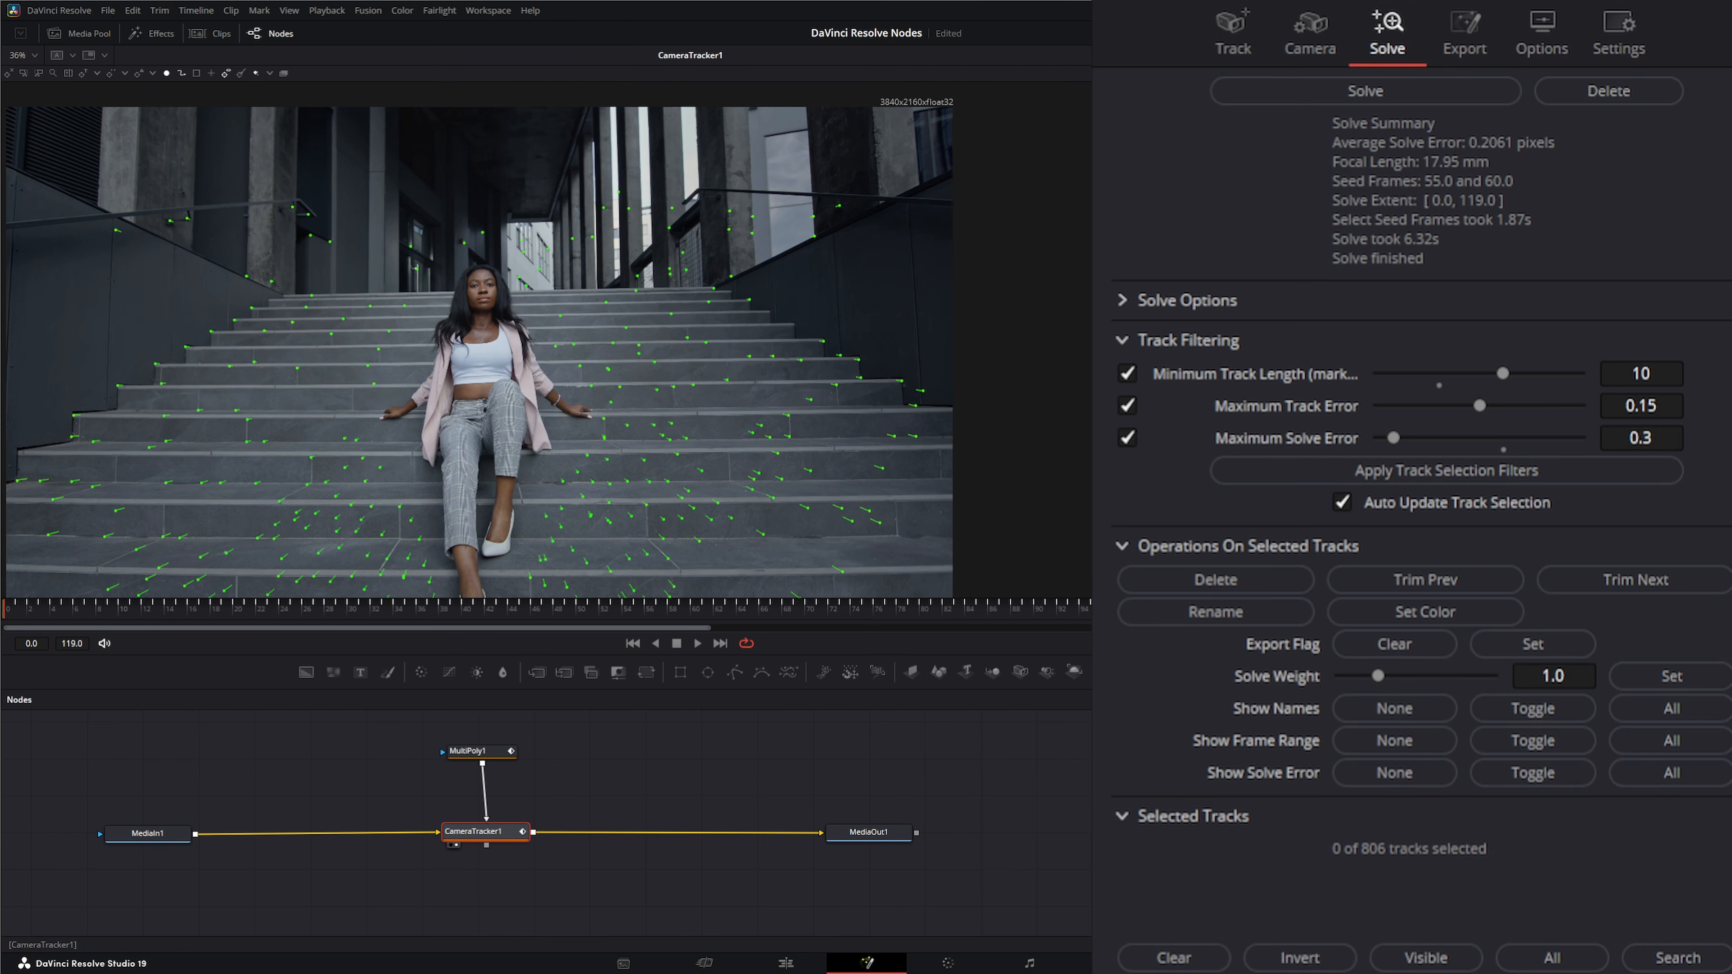
pyautogui.click(920, 390)
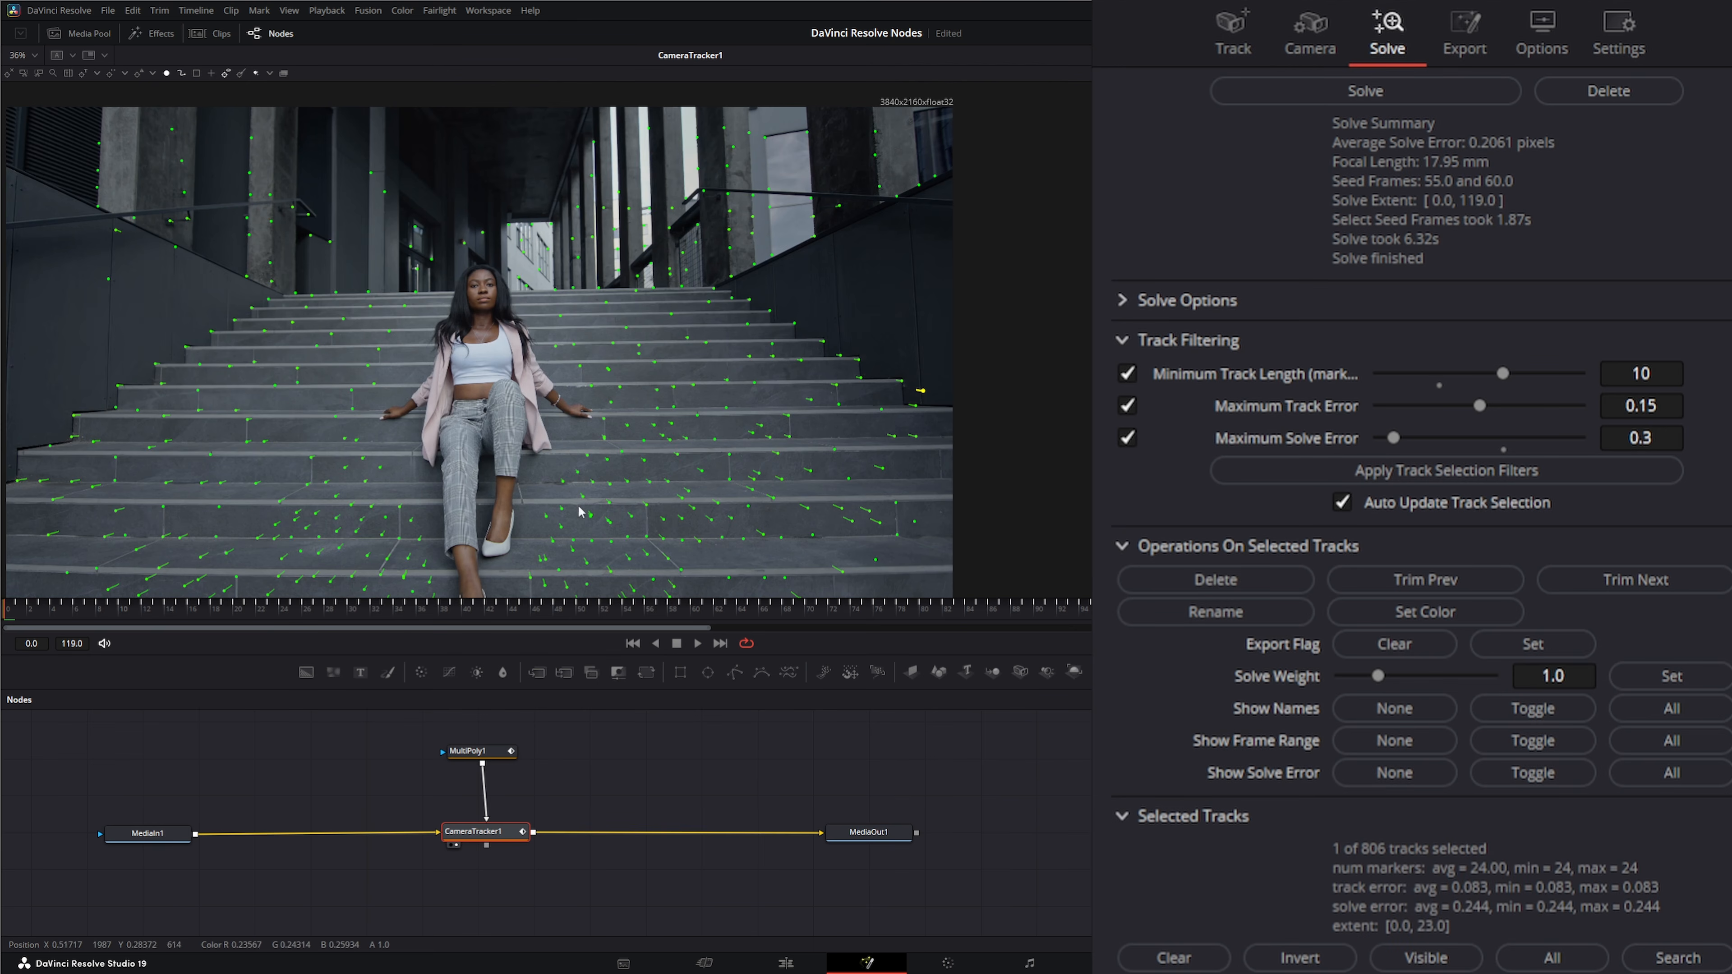
# Invert the current track selection, select every track visible at the first frame, and save the project.
pyautogui.click(1313, 961)
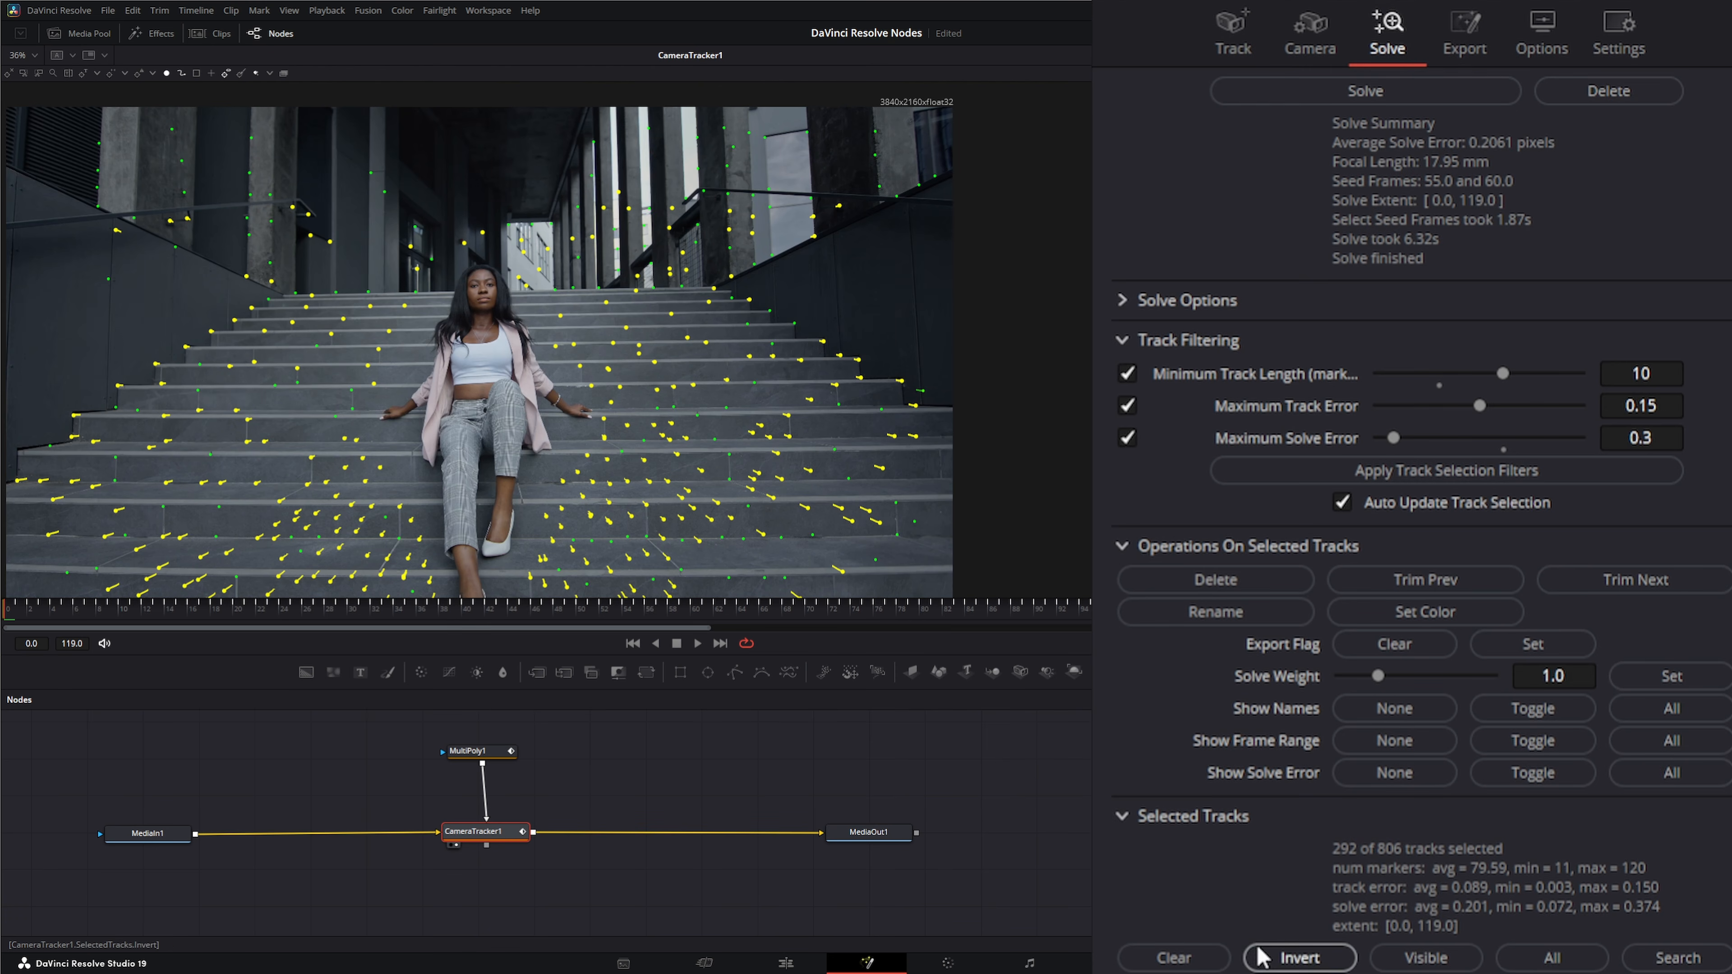
pyautogui.click(1433, 958)
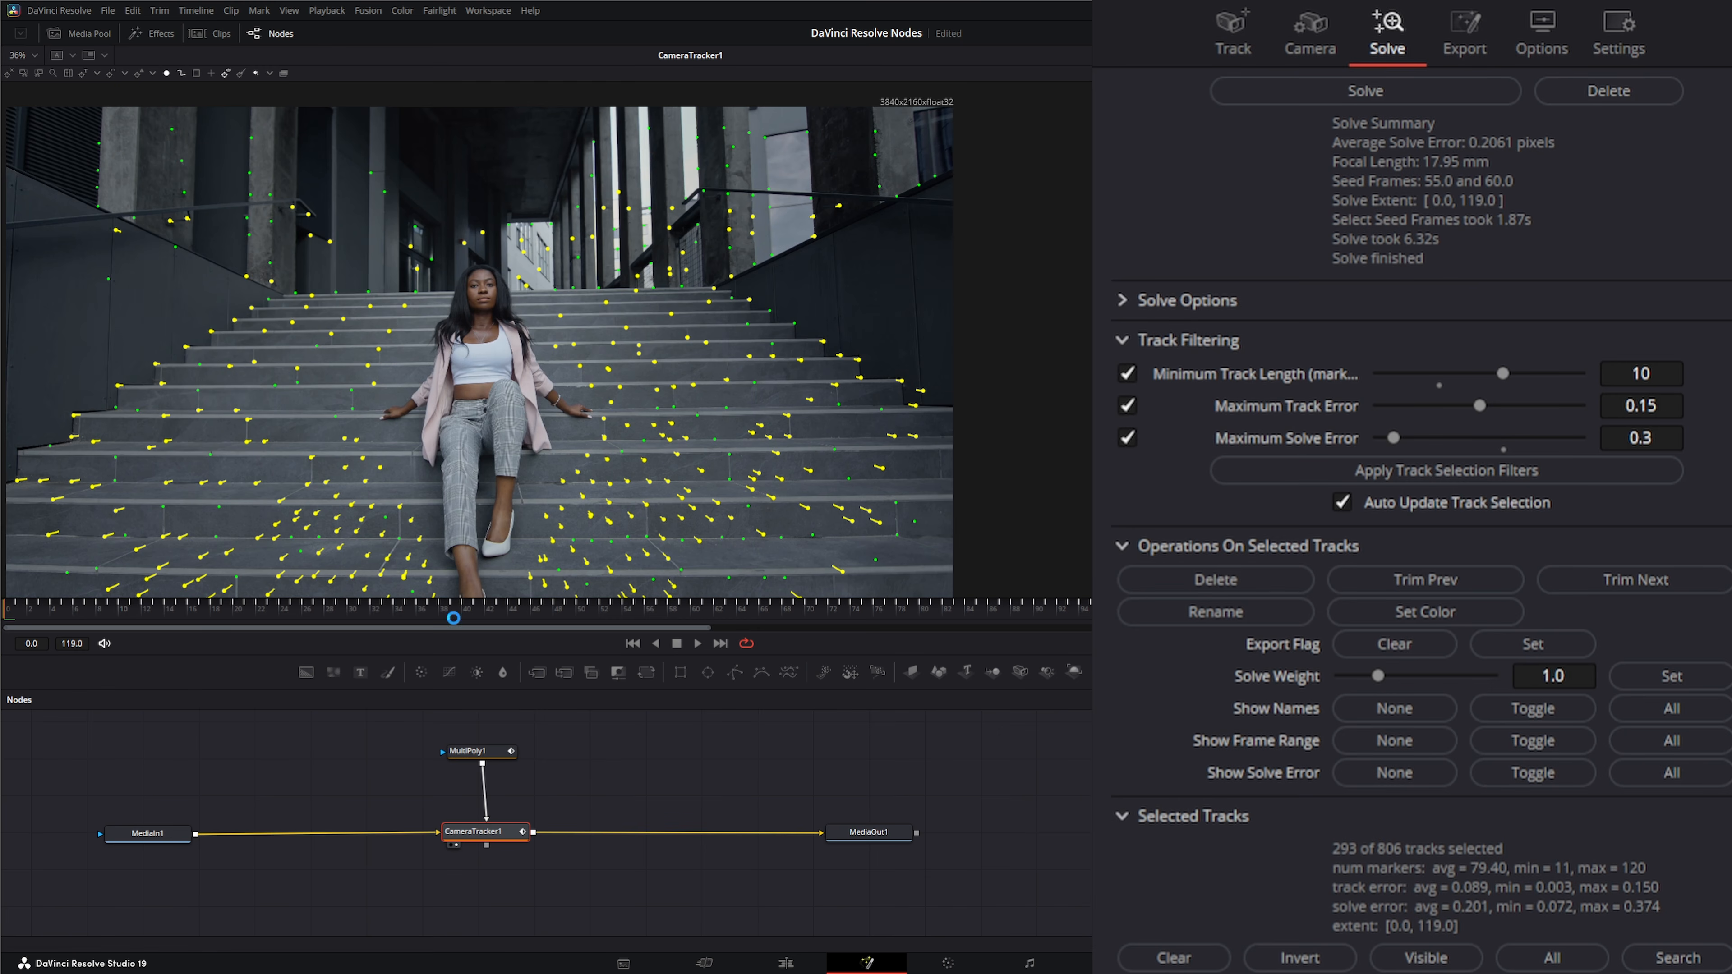
pyautogui.hotkey('ctrl', 's')
# Select the tracks visible around the middle of the clip, extend the selection to all tracks, and open and close the track name search.
pyautogui.moveTo(227, 613); pyautogui.dragTo(675, 640)
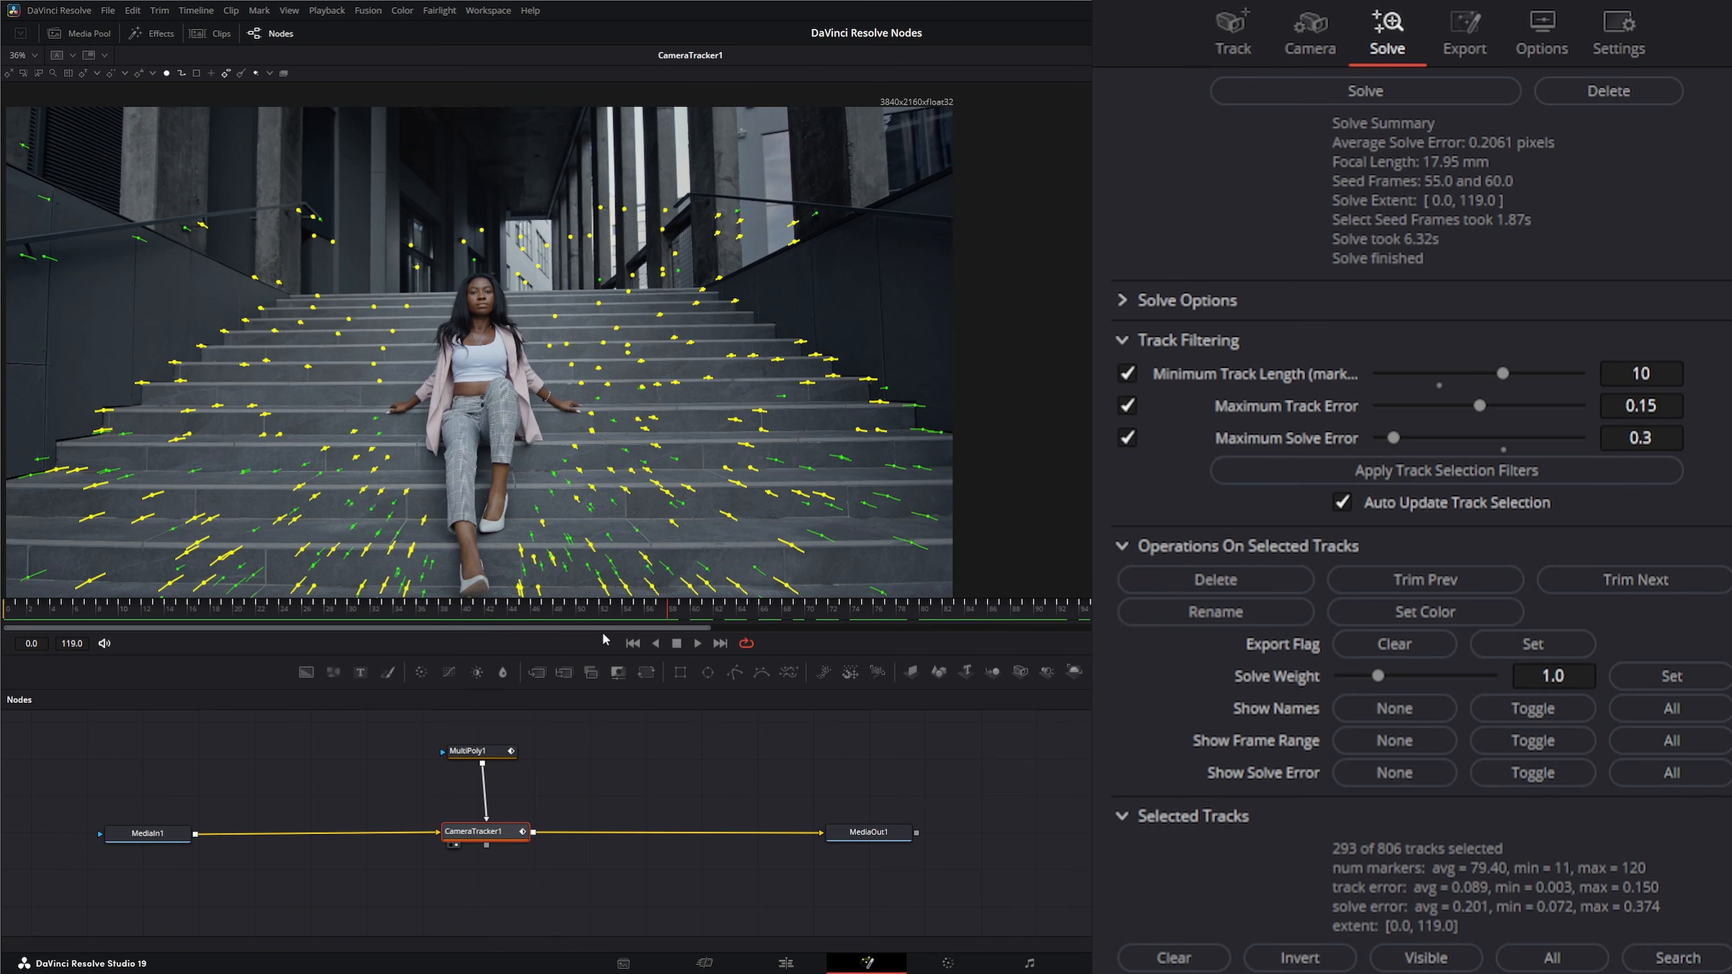
pyautogui.moveTo(509, 631); pyautogui.dragTo(477, 630)
pyautogui.click(1426, 958)
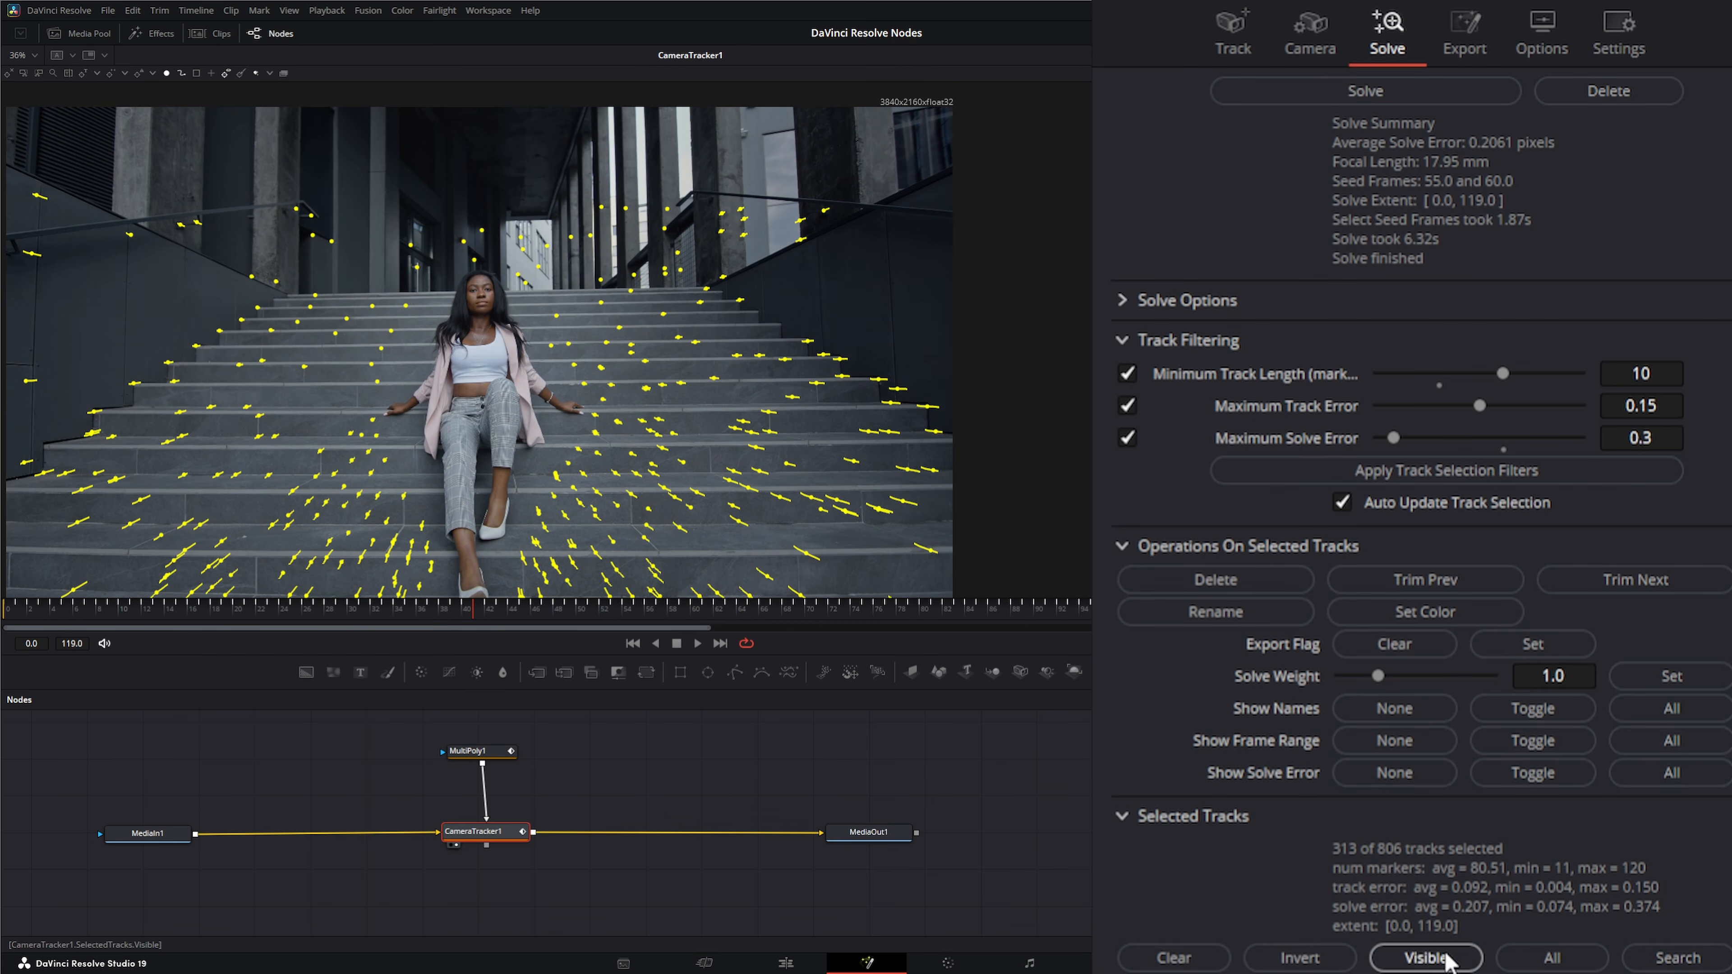
pyautogui.click(1562, 960)
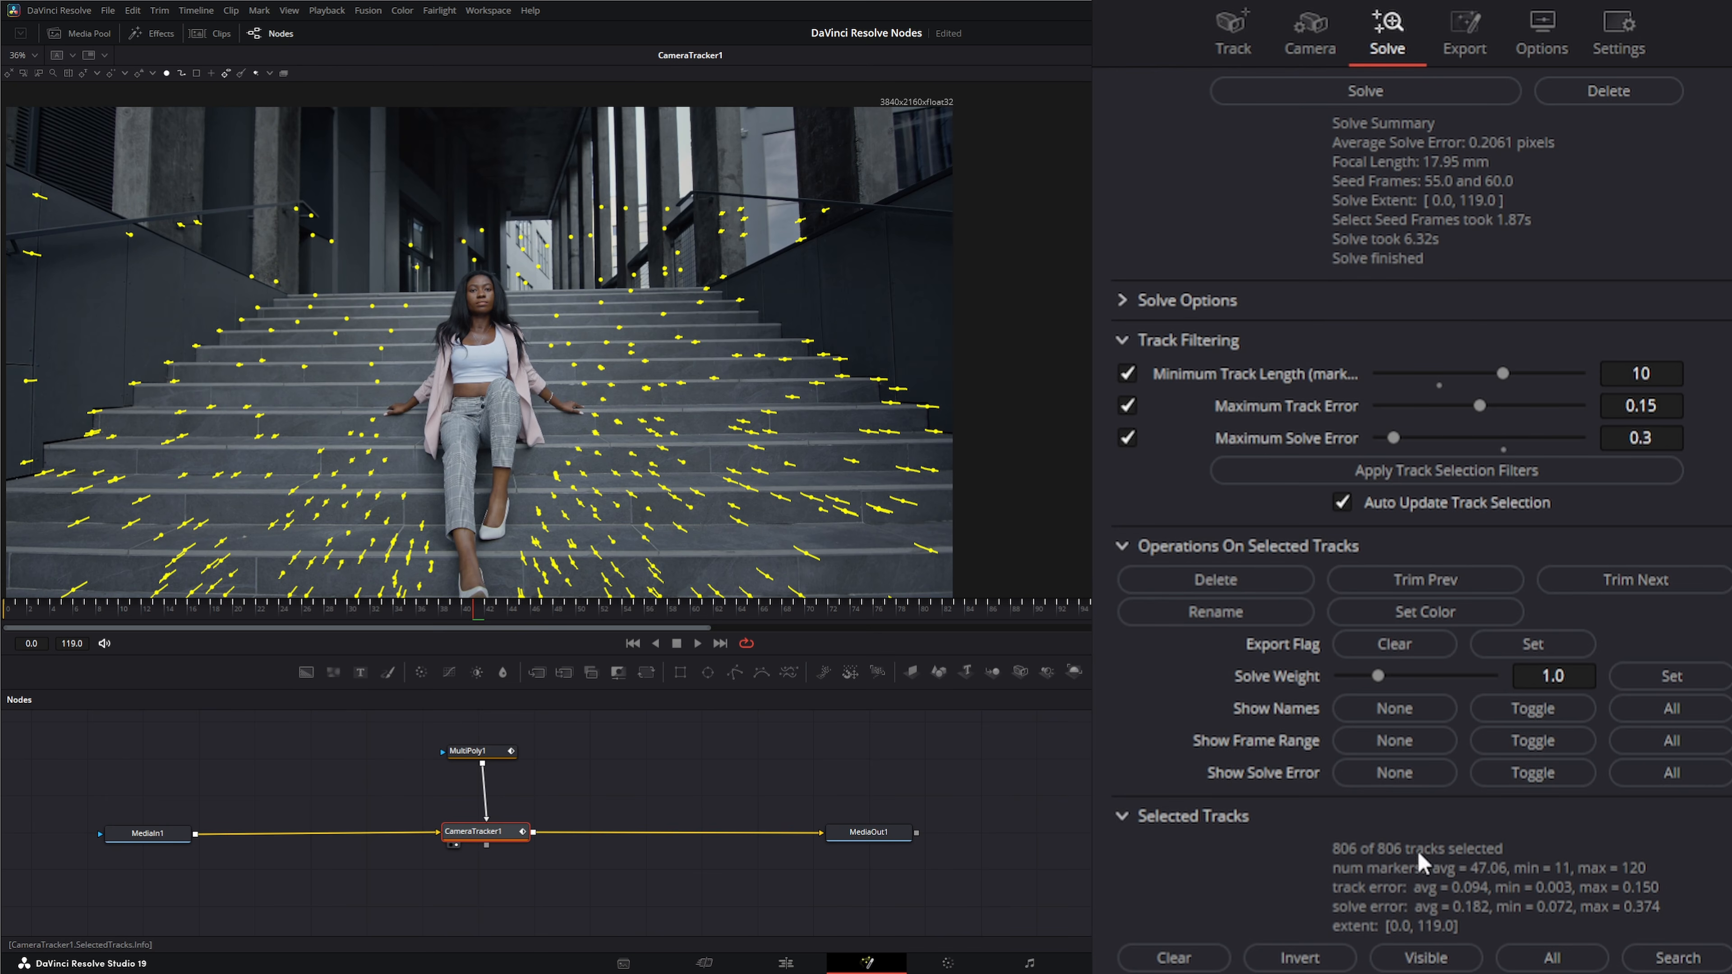
pyautogui.click(1678, 959)
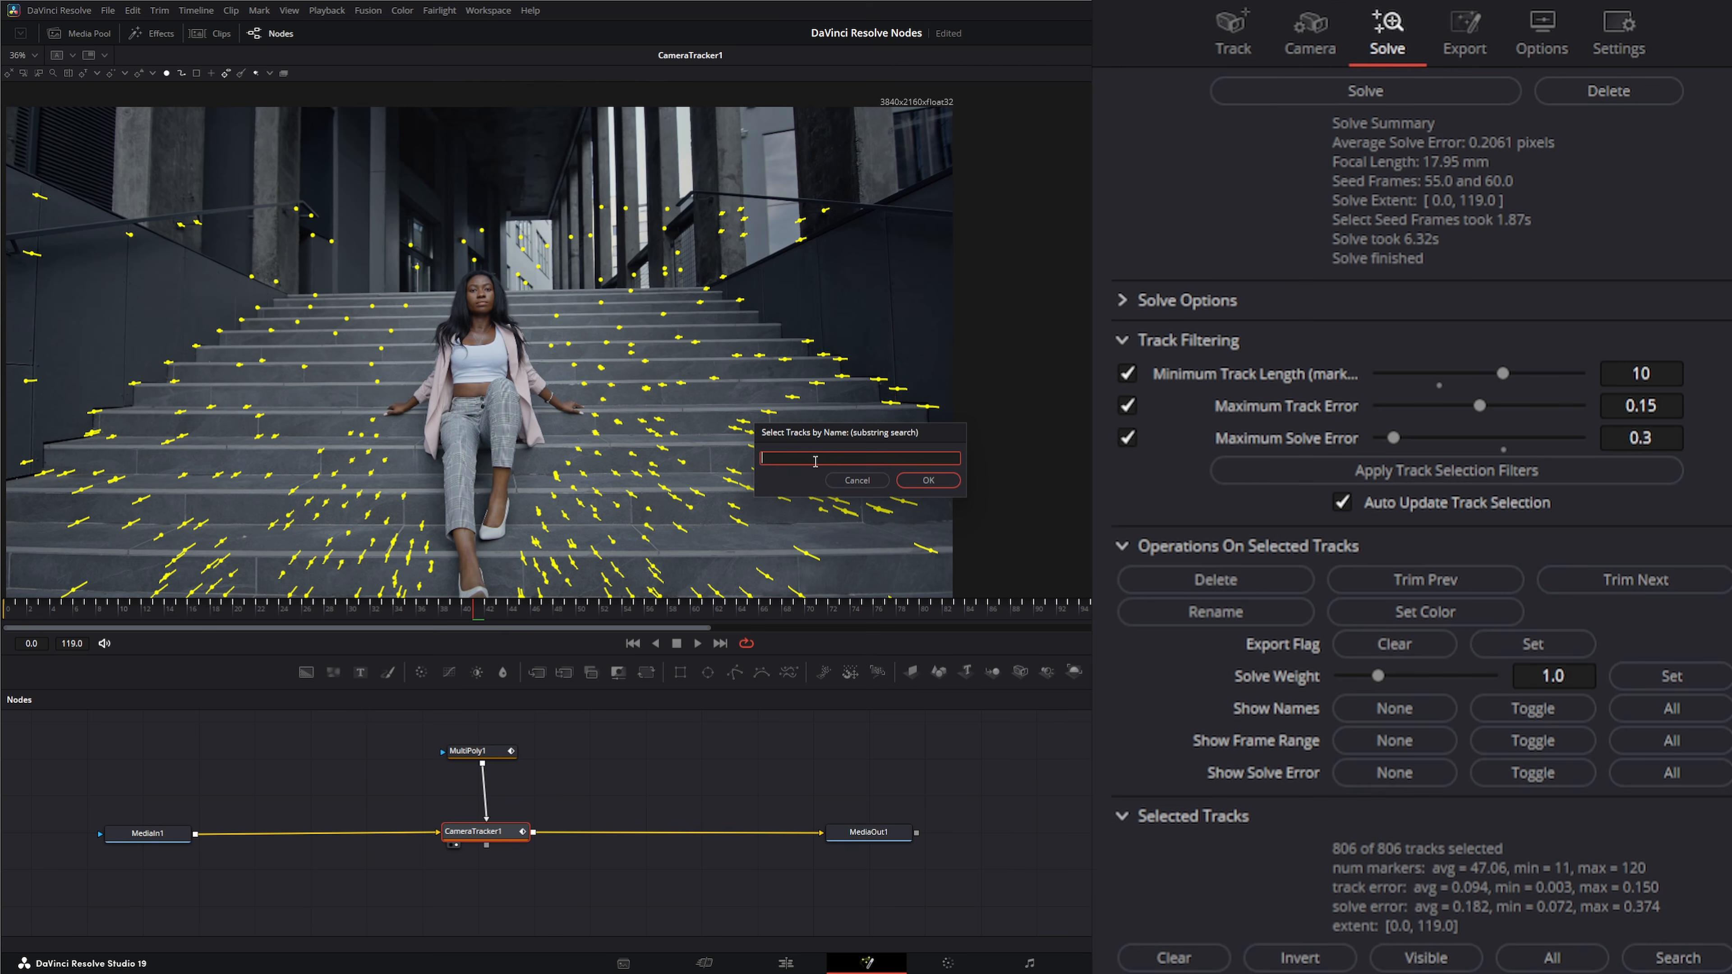
pyautogui.press('Return')
# Set the tracker's trail length to 7, and try a larger locator size before resetting it to its default of 0.15.
pyautogui.click(1541, 38)
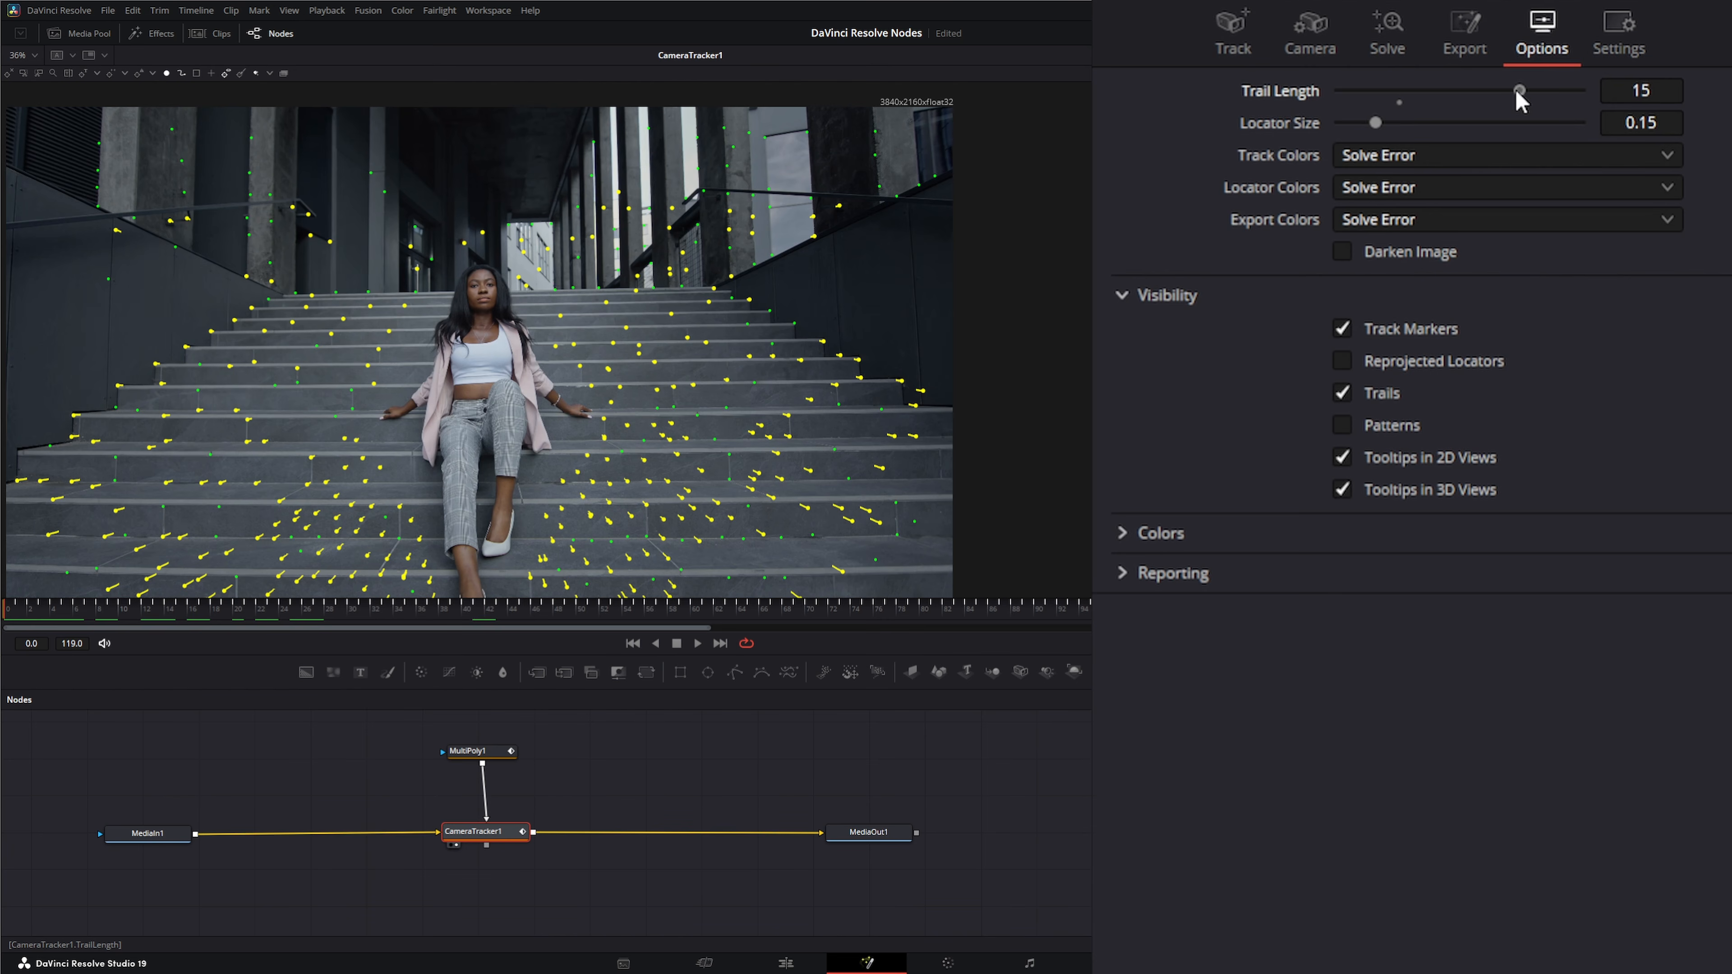
pyautogui.moveTo(1517, 90); pyautogui.dragTo(1423, 90)
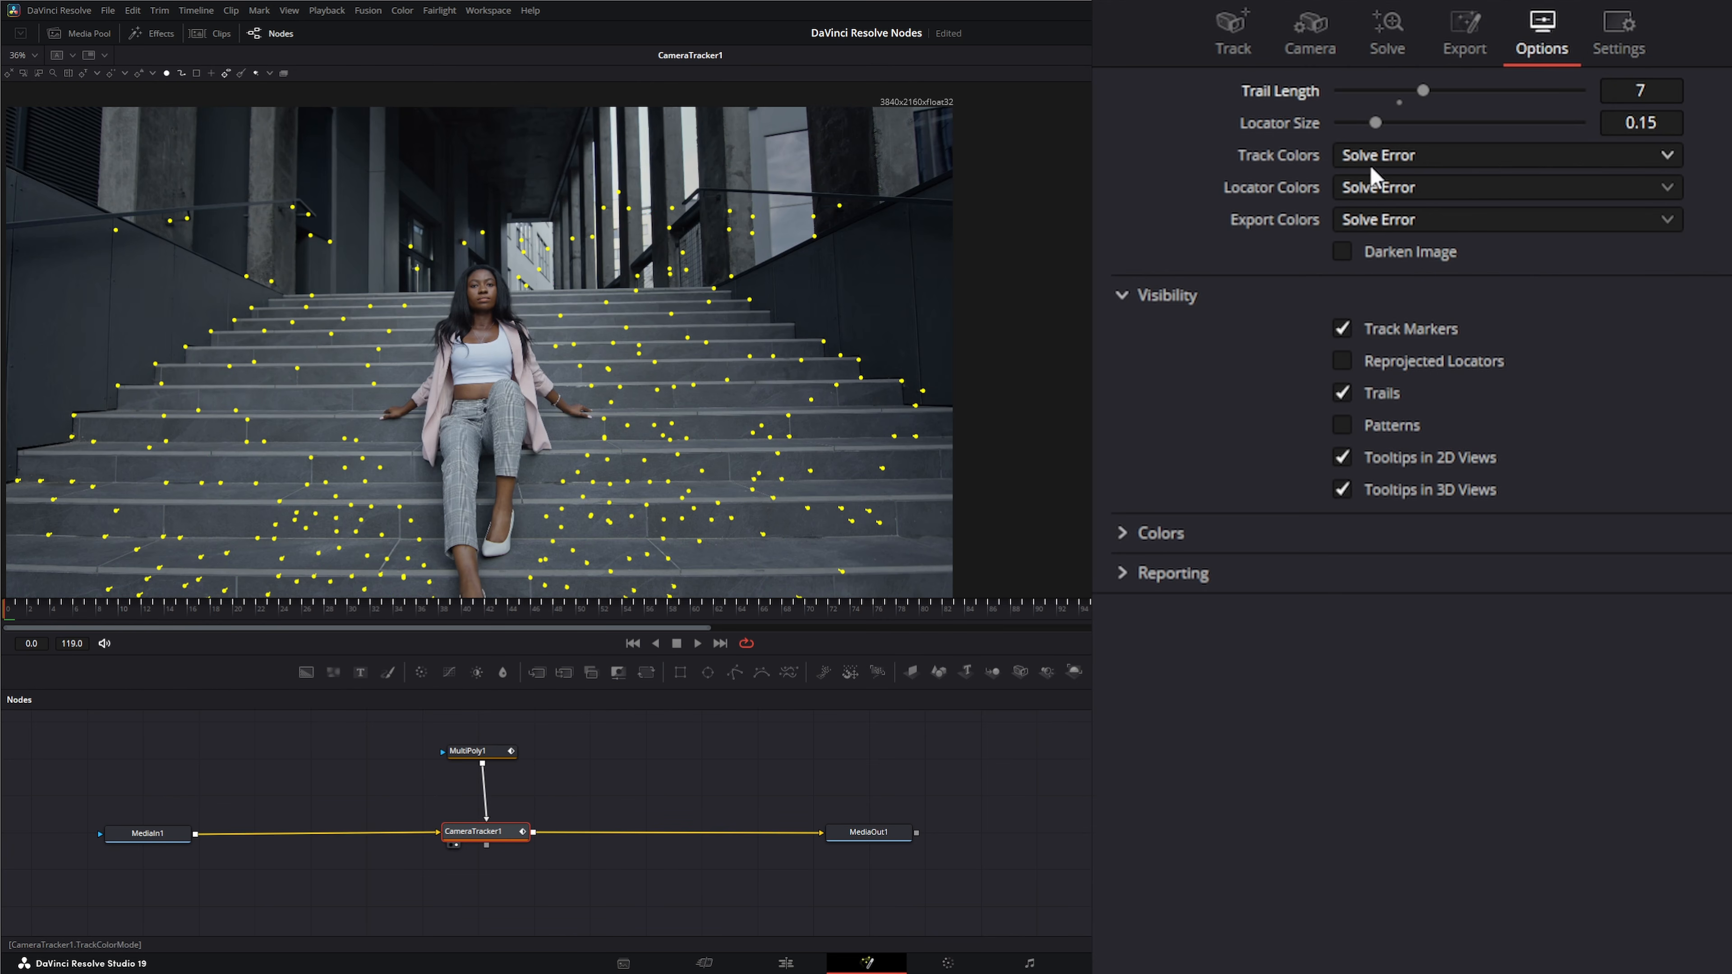
pyautogui.moveTo(1378, 122); pyautogui.dragTo(1444, 123)
pyautogui.doubleClick(1281, 123)
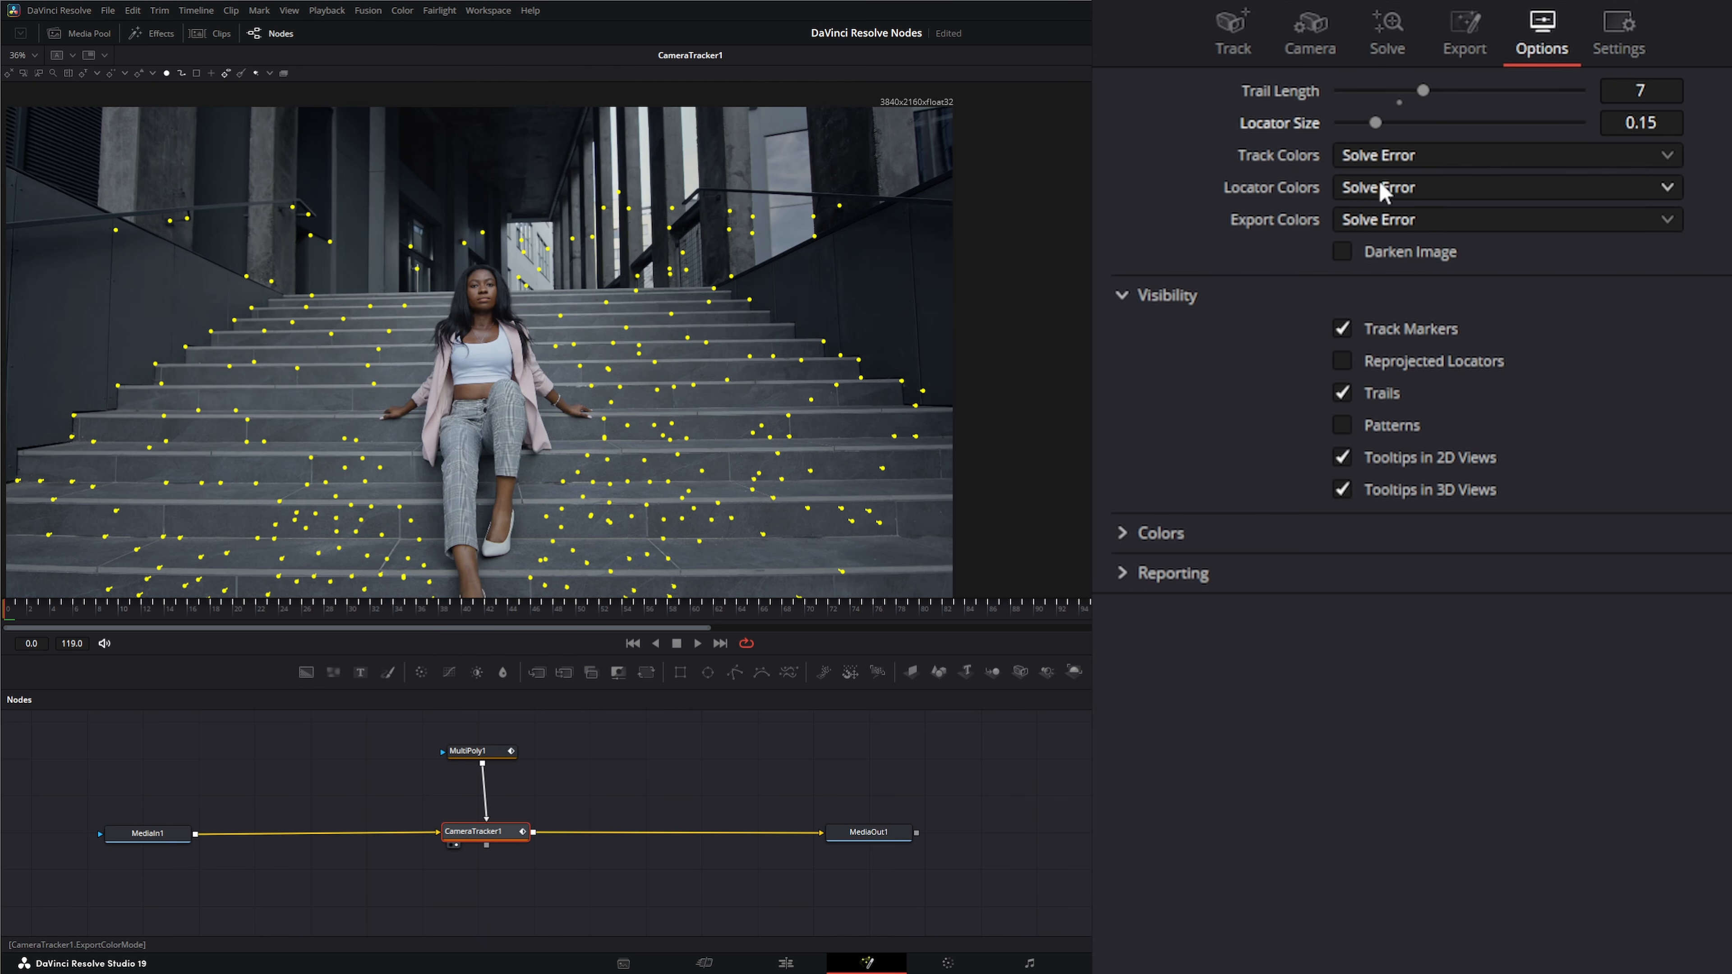
# Check the available track color modes, keep Solve Error, and turn on Darken Image.
pyautogui.click(1395, 155)
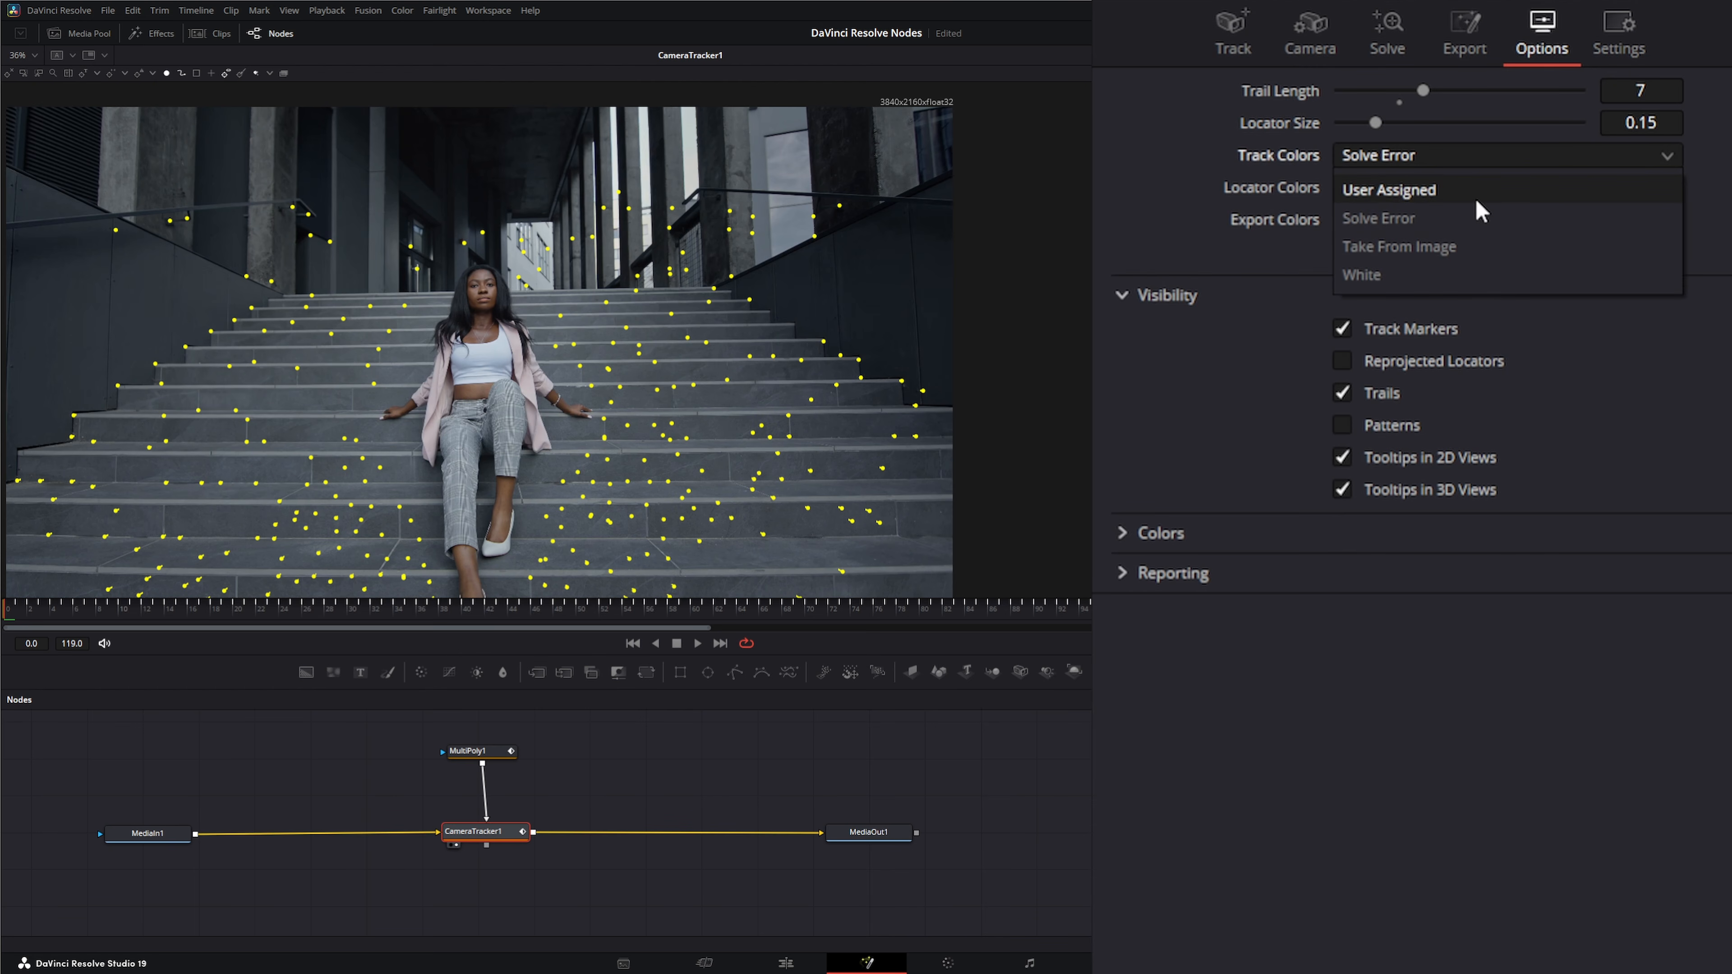
pyautogui.click(1271, 153)
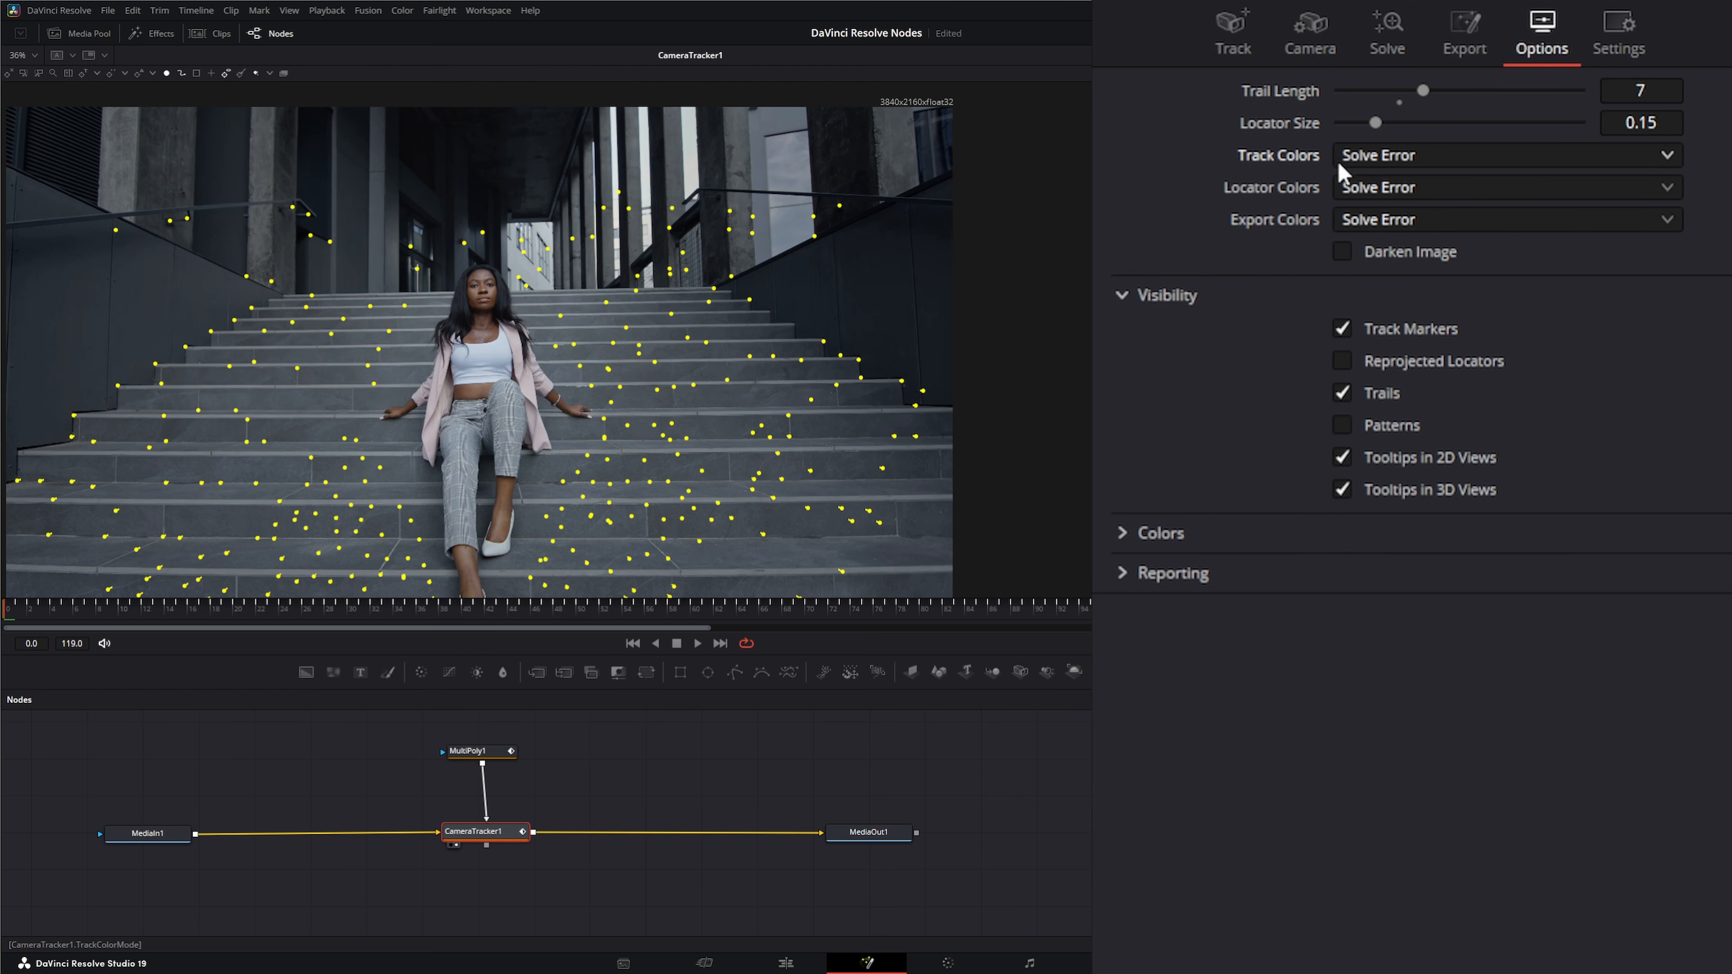
pyautogui.click(1342, 252)
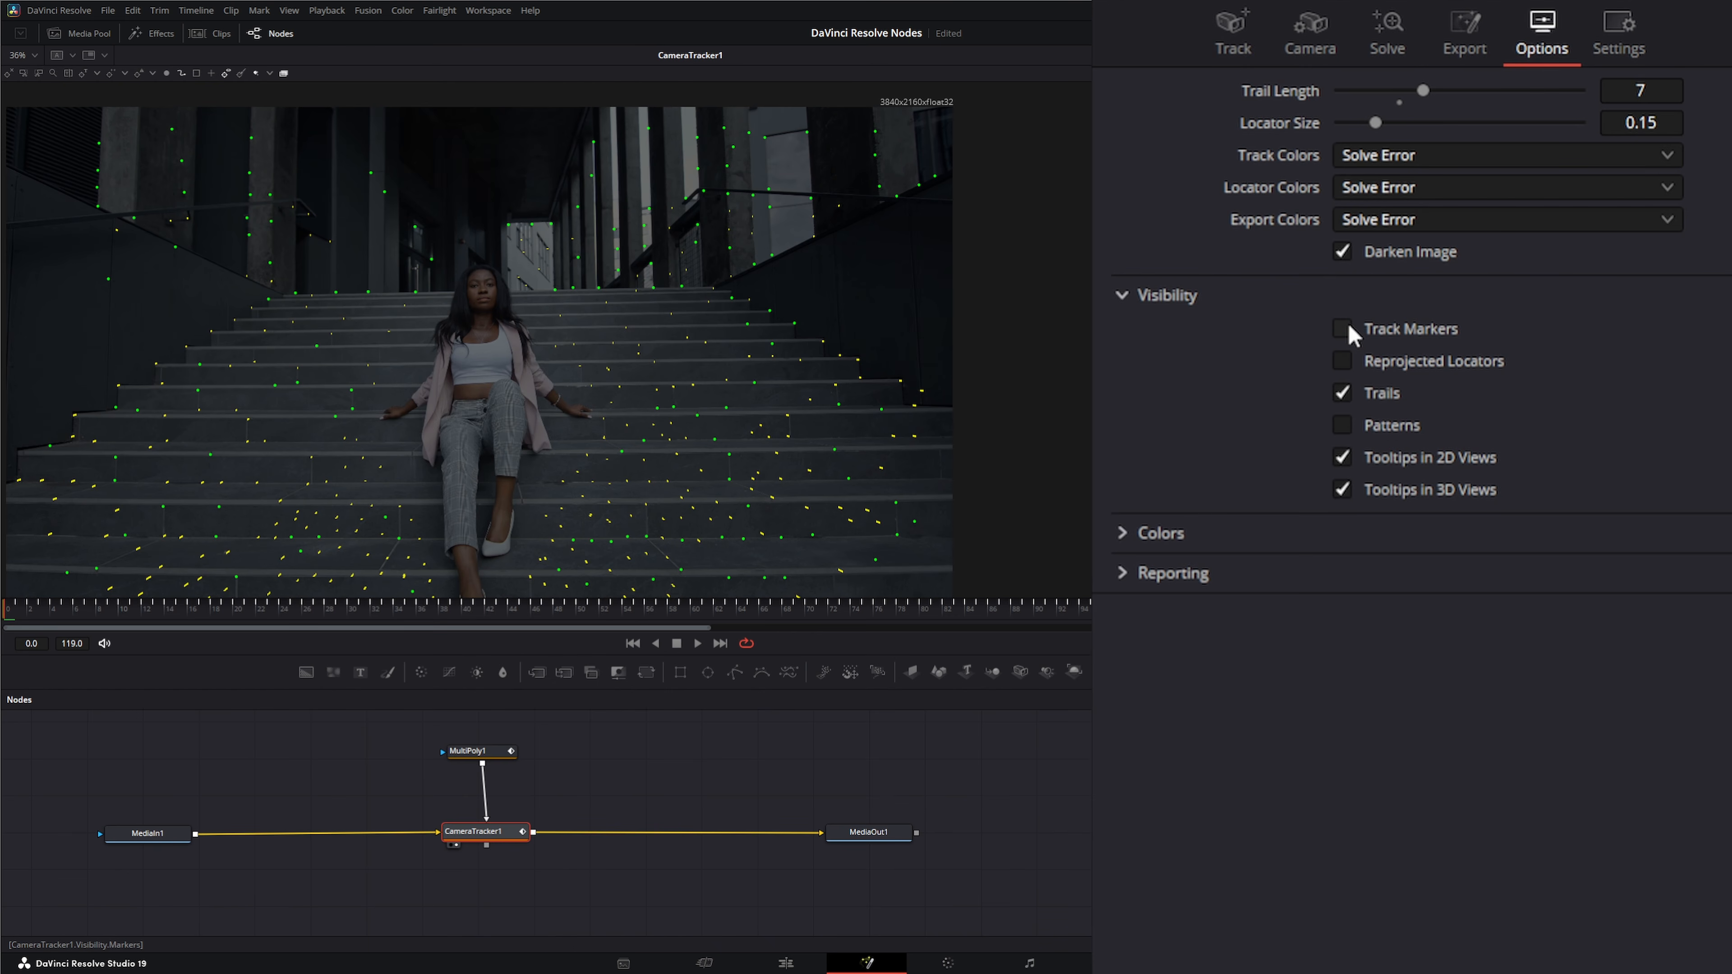
# Try displaying the reprojected locators and the tracking patterns, switching each one off again, and check the 2D view tooltips option.
pyautogui.click(1345, 365)
pyautogui.click(1344, 365)
pyautogui.click(1343, 426)
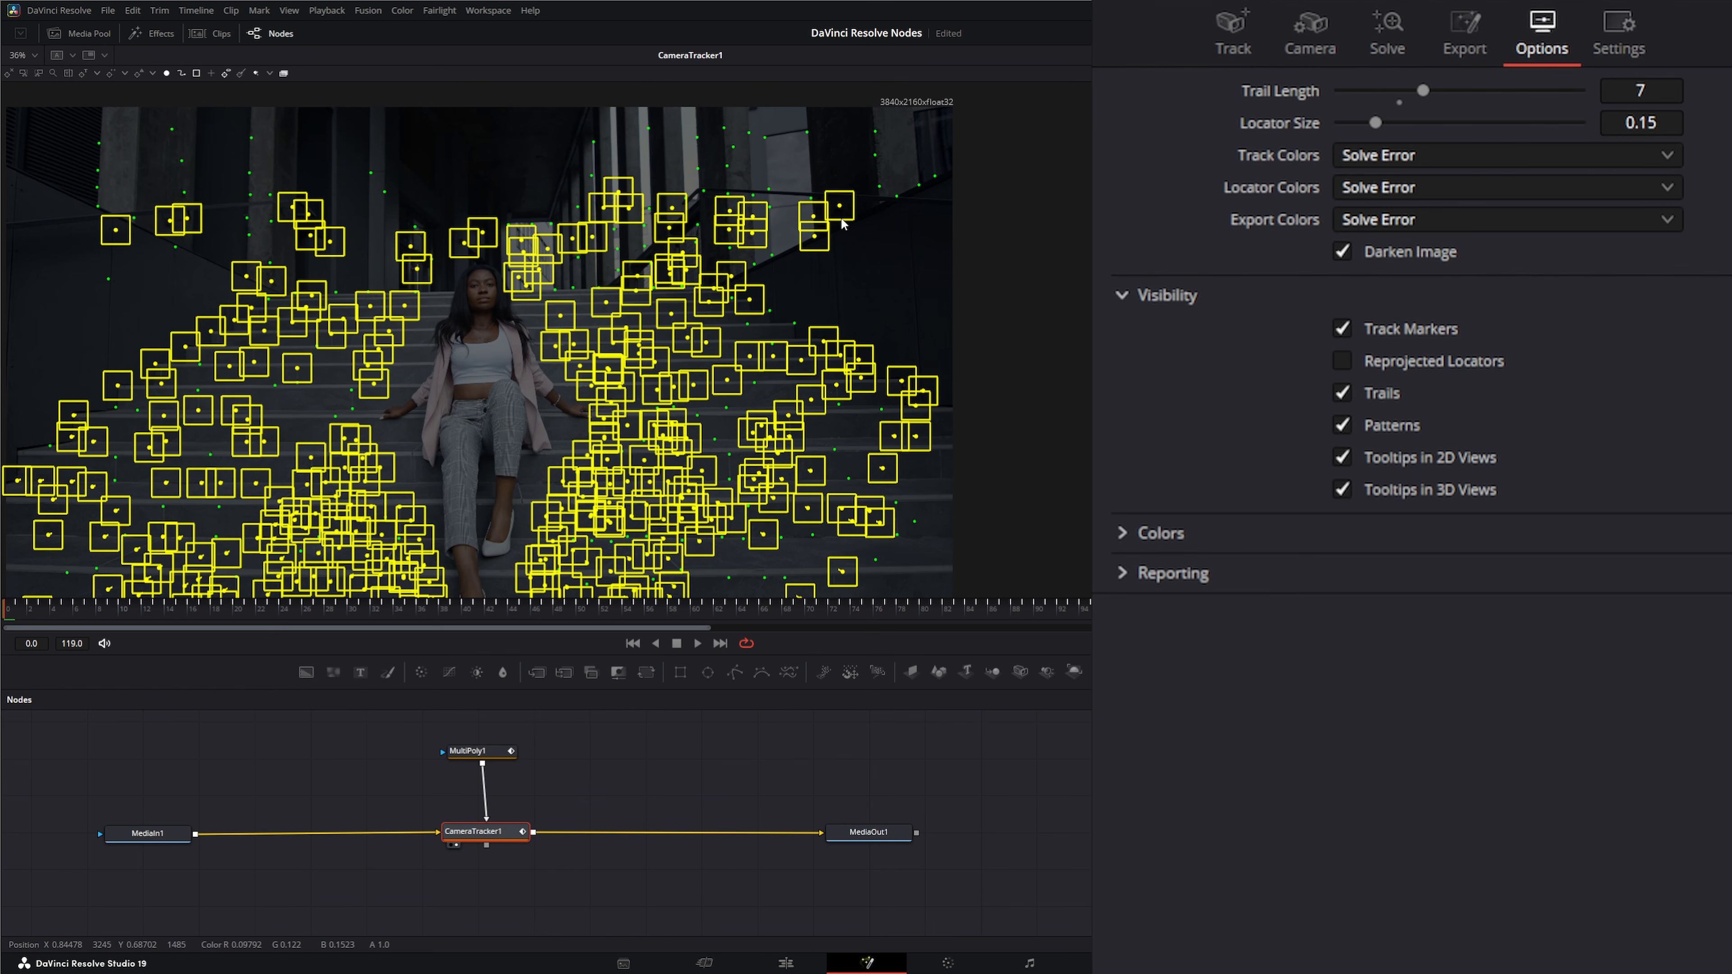
pyautogui.click(1342, 425)
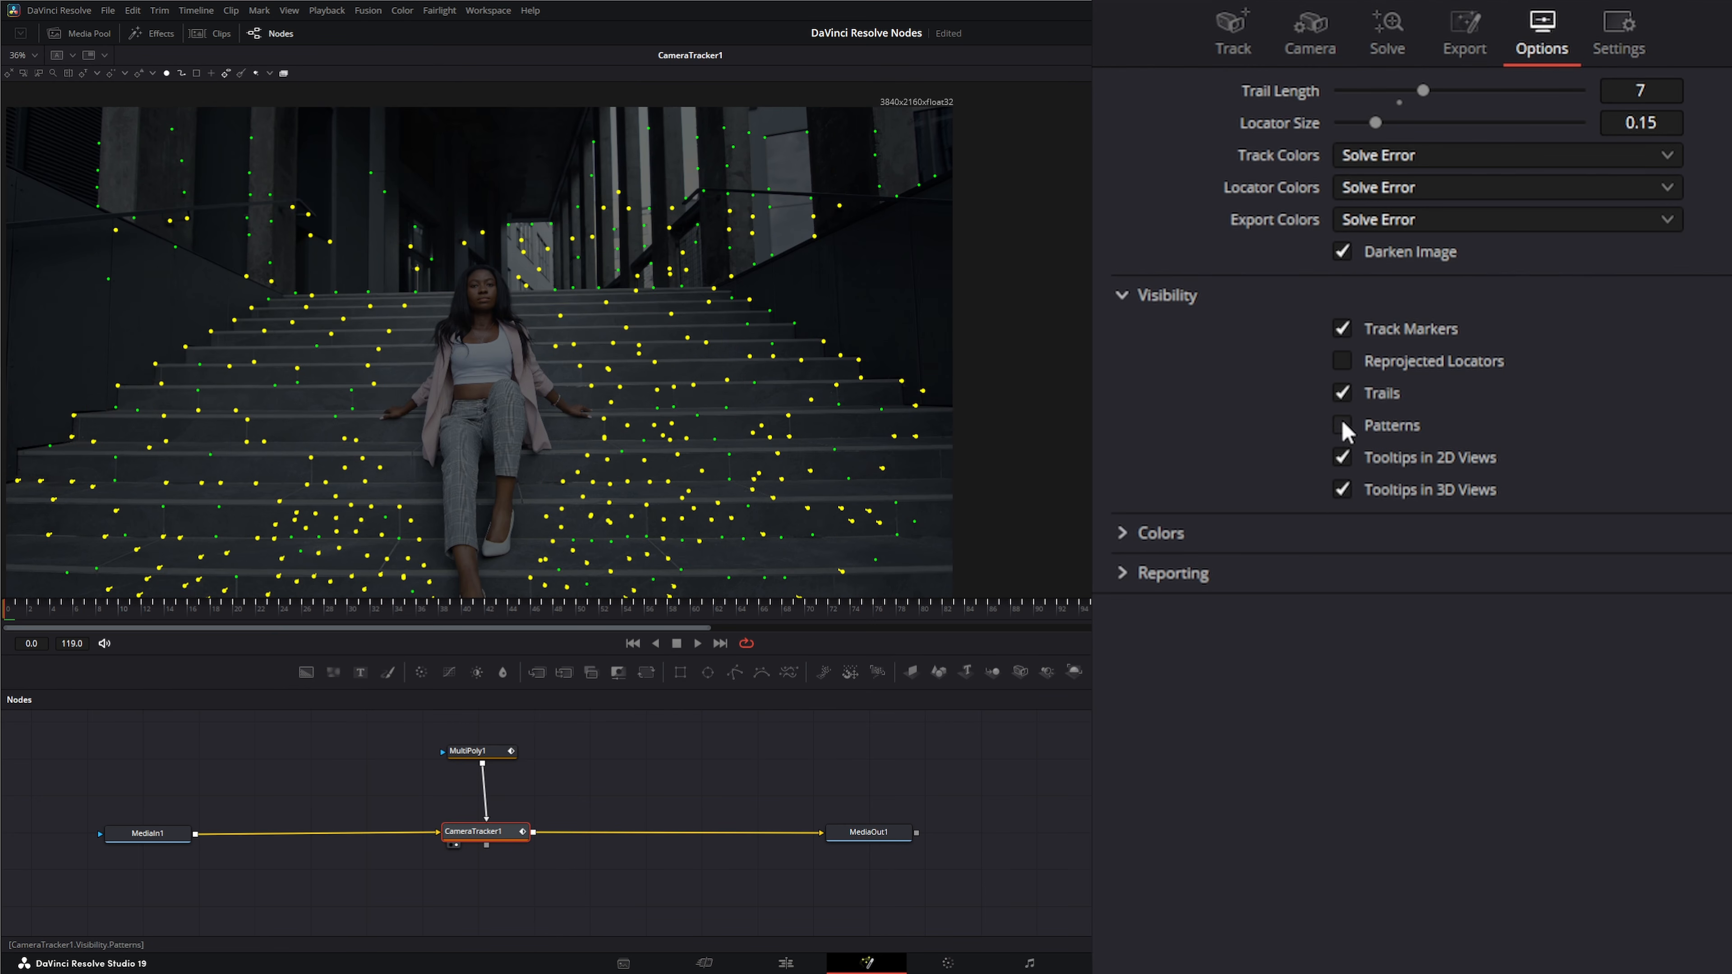
pyautogui.click(1343, 457)
# Examine the tracker's display color settings and its track and solve reporting options, collapsing both groups again.
pyautogui.click(1122, 534)
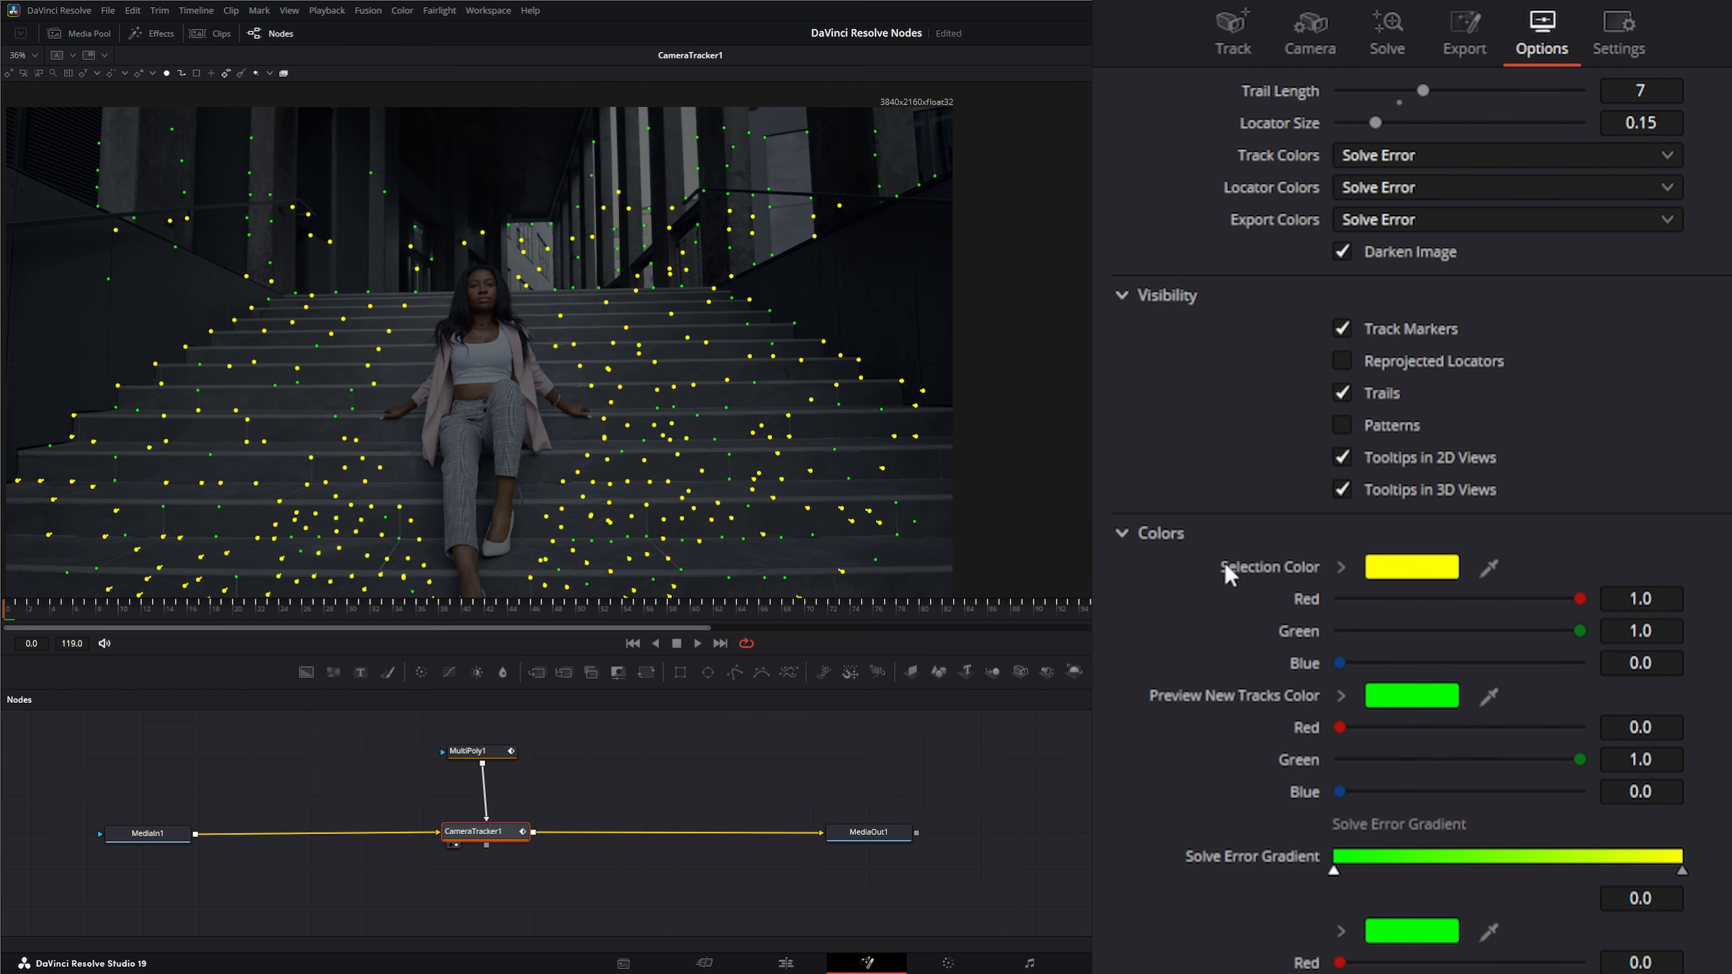
pyautogui.click(1113, 533)
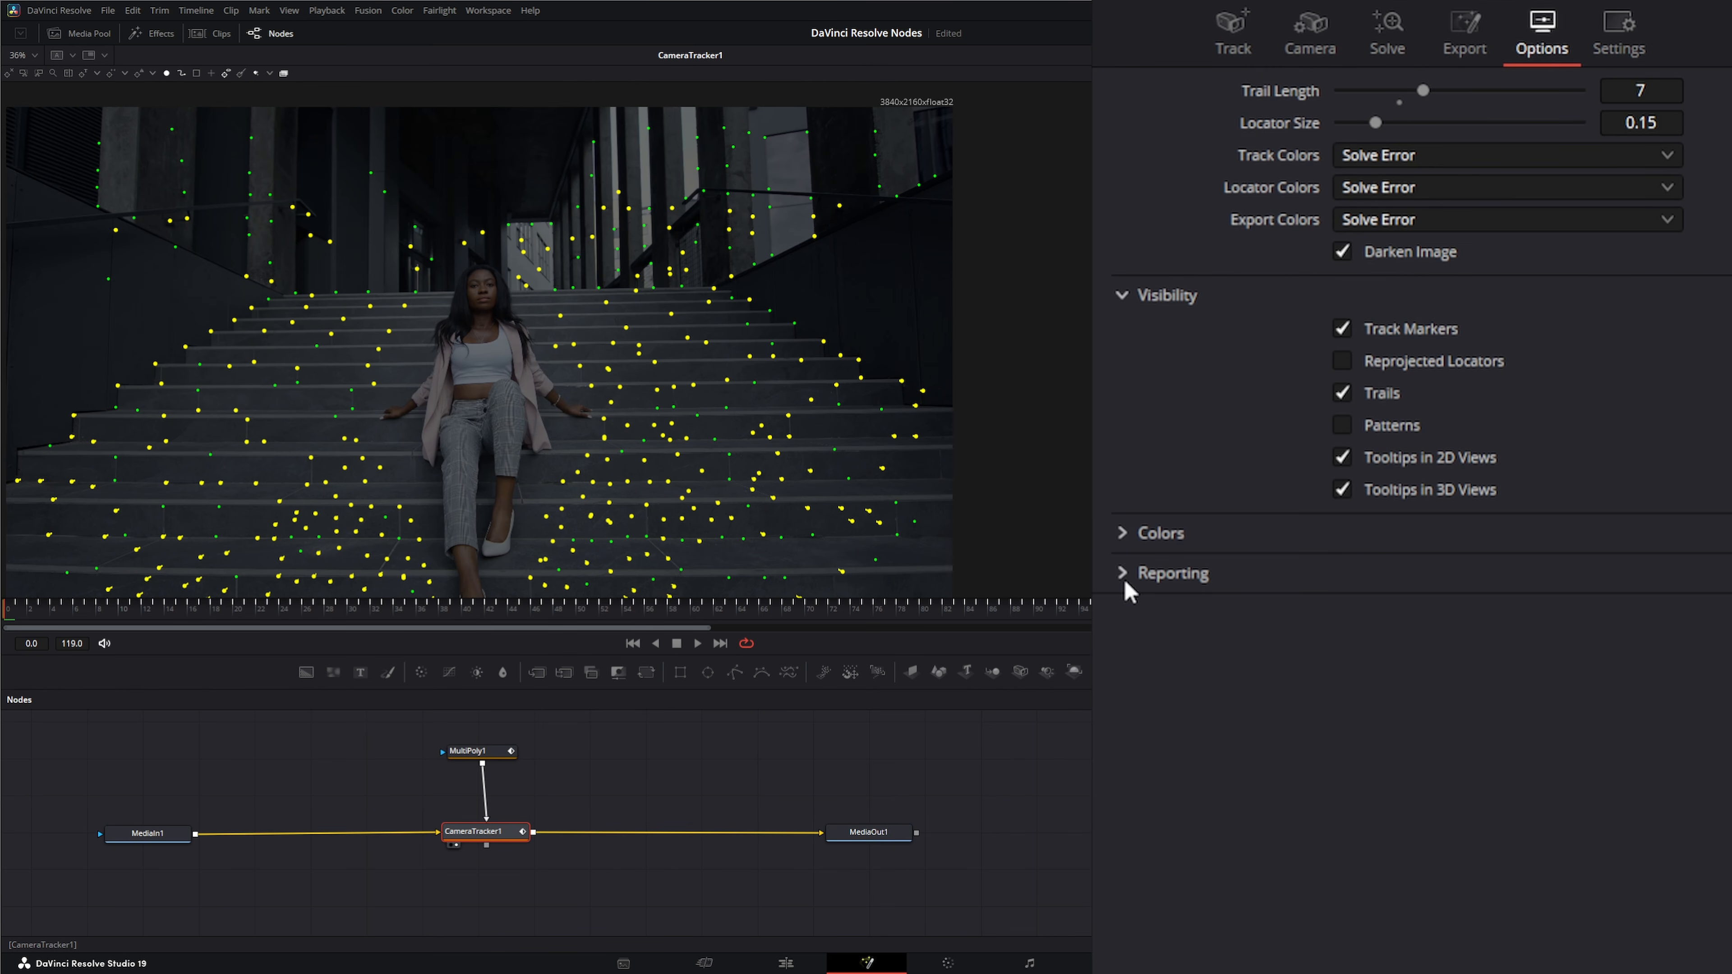
pyautogui.click(1123, 575)
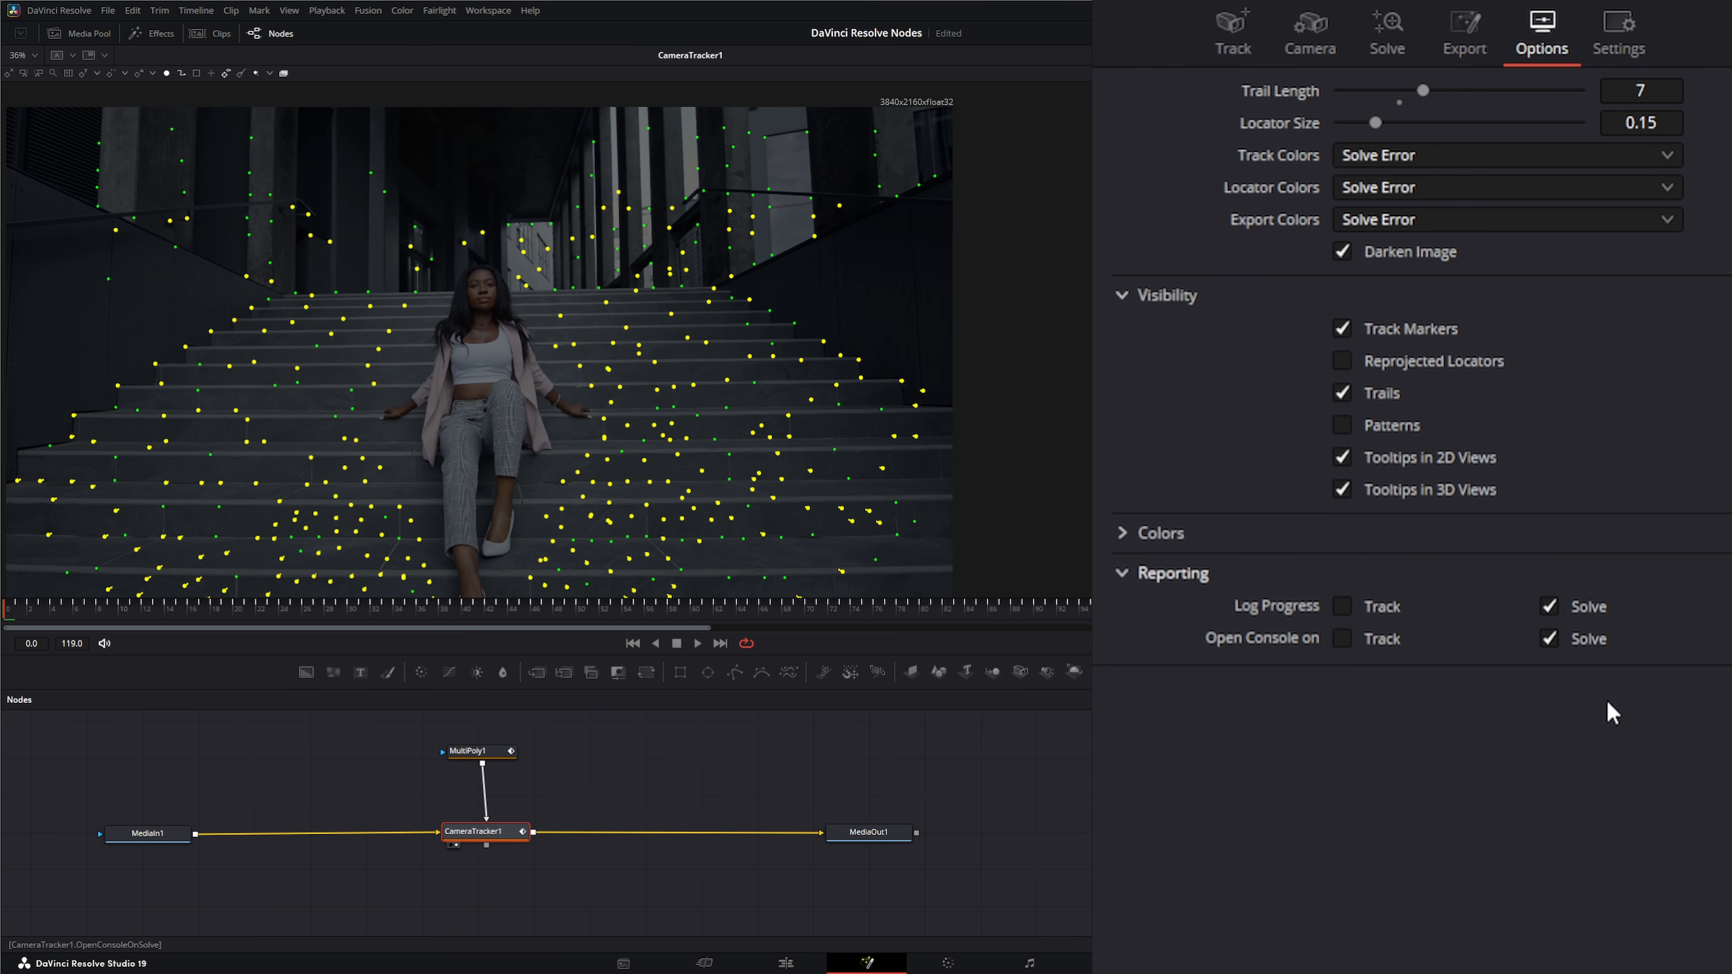
pyautogui.click(1122, 574)
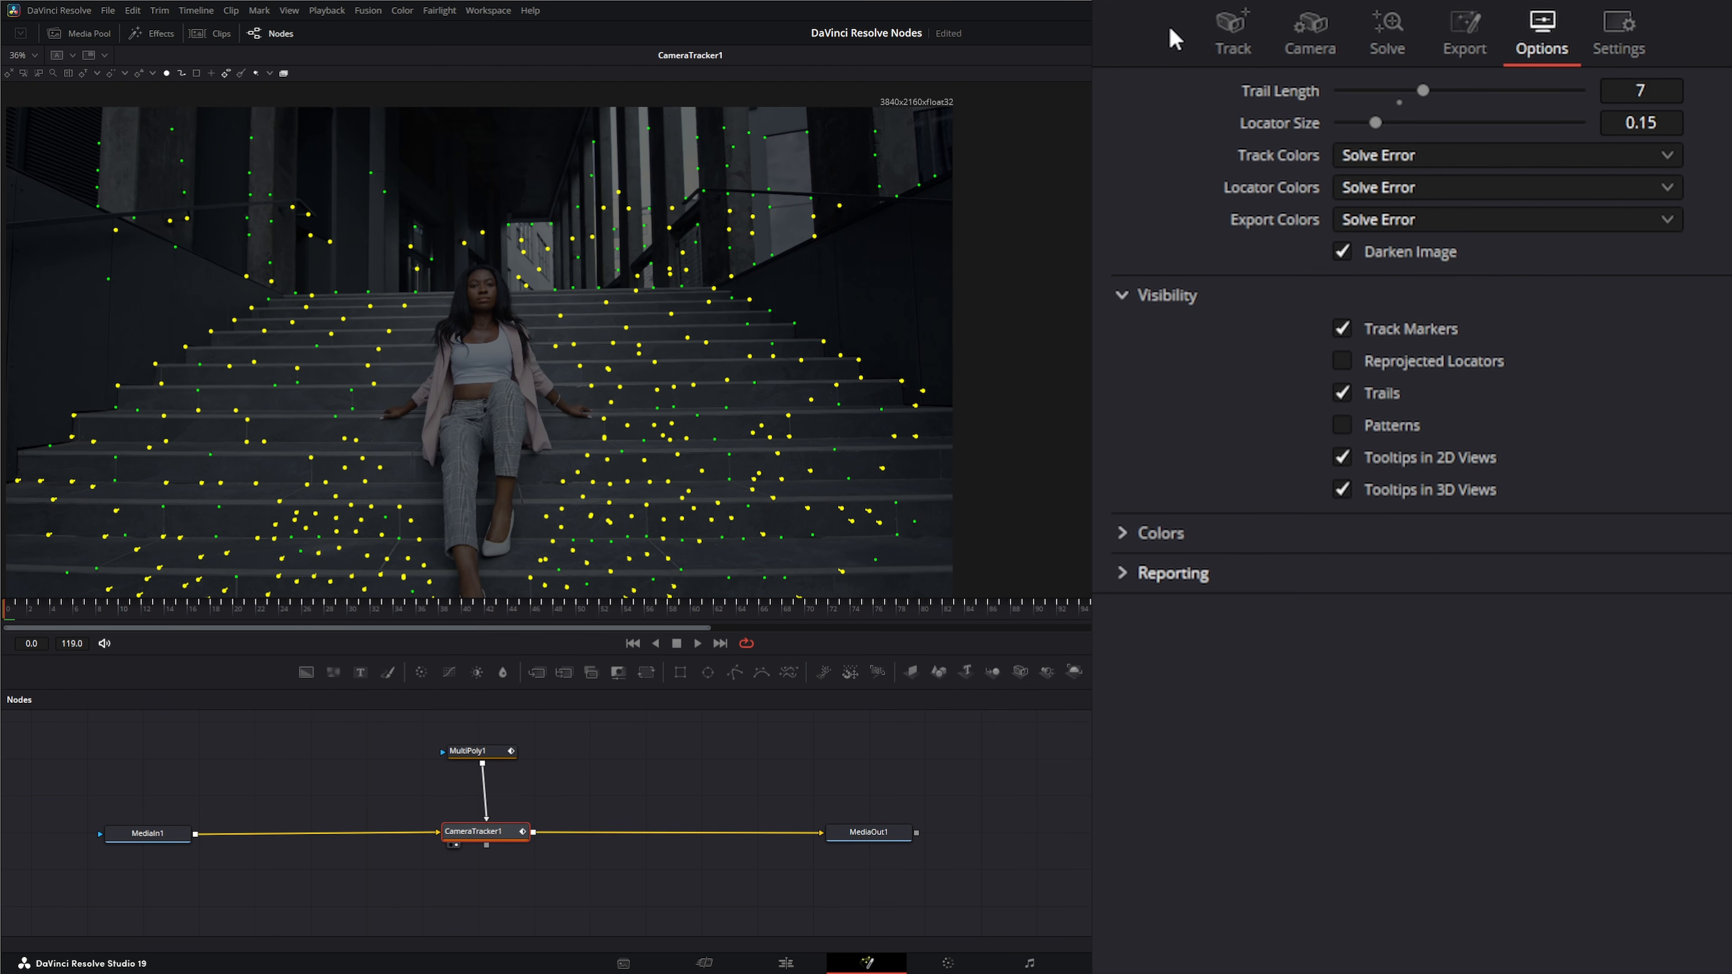
# Review the auto-tracking settings, inspect the tracks on the darkened image at a later frame, and open the camera export settings.
pyautogui.click(1234, 38)
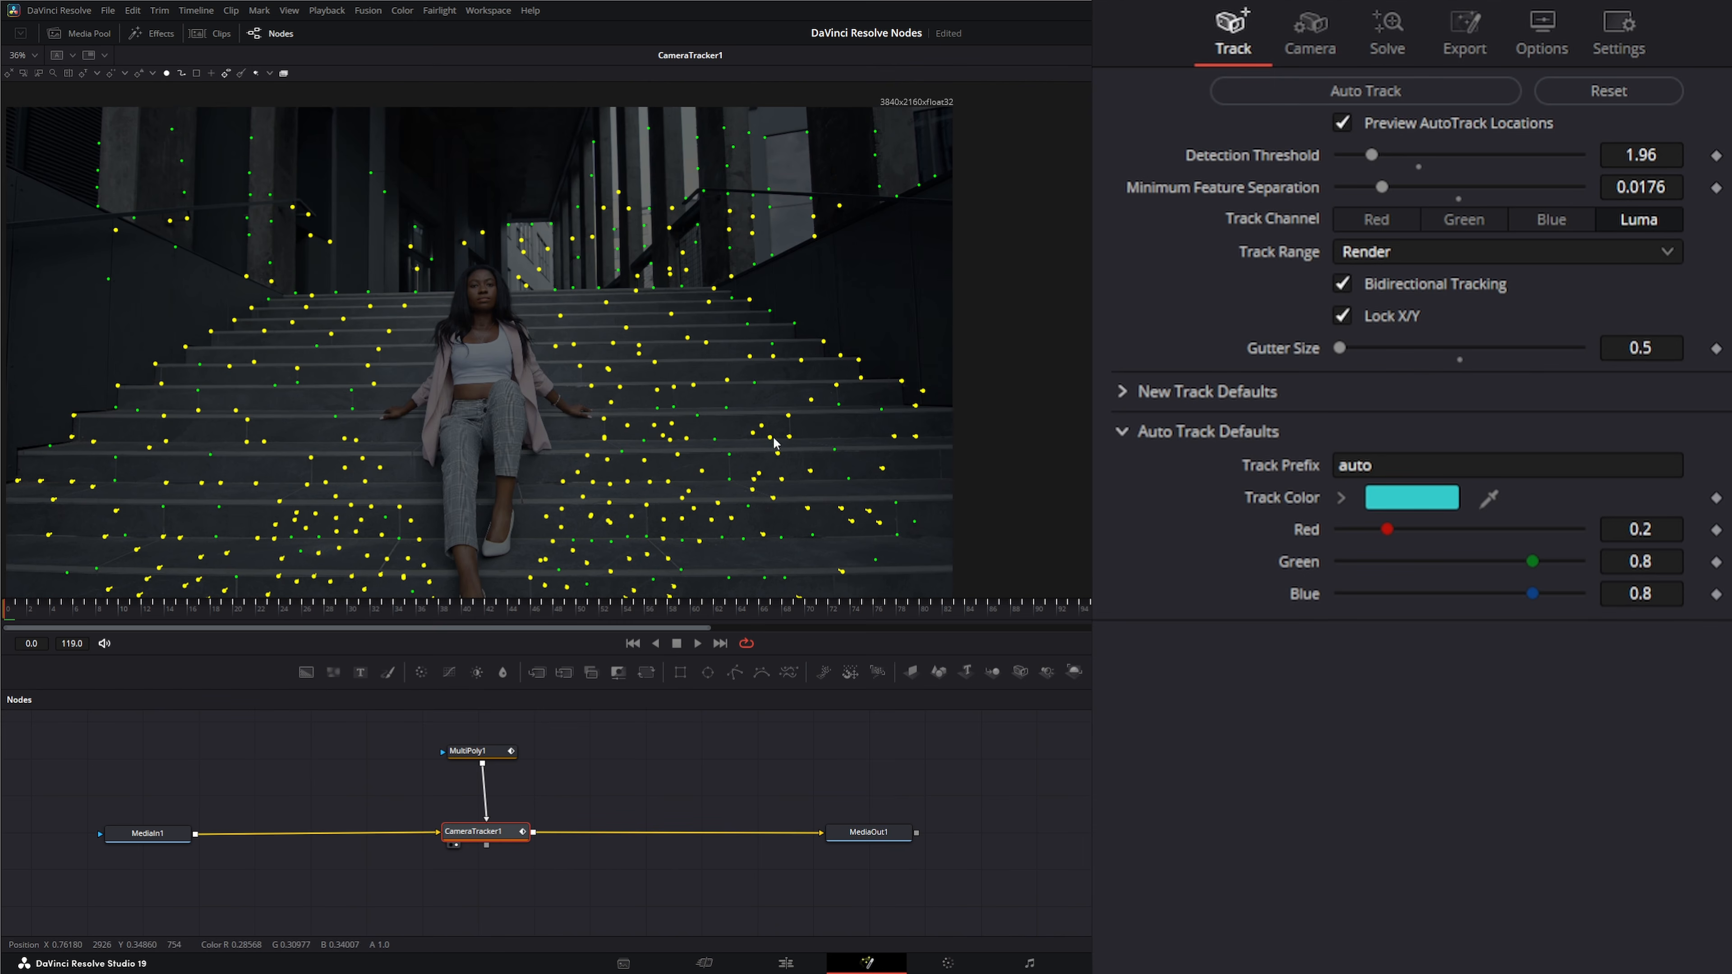
pyautogui.moveTo(766, 612); pyautogui.dragTo(1371, 617)
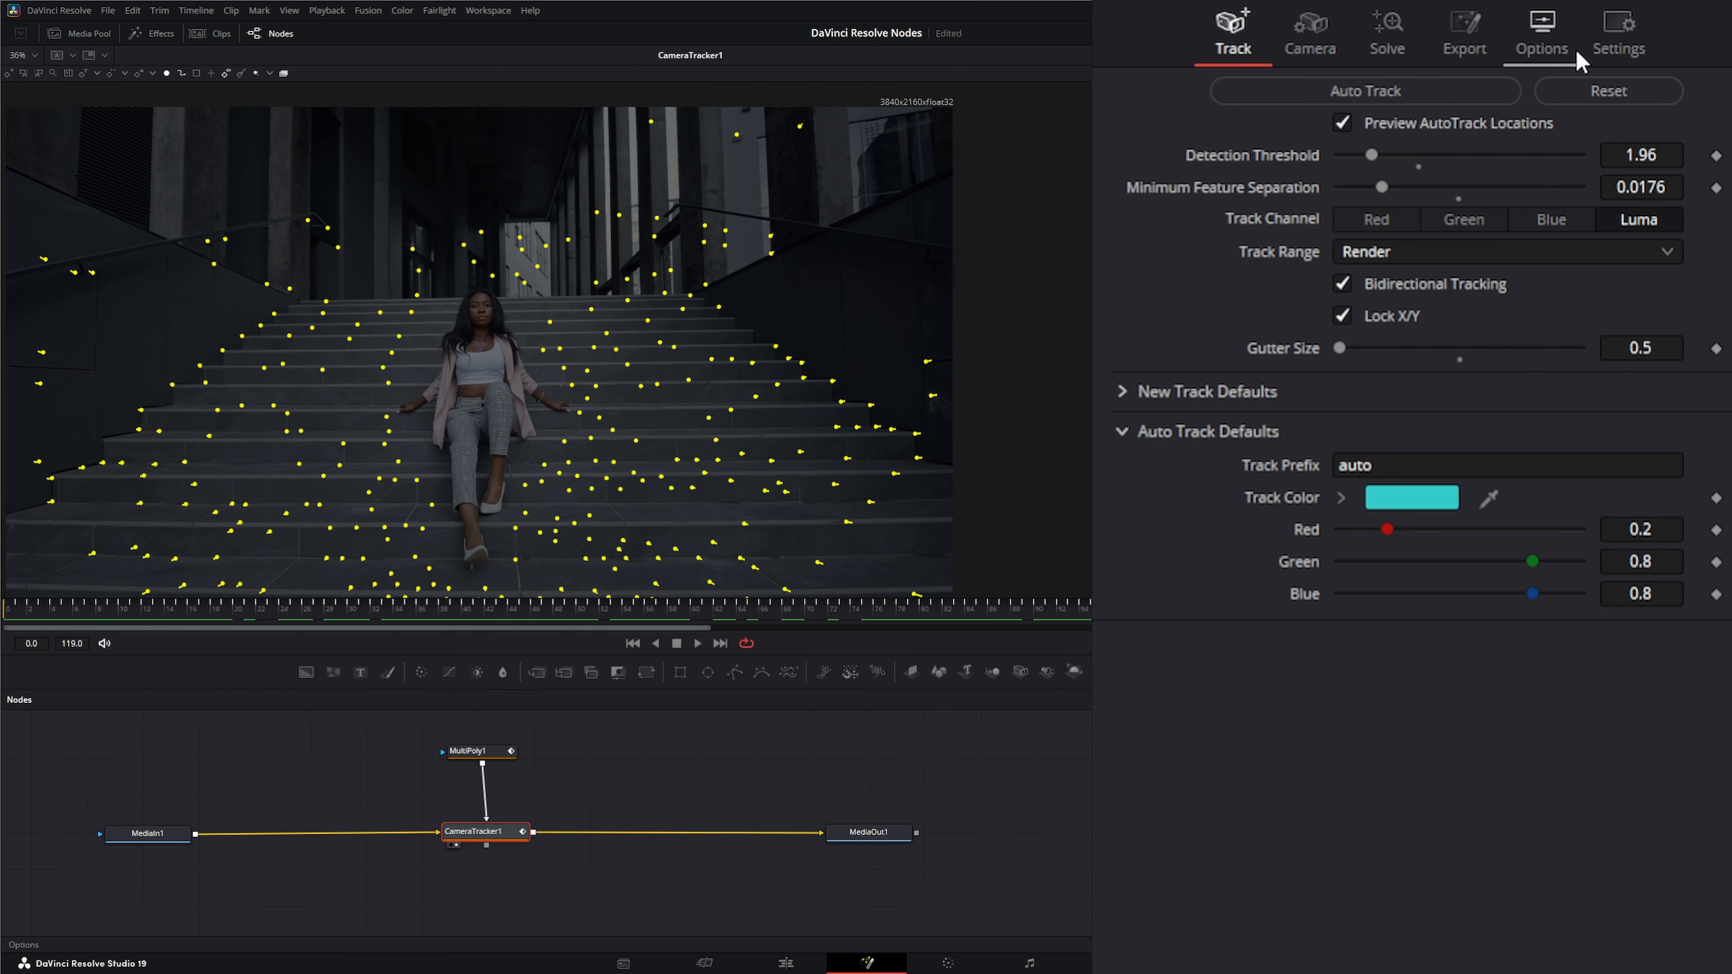
pyautogui.click(1472, 38)
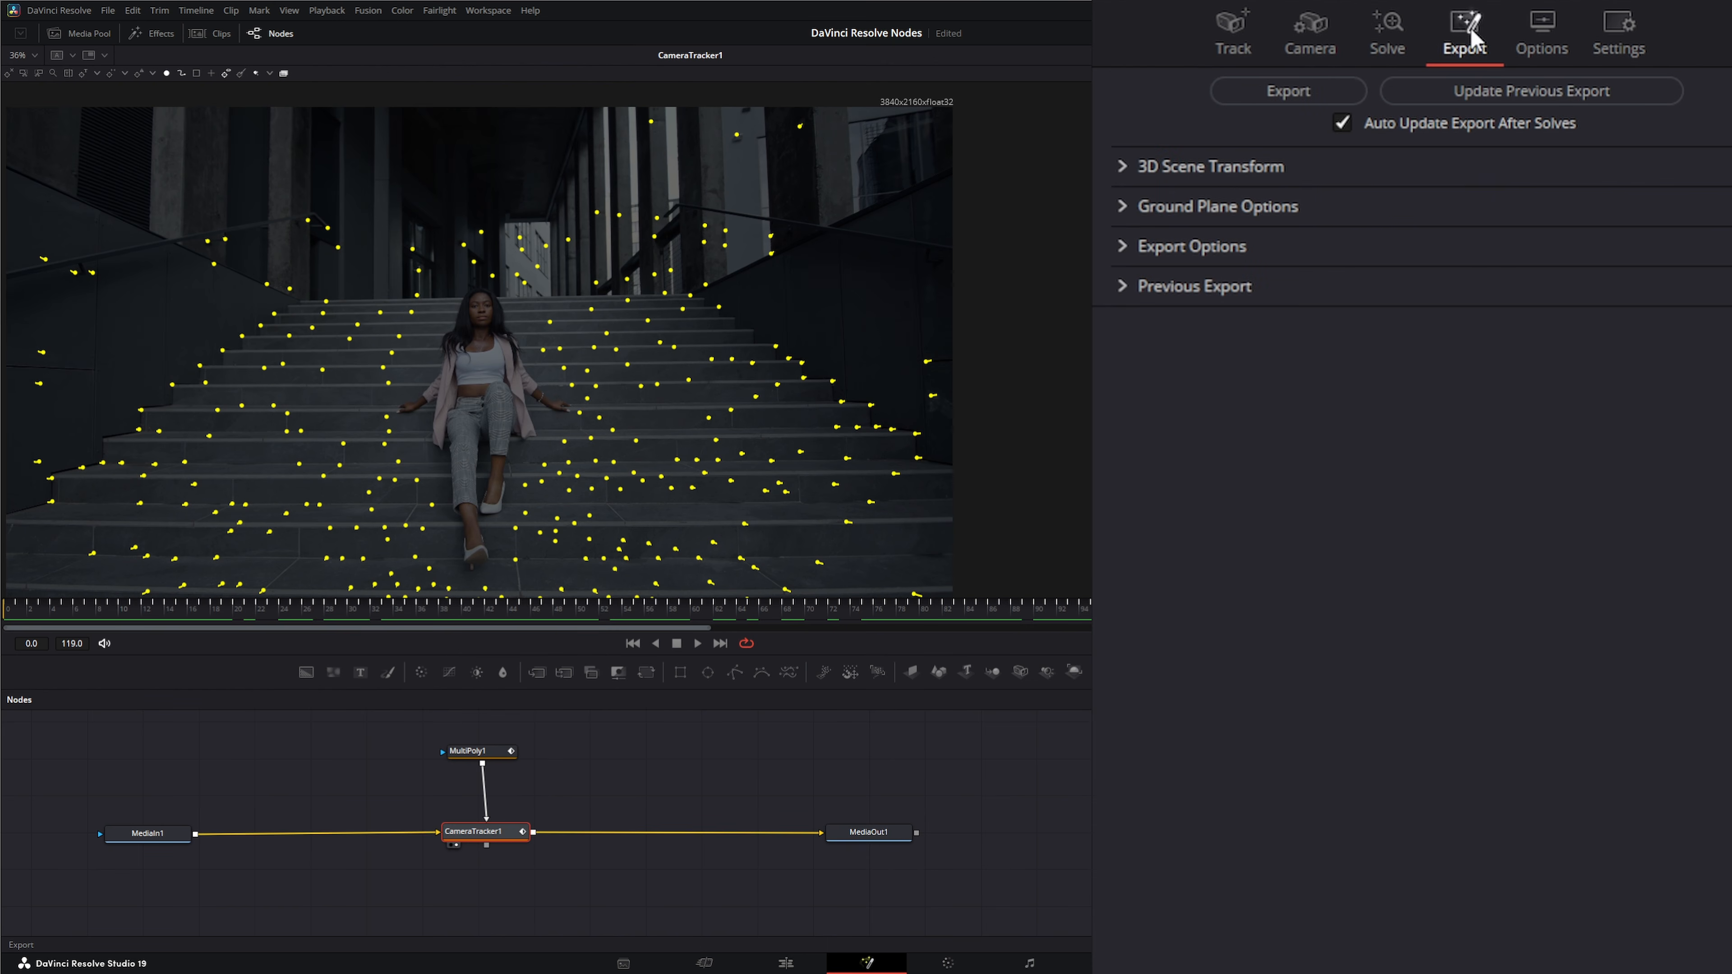